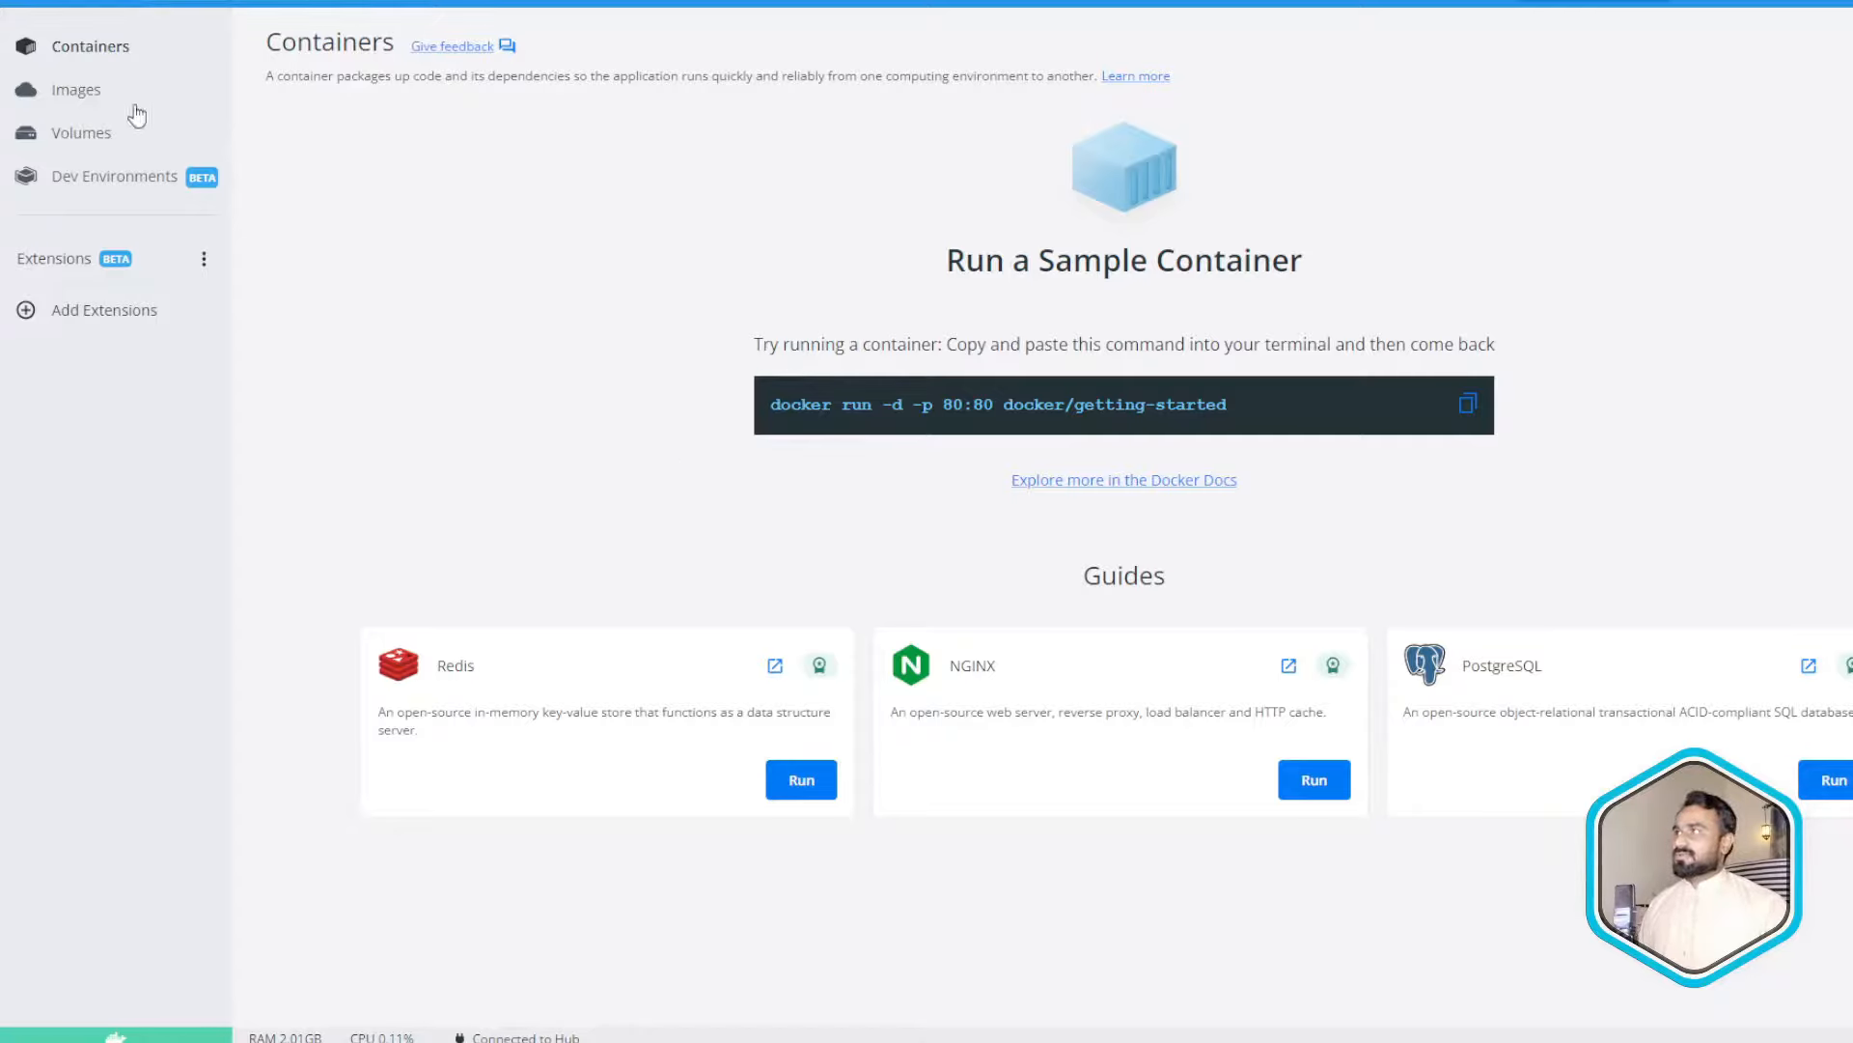
- Glance at local images, then highlight 'docker' and 'getting-started' in the sample run command
{"action": "left_click", "coordinate": [94, 101]}
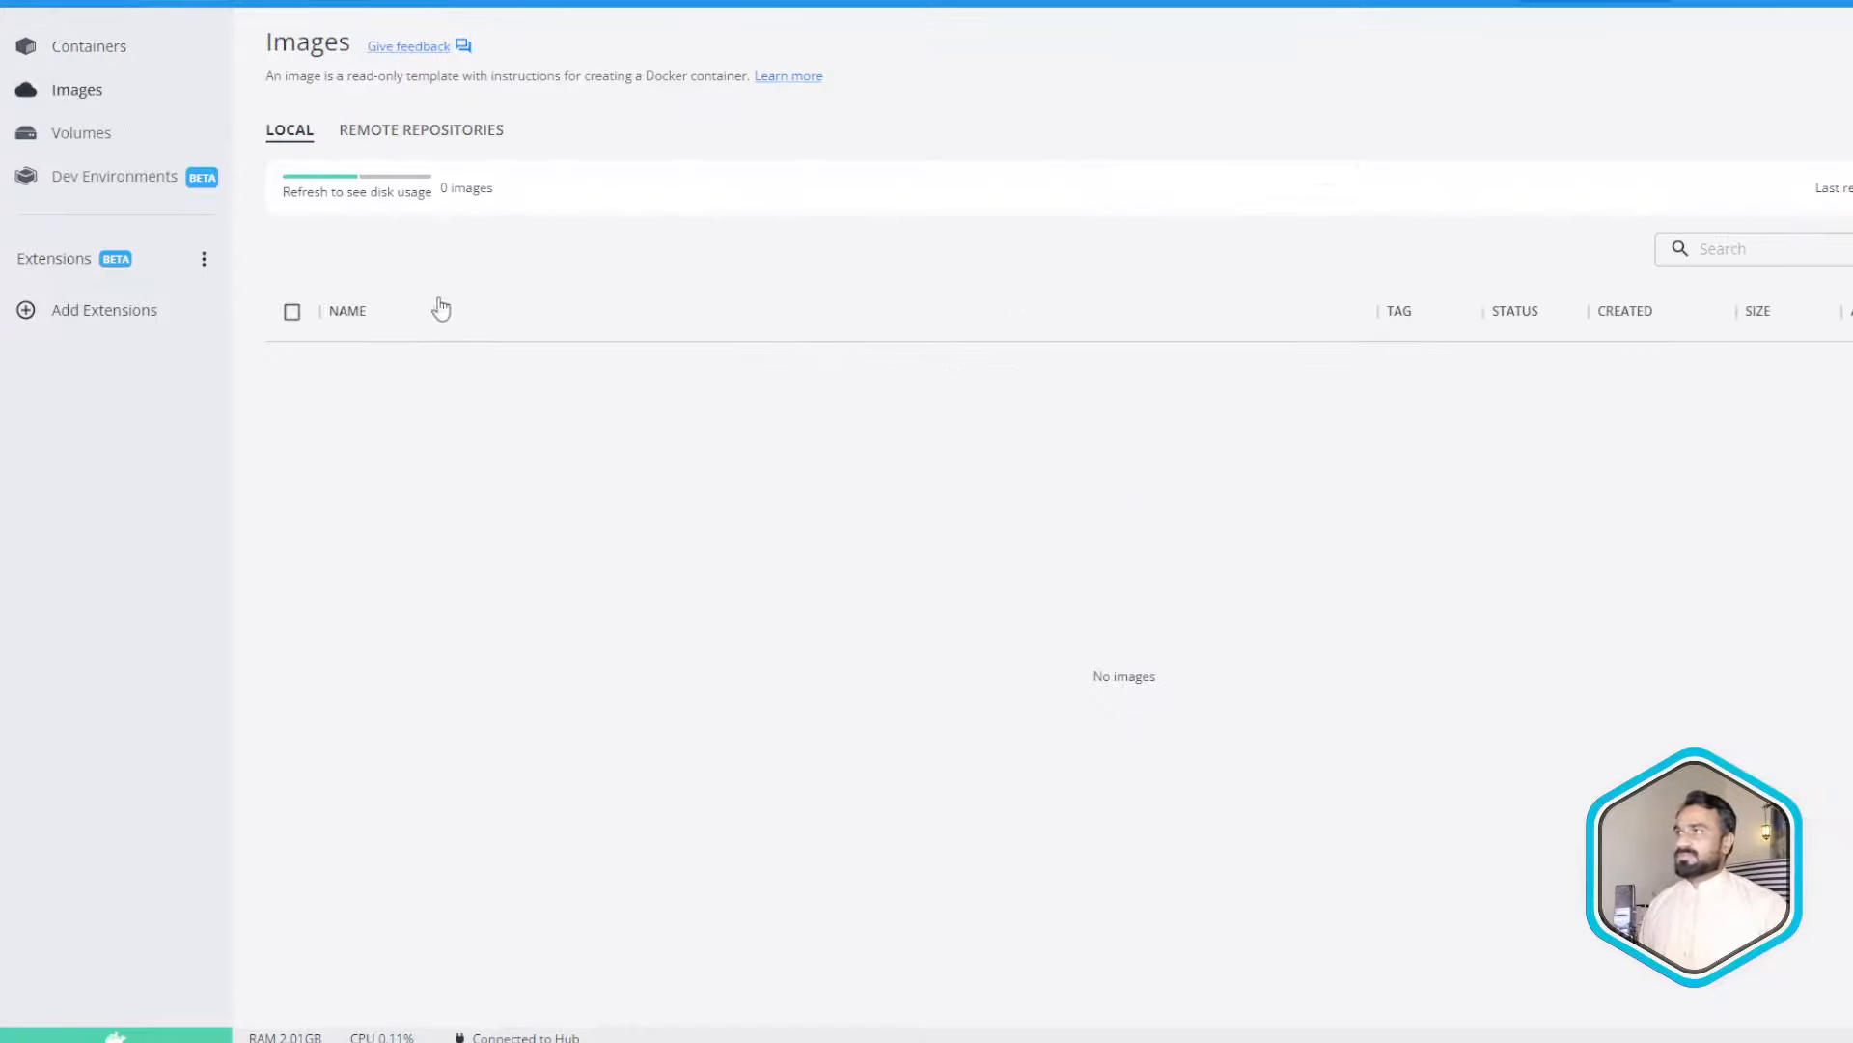
{"action": "left_click", "coordinate": [101, 55]}
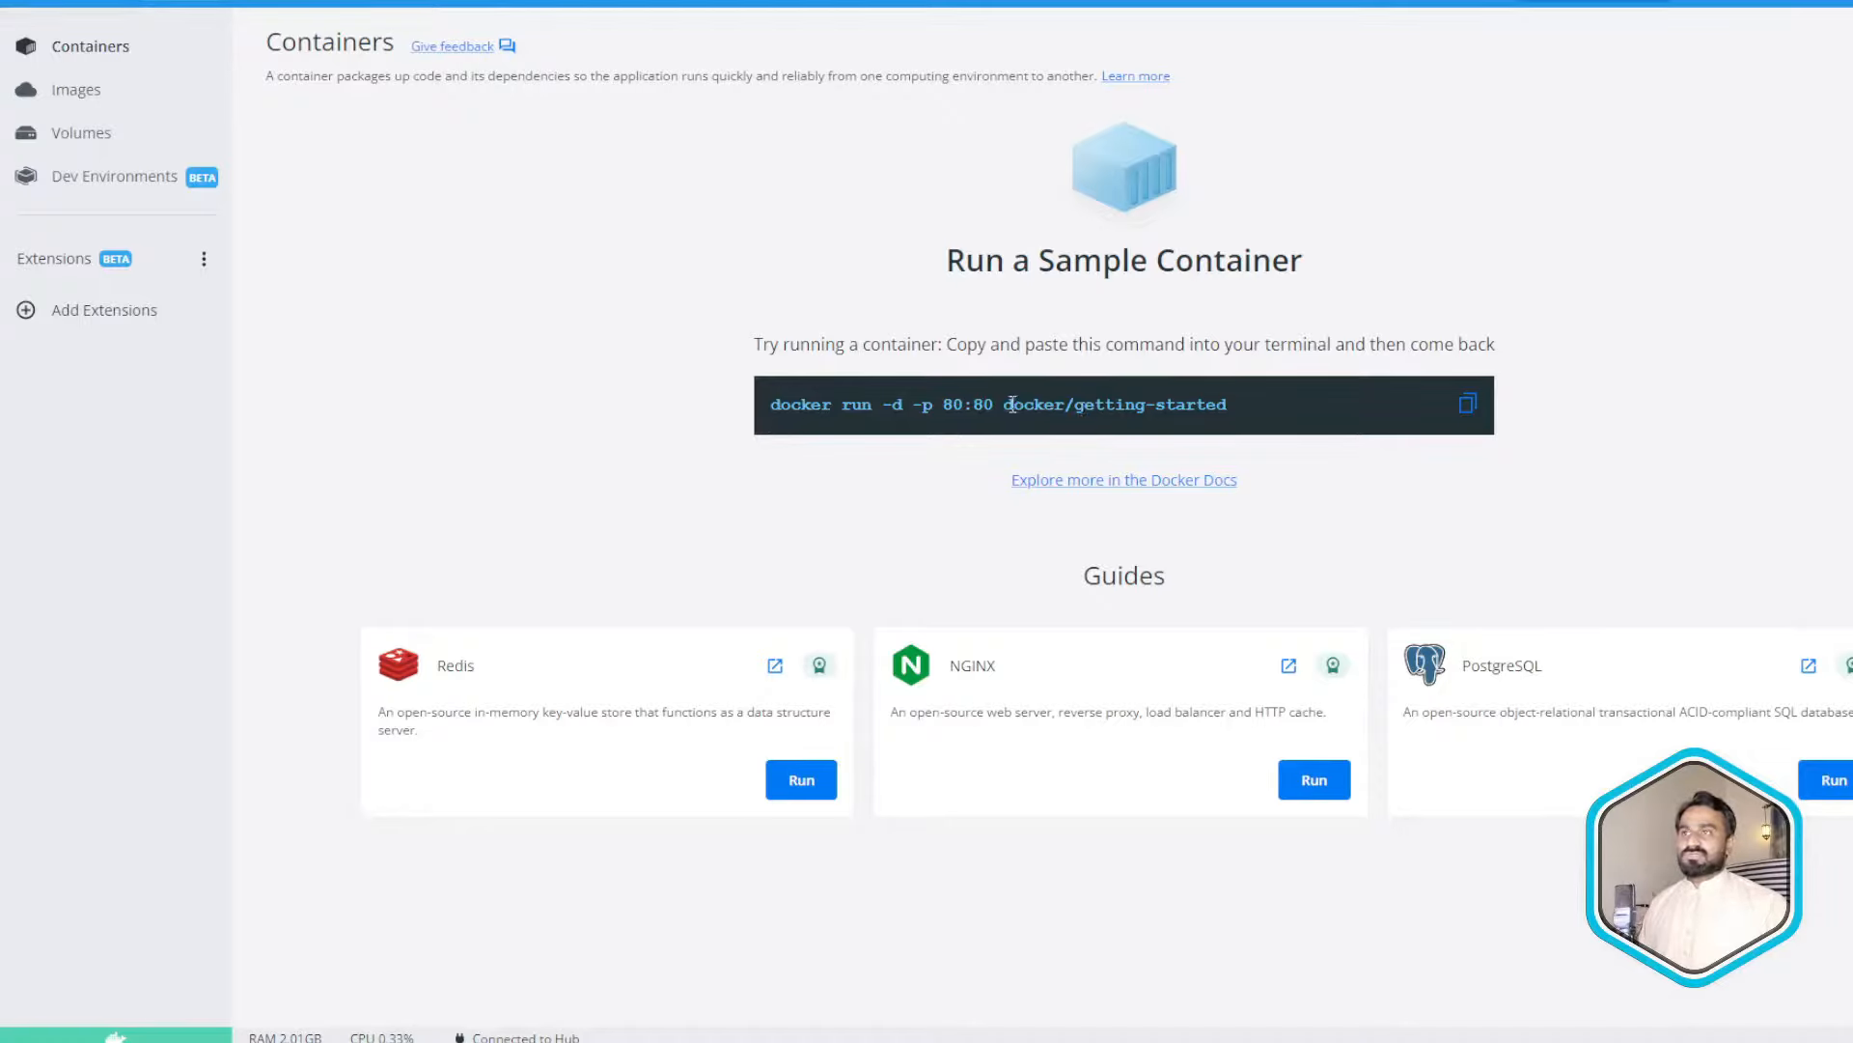
{"action": "double_click", "coordinate": [1048, 405]}
{"action": "left_click_drag", "start_coordinate": [1071, 404], "coordinate": [1248, 414]}
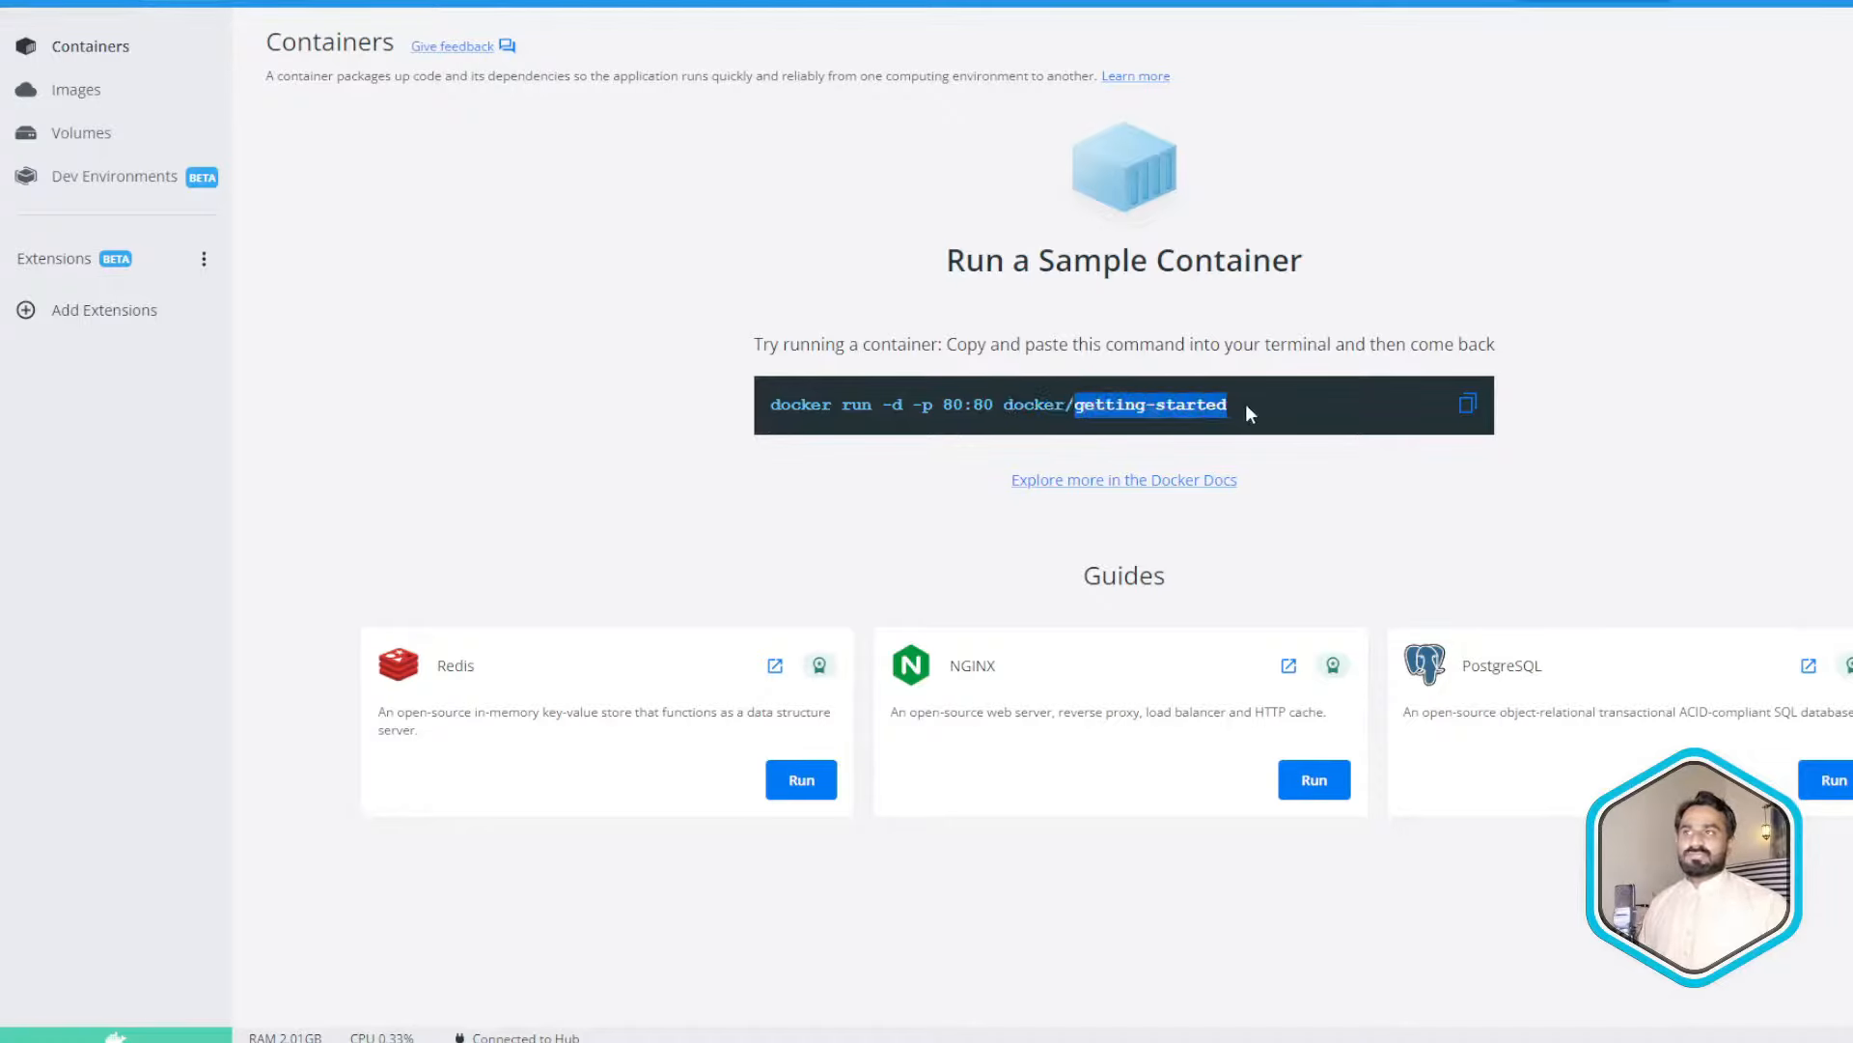
{"action": "double_click", "coordinate": [1043, 405]}
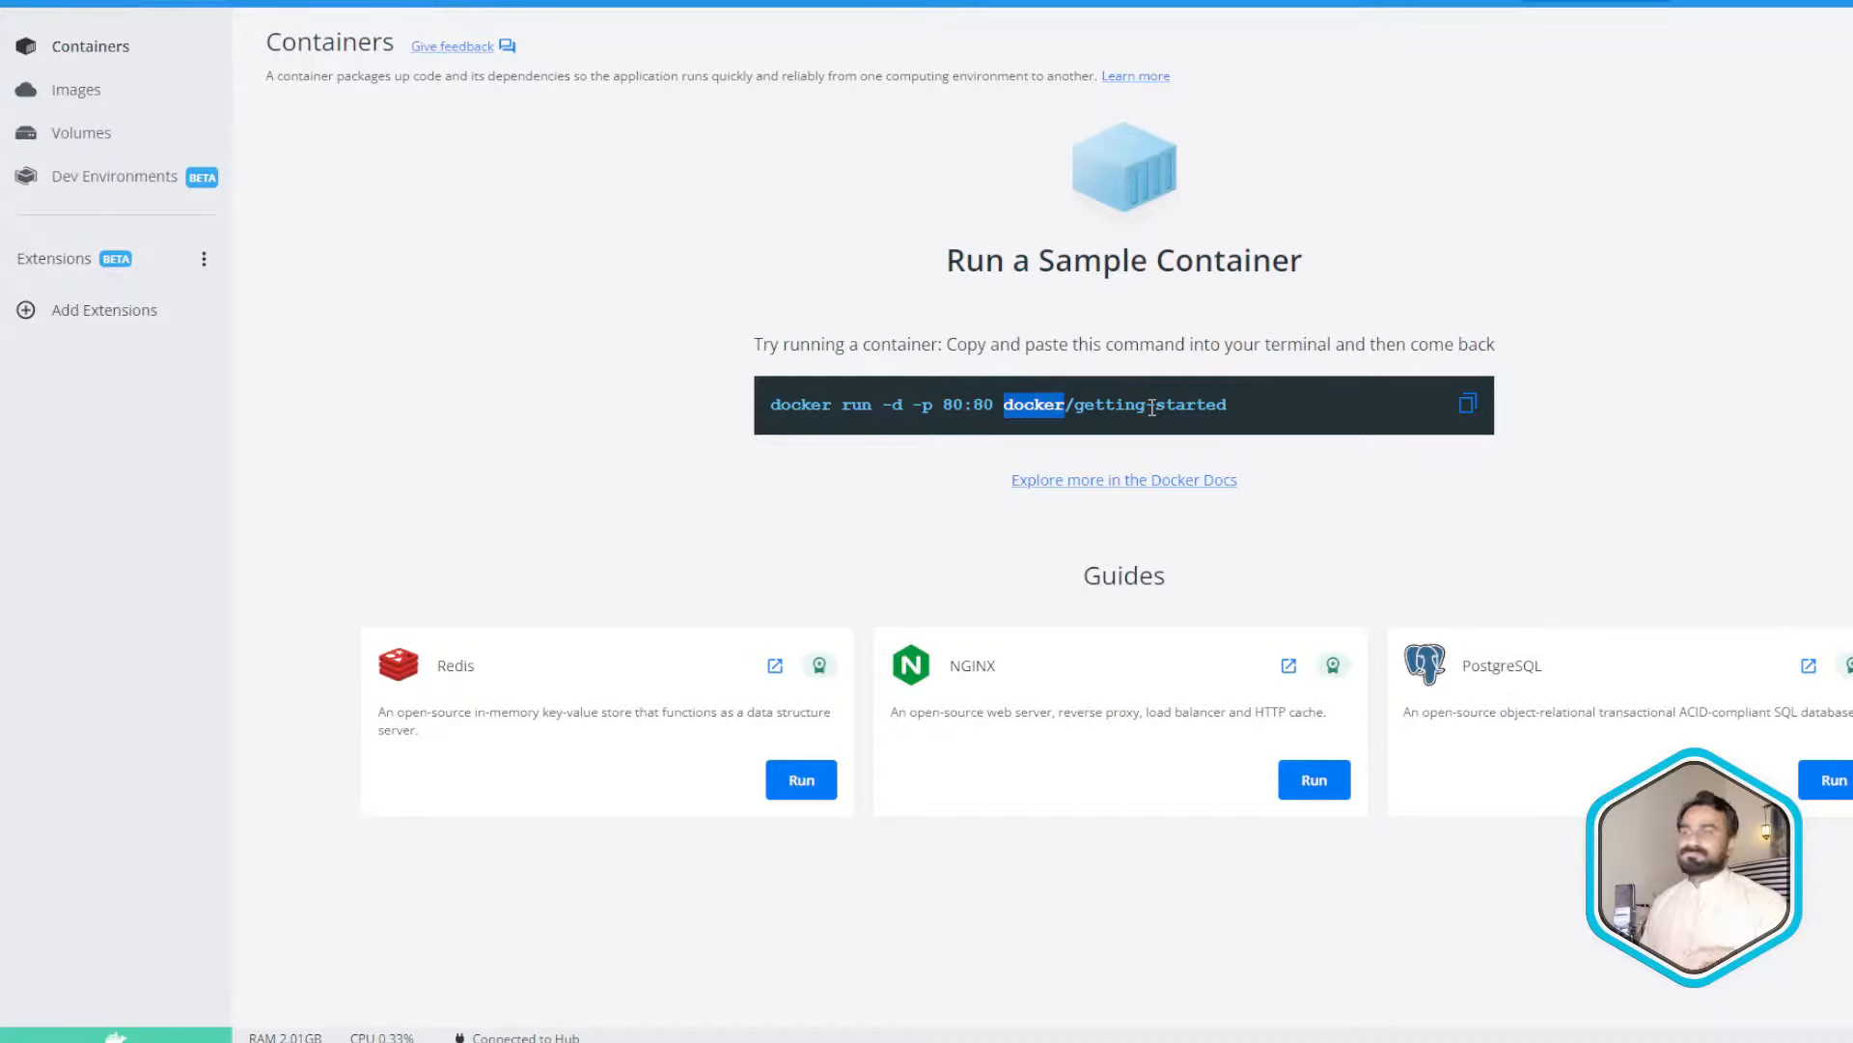
- Copy the sample command 'docker run -d -p 80:80 docker/getting-started' and run it in Git Bash
{"action": "left_click", "coordinate": [1465, 404]}
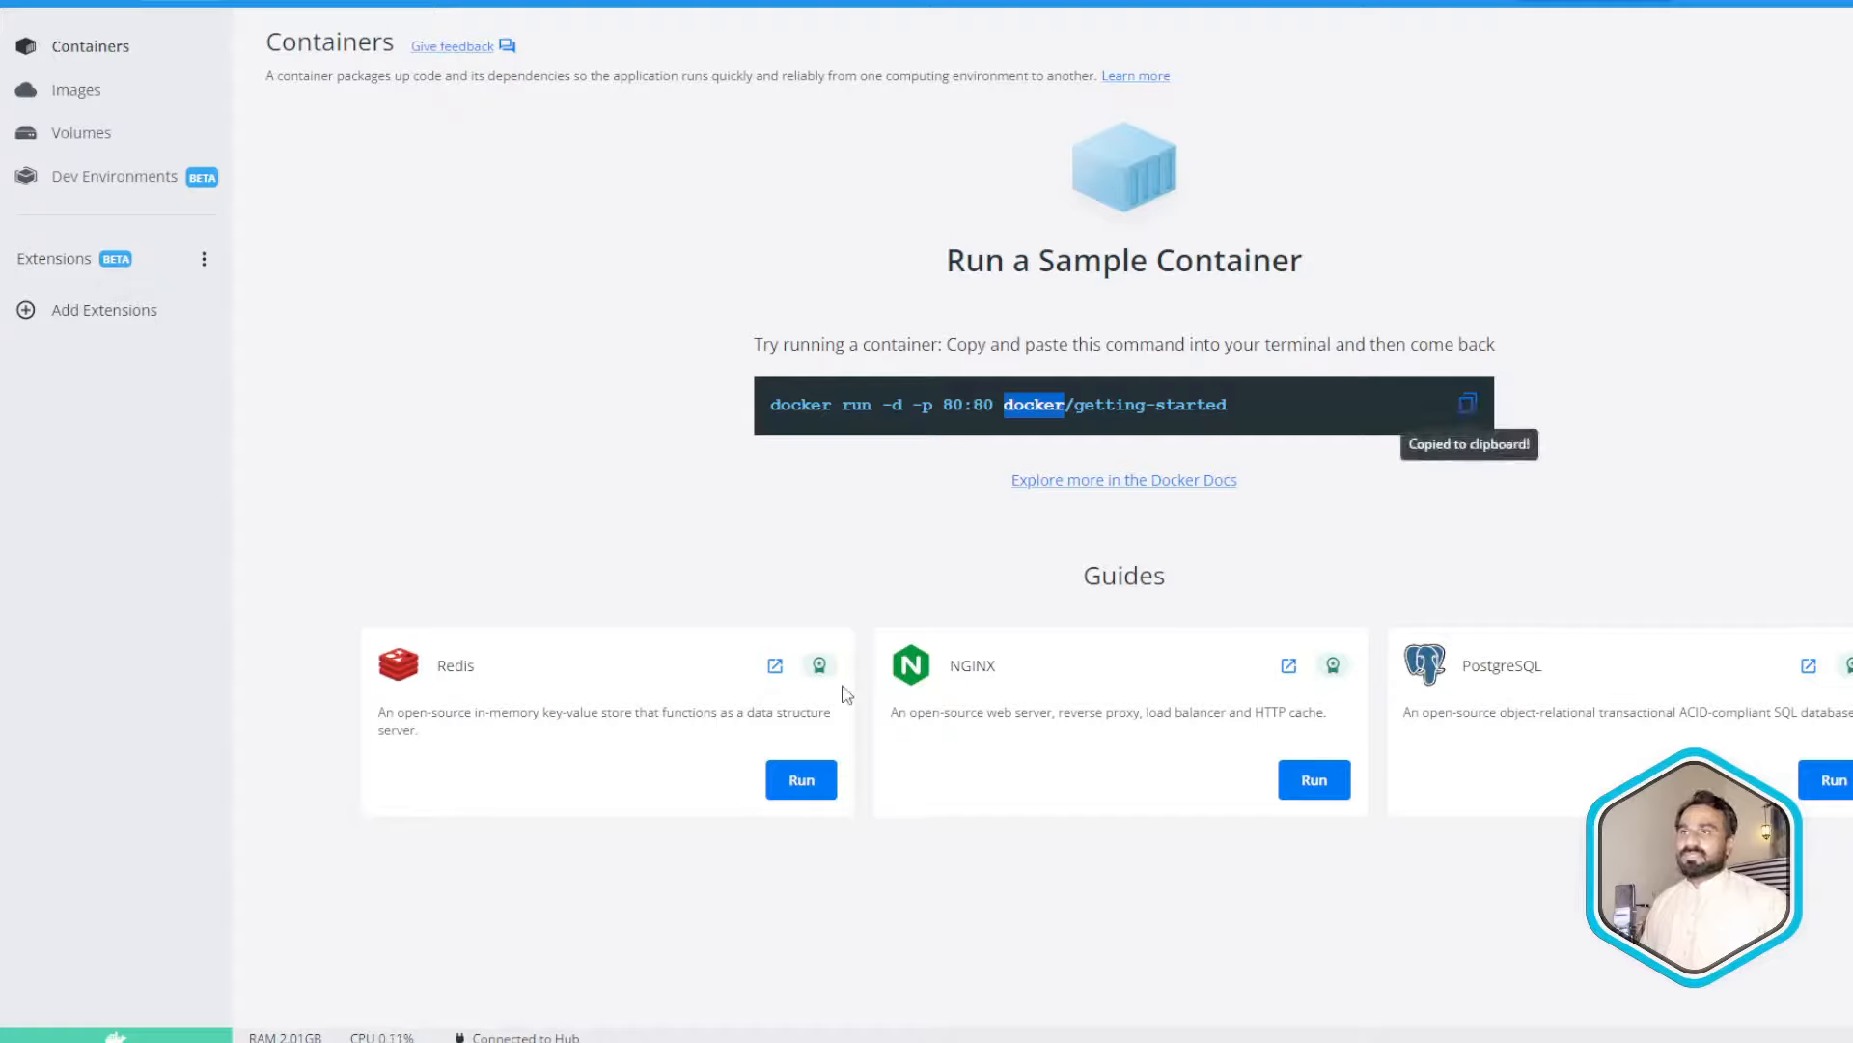
{"action": "key", "text": "alt+Tab"}
{"action": "right_click", "coordinate": [785, 414]}
{"action": "left_click", "coordinate": [841, 485]}
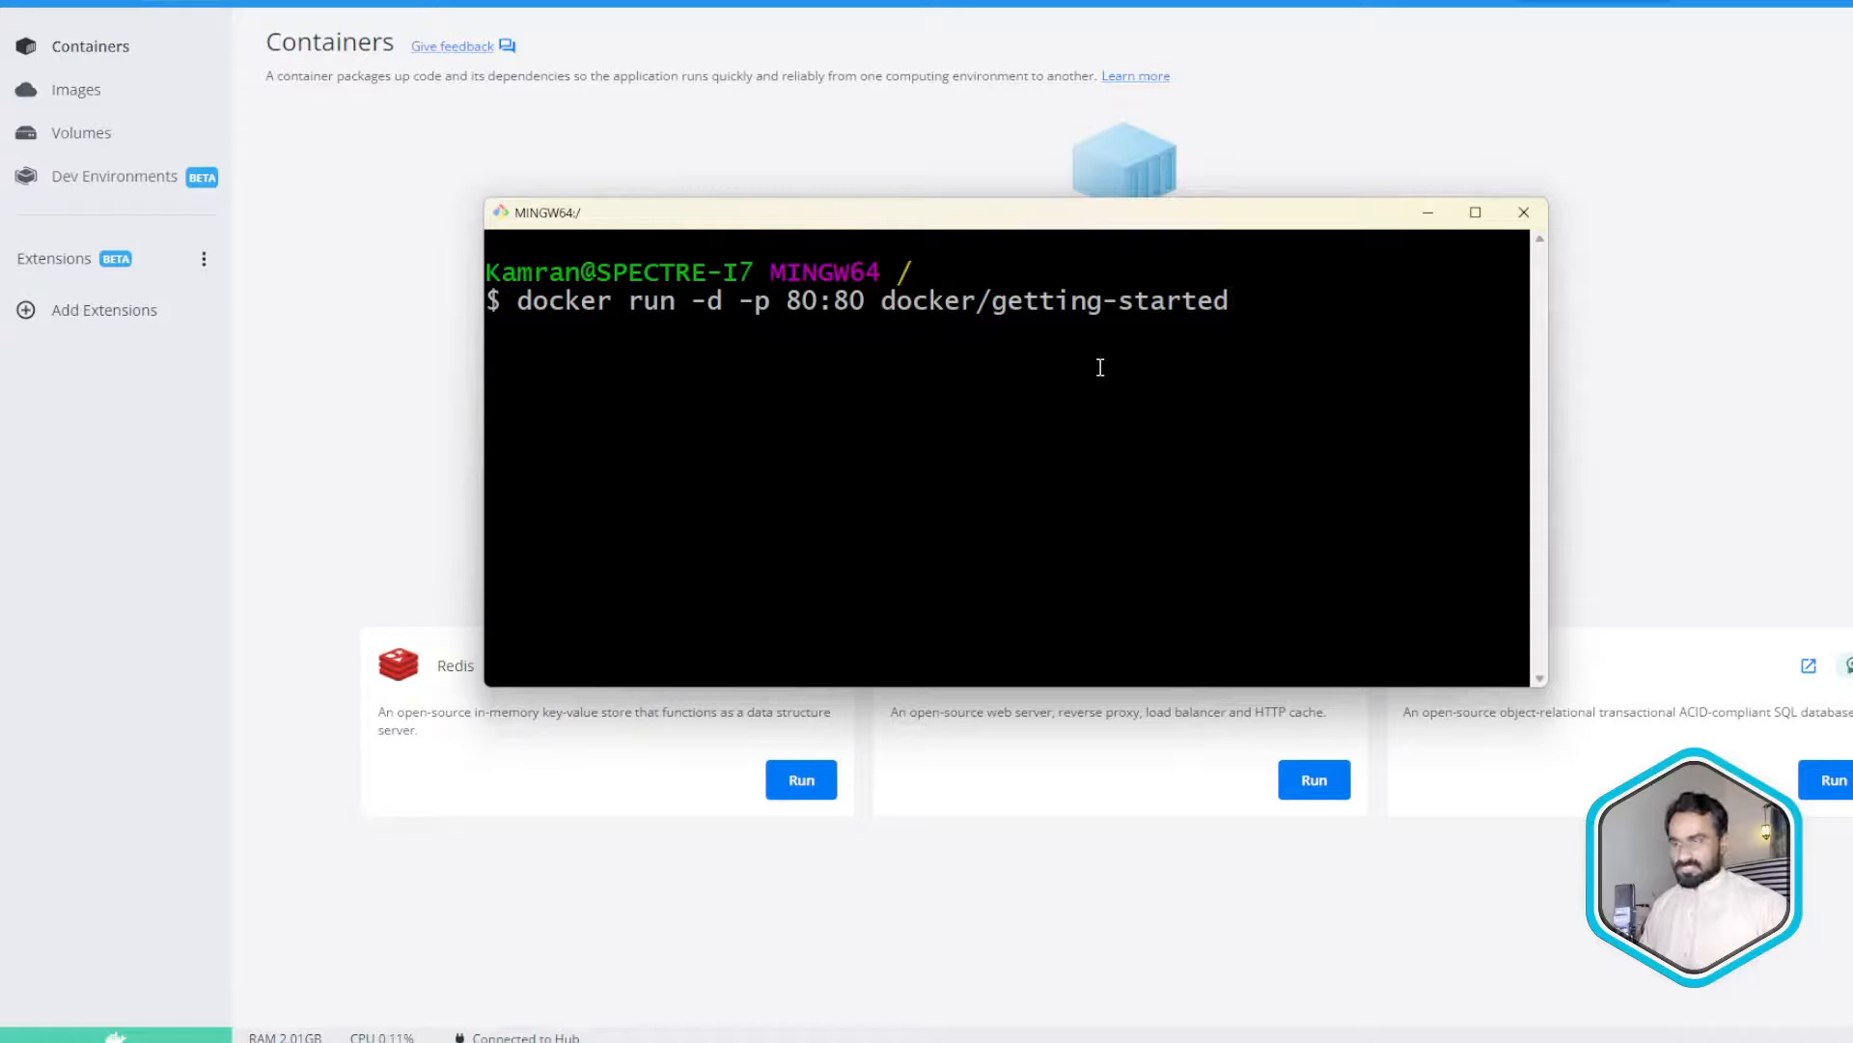
{"action": "key", "text": "Return"}
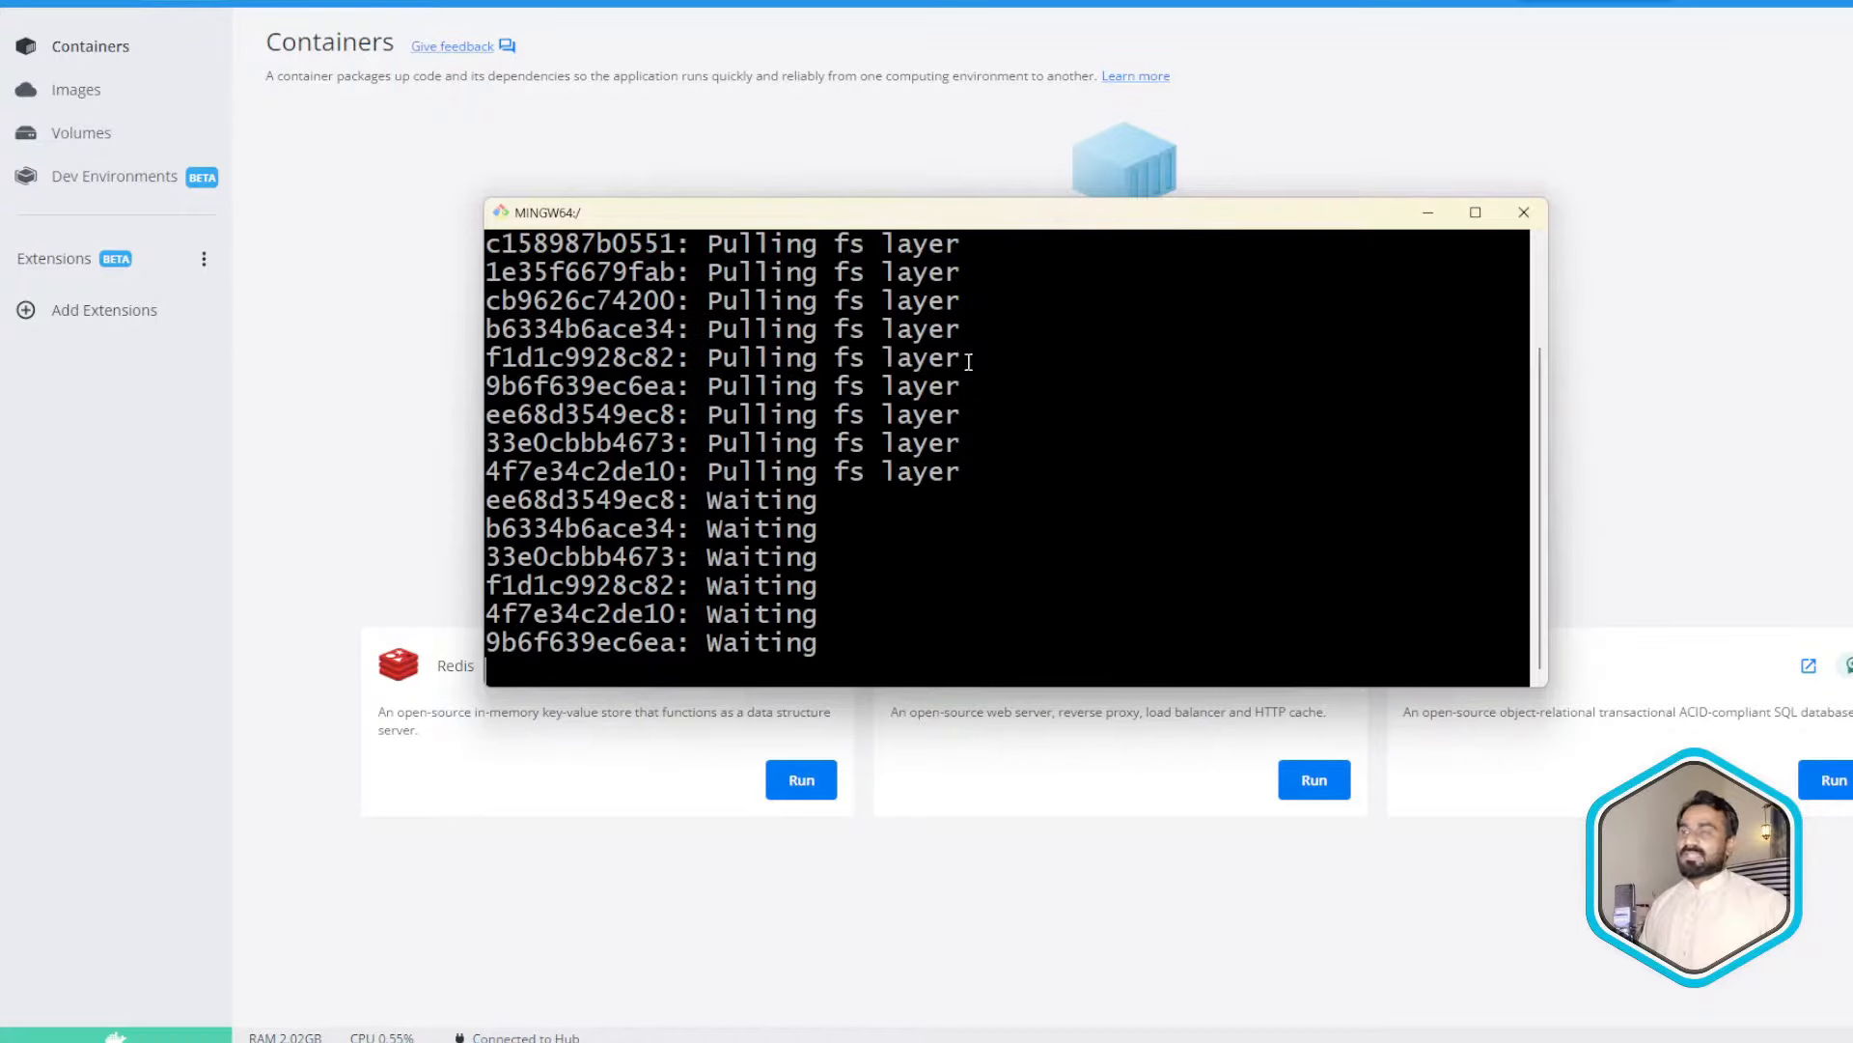
{"action": "scroll", "coordinate": [968, 362], "scroll_direction": "up", "scroll_amount": 2}
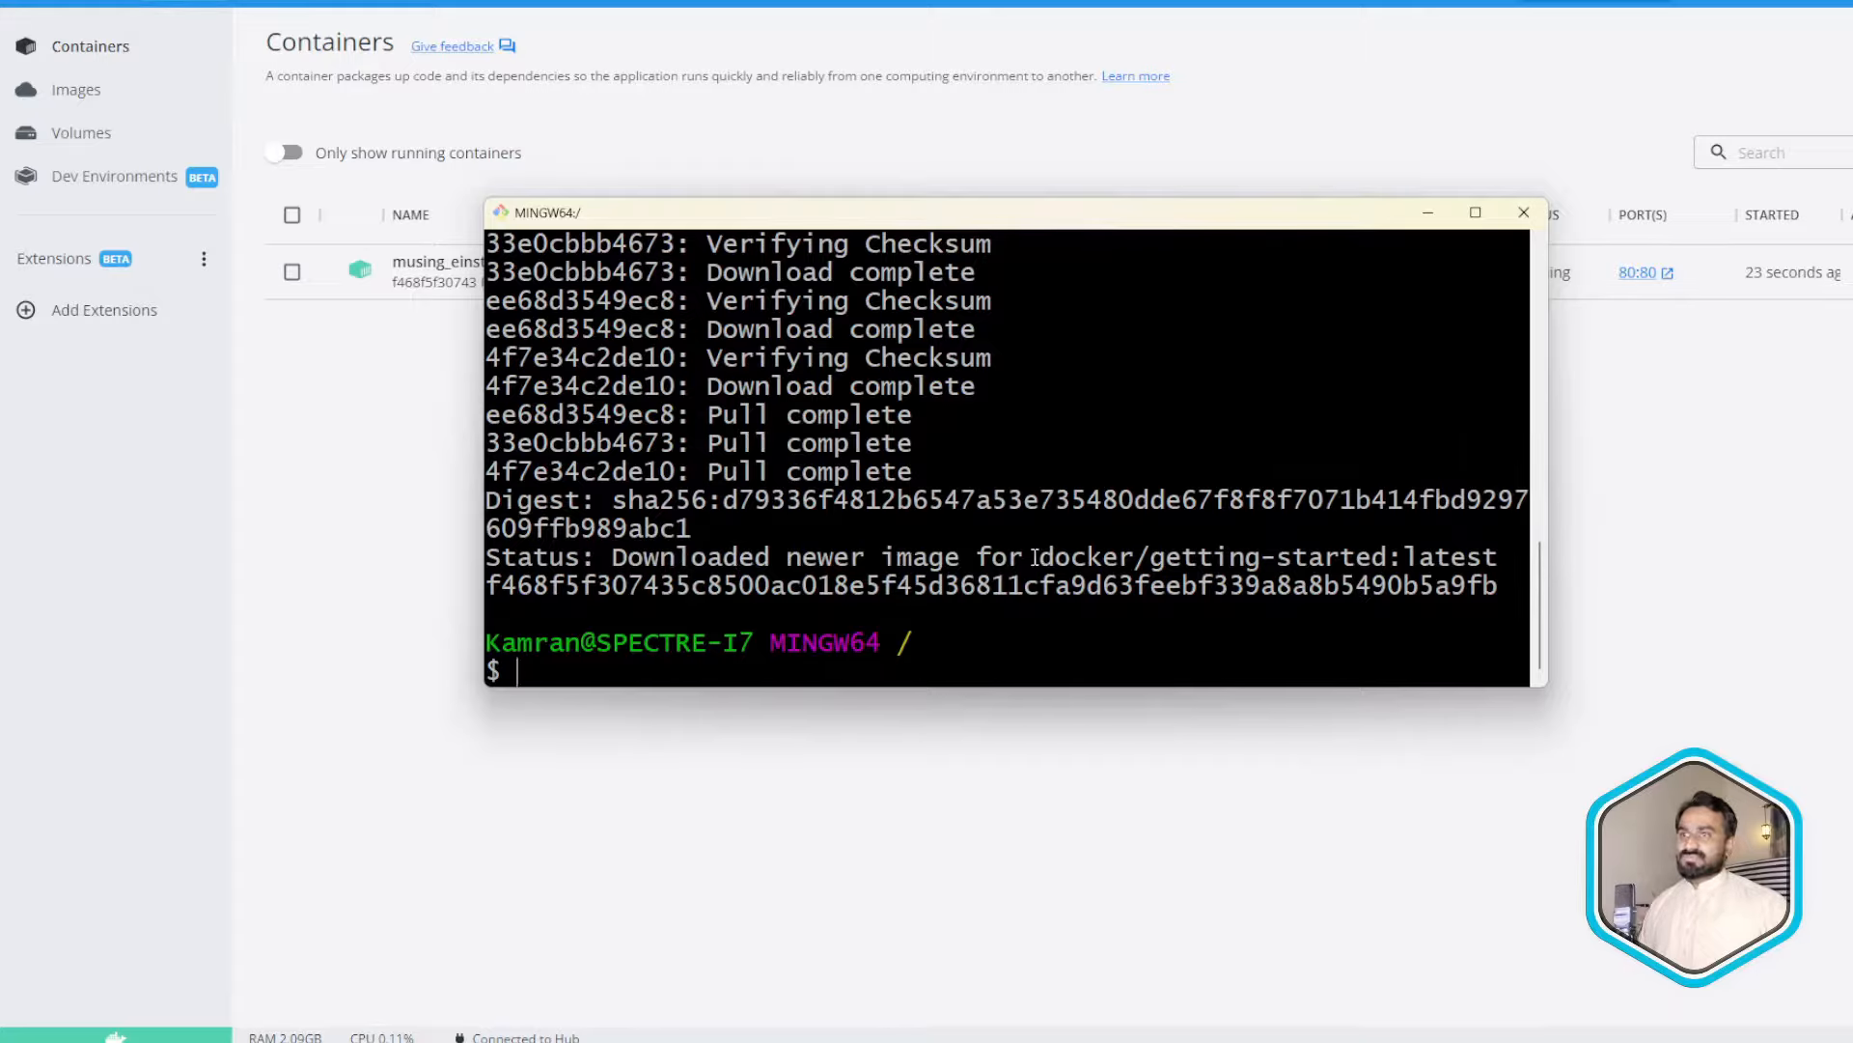
{"action": "left_click", "coordinate": [372, 491]}
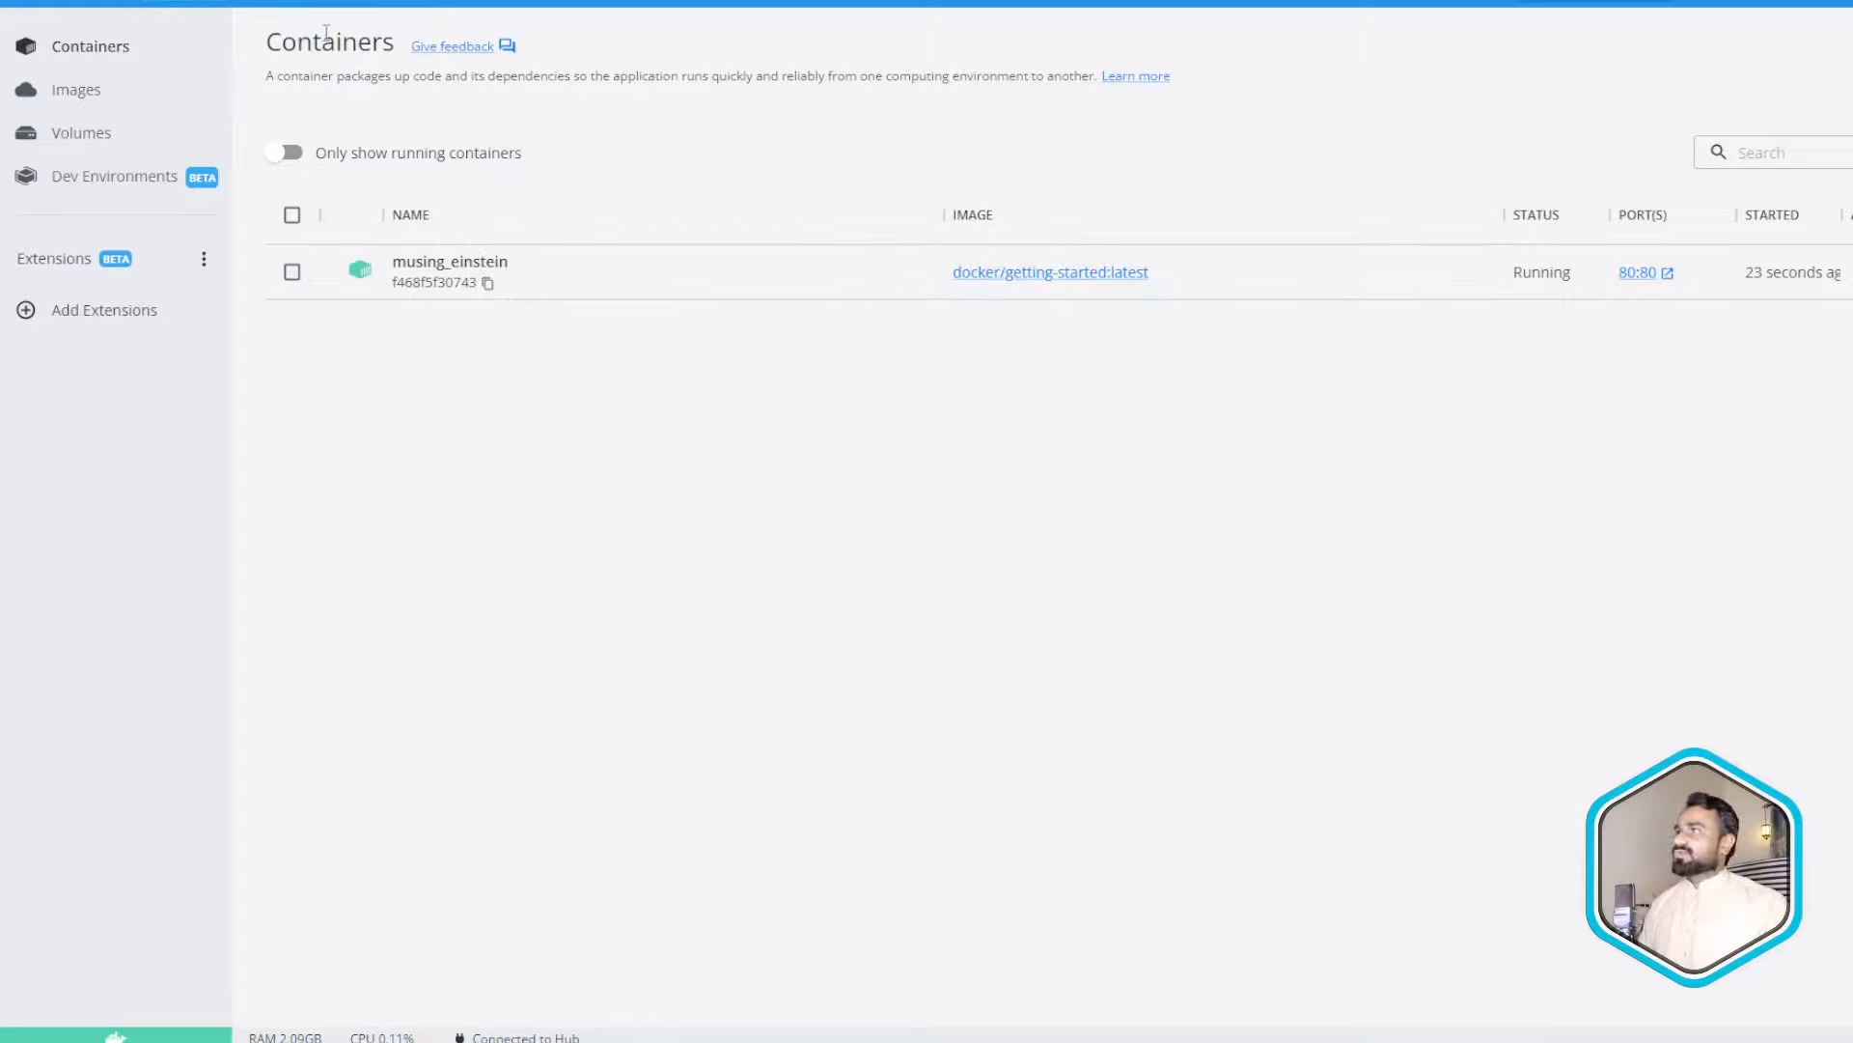
{"action": "left_click", "coordinate": [114, 97]}
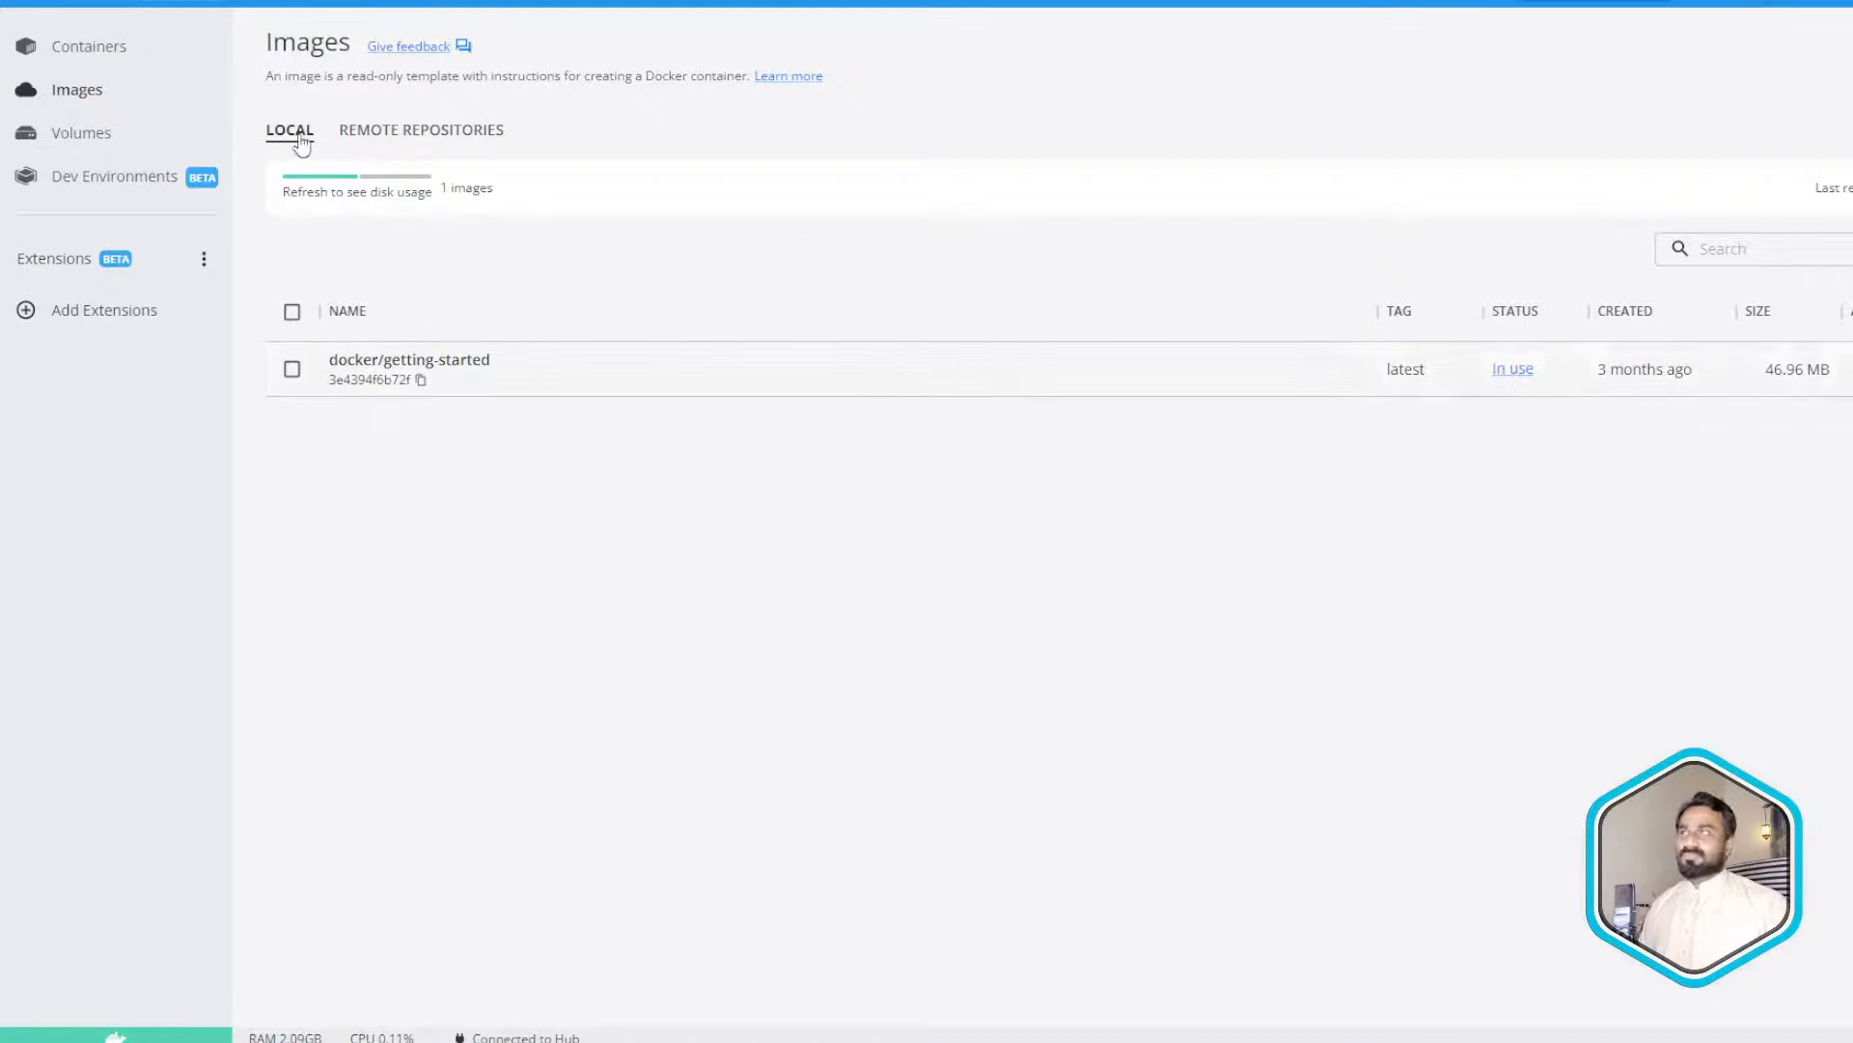
{"action": "left_click", "coordinate": [85, 48]}
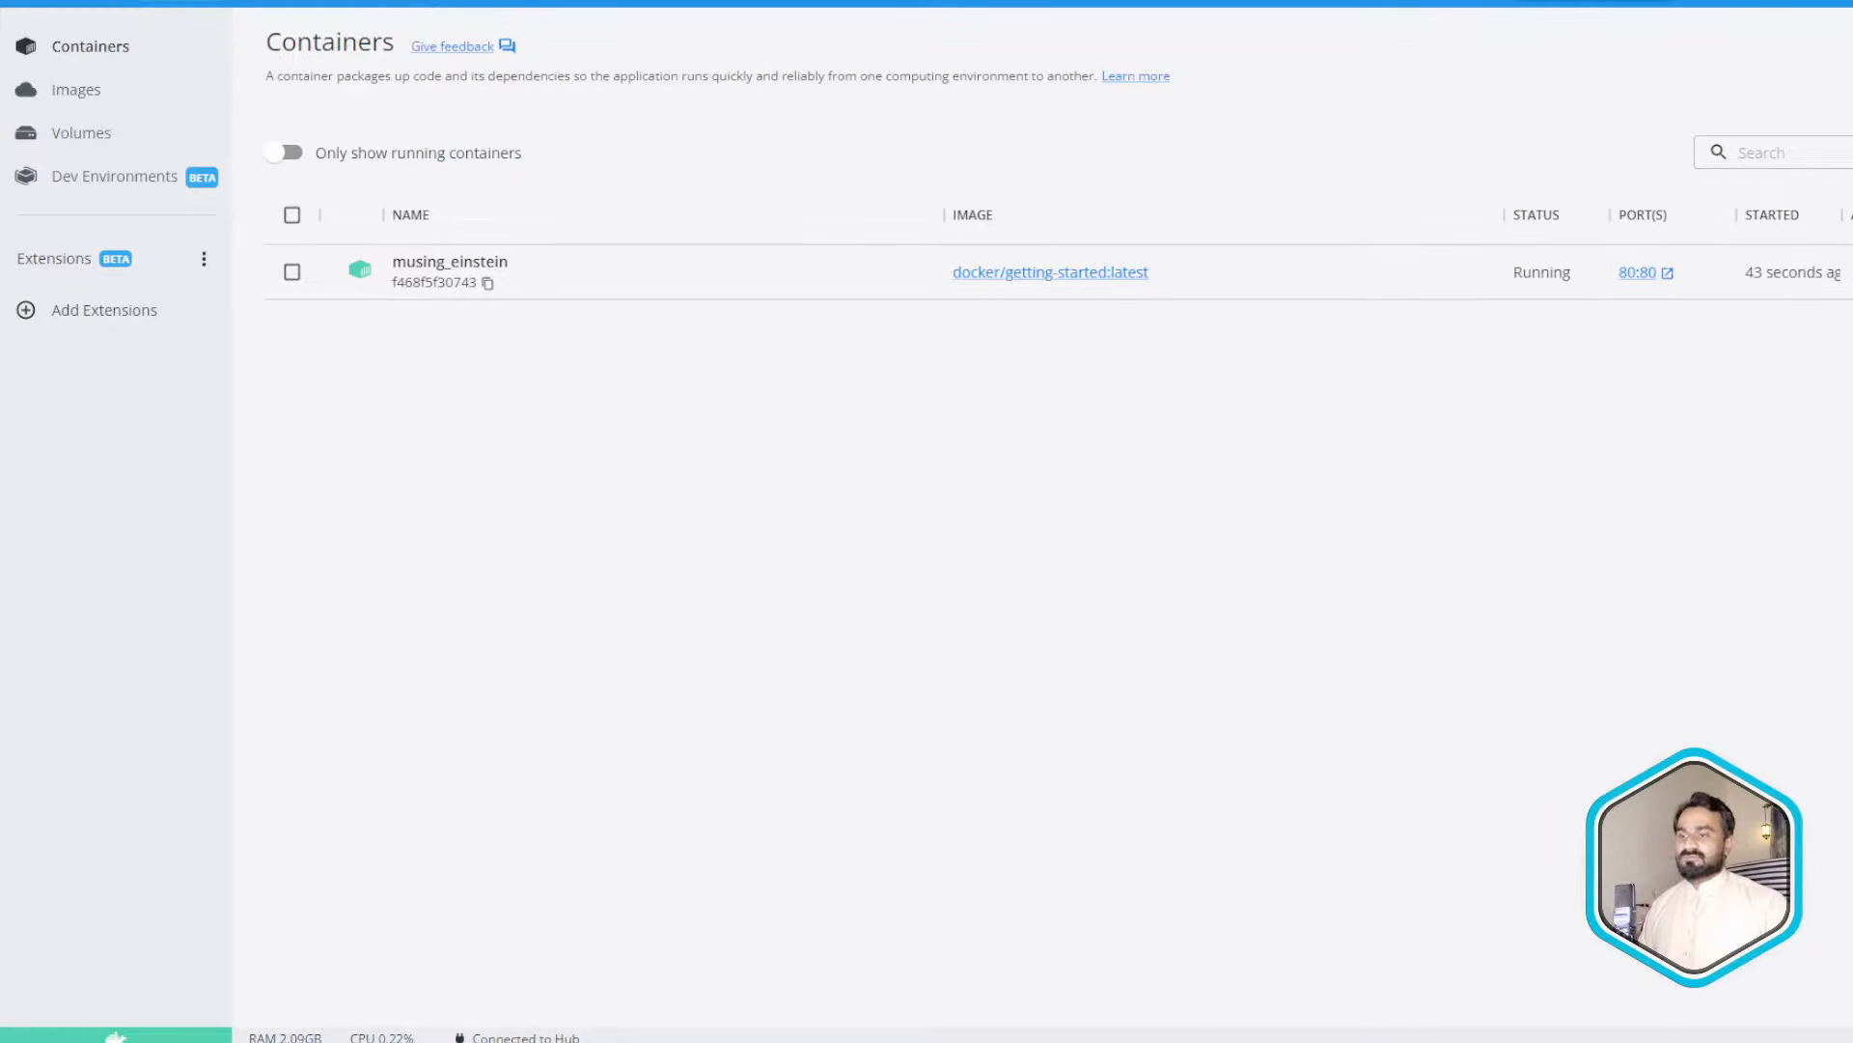
{"action": "left_click", "coordinate": [1172, 956]}
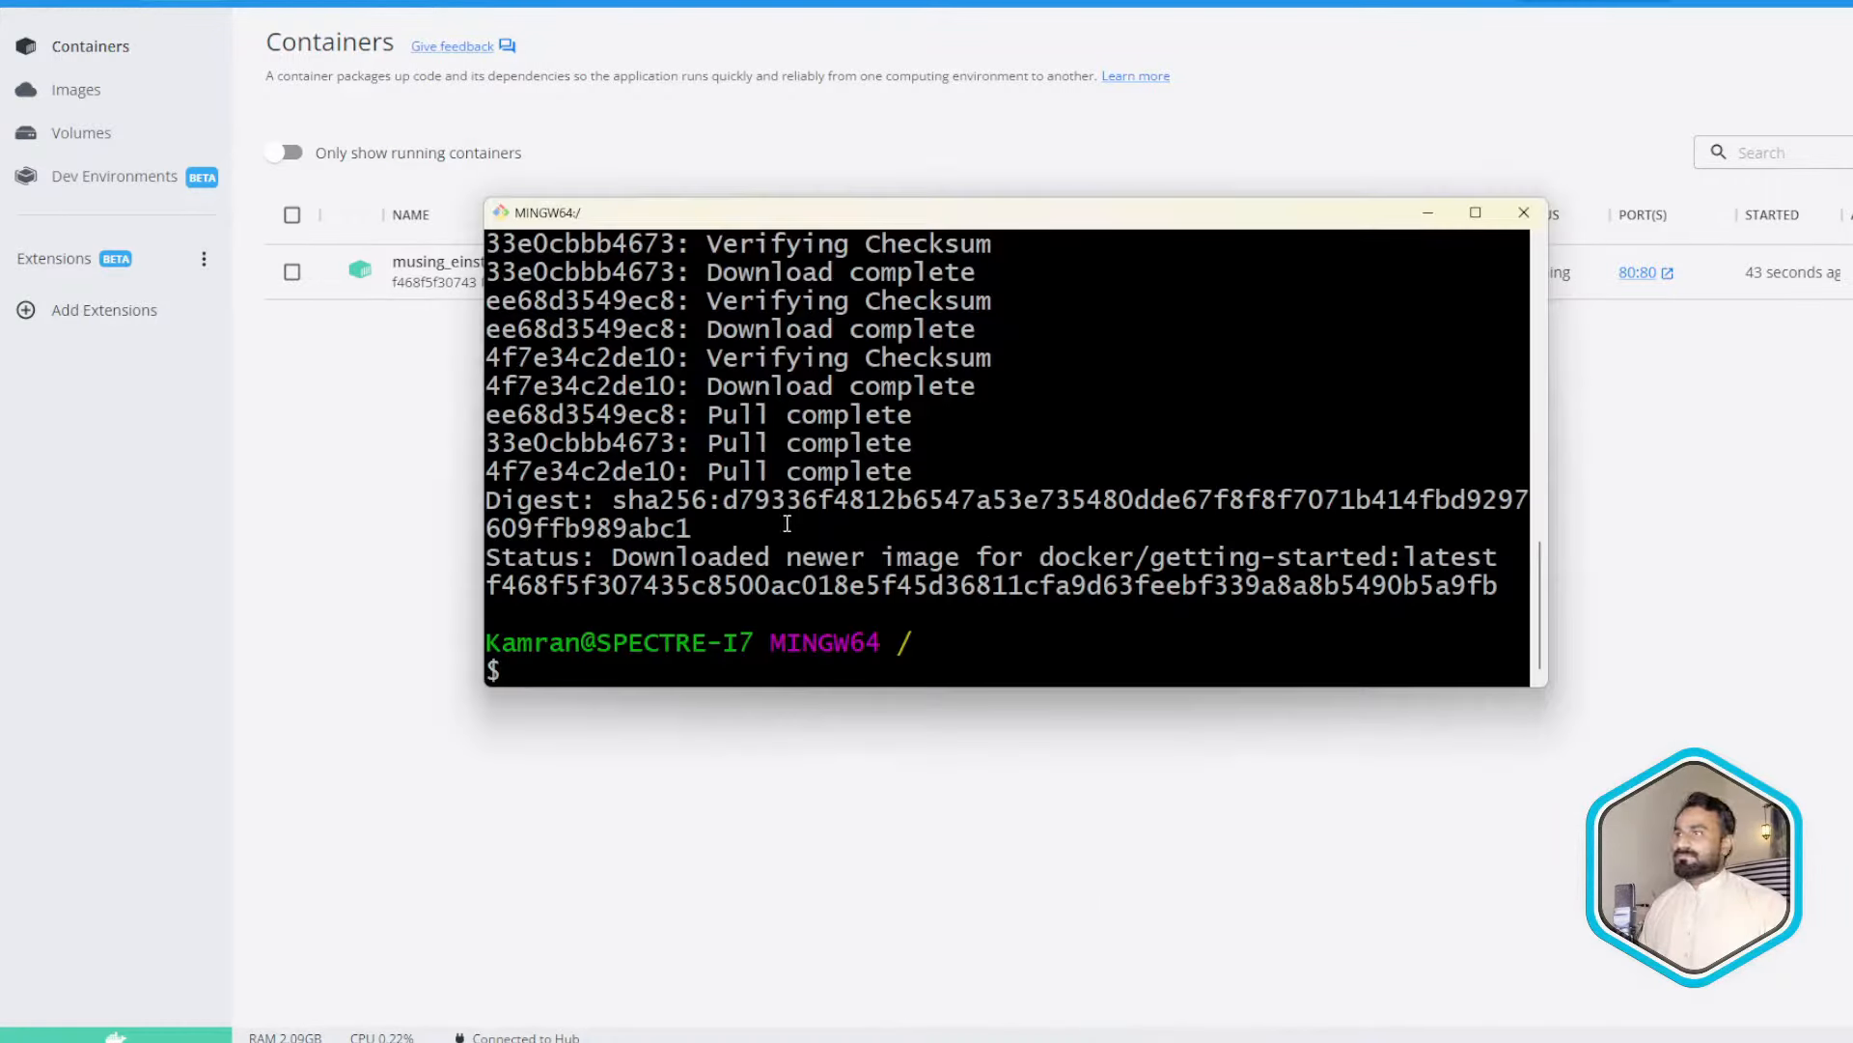
{"action": "scroll", "coordinate": [787, 522], "scroll_direction": "up", "scroll_amount": 10}
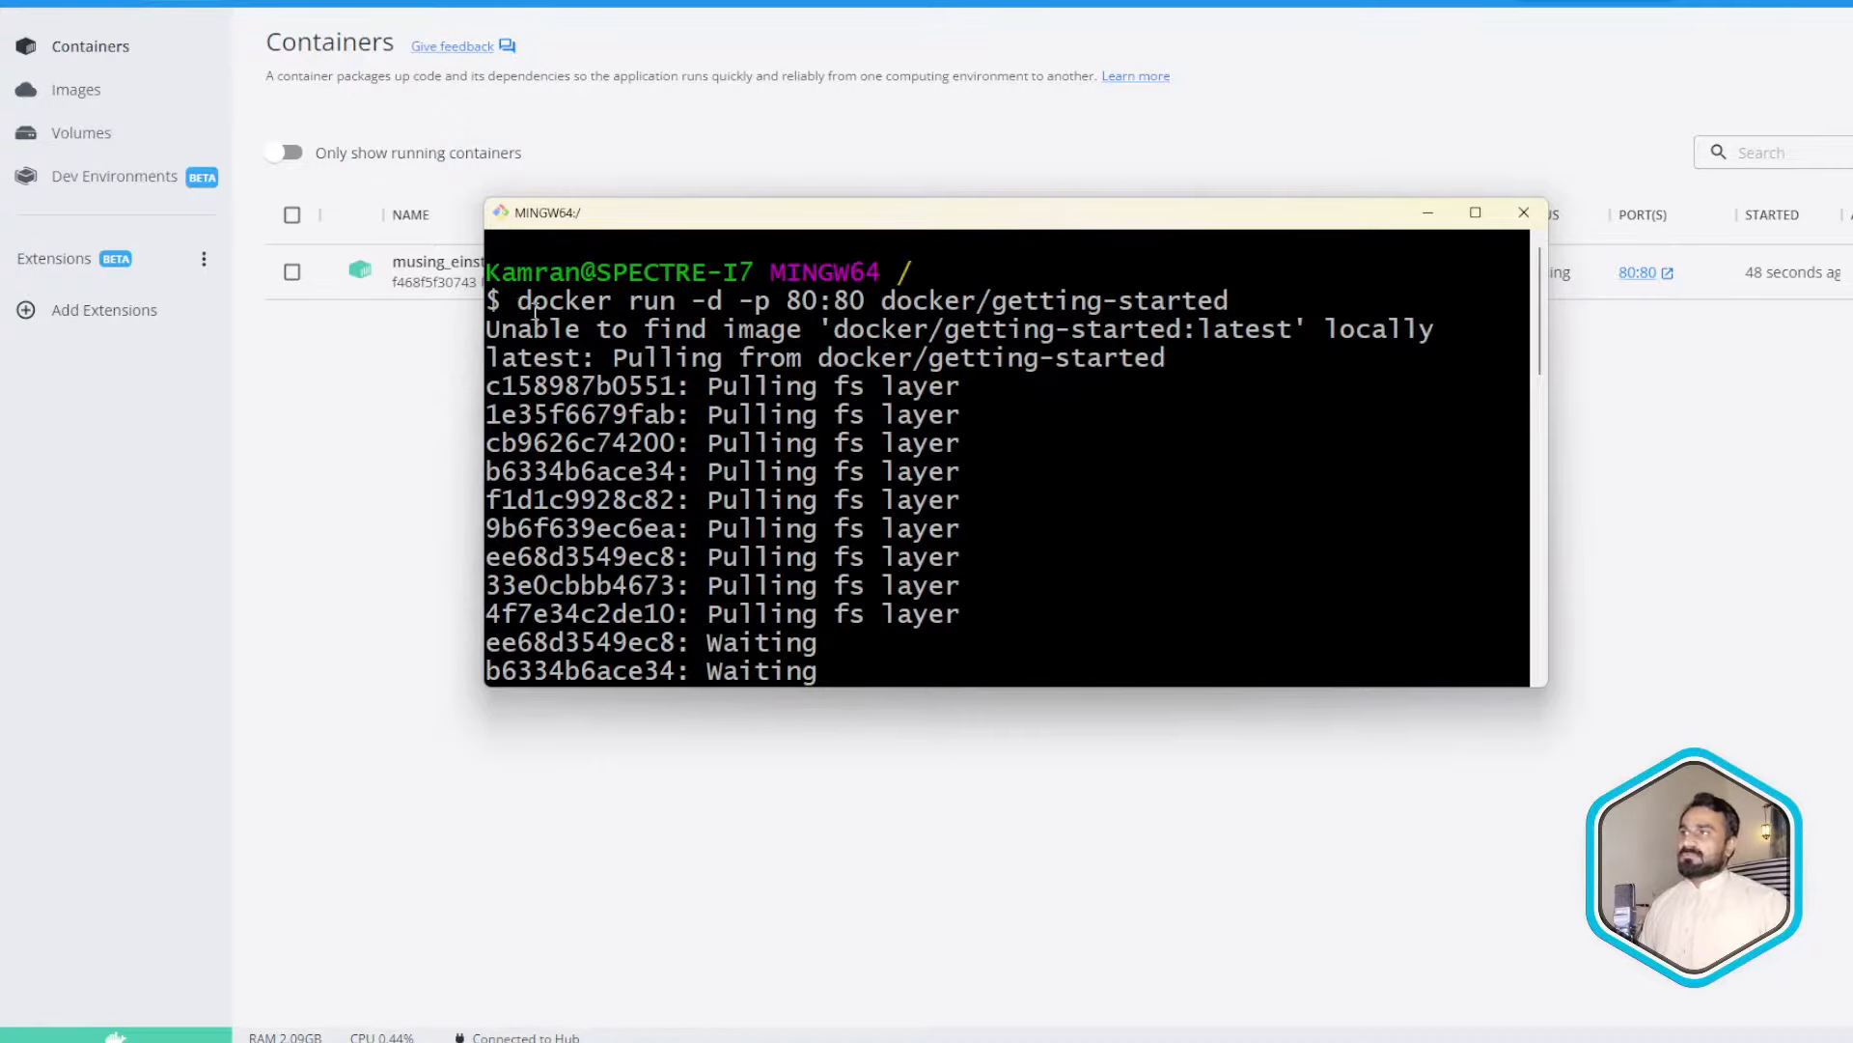
{"action": "left_click_drag", "start_coordinate": [501, 301], "coordinate": [680, 302]}
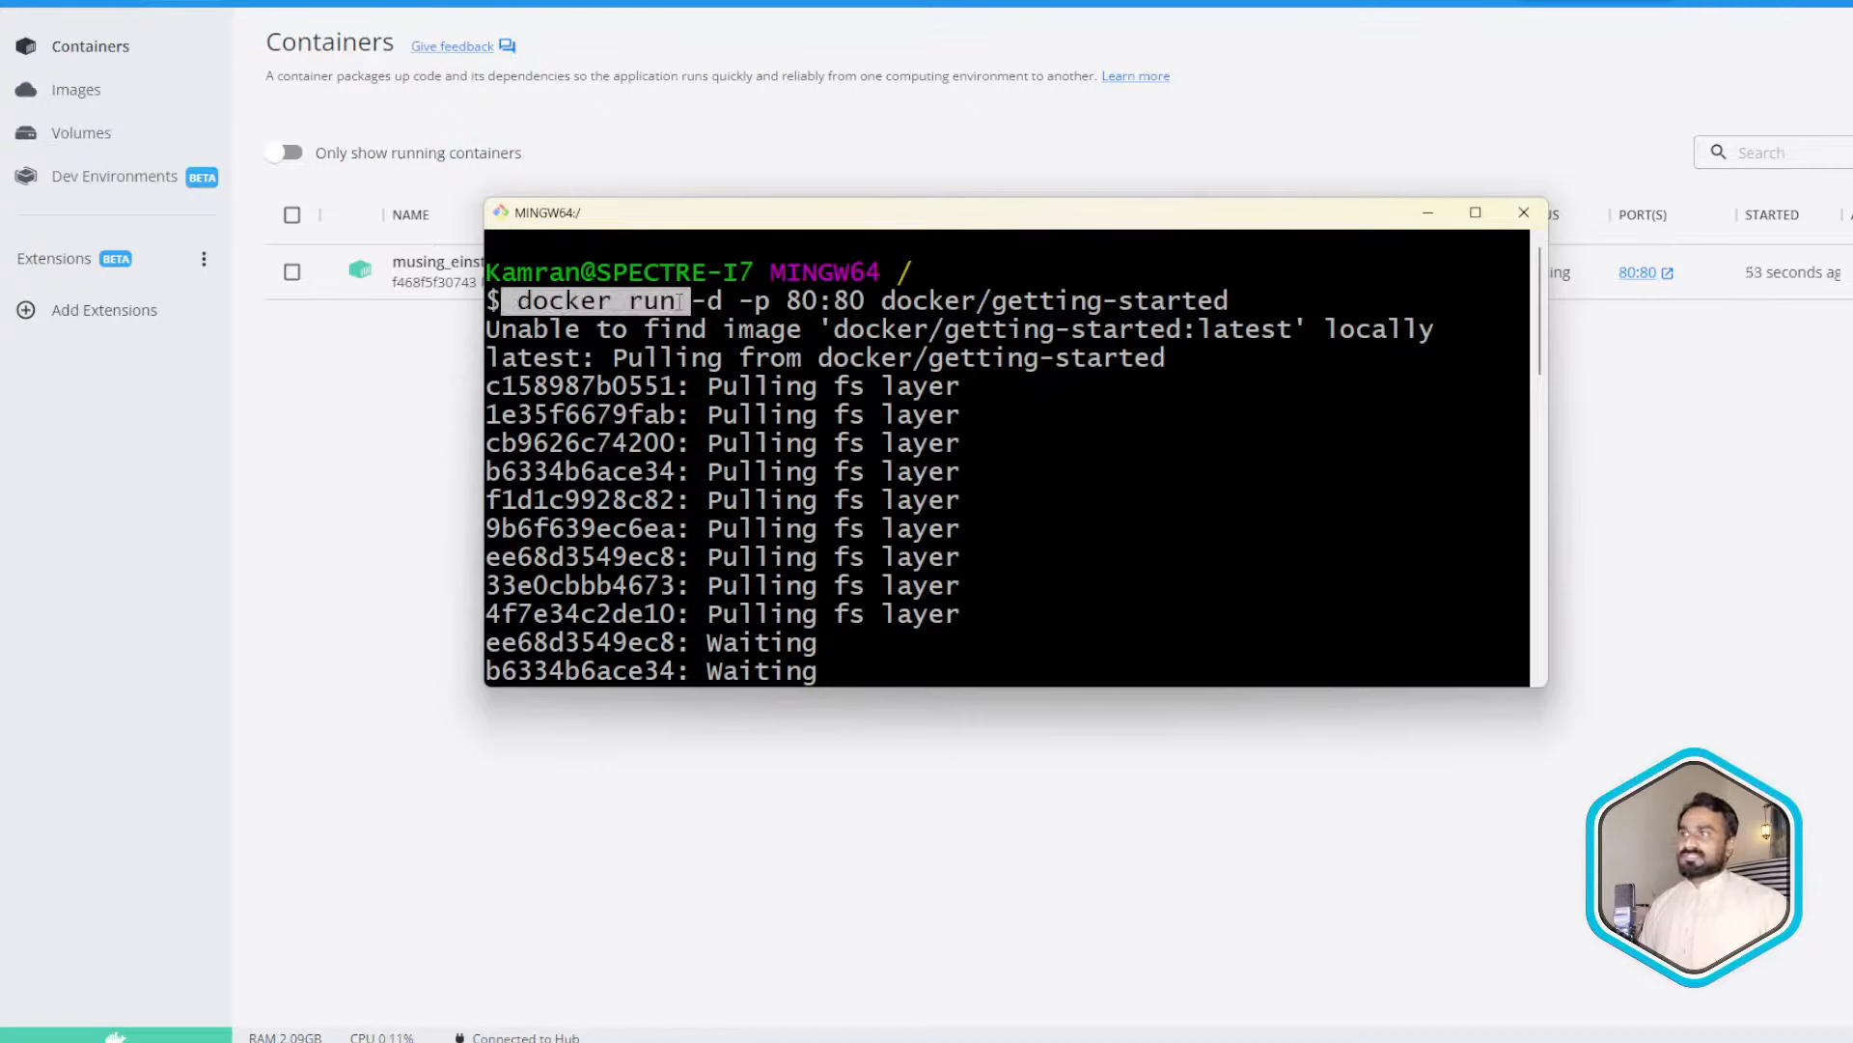
{"action": "left_click", "coordinate": [700, 300]}
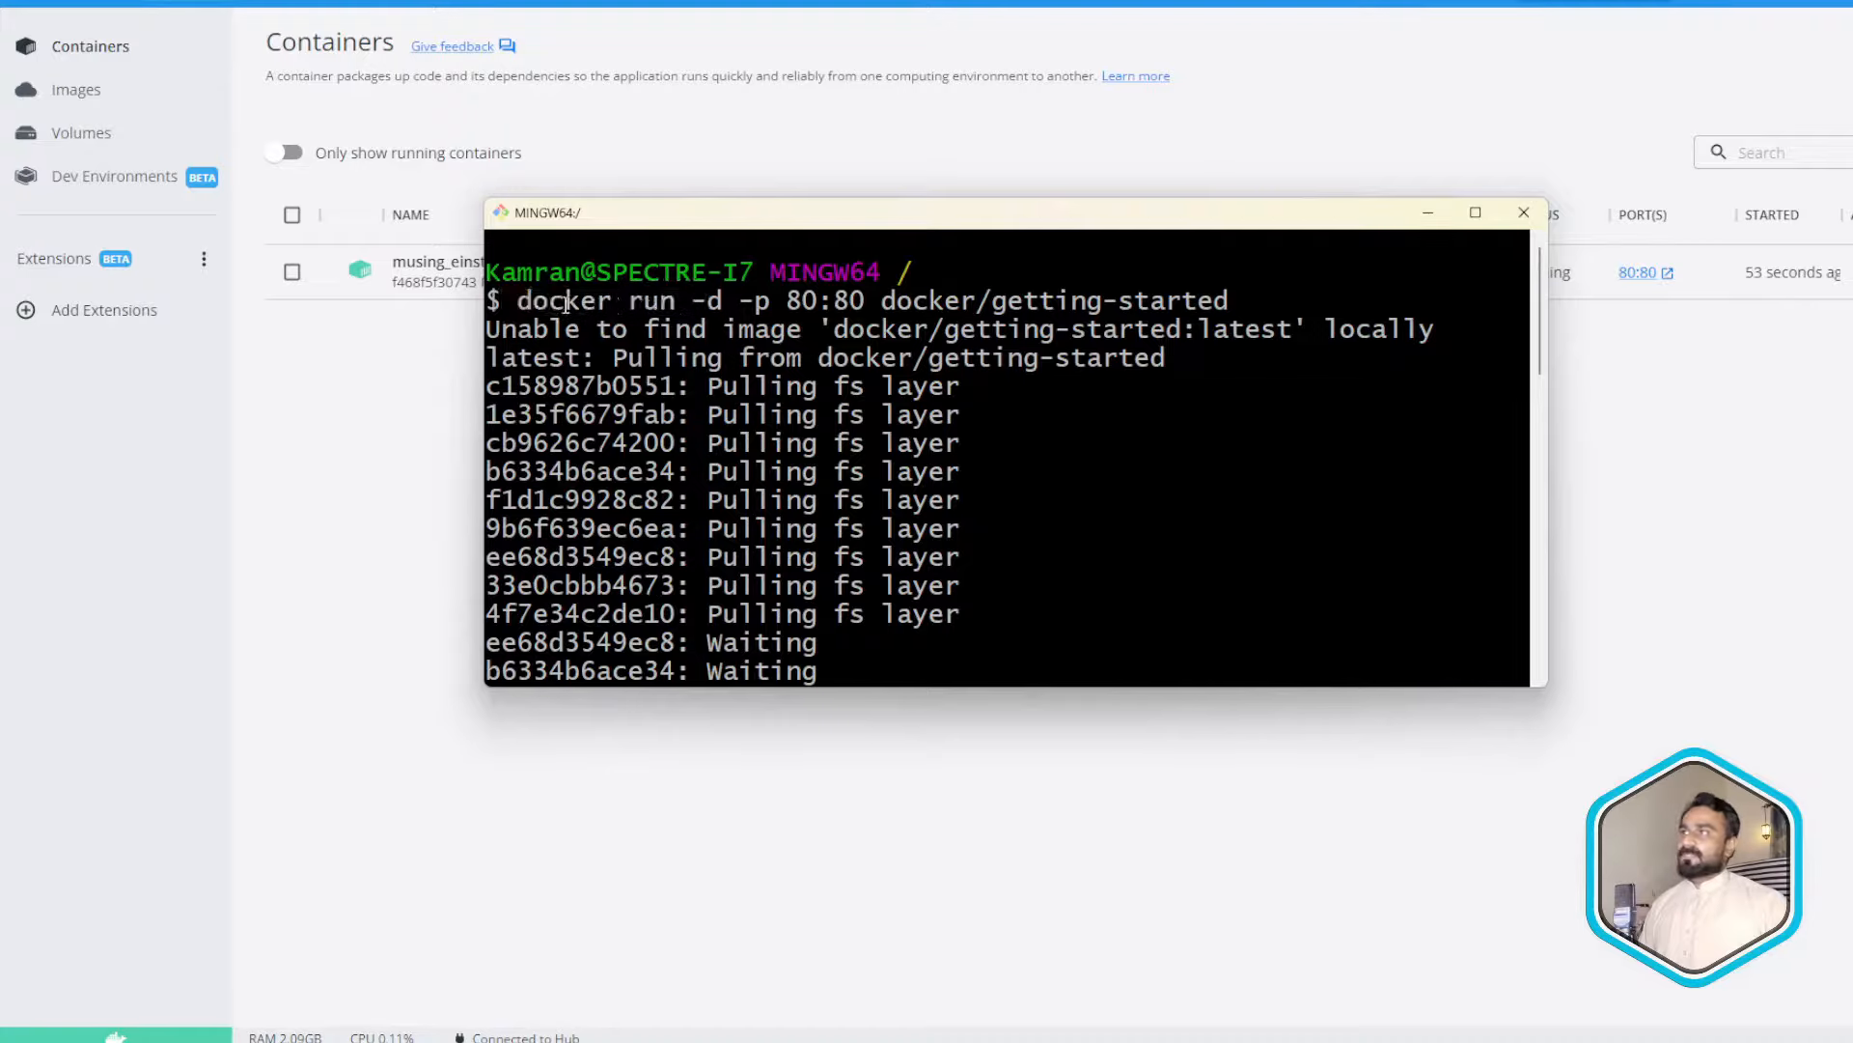
{"action": "left_click_drag", "start_coordinate": [676, 301], "coordinate": [722, 301]}
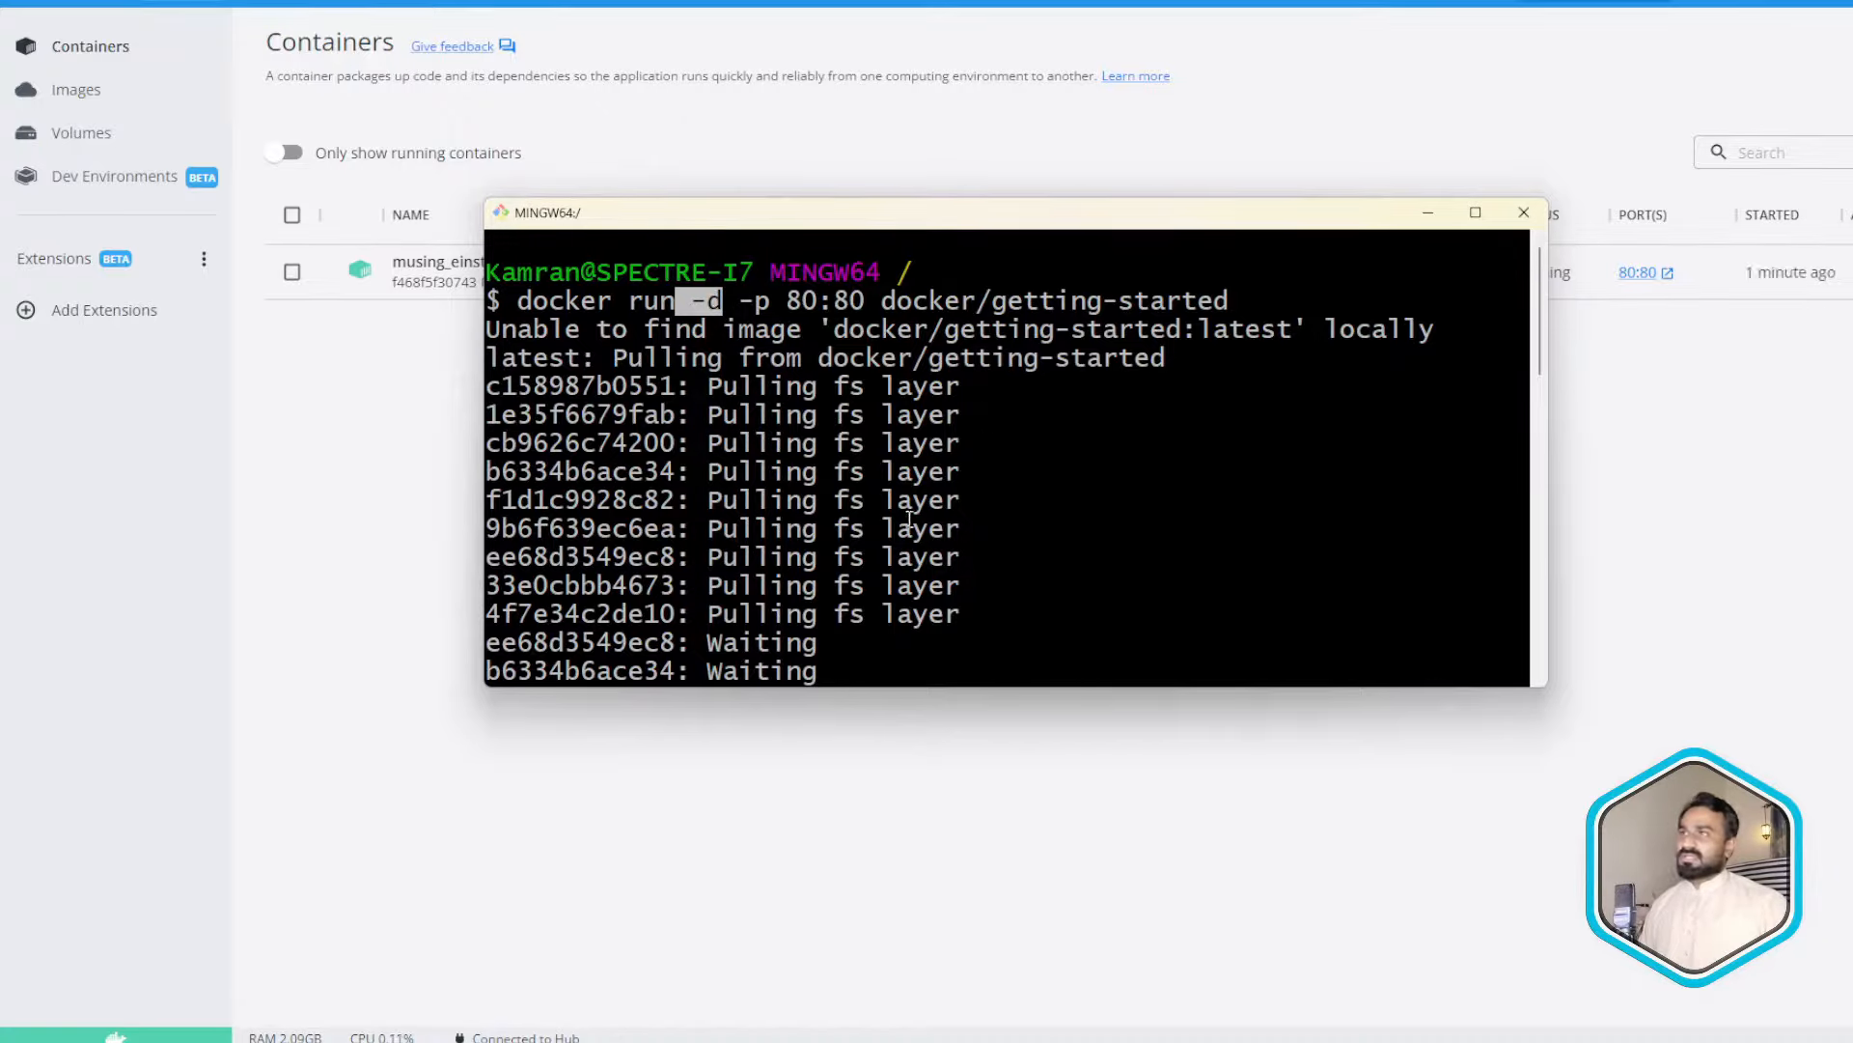
{"action": "left_click", "coordinate": [699, 307]}
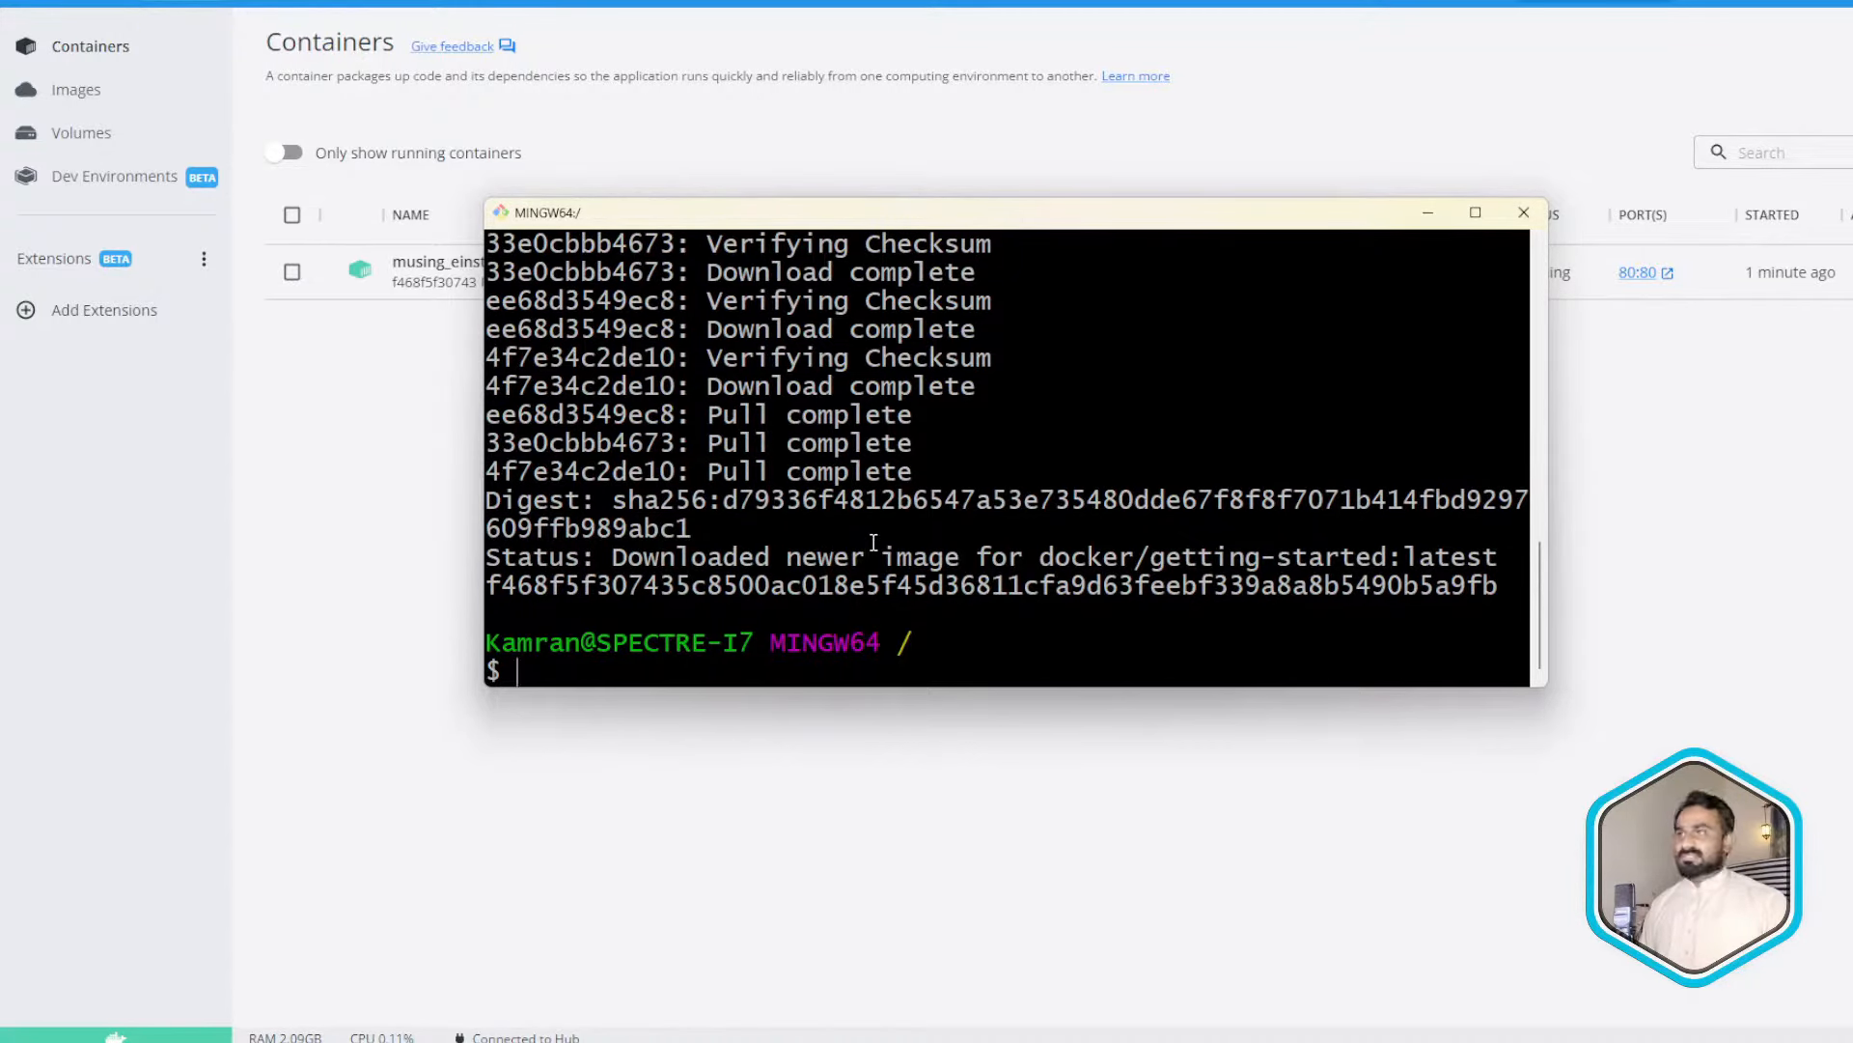
{"action": "scroll", "coordinate": [872, 546], "scroll_direction": "up", "scroll_amount": 5}
{"action": "scroll", "coordinate": [873, 543], "scroll_direction": "up", "scroll_amount": 4}
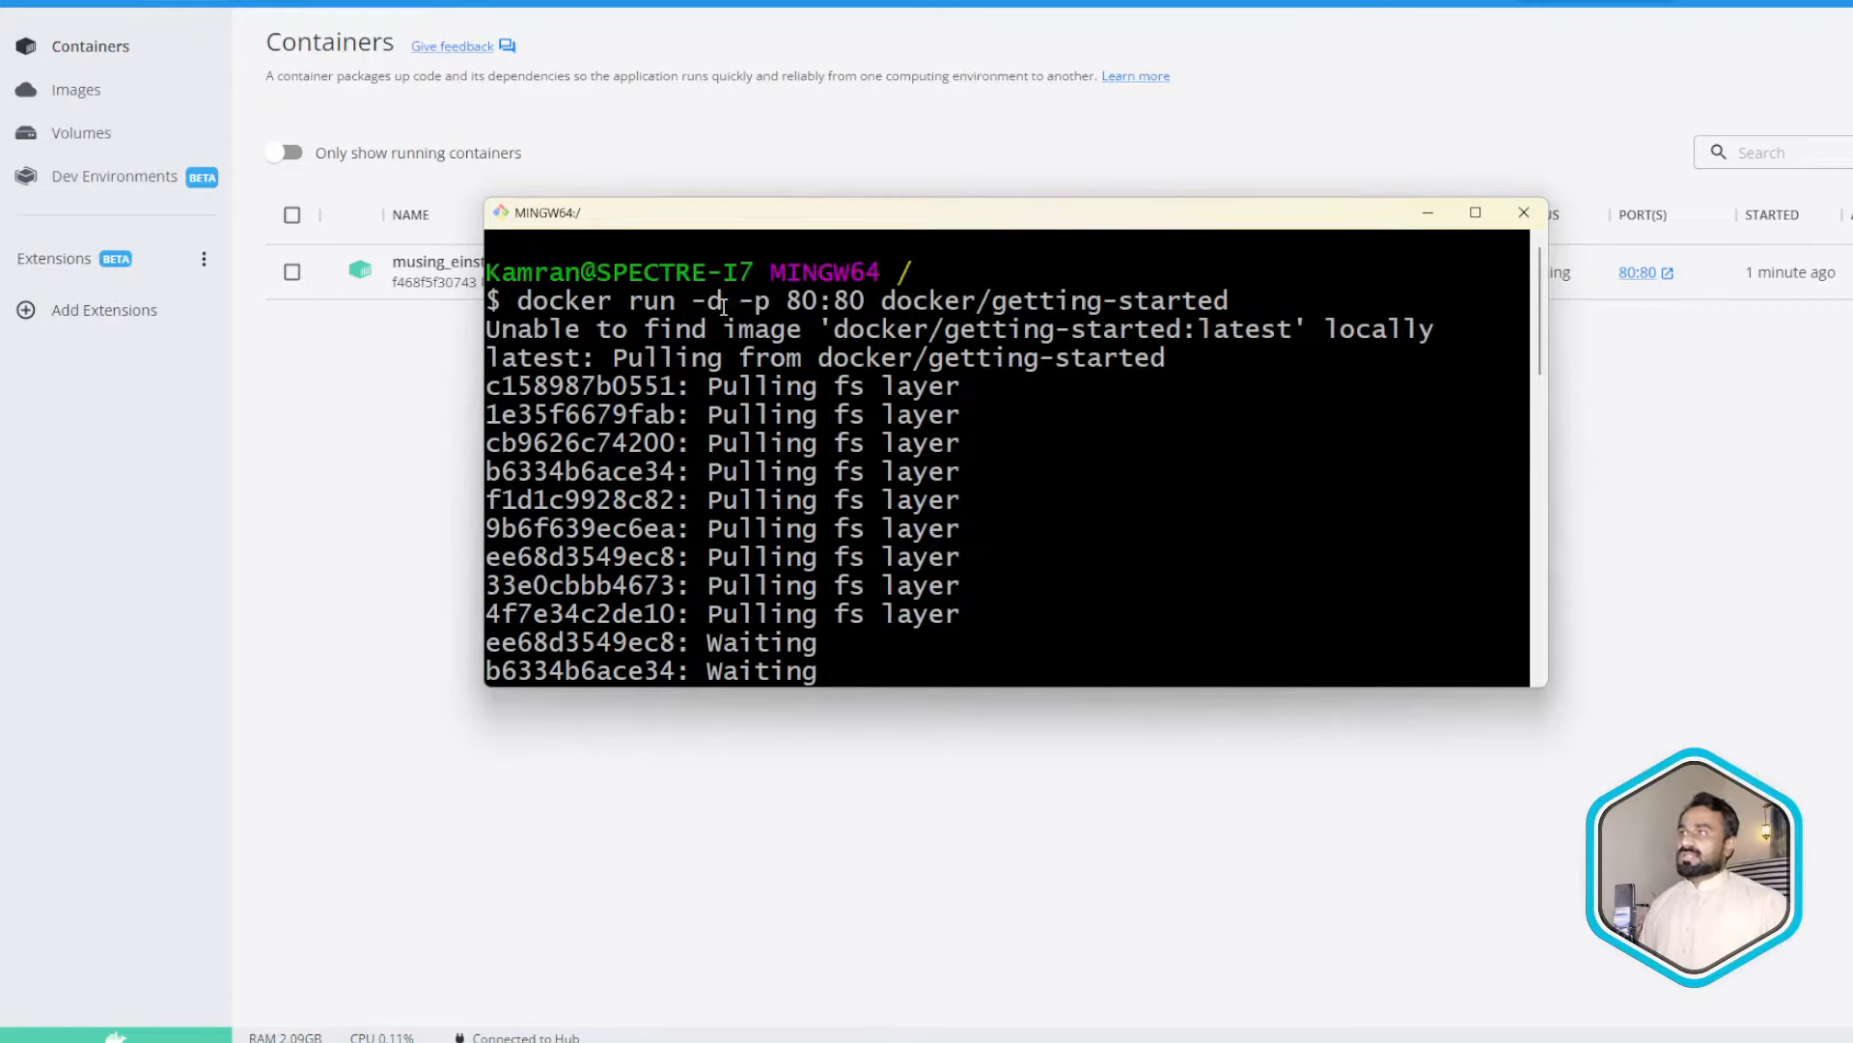
{"action": "left_click_drag", "start_coordinate": [745, 302], "coordinate": [784, 305]}
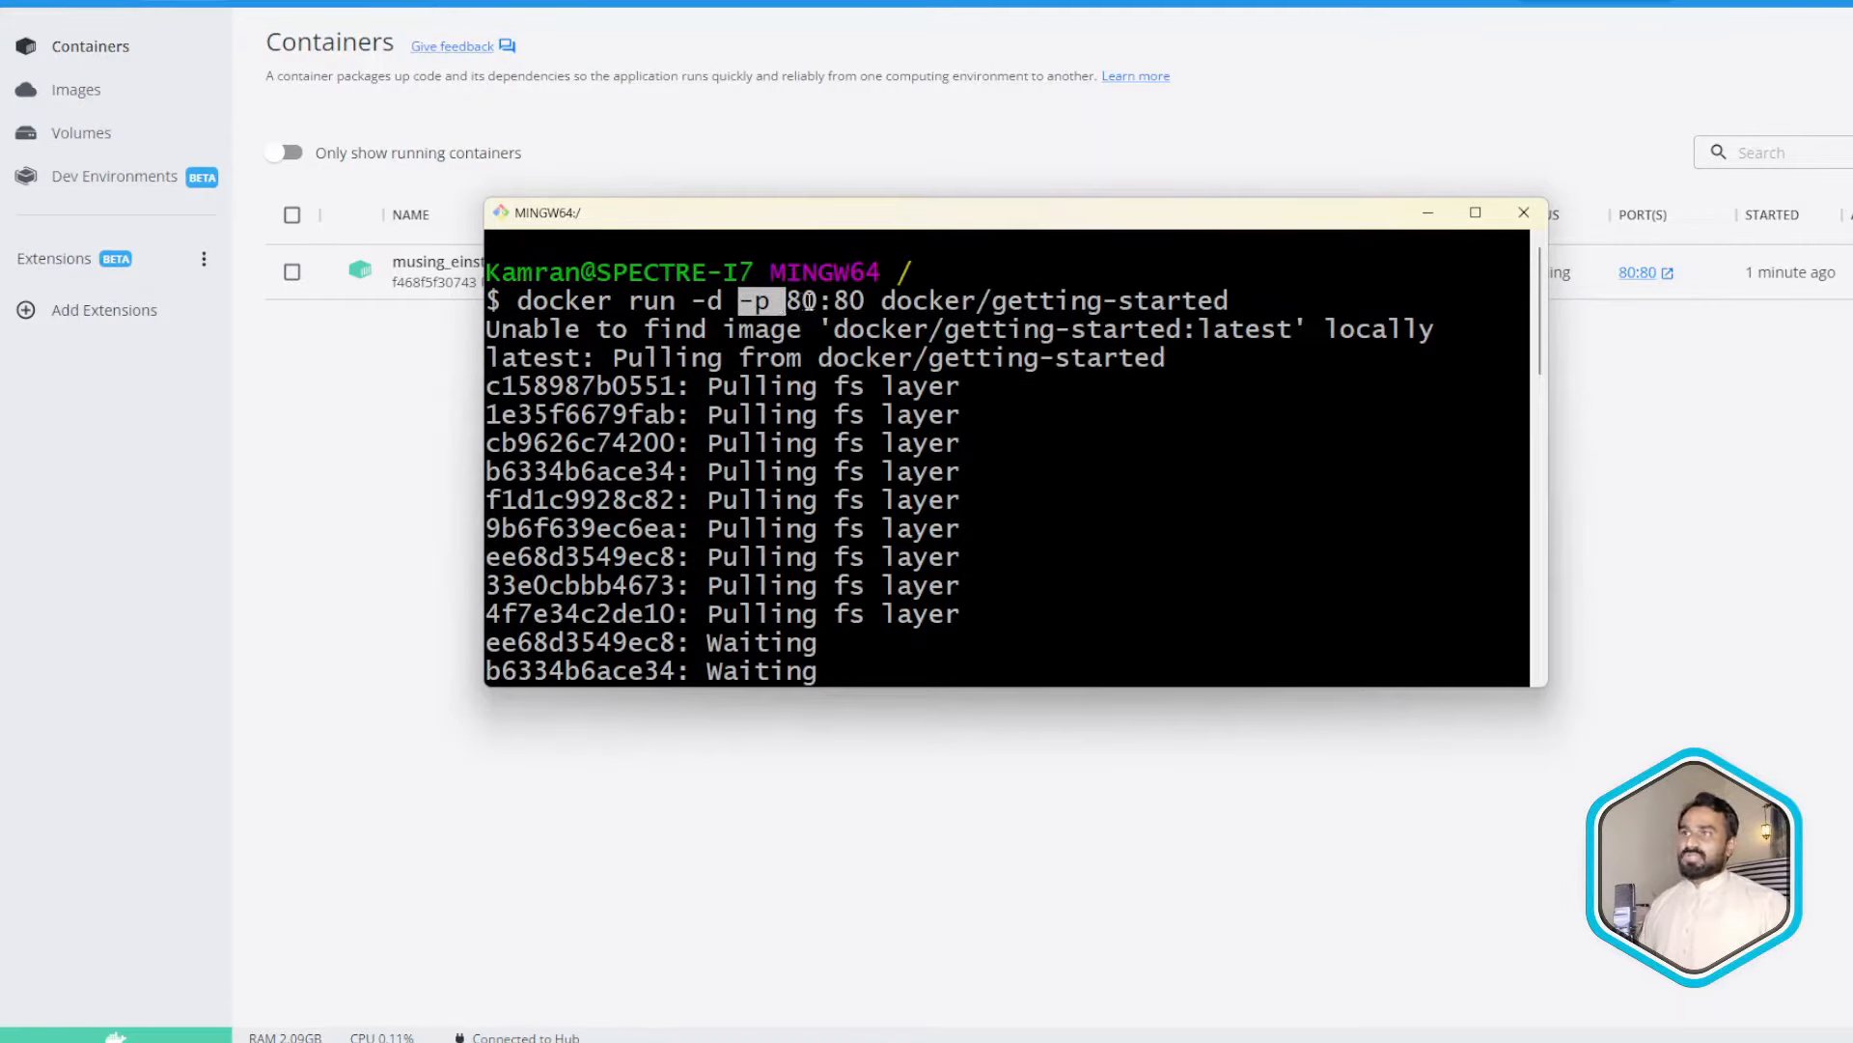
{"action": "left_click", "coordinate": [732, 311]}
{"action": "left_click_drag", "start_coordinate": [693, 300], "coordinate": [763, 308]}
{"action": "left_click", "coordinate": [686, 305]}
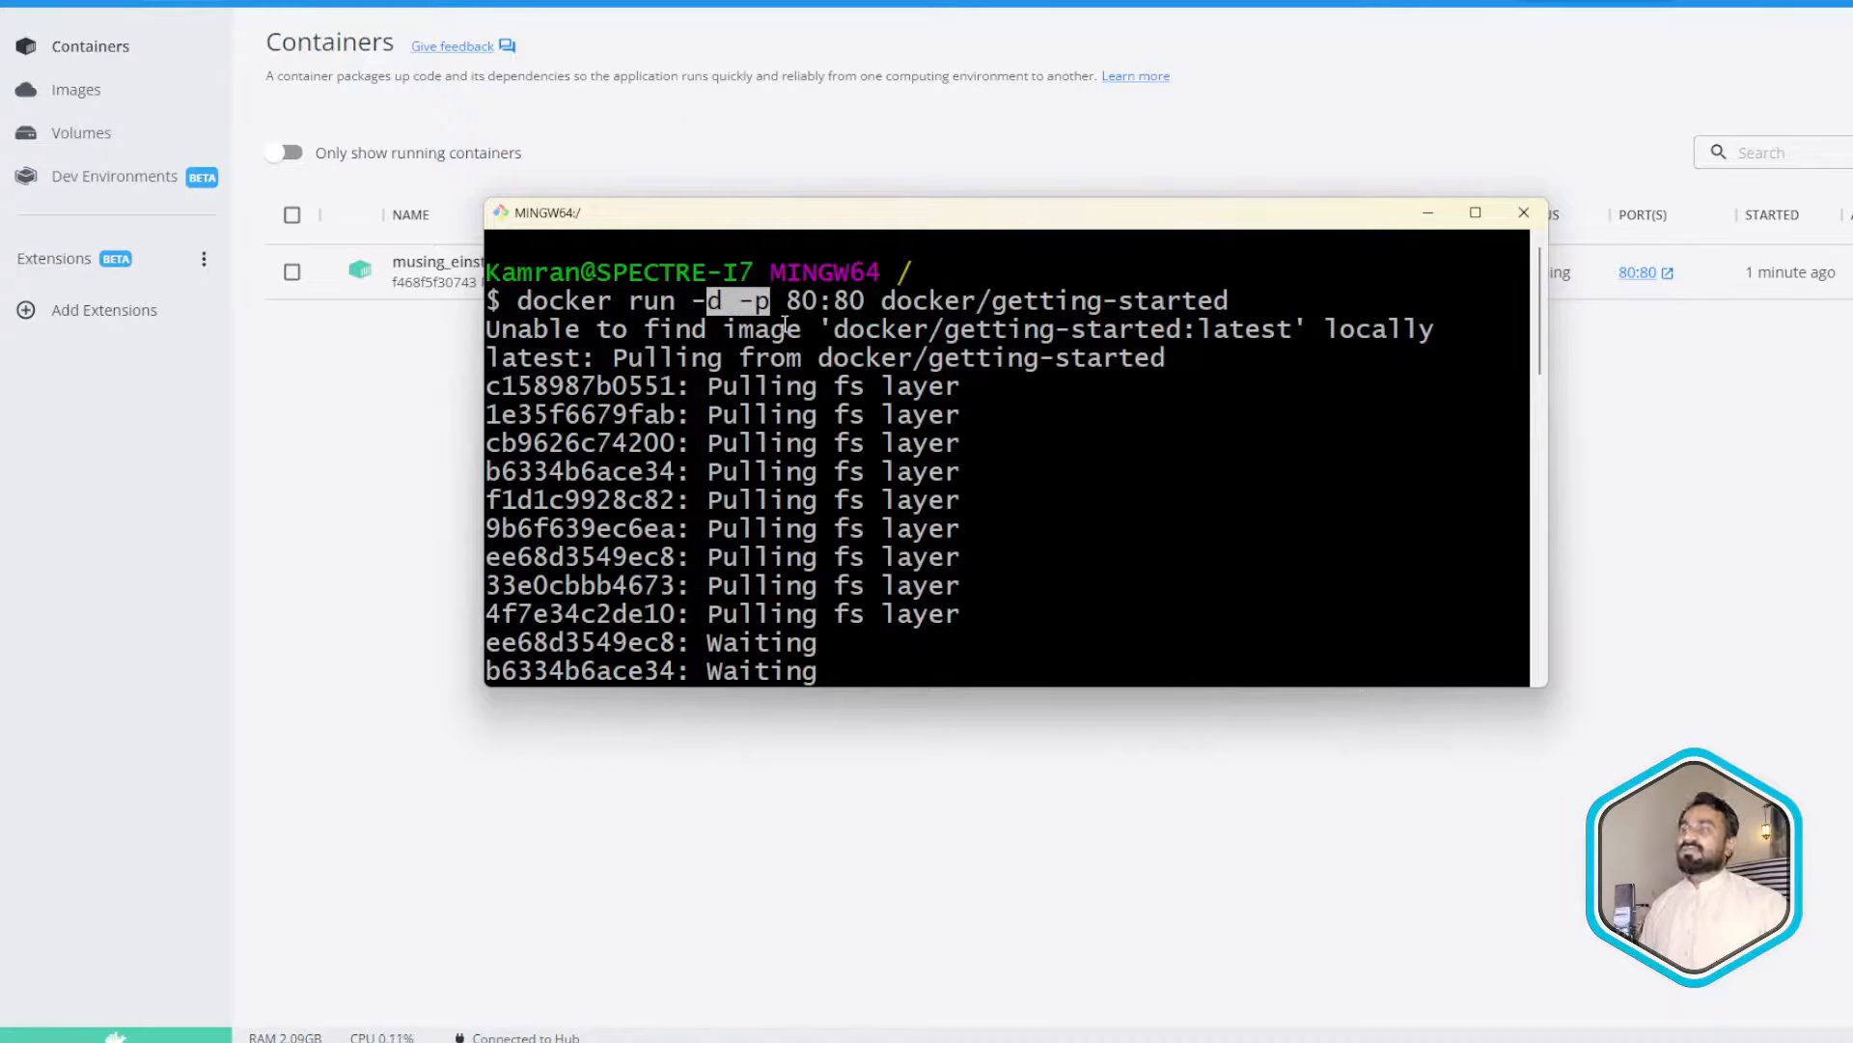
{"action": "left_click", "coordinate": [818, 307]}
{"action": "left_click_drag", "start_coordinate": [788, 303], "coordinate": [855, 301]}
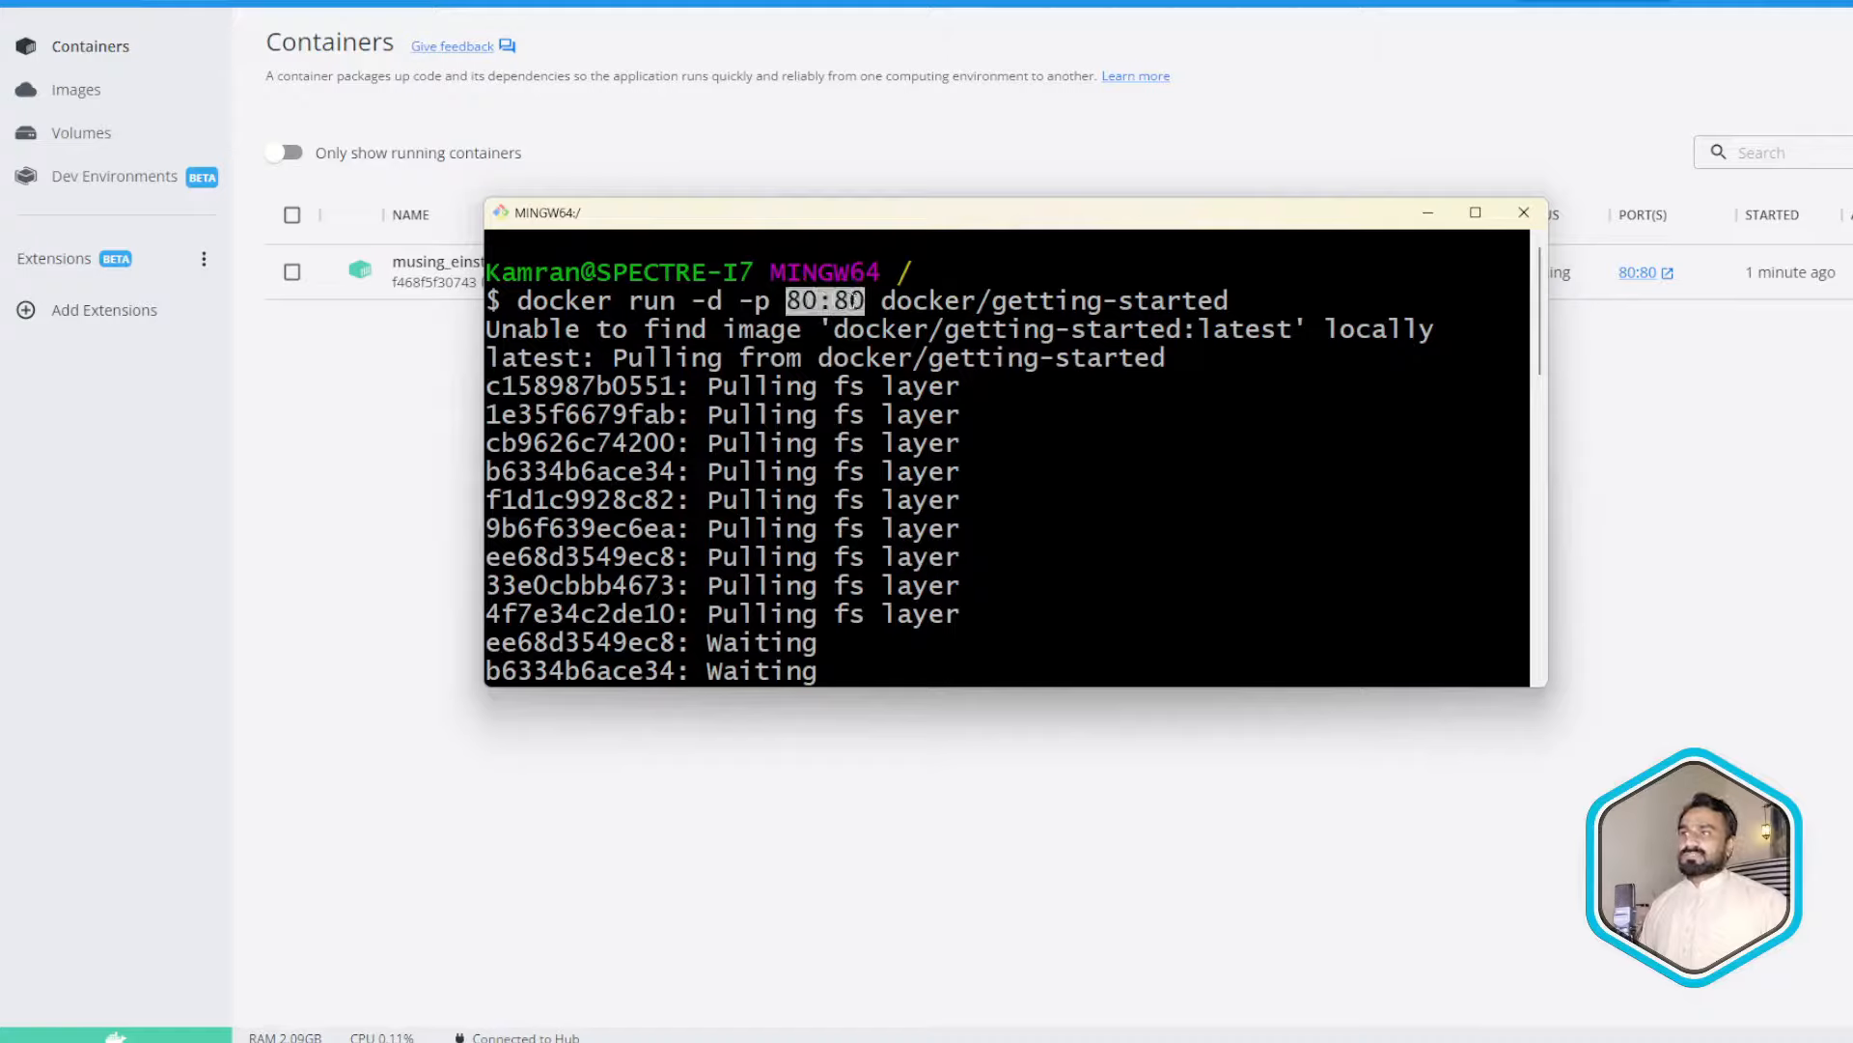
{"action": "double_click", "coordinate": [791, 302]}
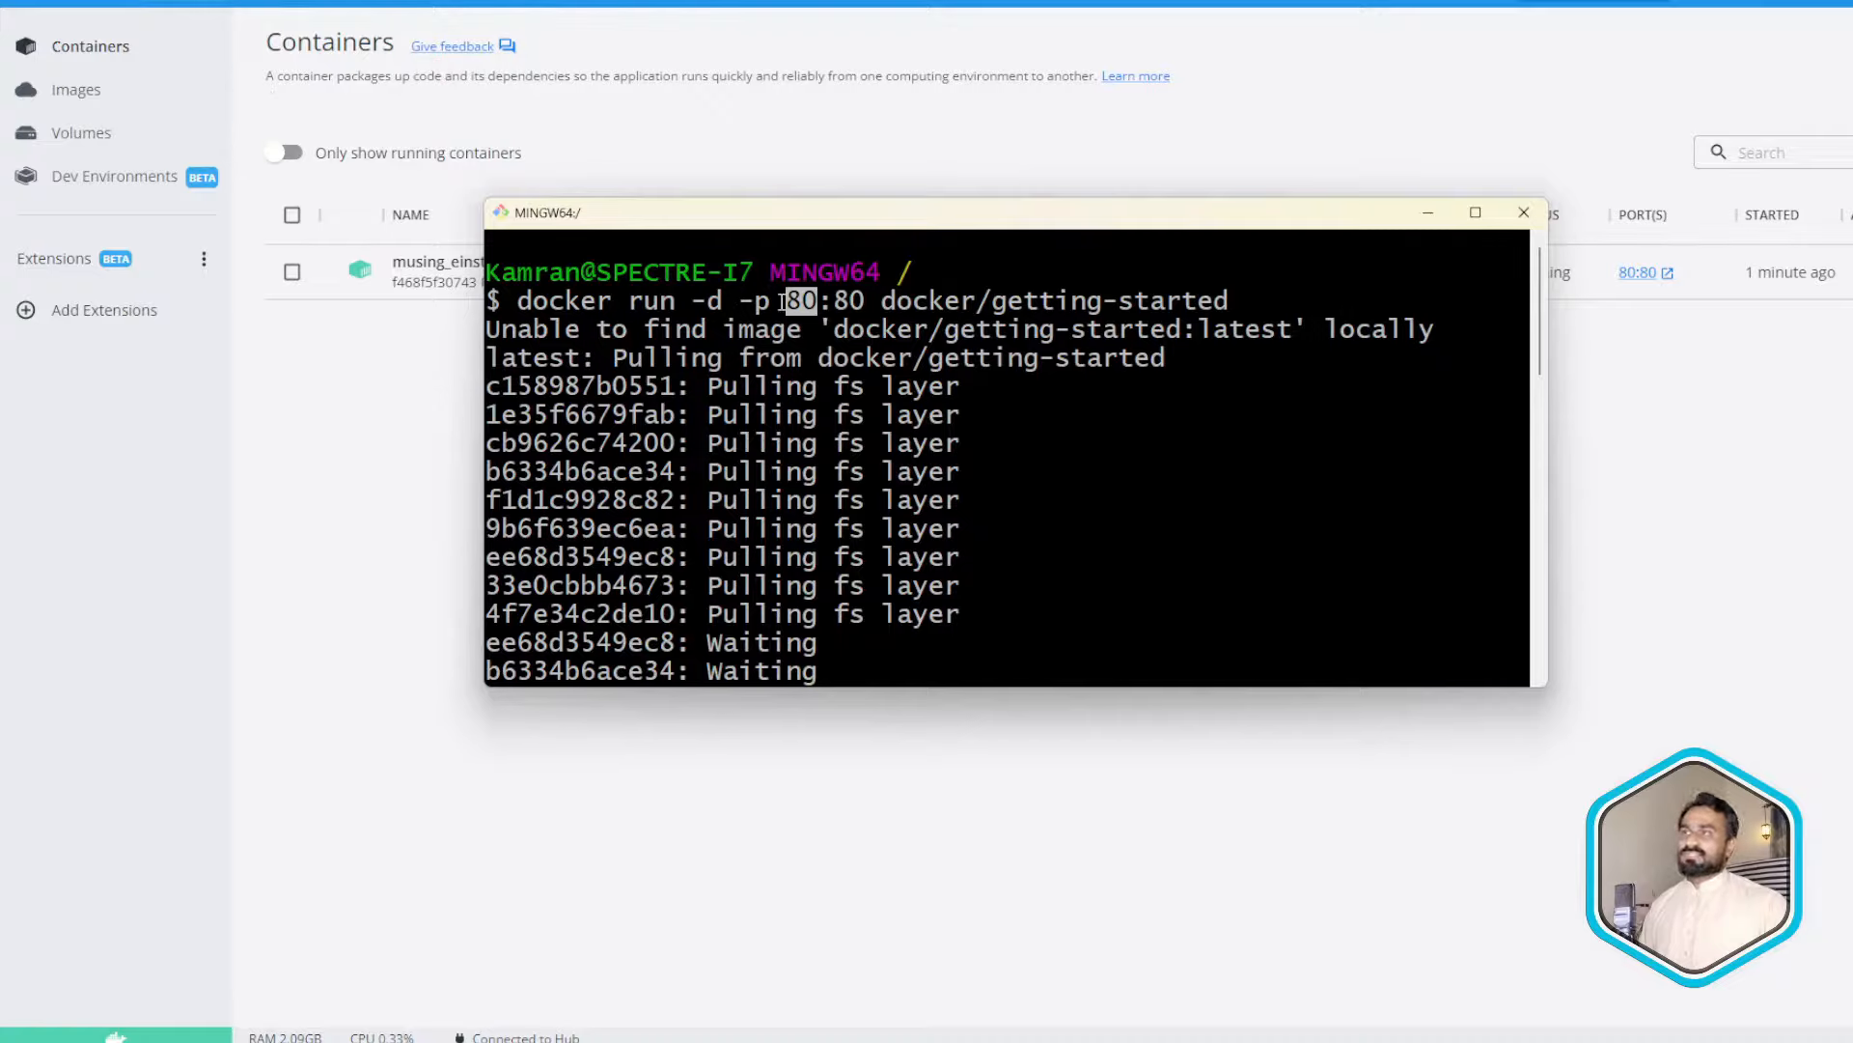
{"action": "left_click_drag", "start_coordinate": [836, 302], "coordinate": [854, 301]}
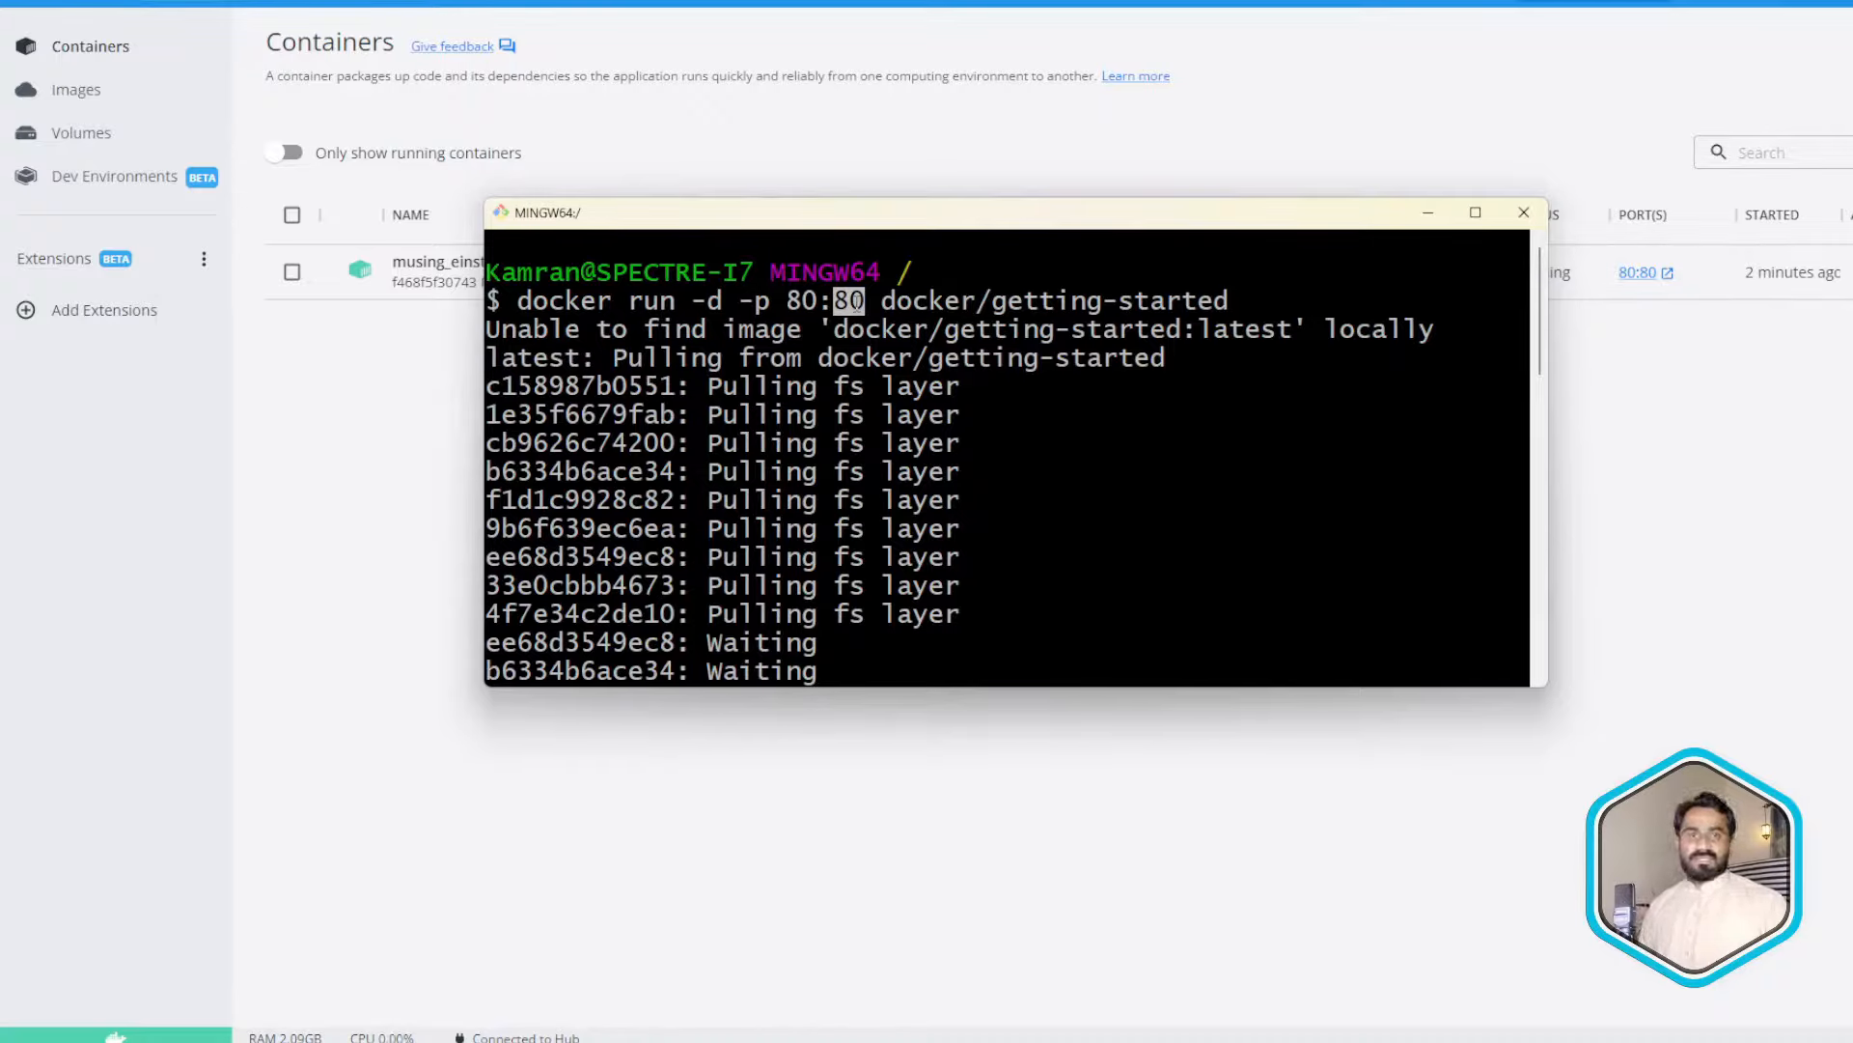
{"action": "double_click", "coordinate": [807, 301]}
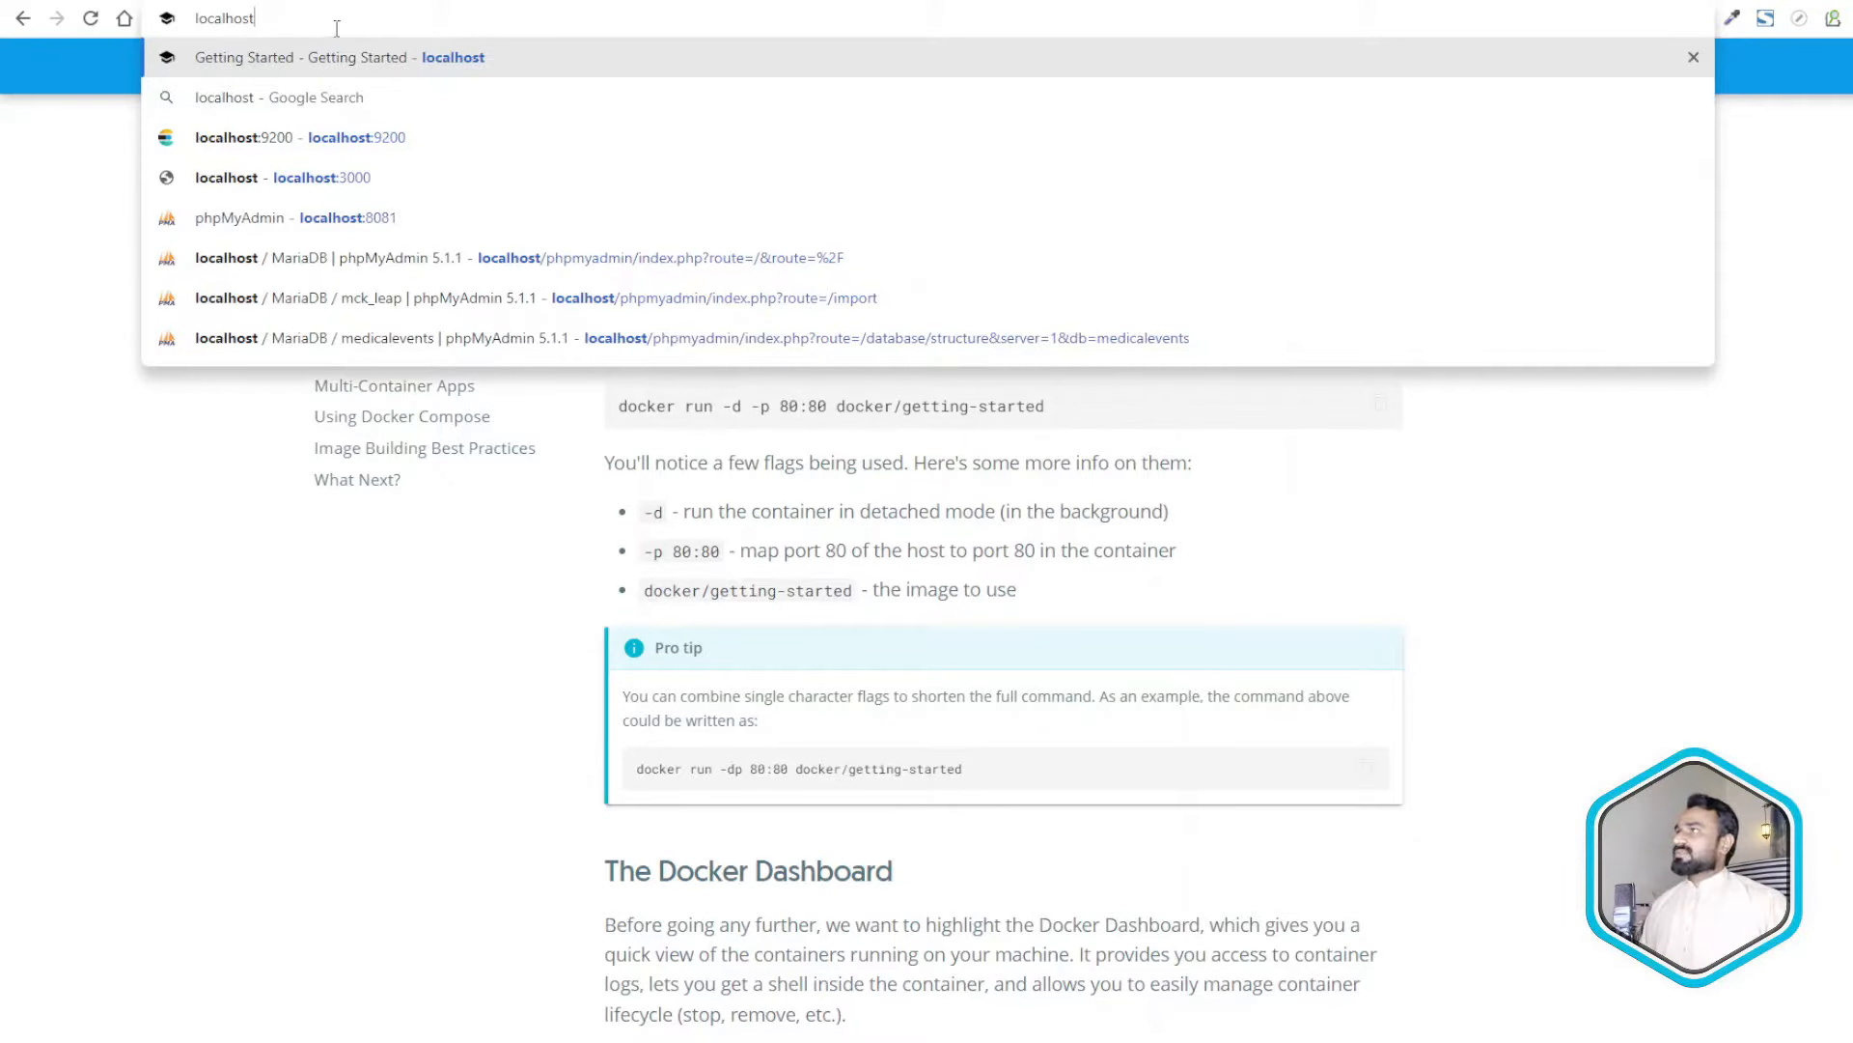
- Load localhost in Chrome to view the getting-started tutorial
{"action": "key", "text": "Return"}
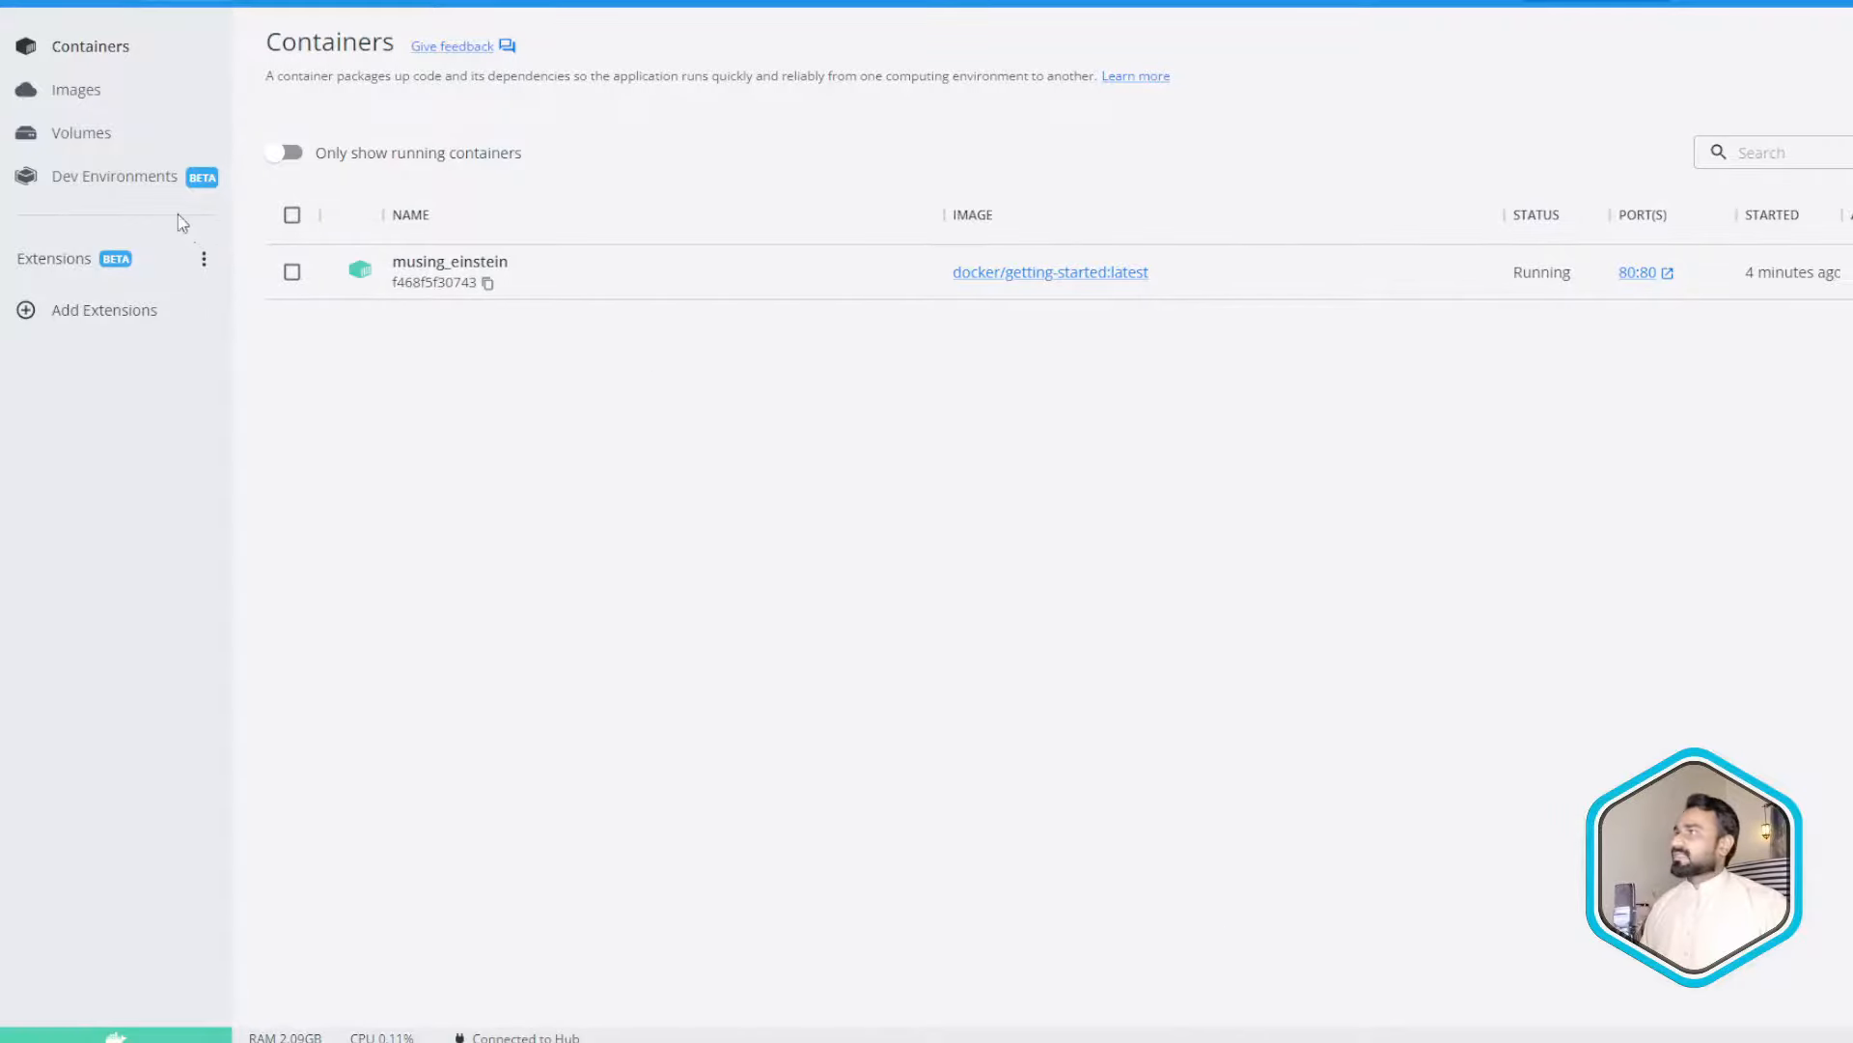
- Stop the musing_einstein container and delete it permanently
{"action": "left_click", "coordinate": [1845, 275]}
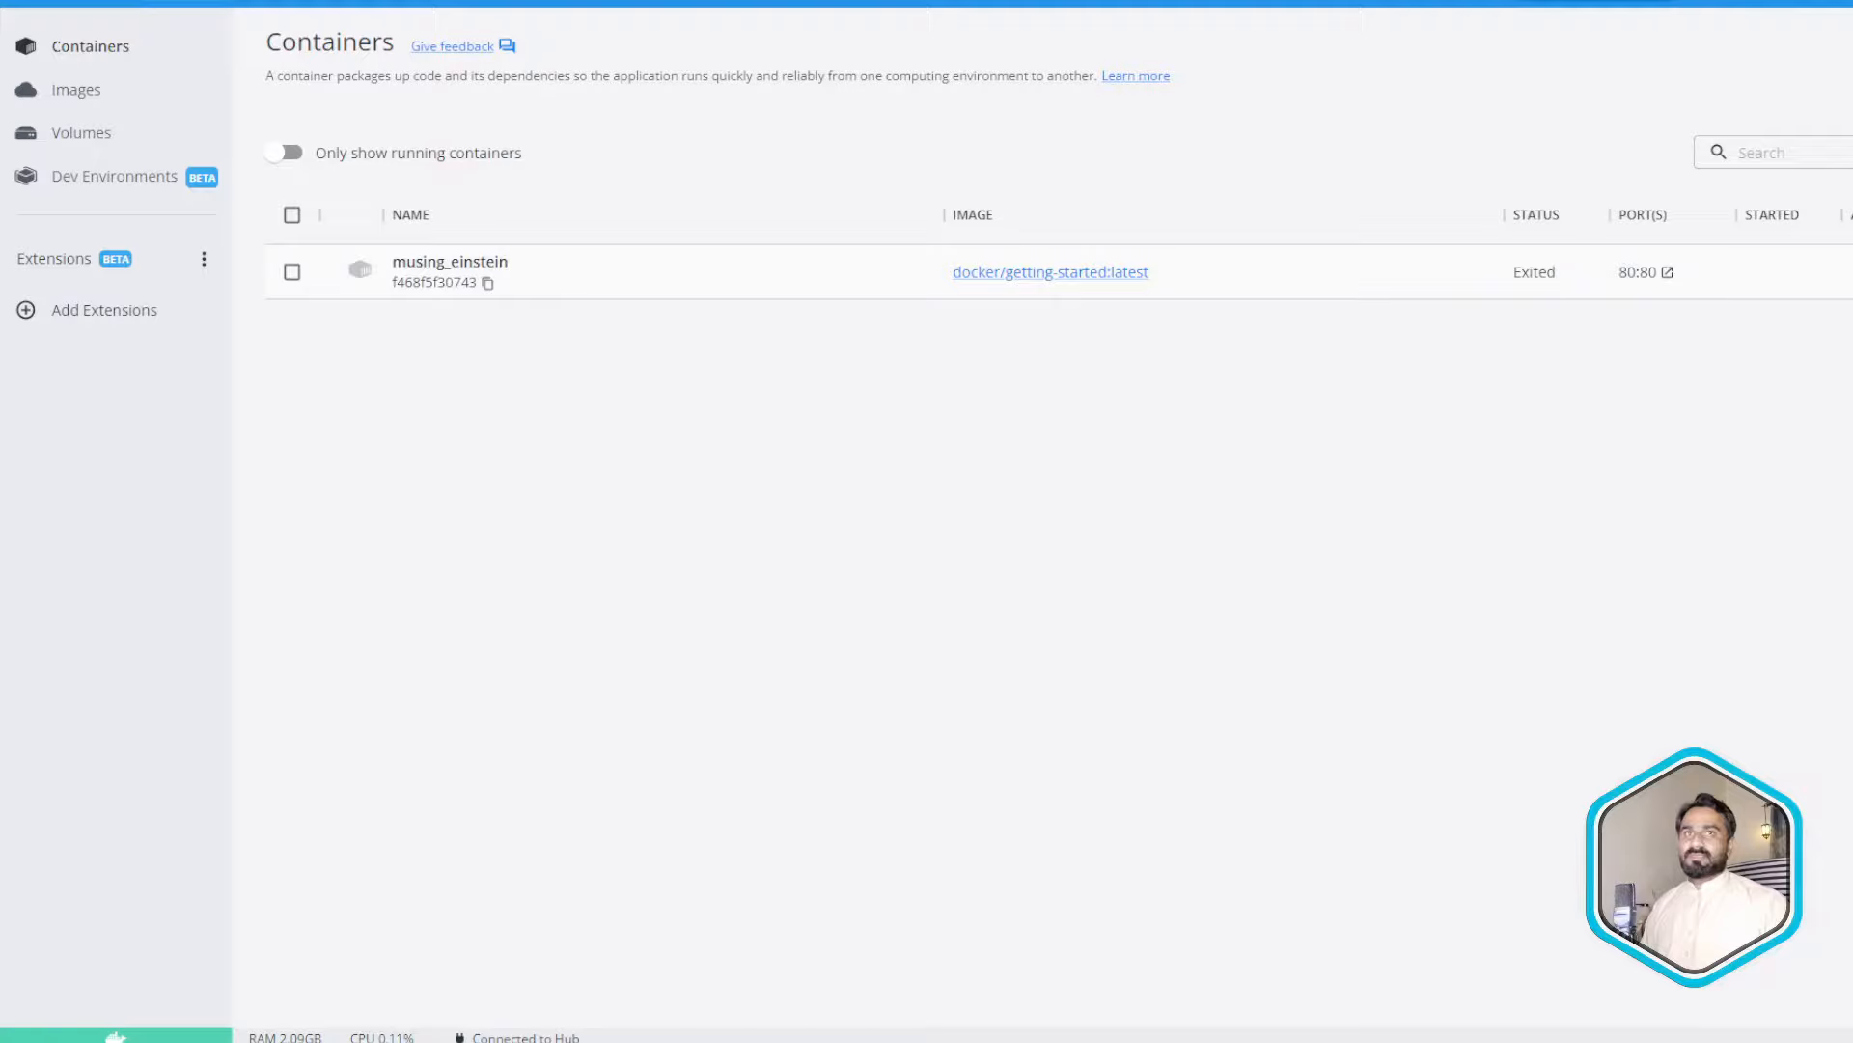
{"action": "left_click", "coordinate": [1846, 273]}
{"action": "left_click", "coordinate": [1270, 577]}
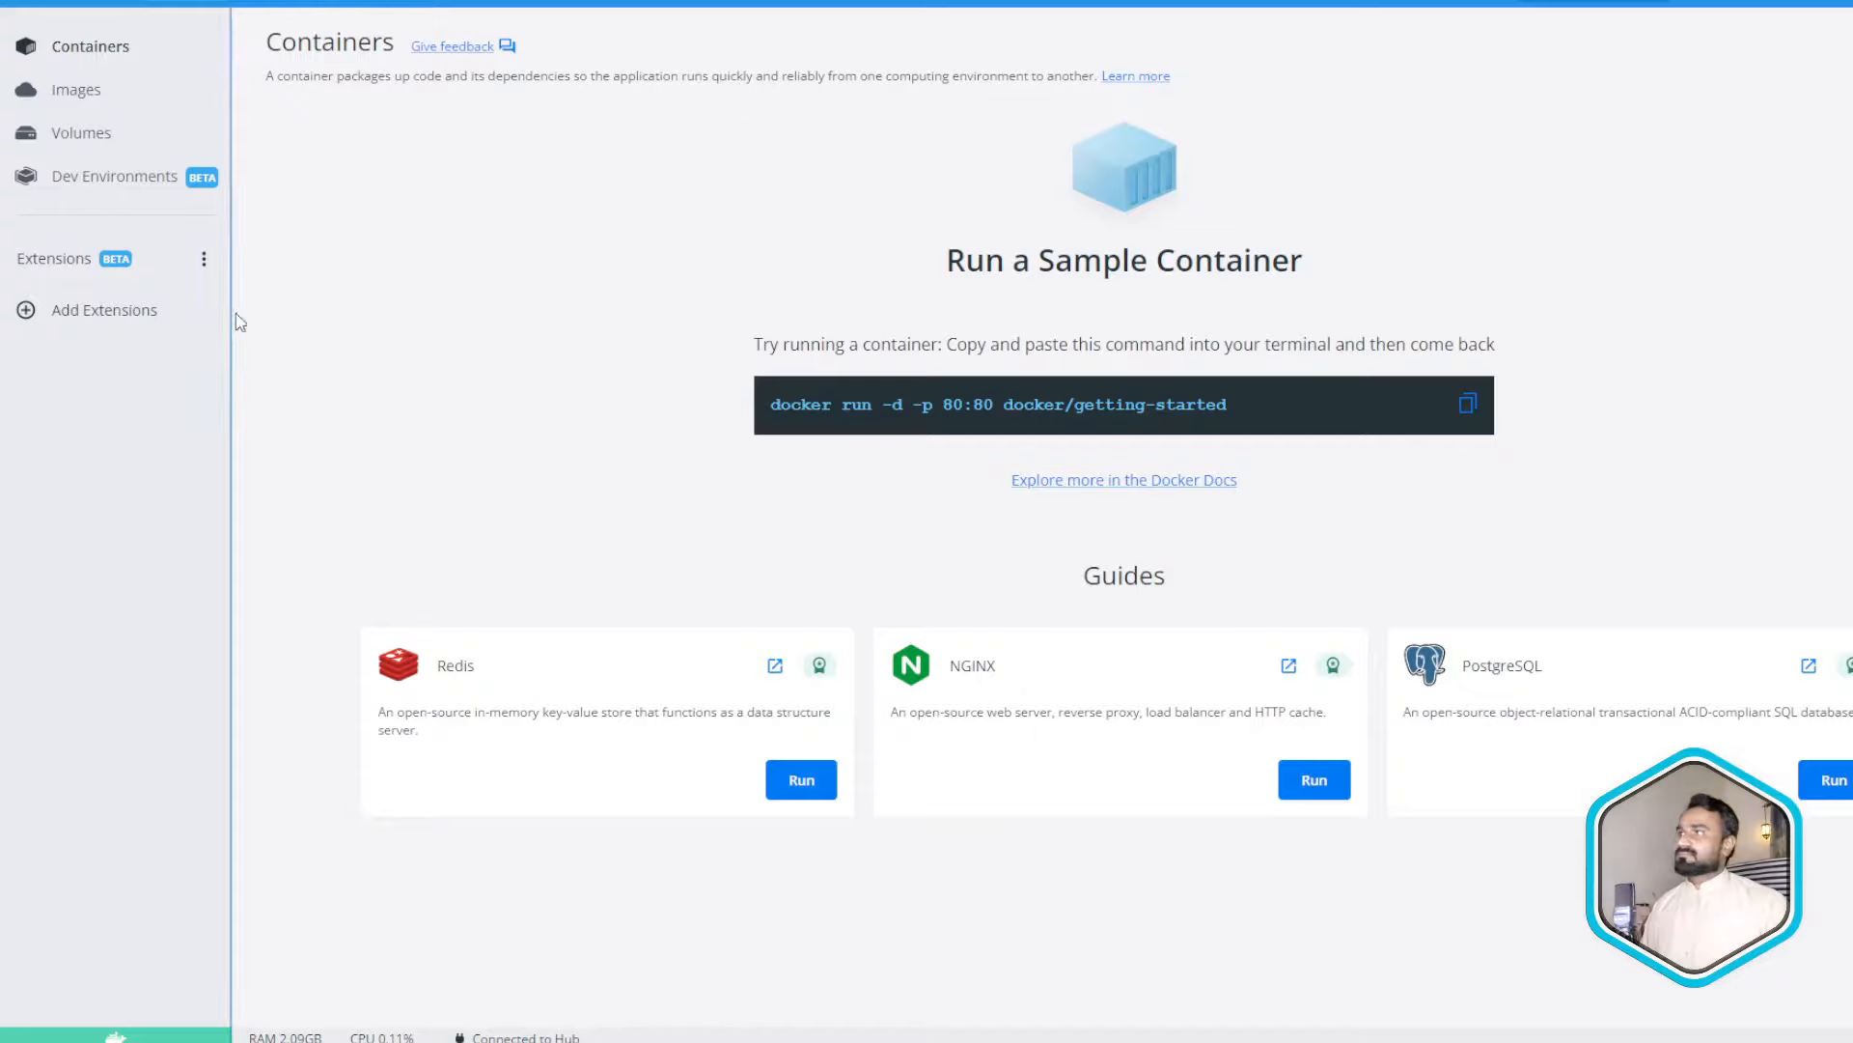
- Delete the docker/getting-started image forever and go back to the empty Containers page
{"action": "left_click", "coordinate": [87, 90]}
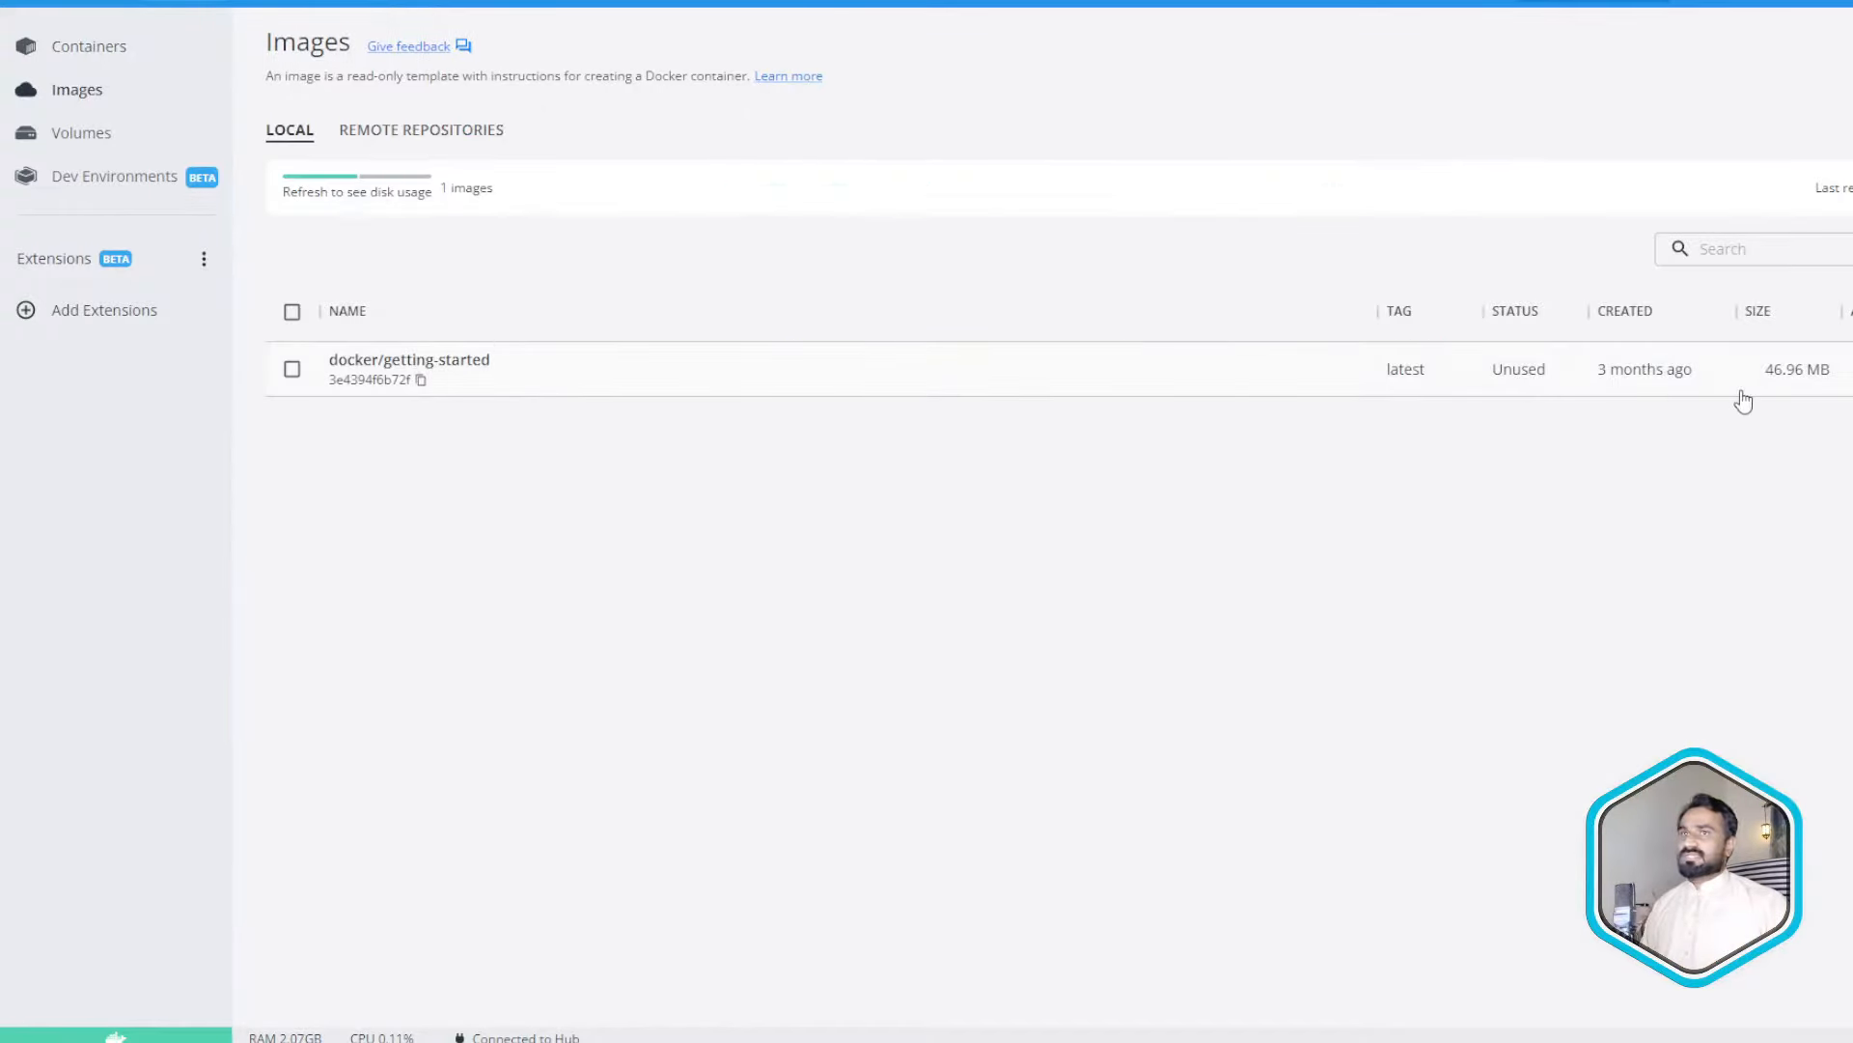
{"action": "left_click", "coordinate": [1845, 369]}
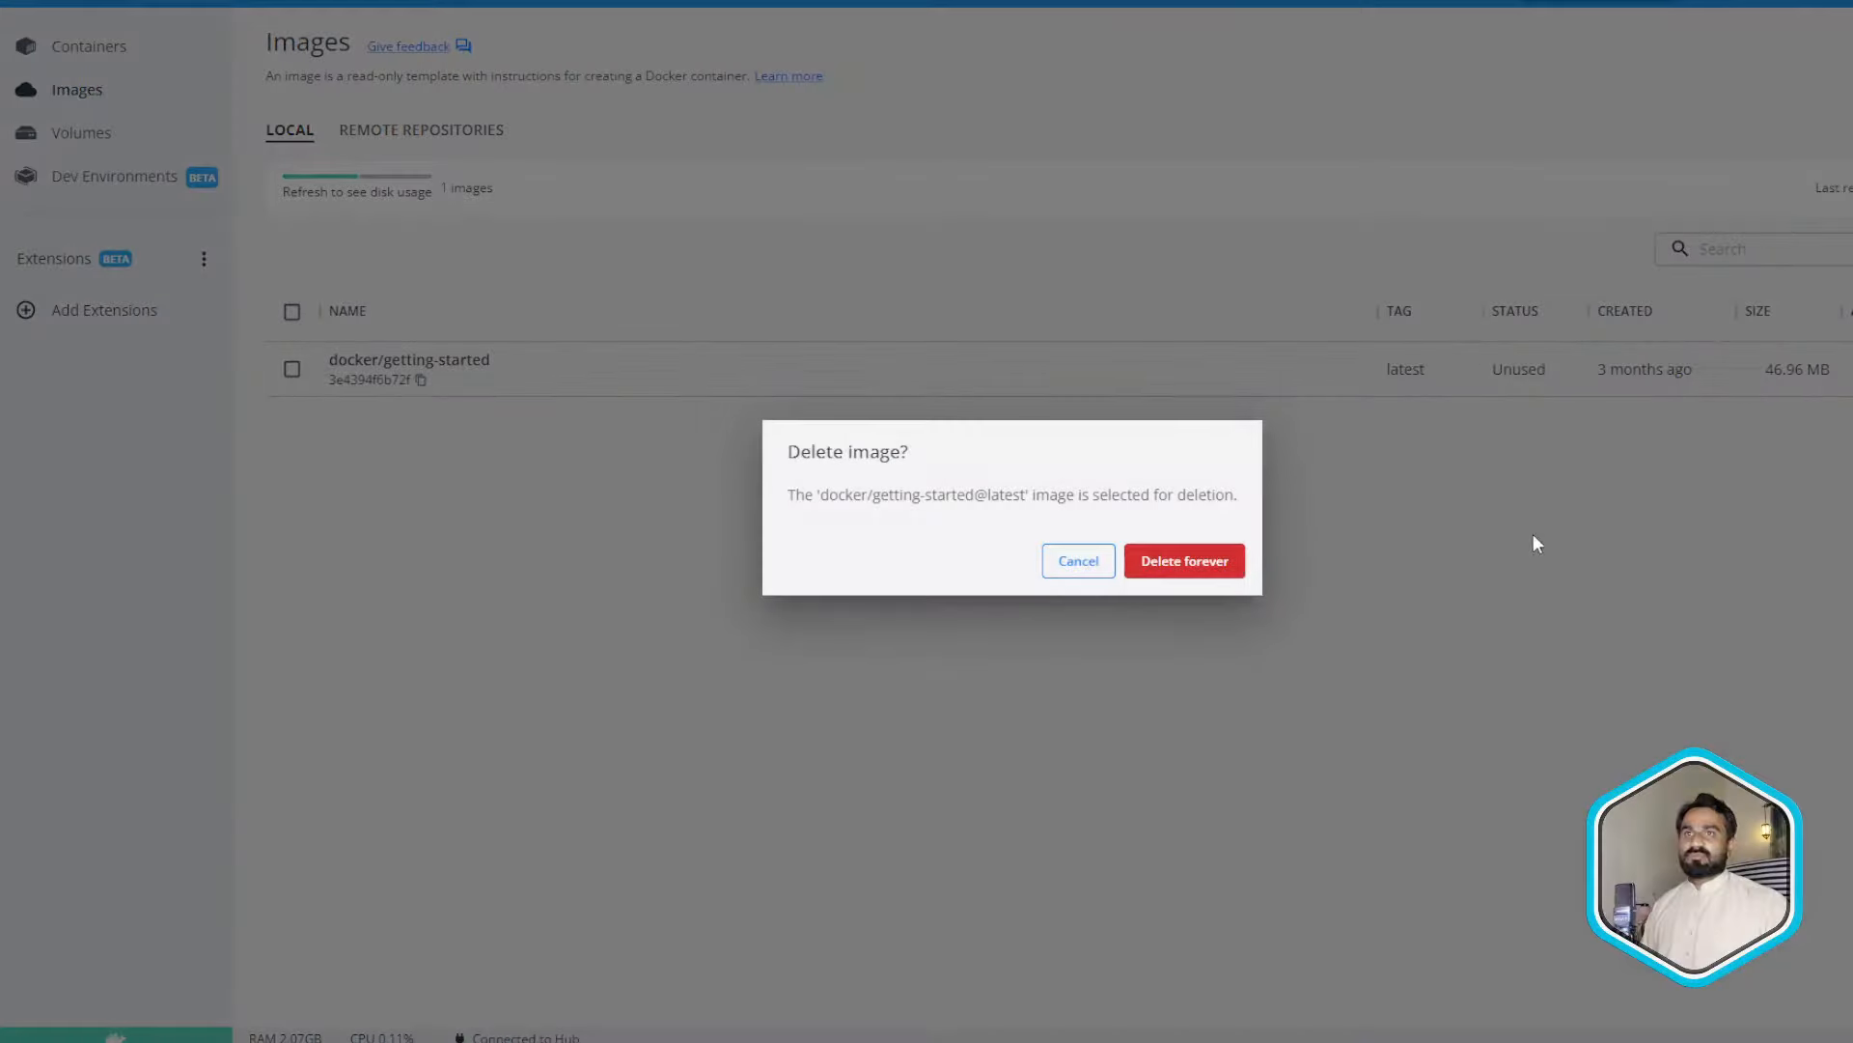
{"action": "left_click", "coordinate": [1191, 563]}
{"action": "left_click", "coordinate": [85, 65]}
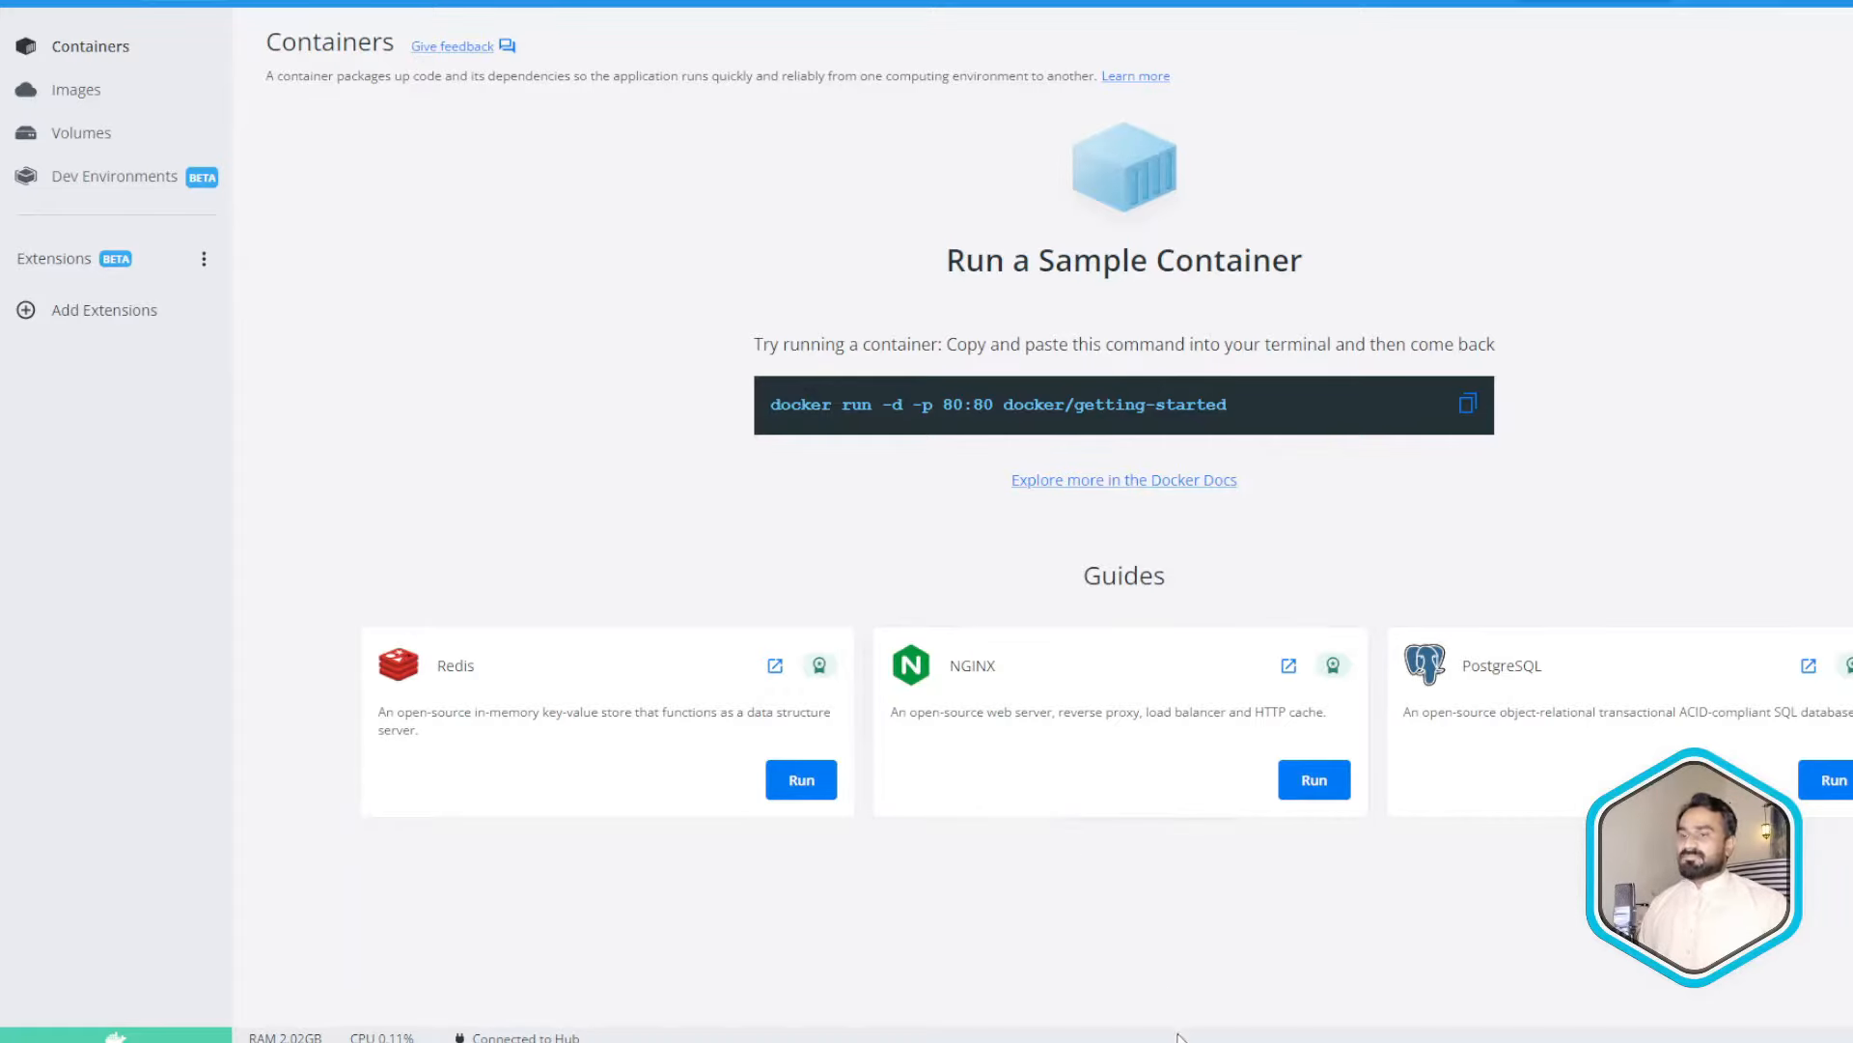
- Reposition Git Bash and highlight the completed 'docker run -d -p 80:80 docker/getting-started' command
{"action": "left_click", "coordinate": [1126, 1038]}
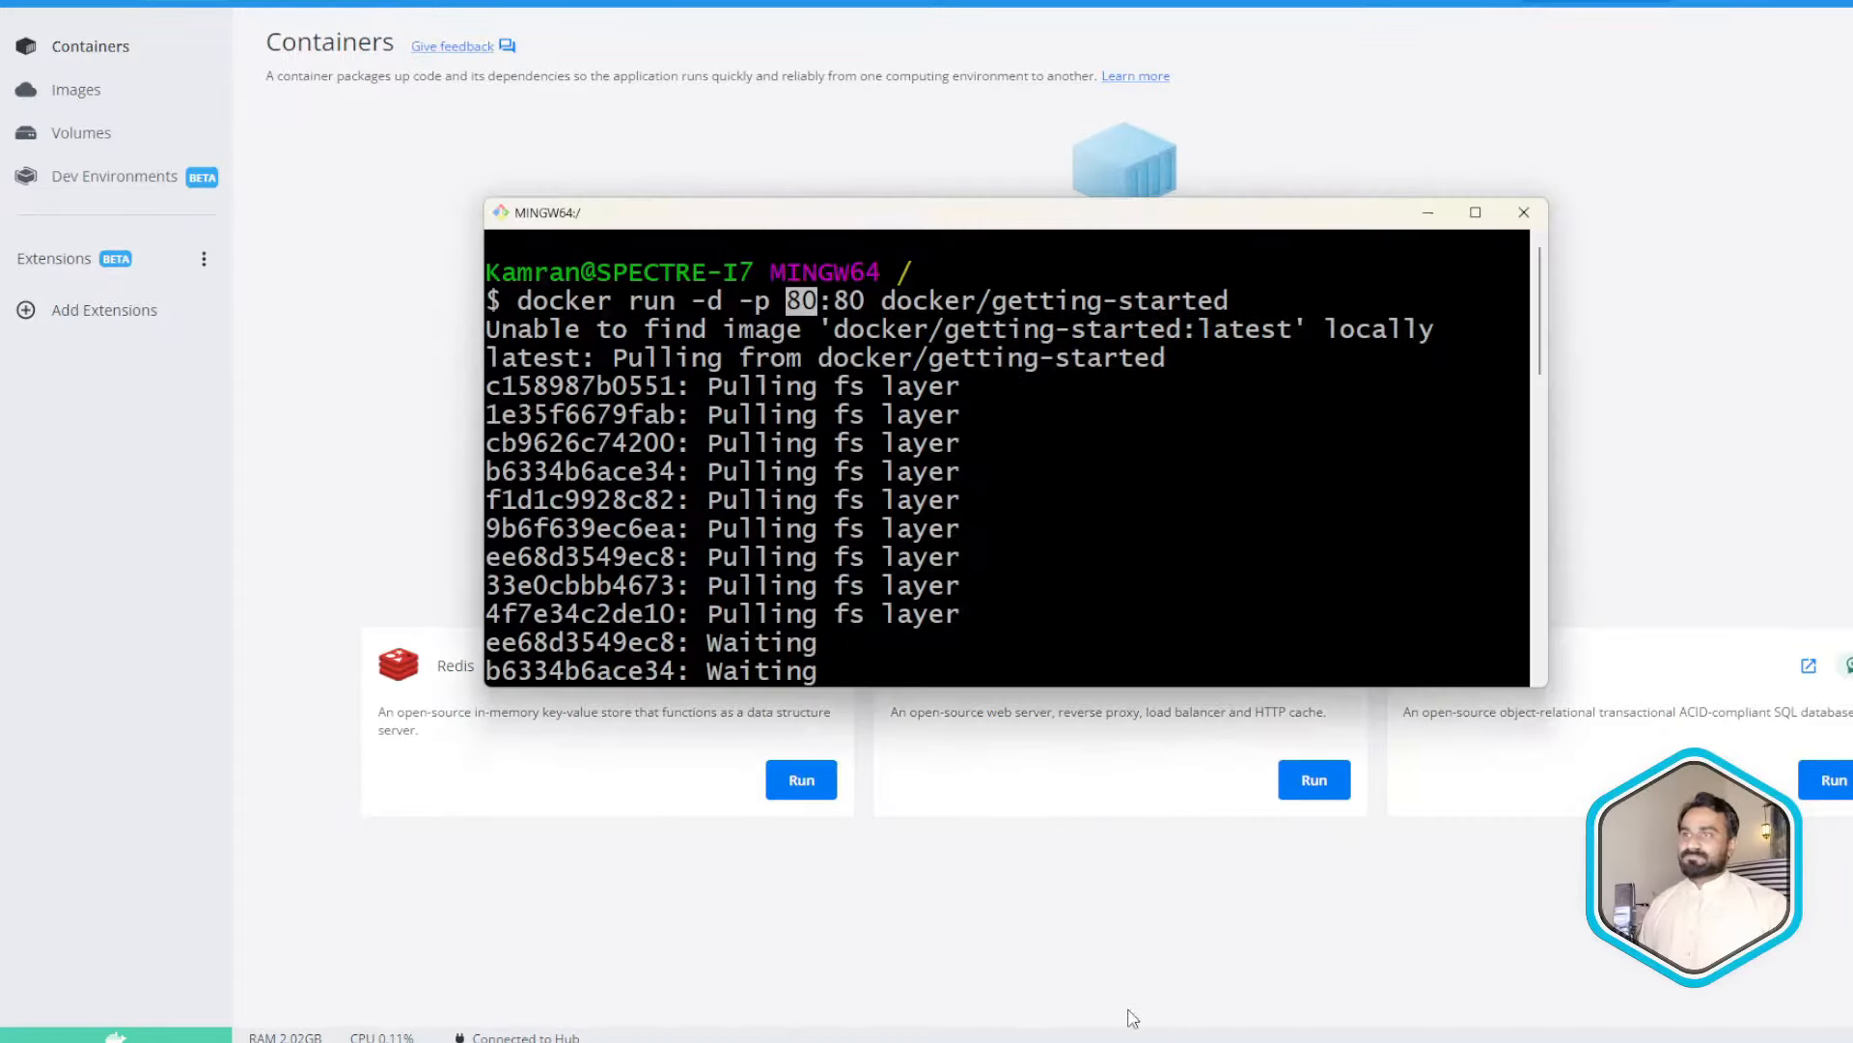
{"action": "left_click", "coordinate": [906, 232]}
{"action": "left_click_drag", "start_coordinate": [949, 213], "coordinate": [987, 114]}
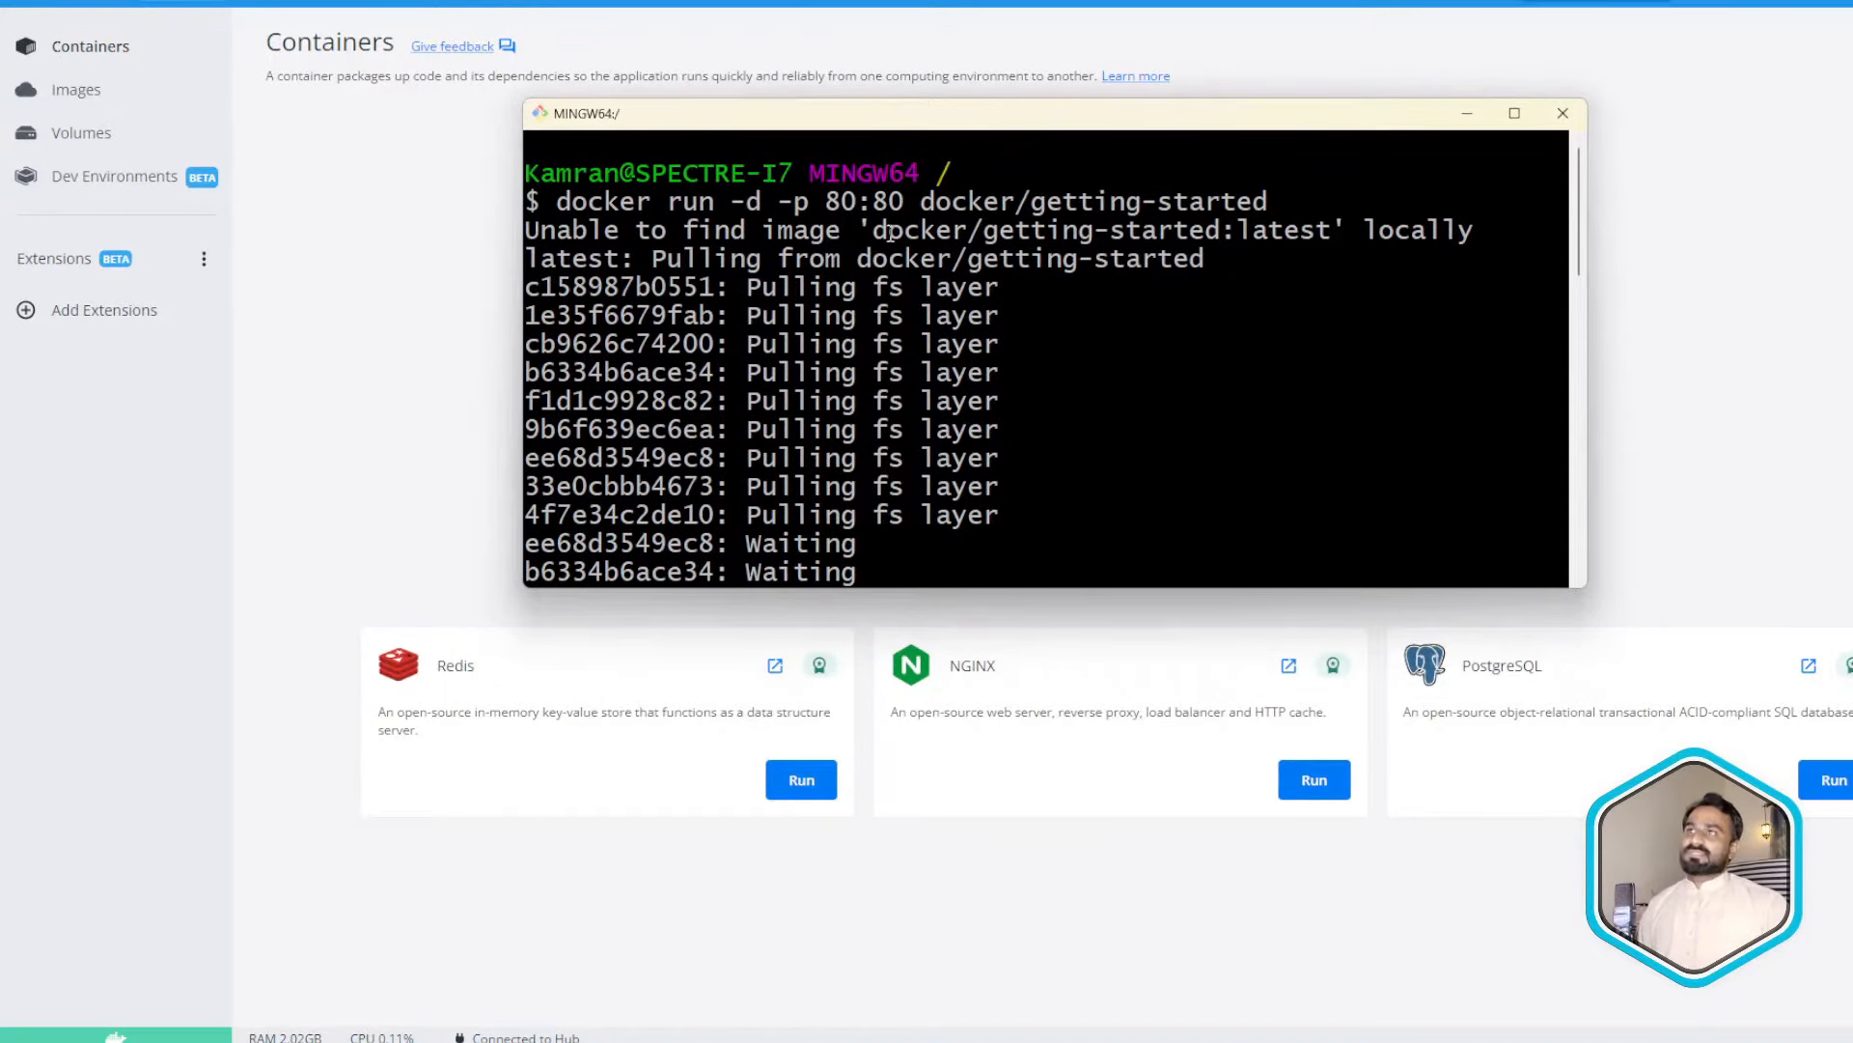
{"action": "left_click_drag", "start_coordinate": [557, 201], "coordinate": [1267, 213]}
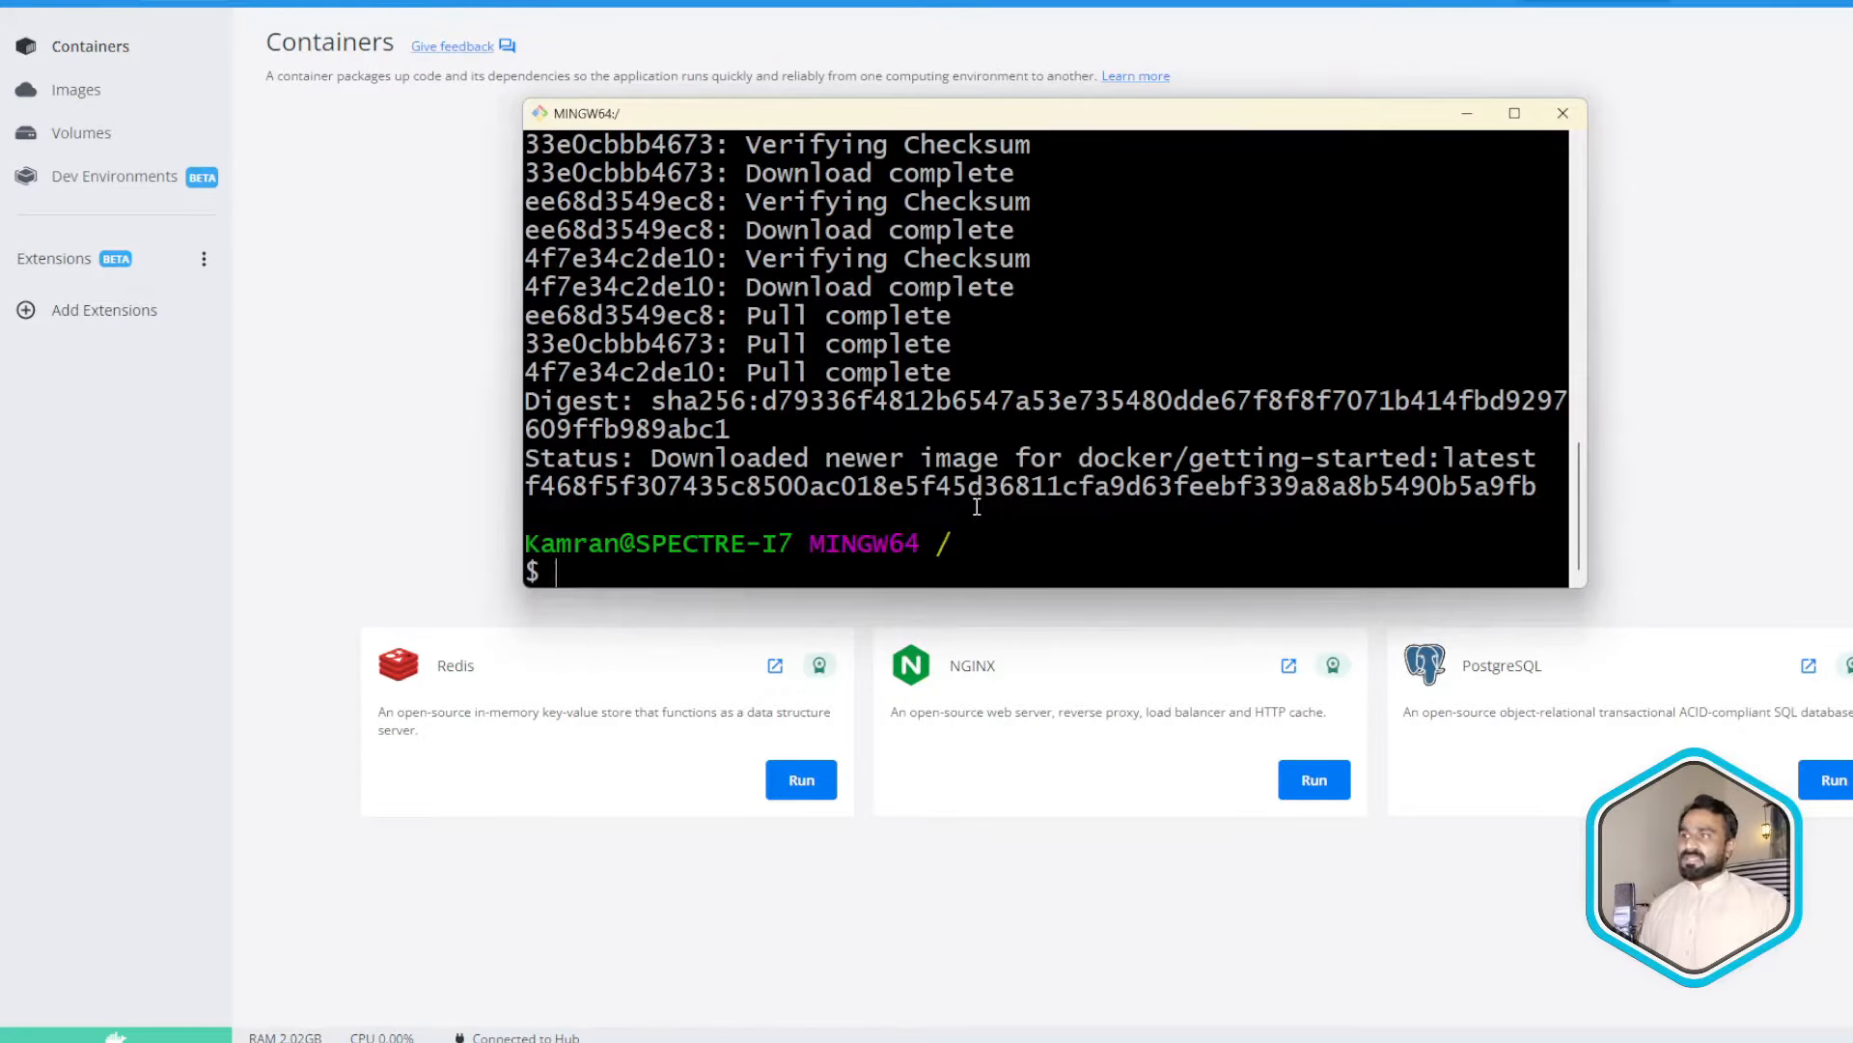
- Run the mistaken 'git pull mysql', which fails as not a git repository
{"action": "type", "text": "git "}
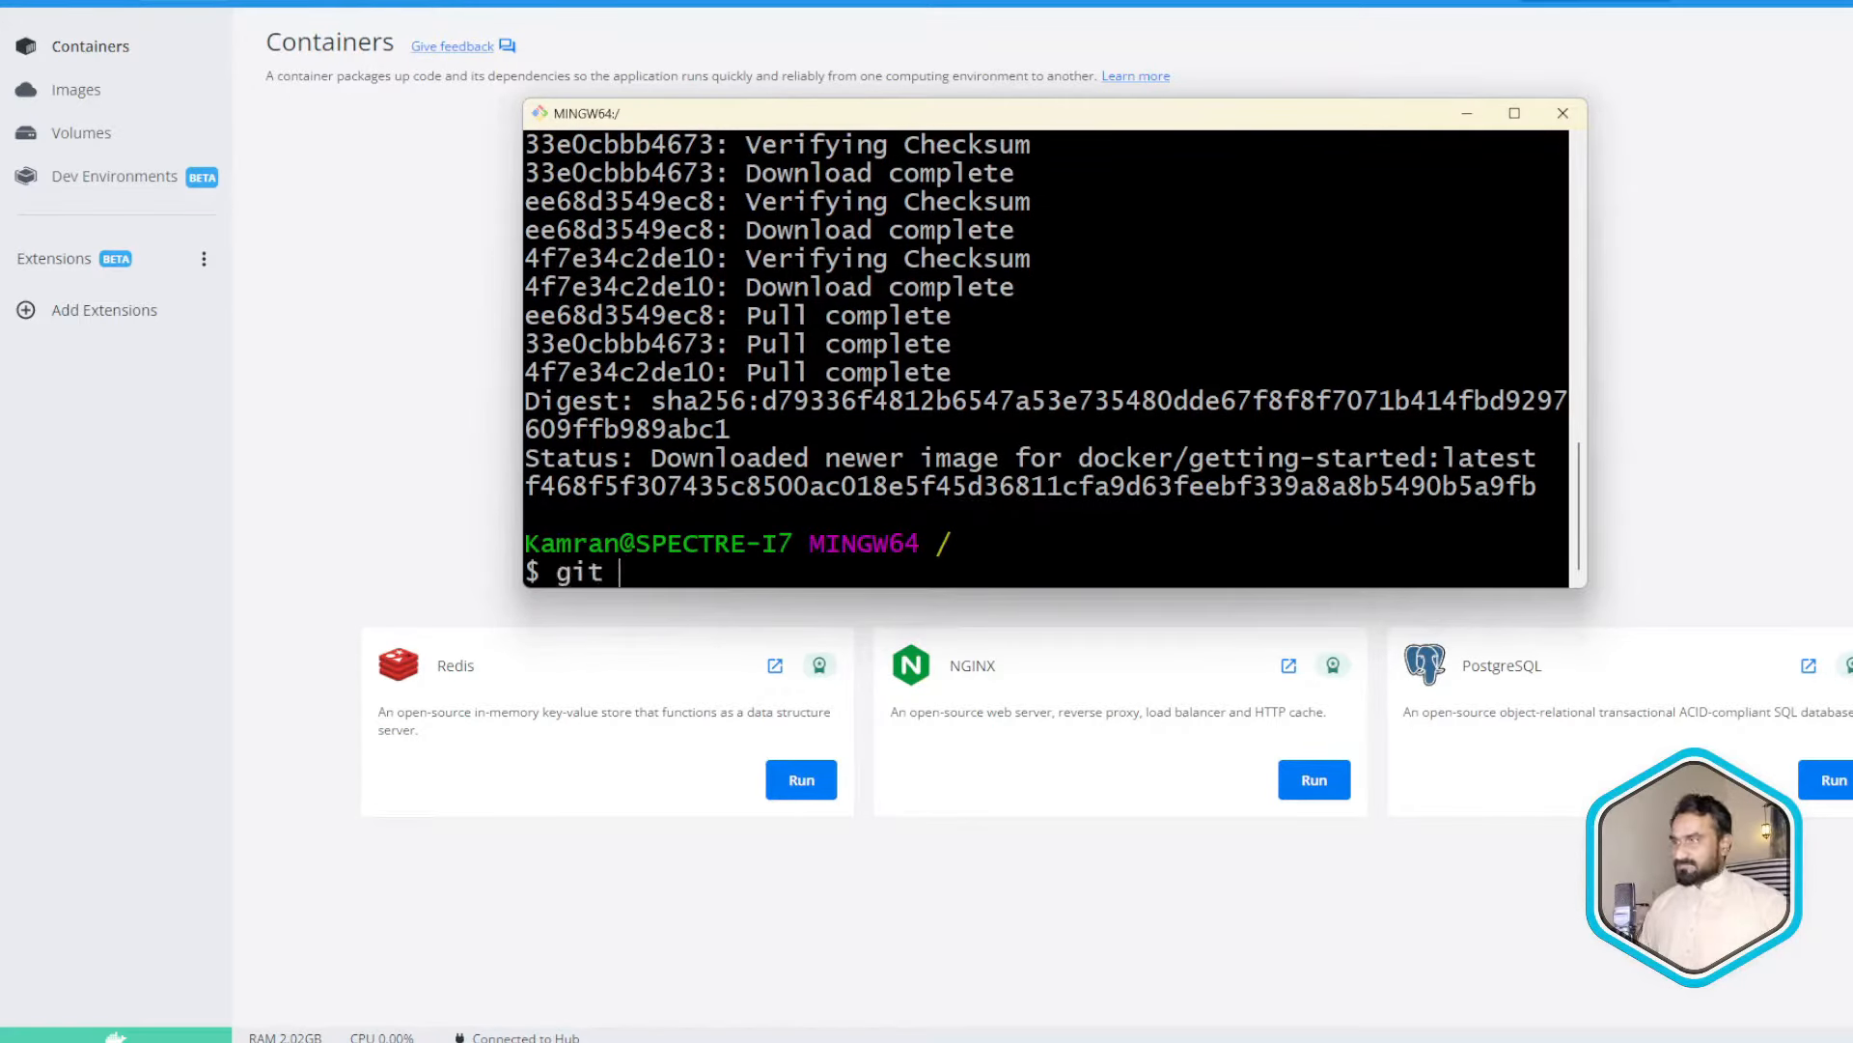
{"action": "type", "text": "pull"}
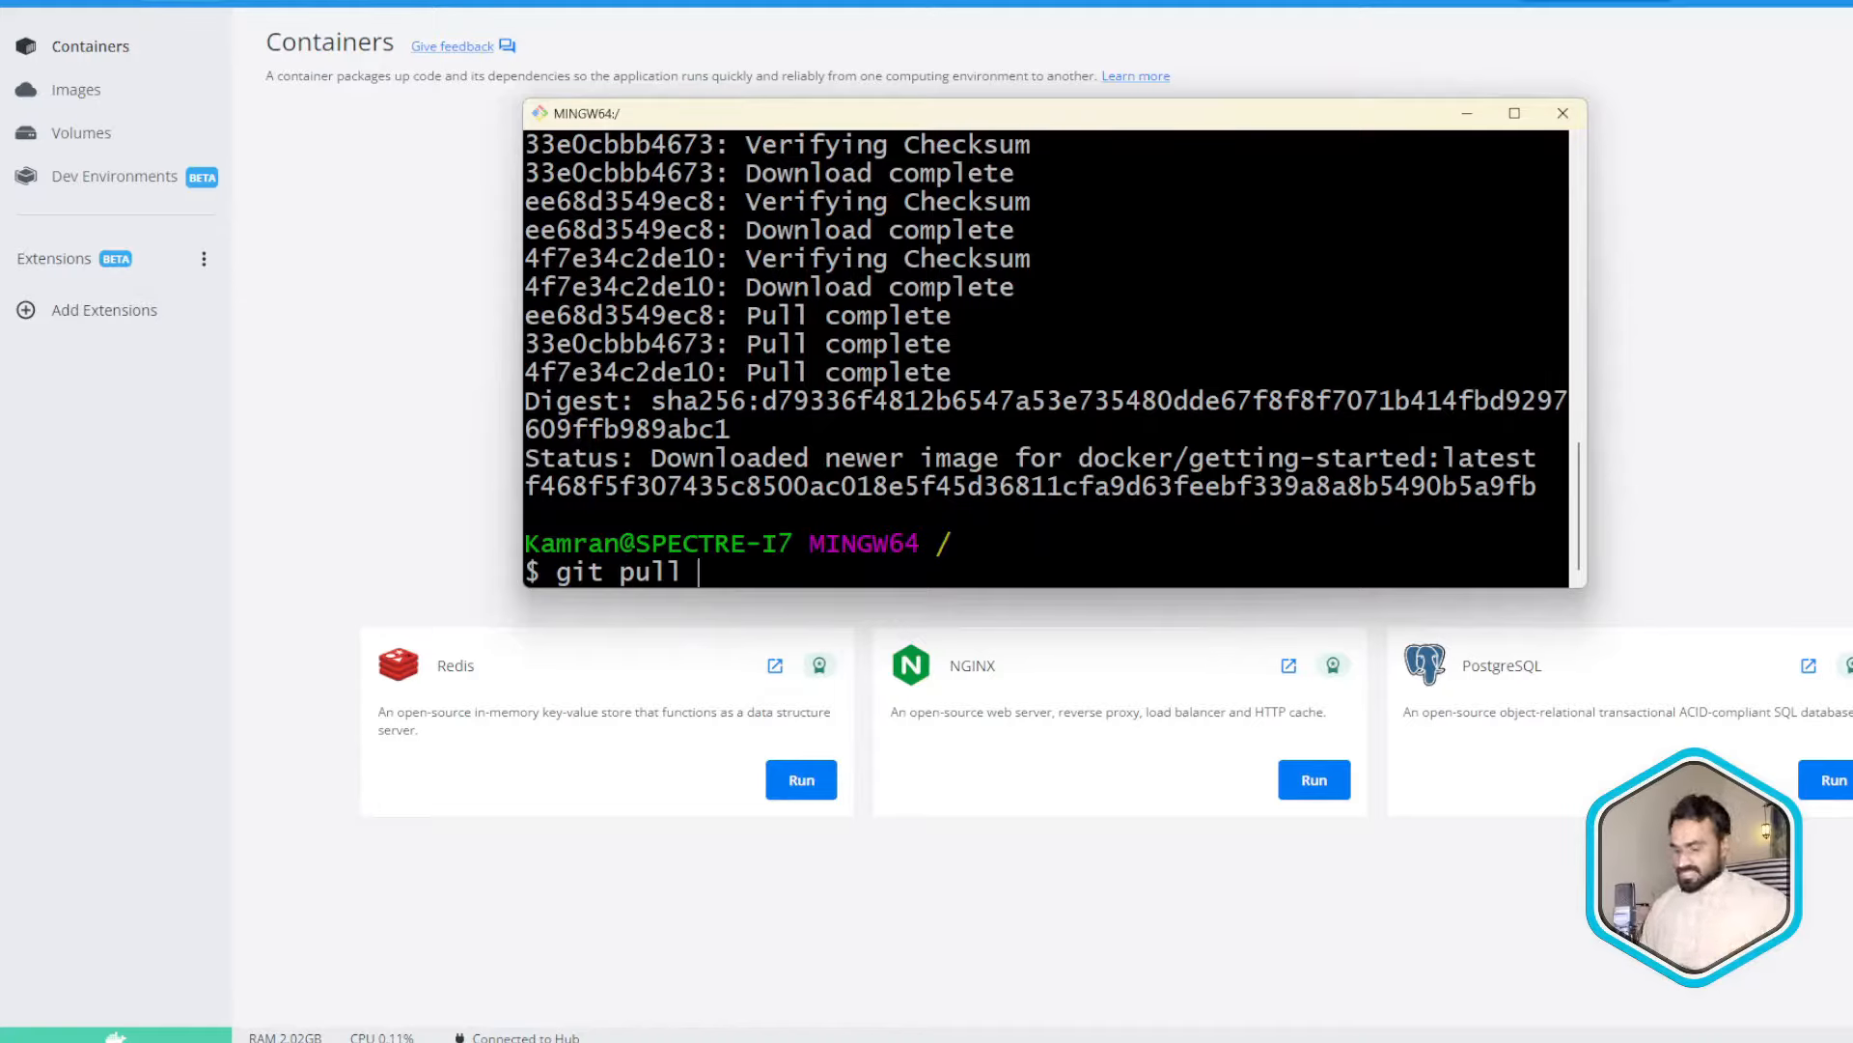
{"action": "type", "text": "mysql"}
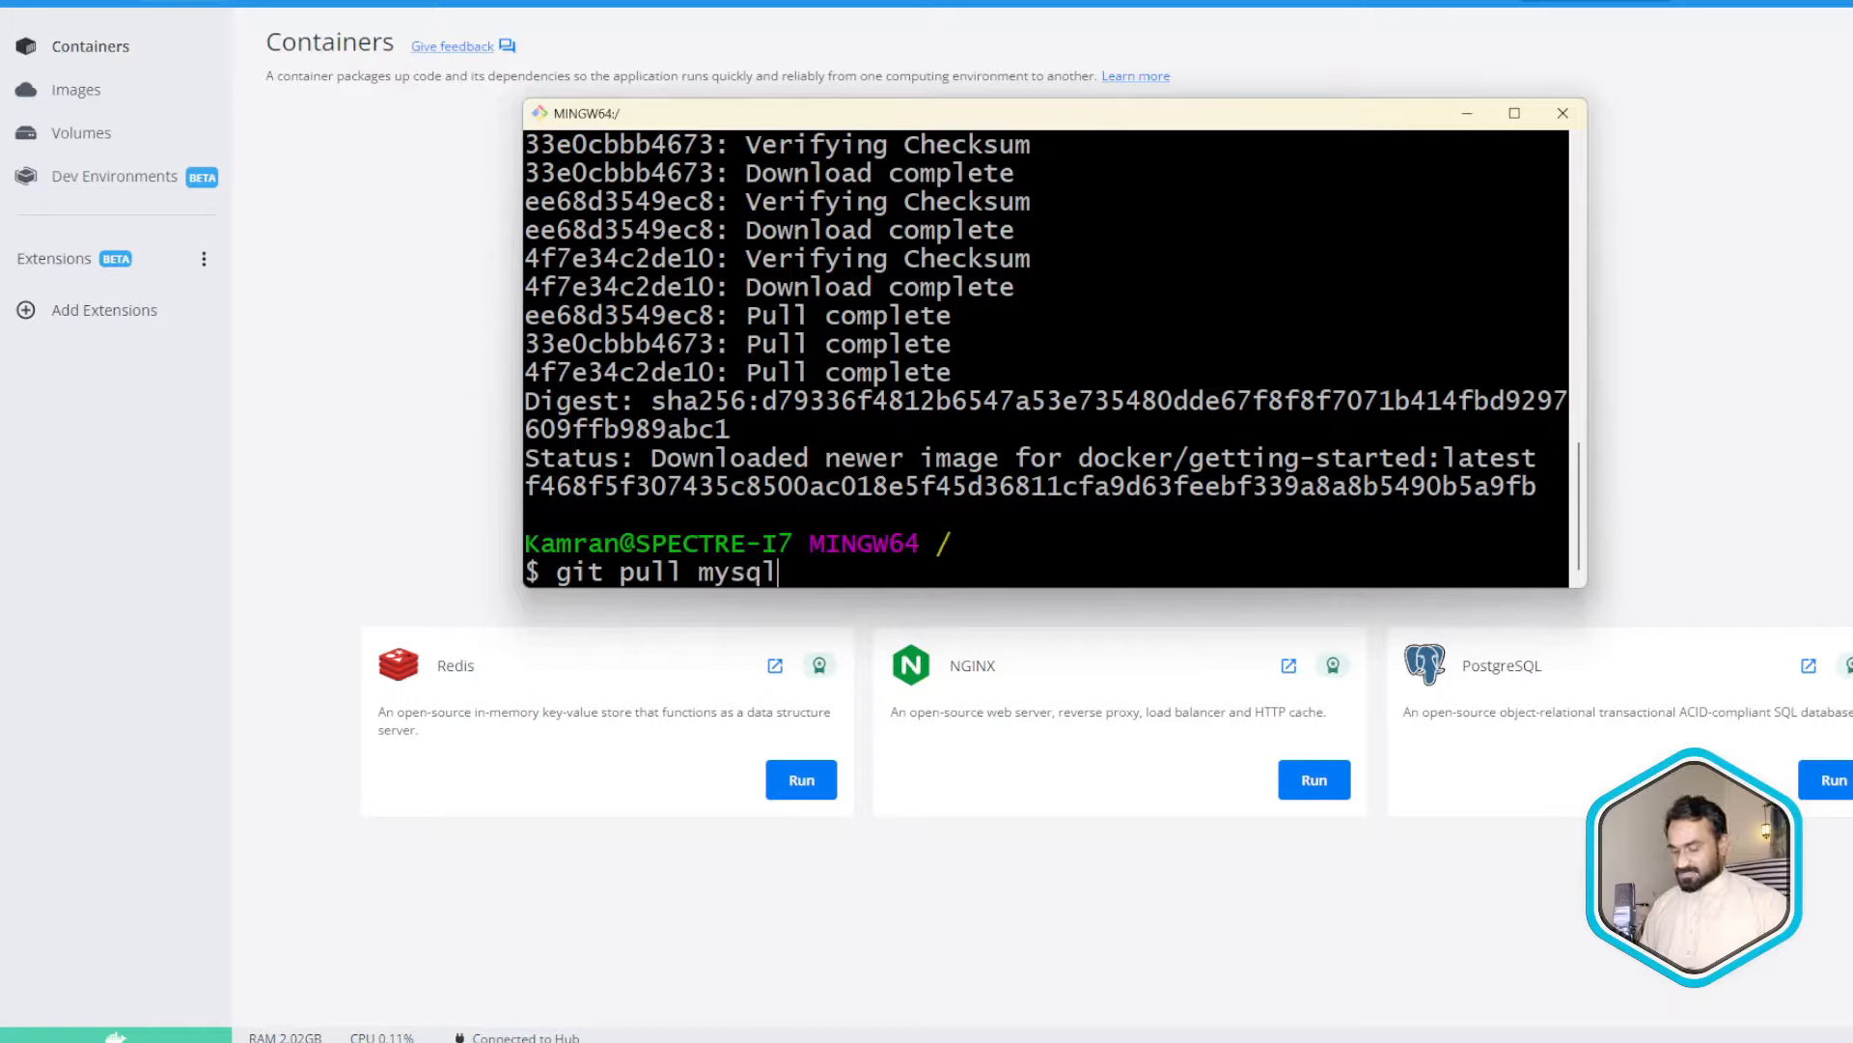
{"action": "key", "text": "Return"}
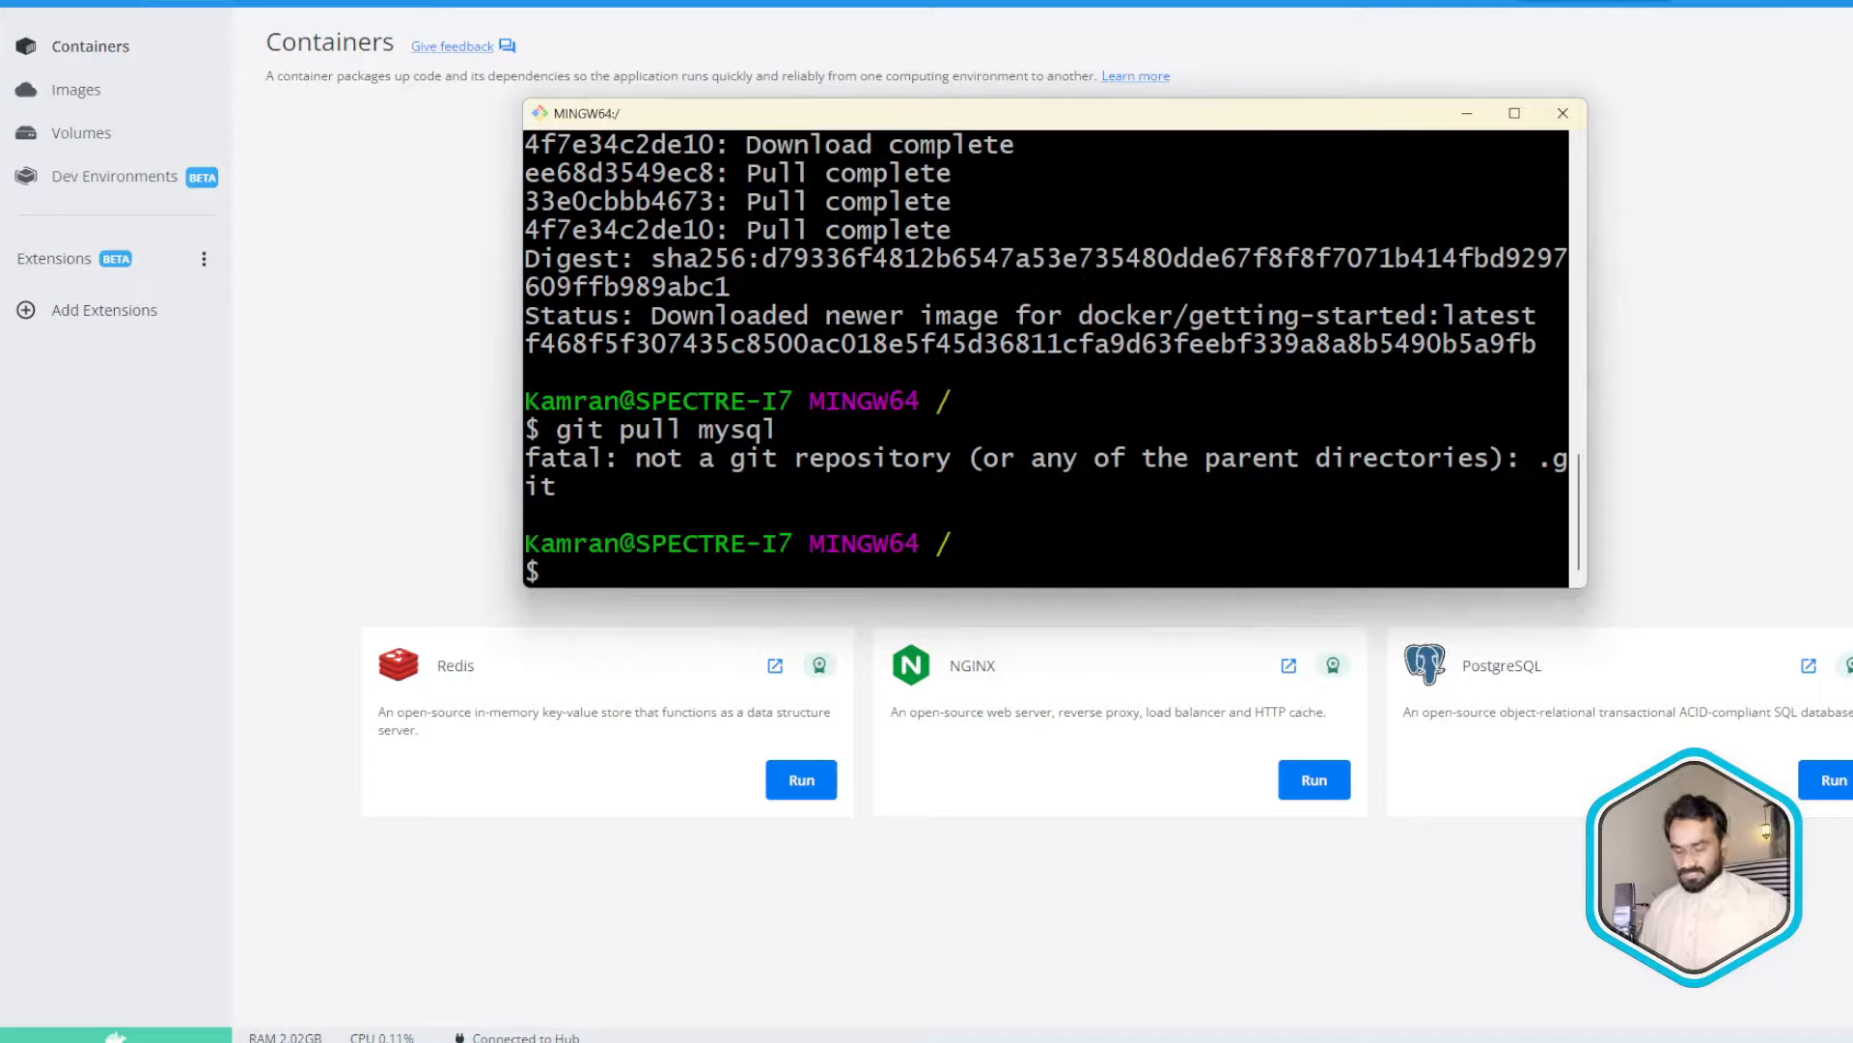
- Run 'docker pull mysql', fixing the 'mysl' typo, to download the MySQL image
{"action": "type", "text": "dock"}
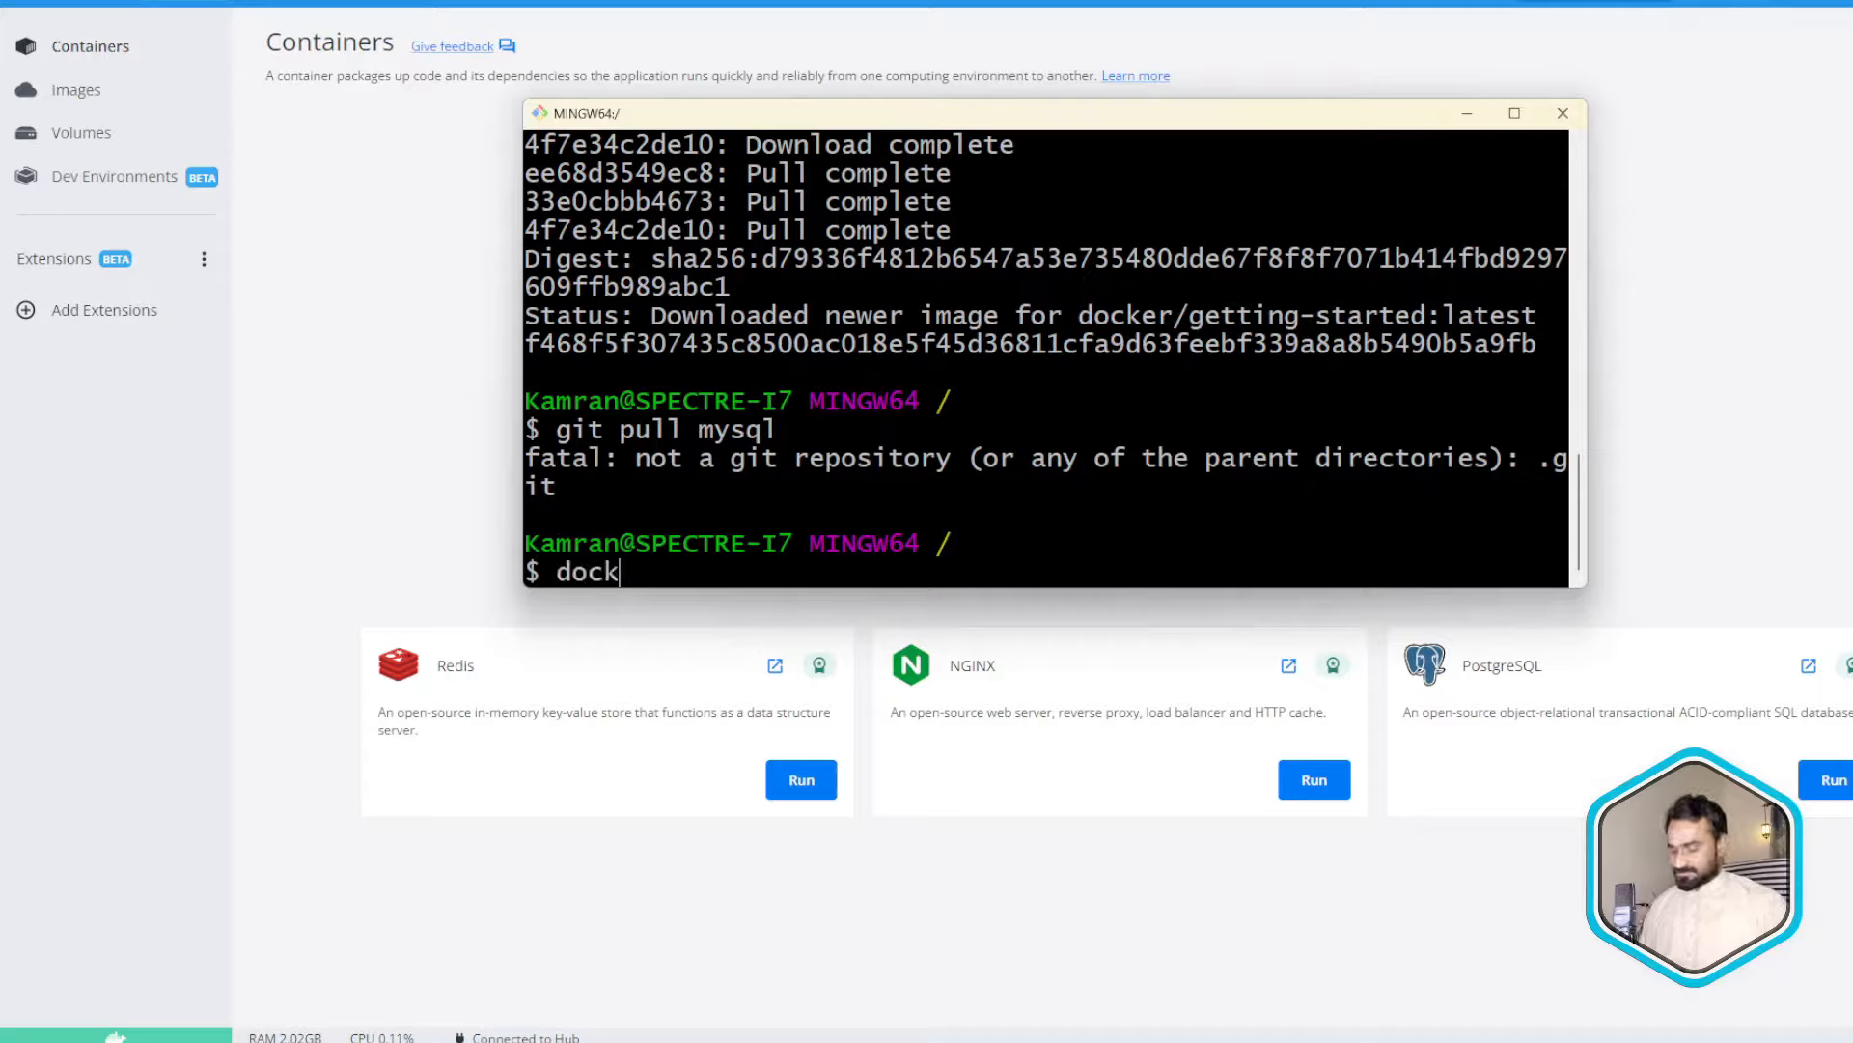
{"action": "type", "text": "er pull "}
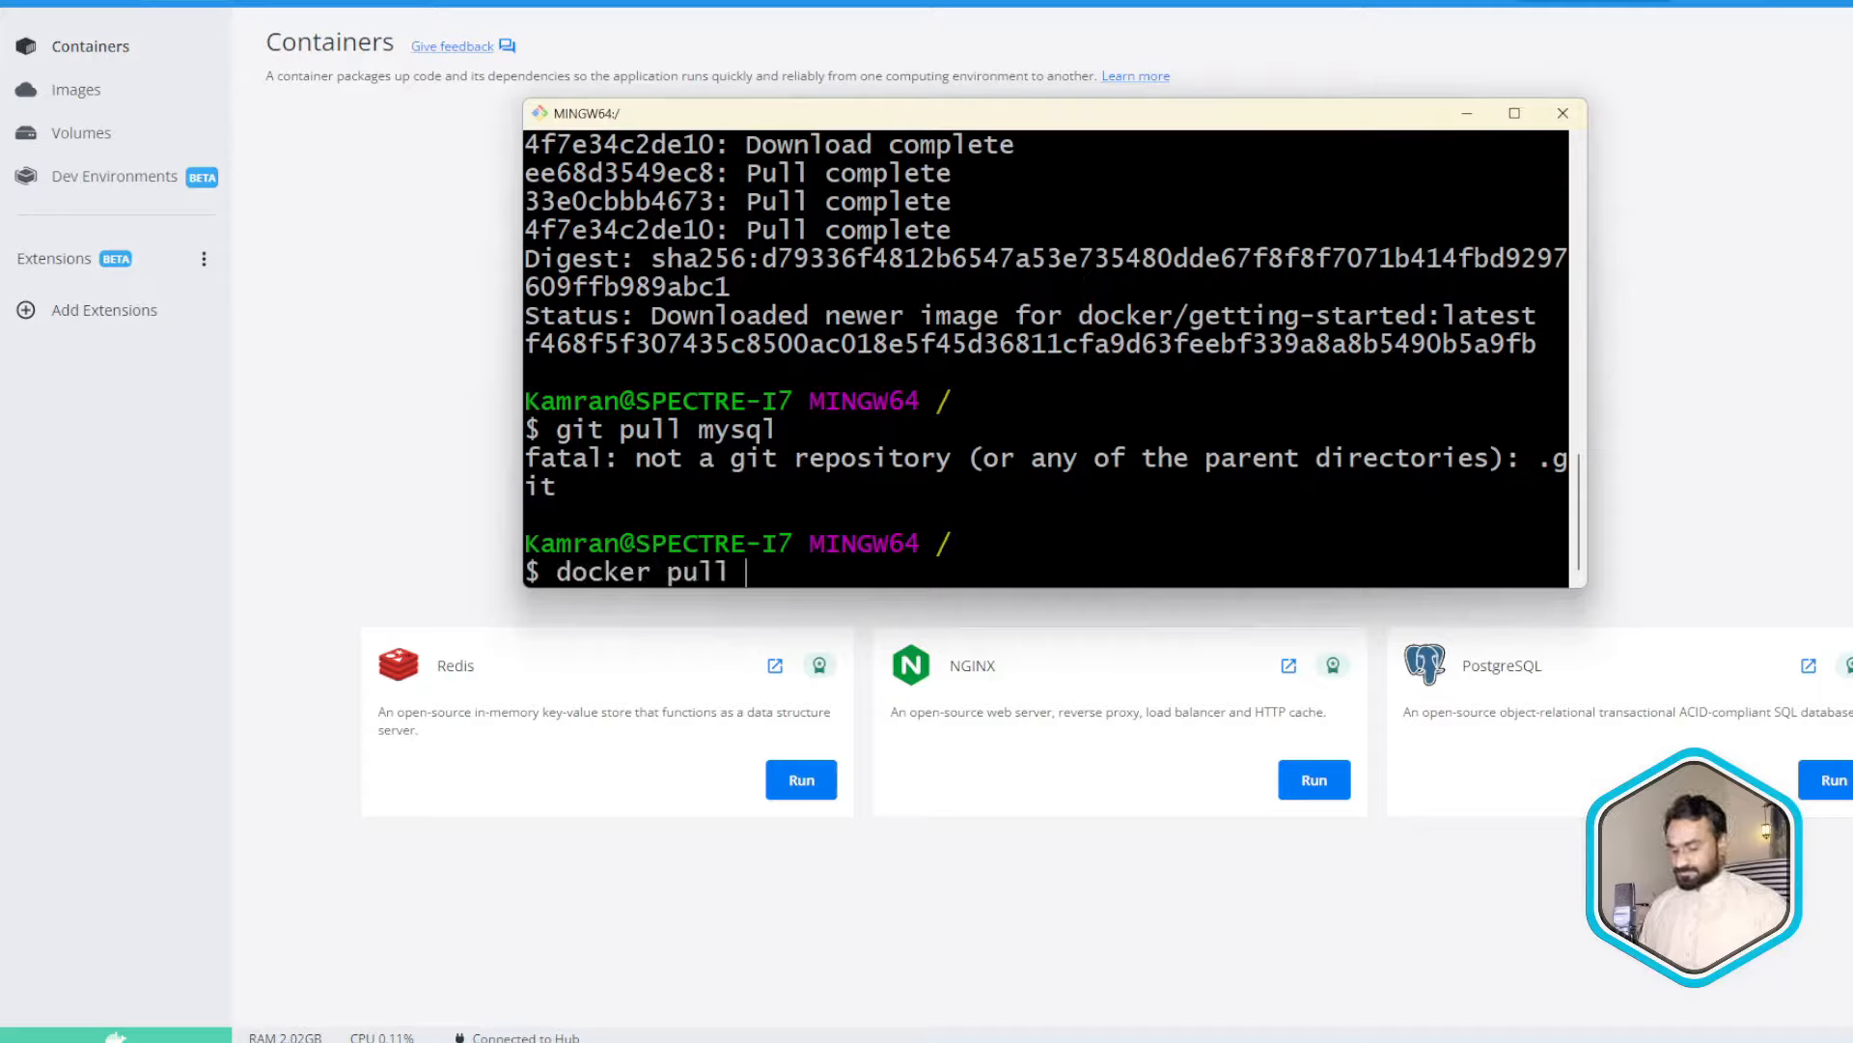
{"action": "type", "text": "mysl"}
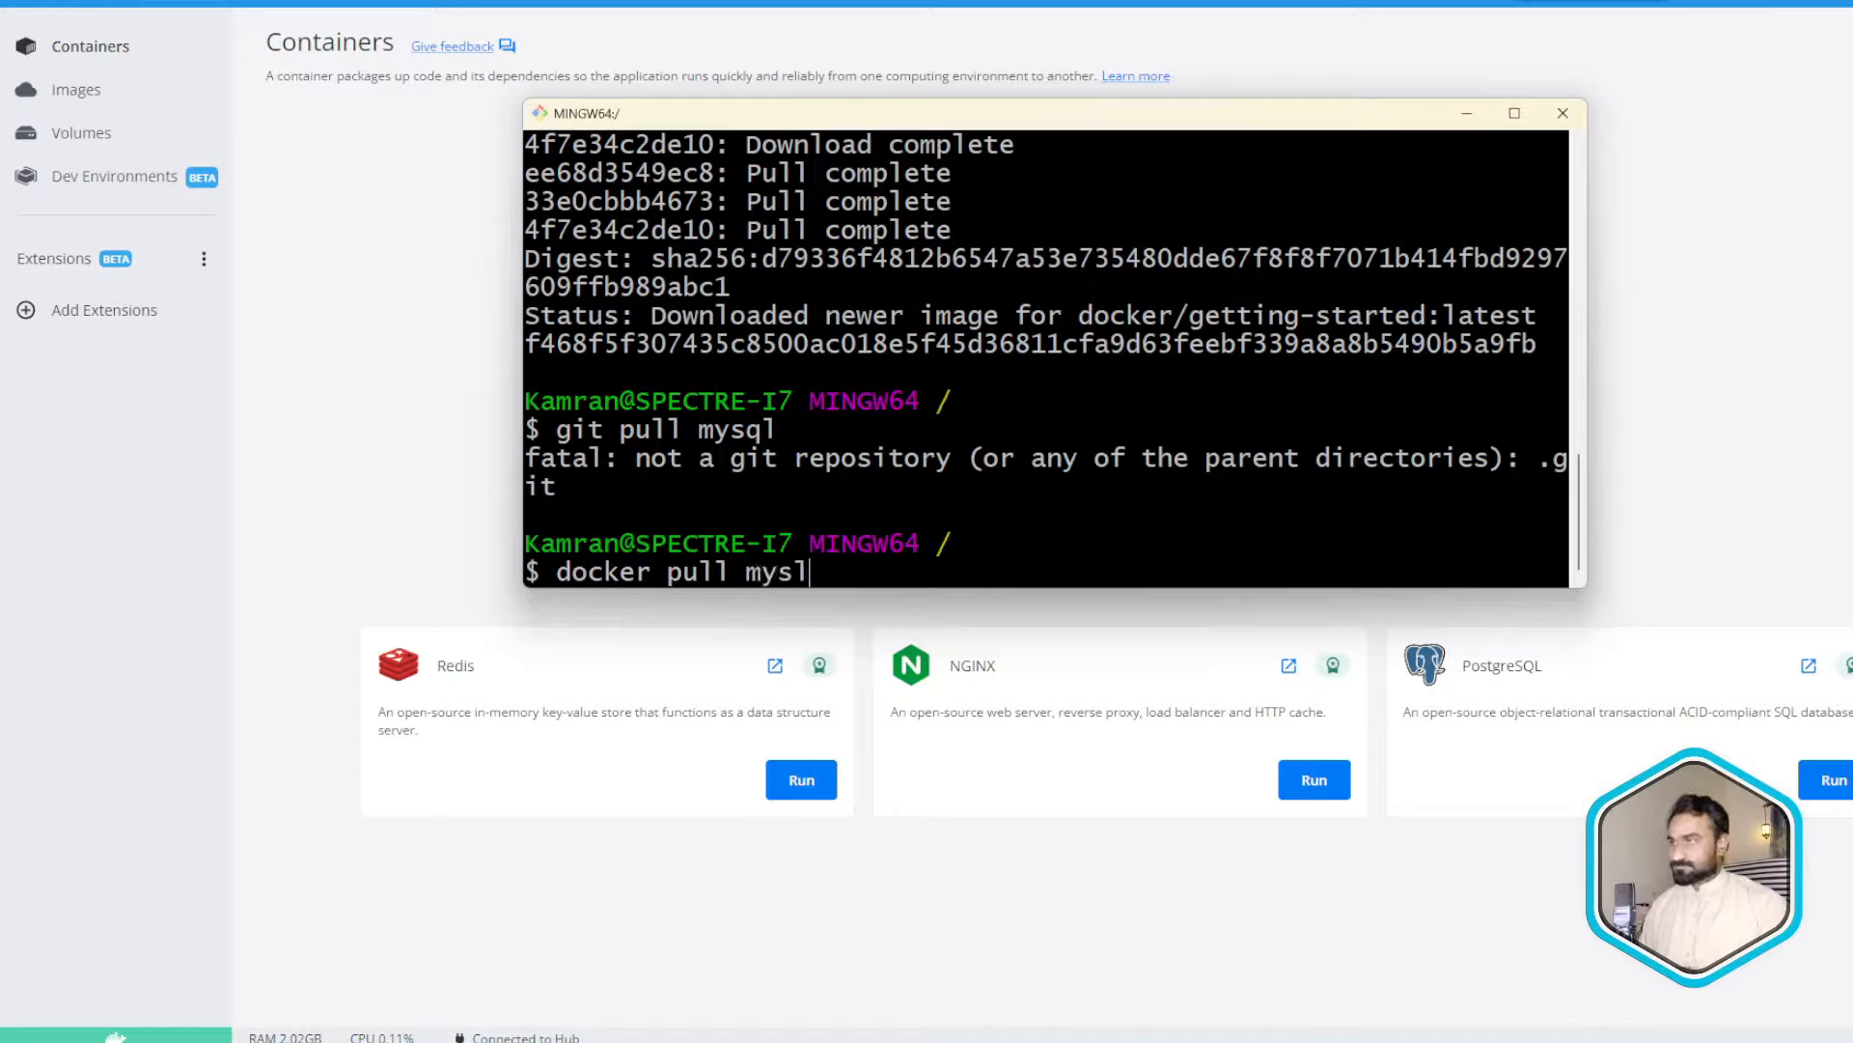
{"action": "key", "text": "BackSpace"}
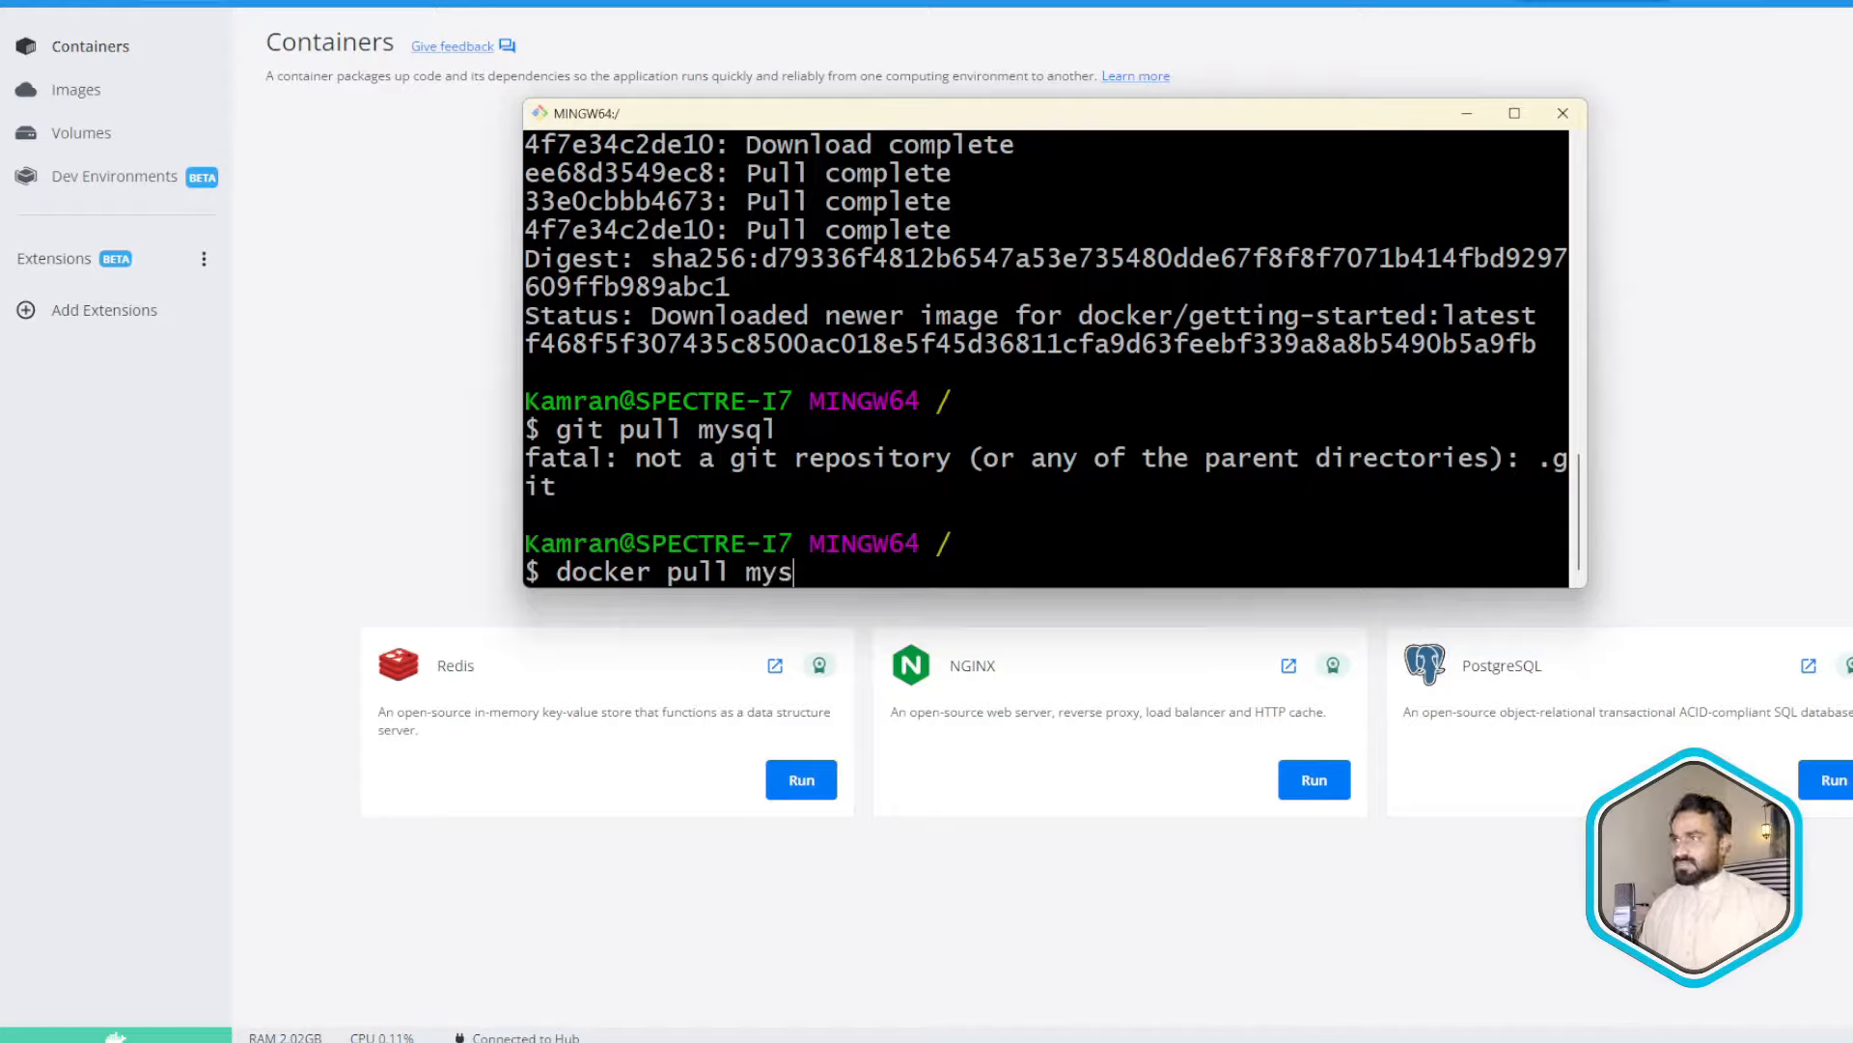
{"action": "type", "text": "ql"}
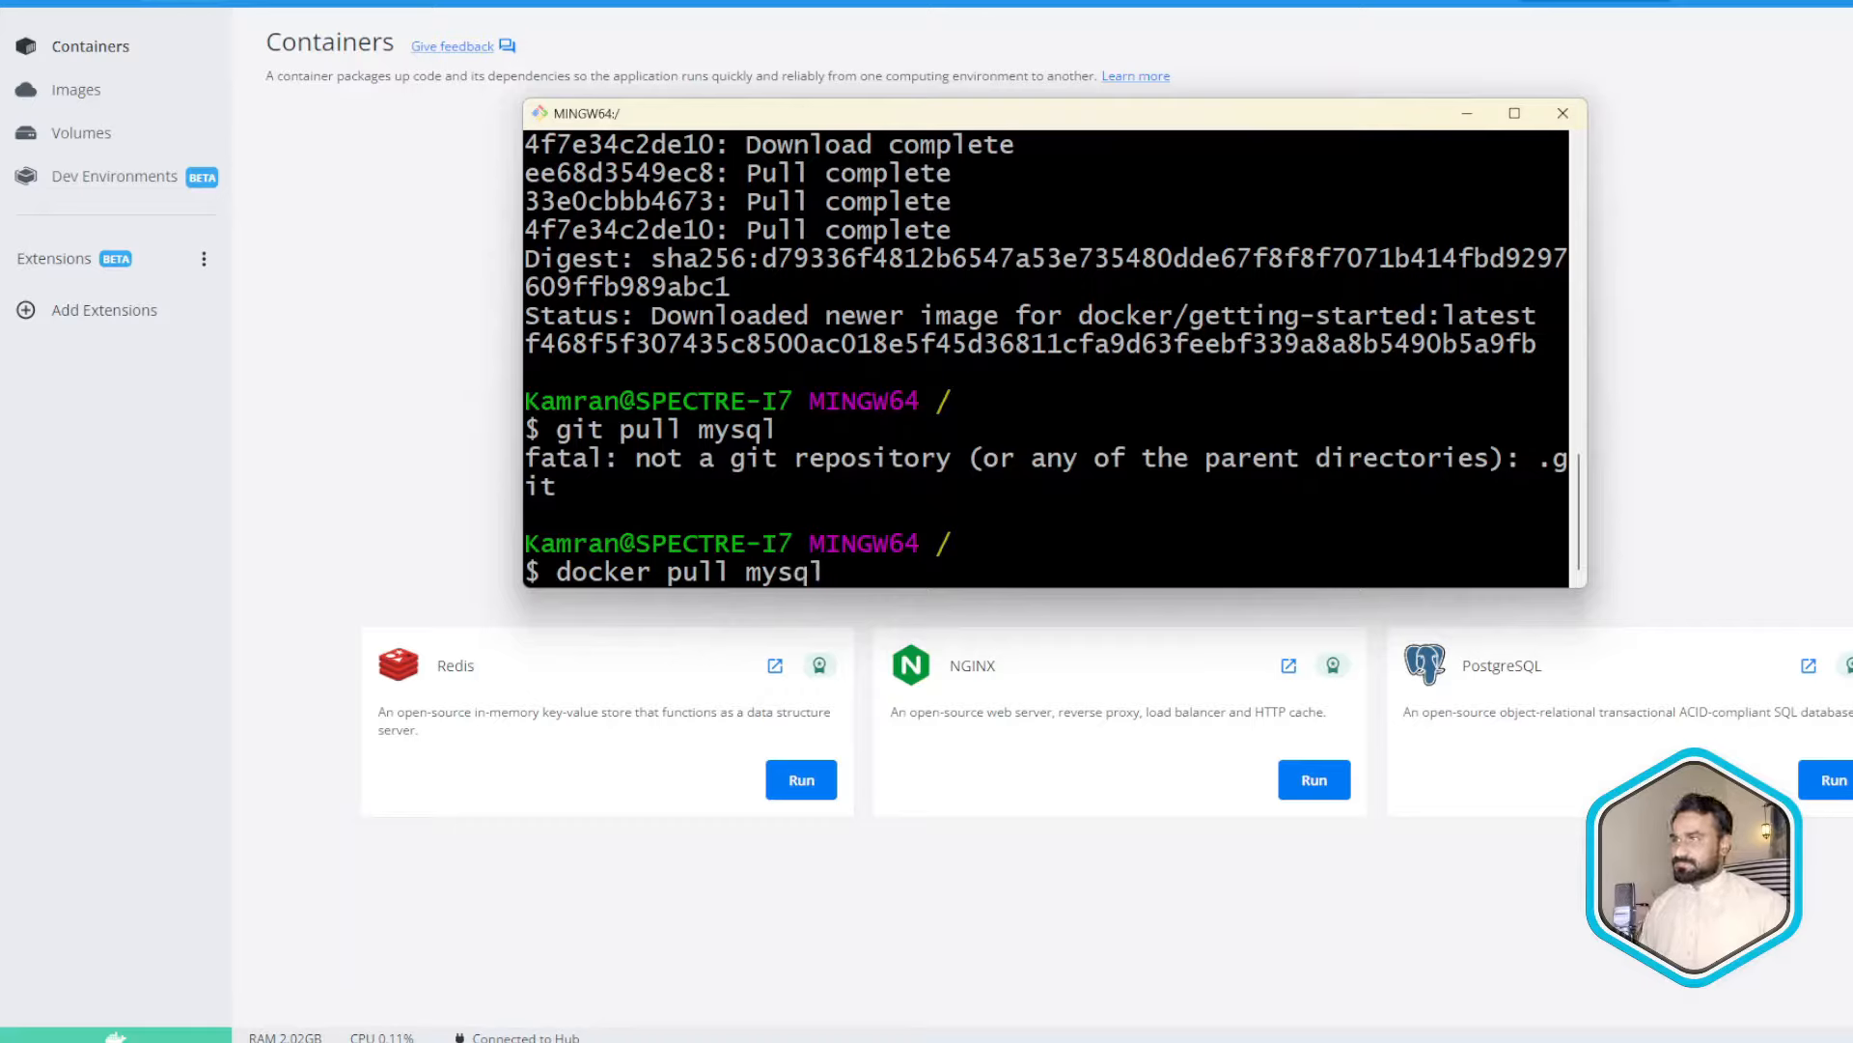
{"action": "key", "text": "Return"}
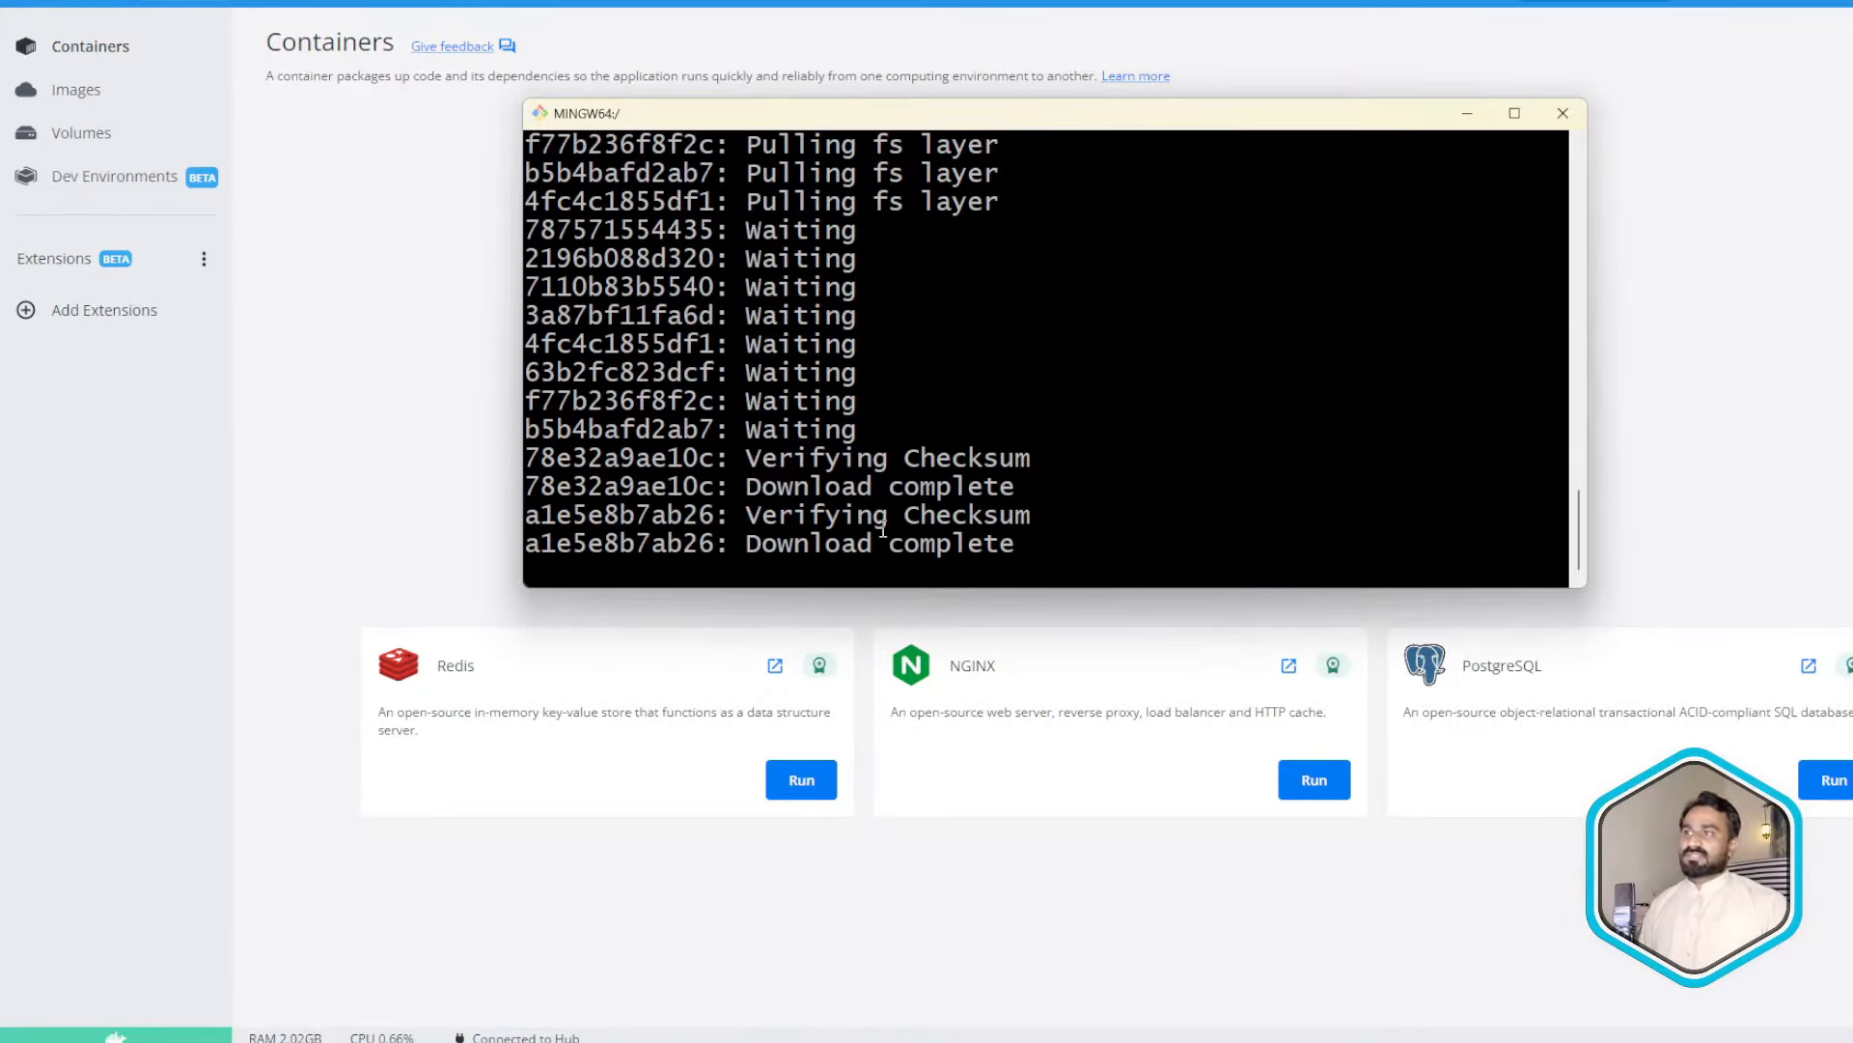
- Follow the mysql download in the terminal until mysql:latest appears in the Images list
{"action": "left_click", "coordinate": [77, 92]}
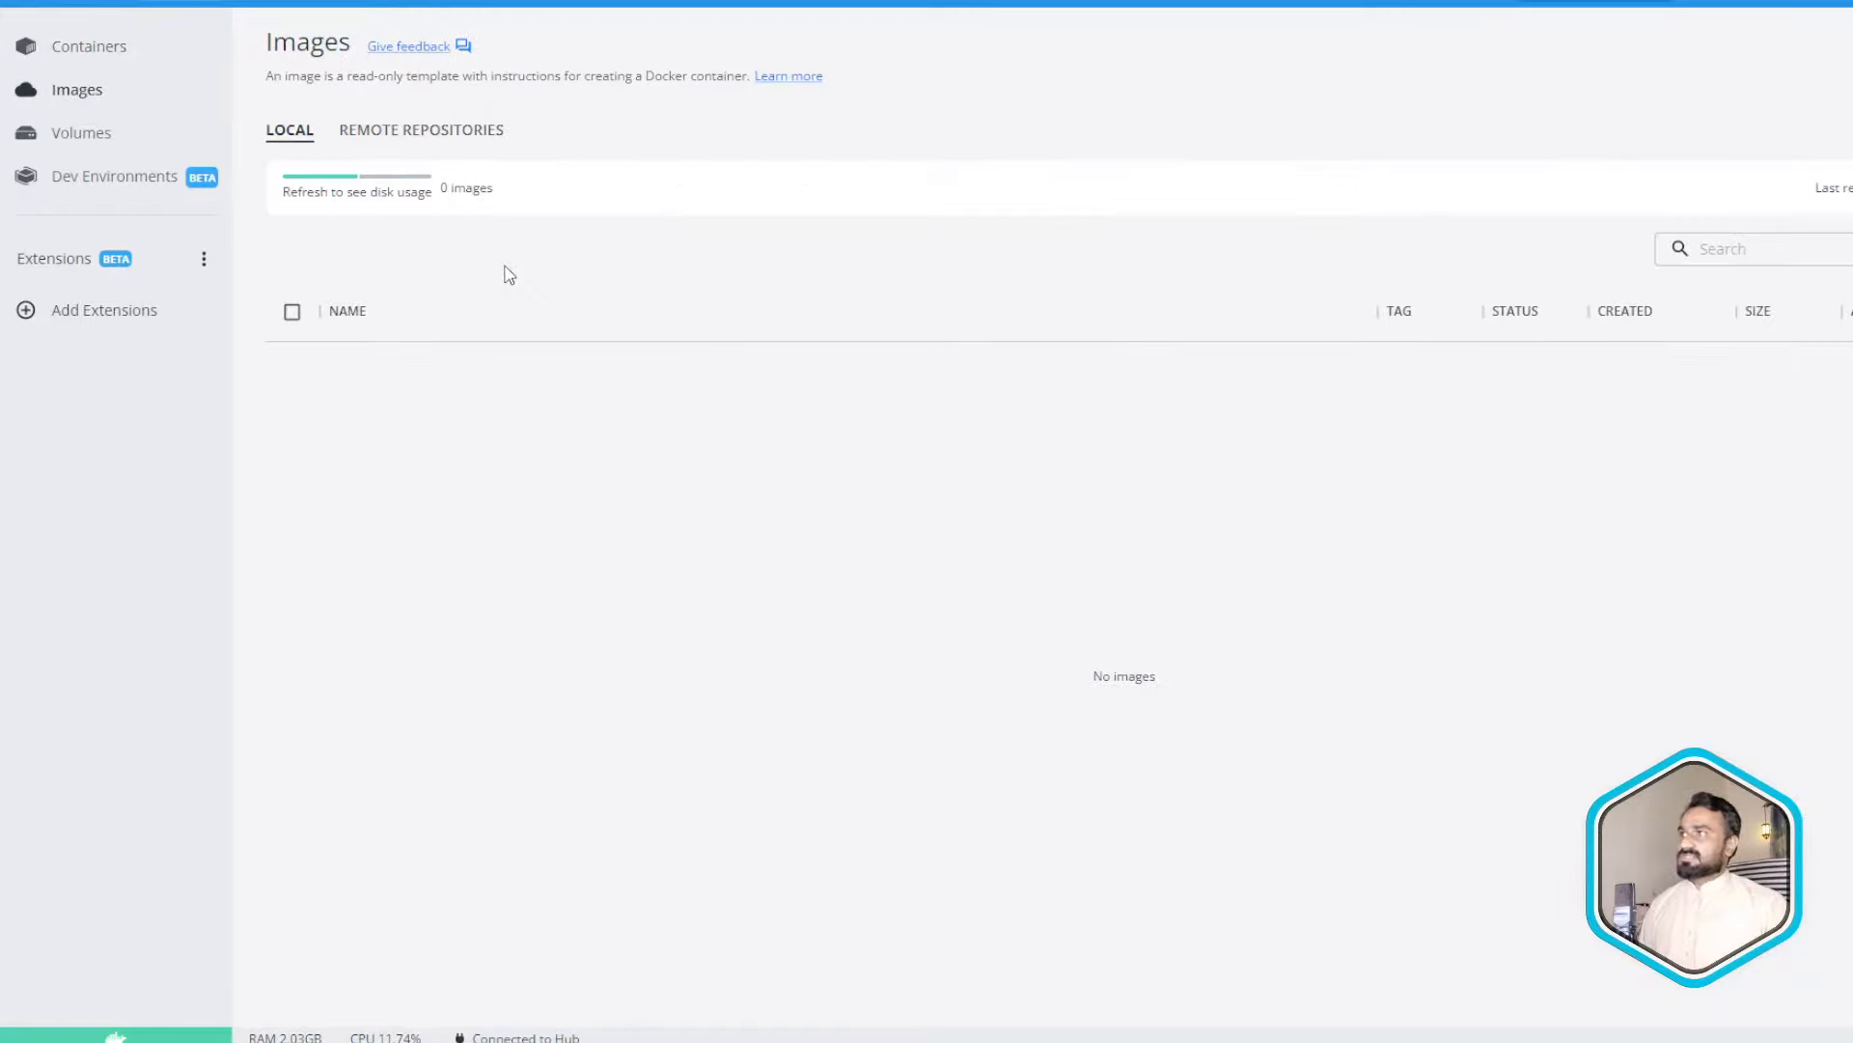
{"action": "key", "text": "alt+Tab"}
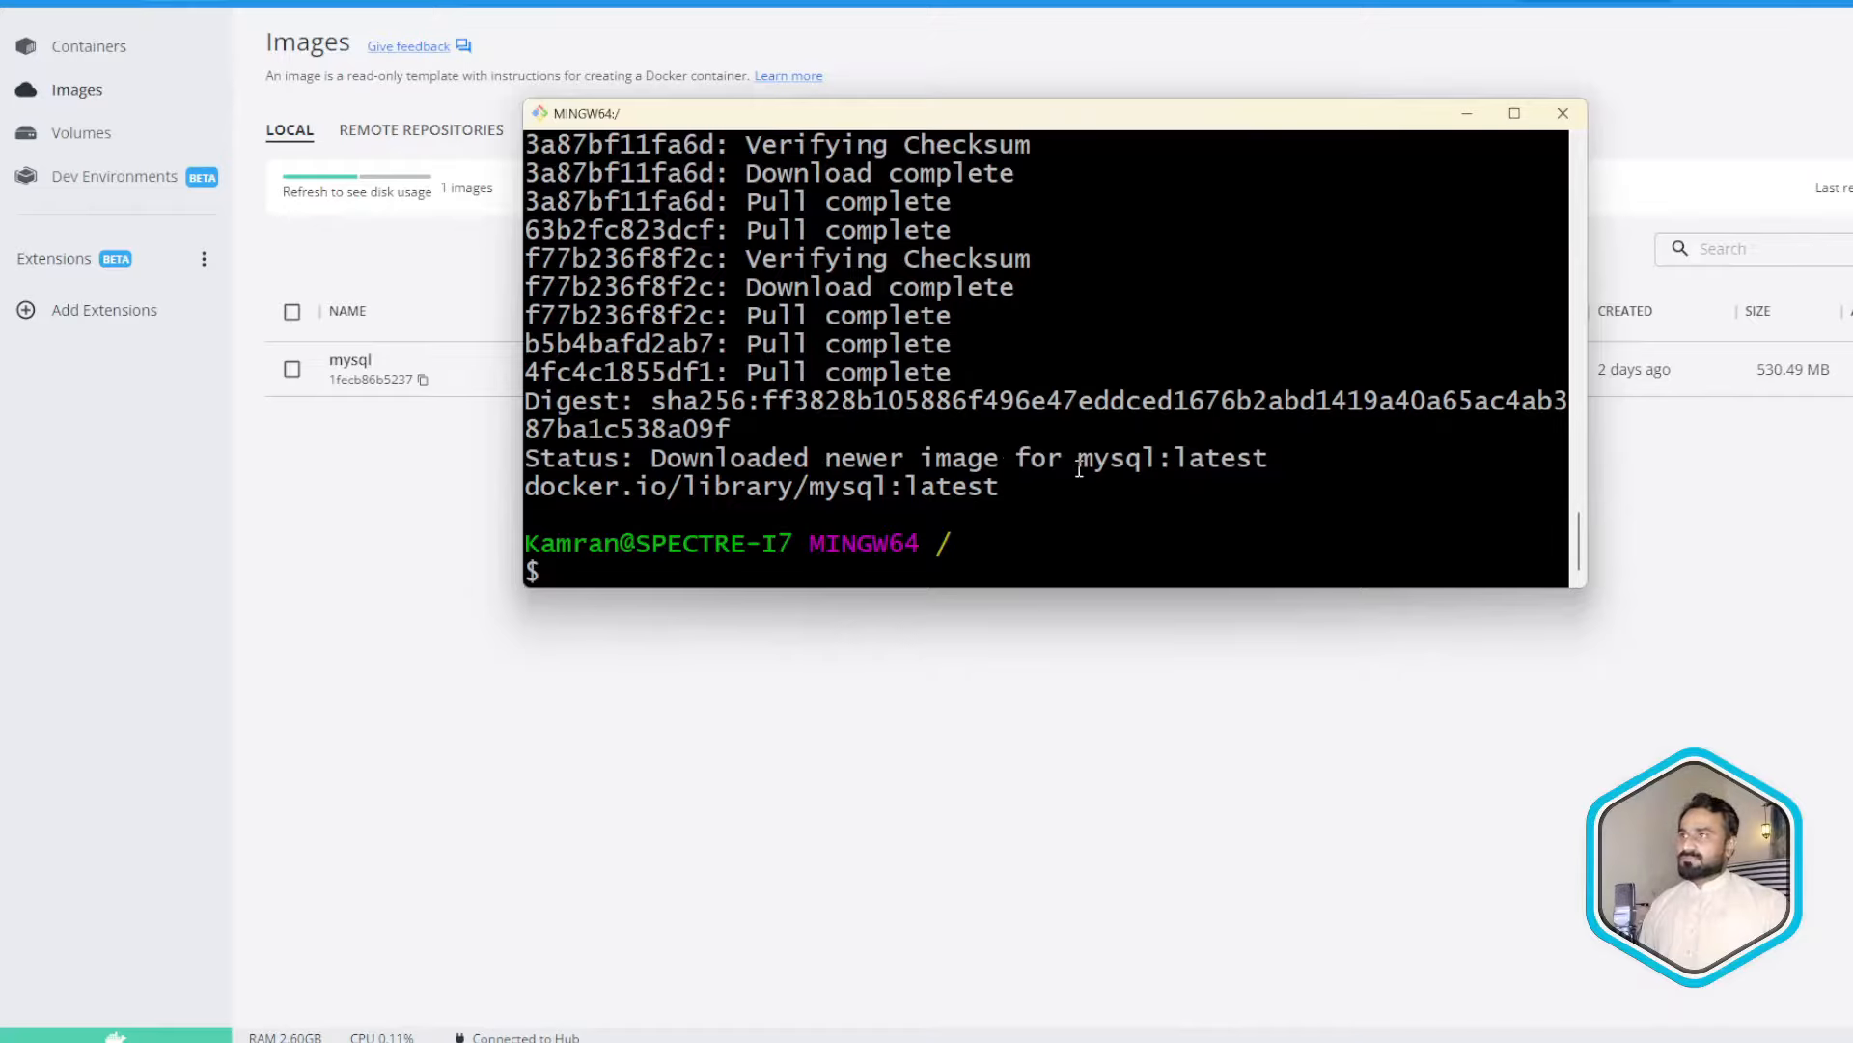
{"action": "left_click_drag", "start_coordinate": [650, 457], "coordinate": [1156, 458]}
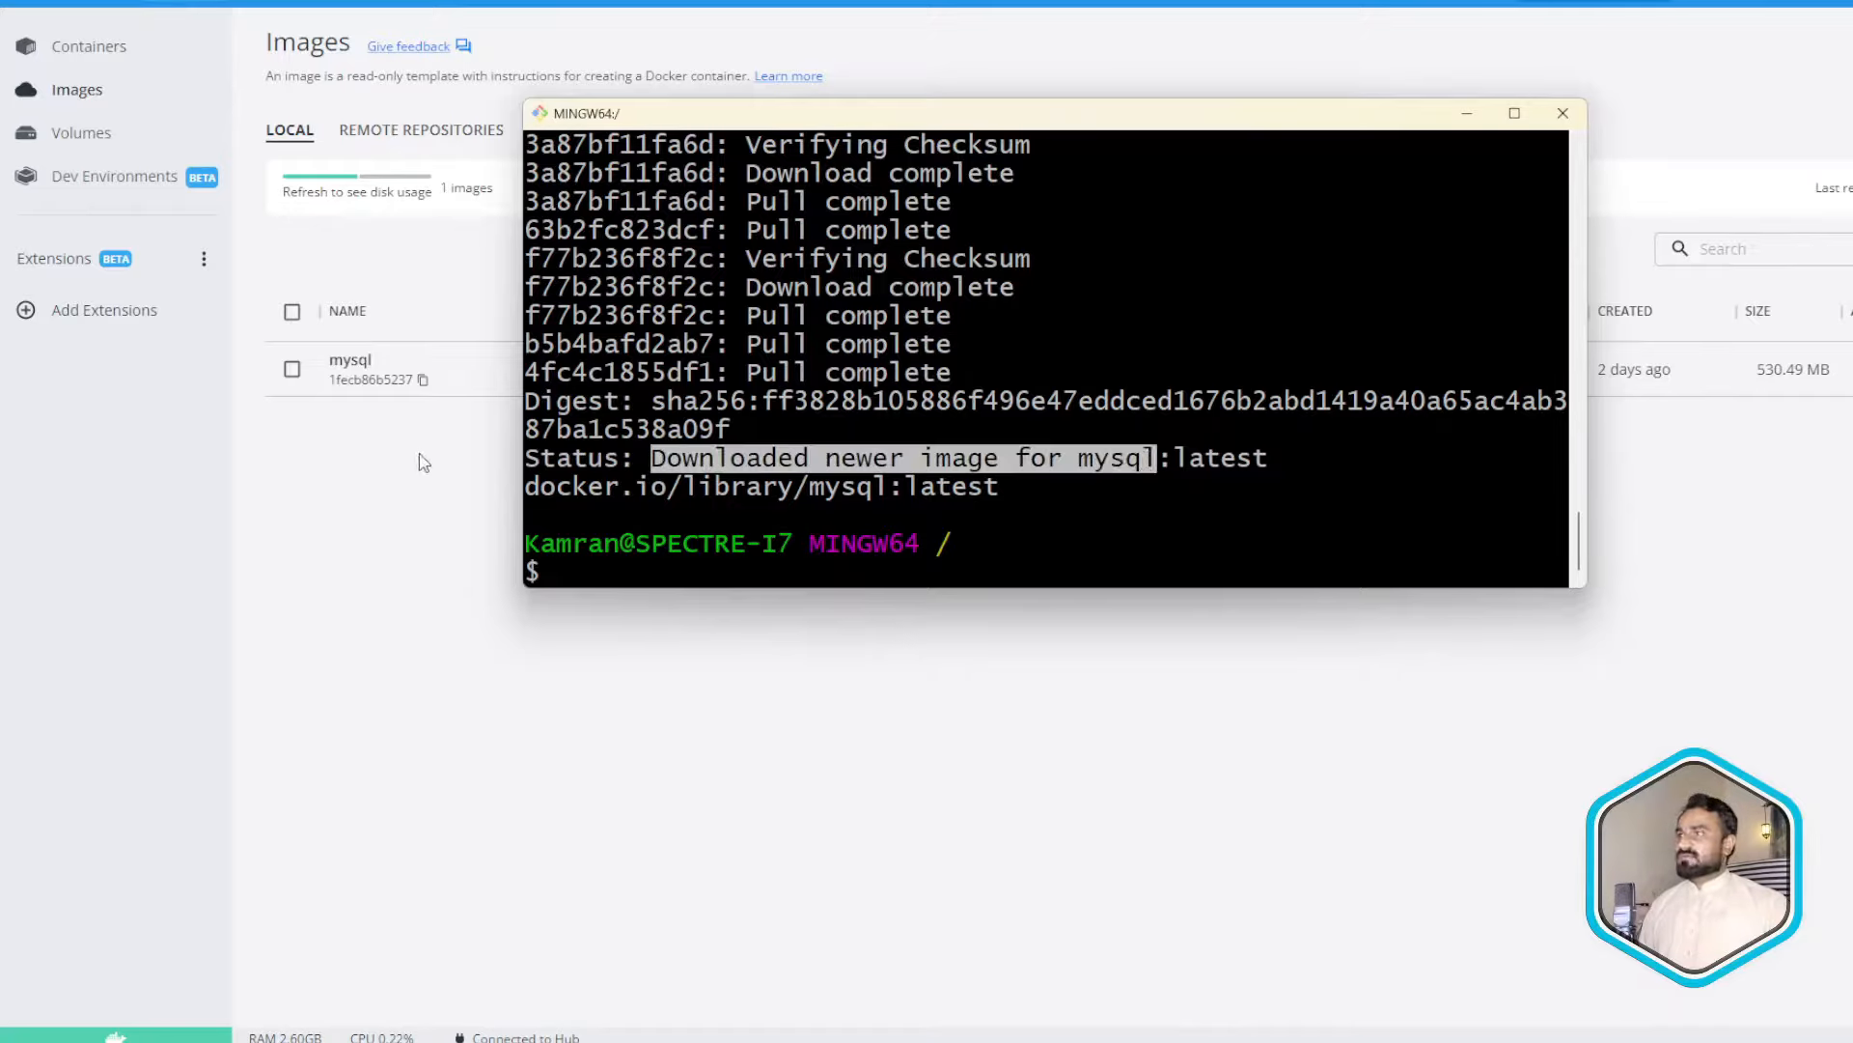
{"action": "left_click", "coordinate": [418, 461]}
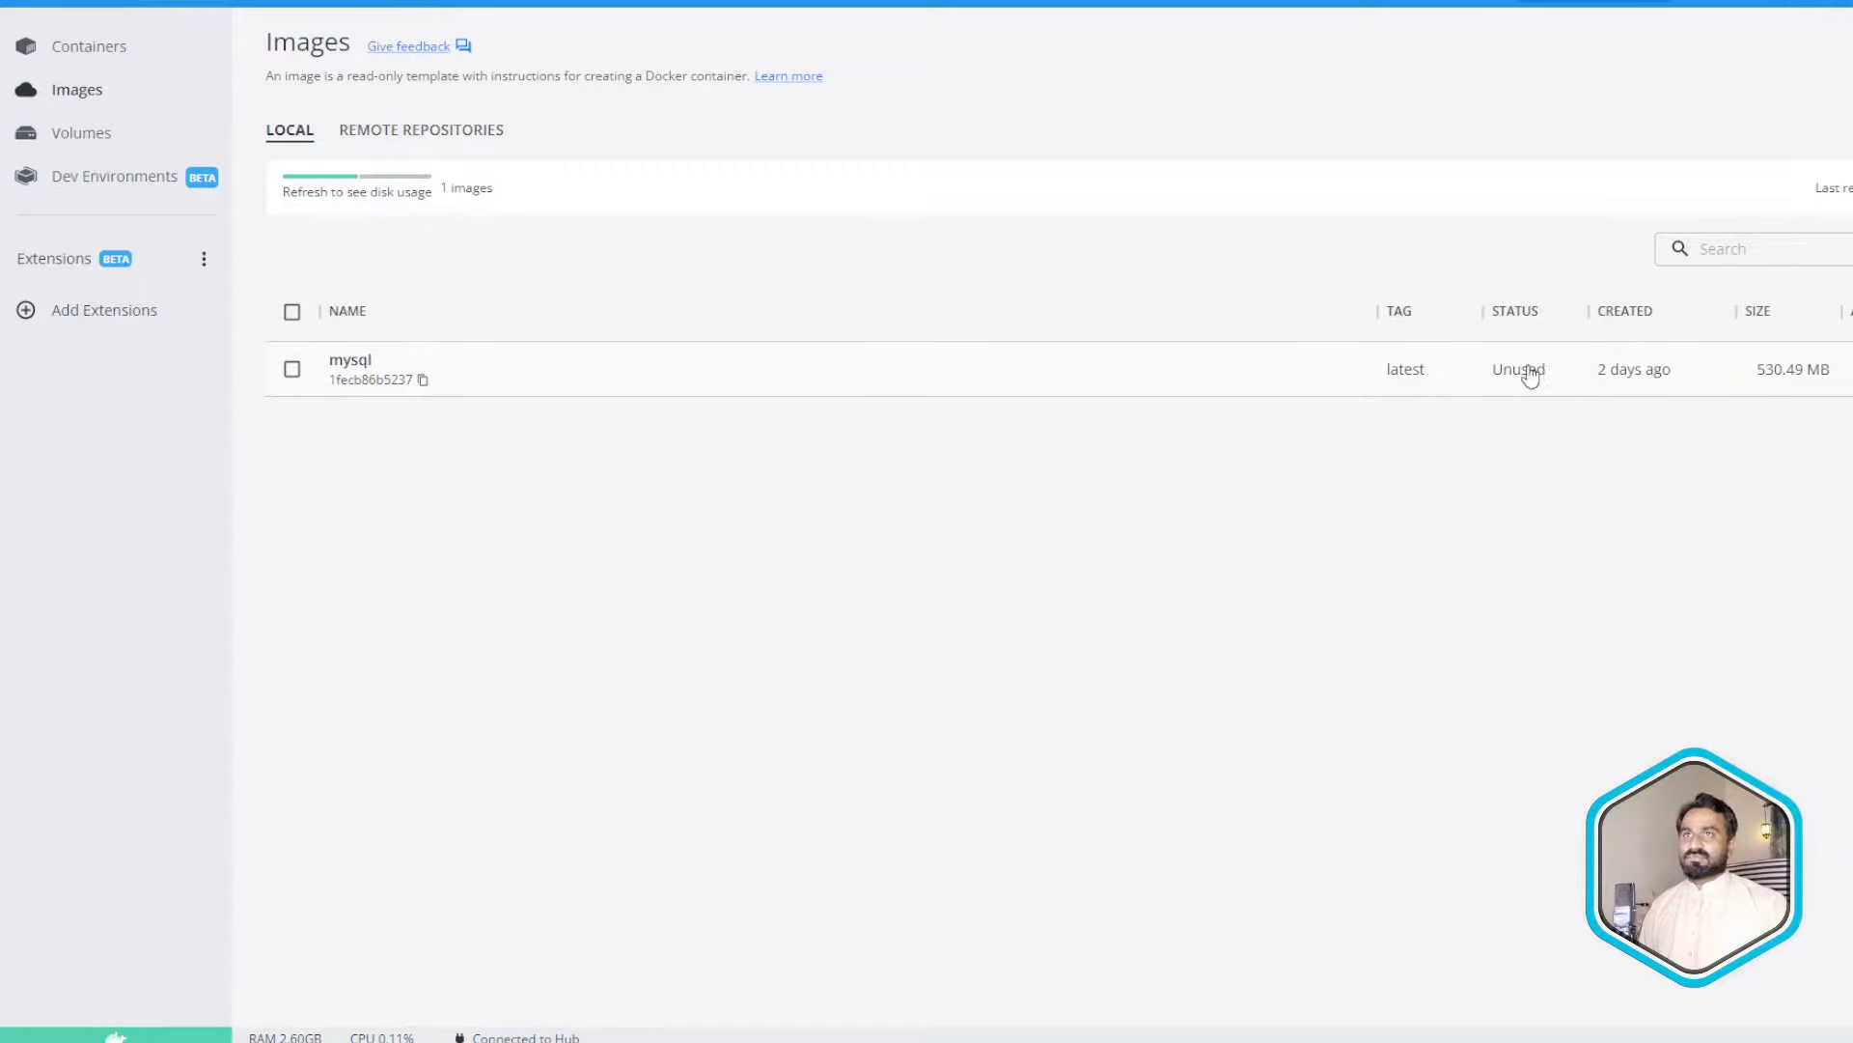
{"action": "key", "text": "alt+Tab"}
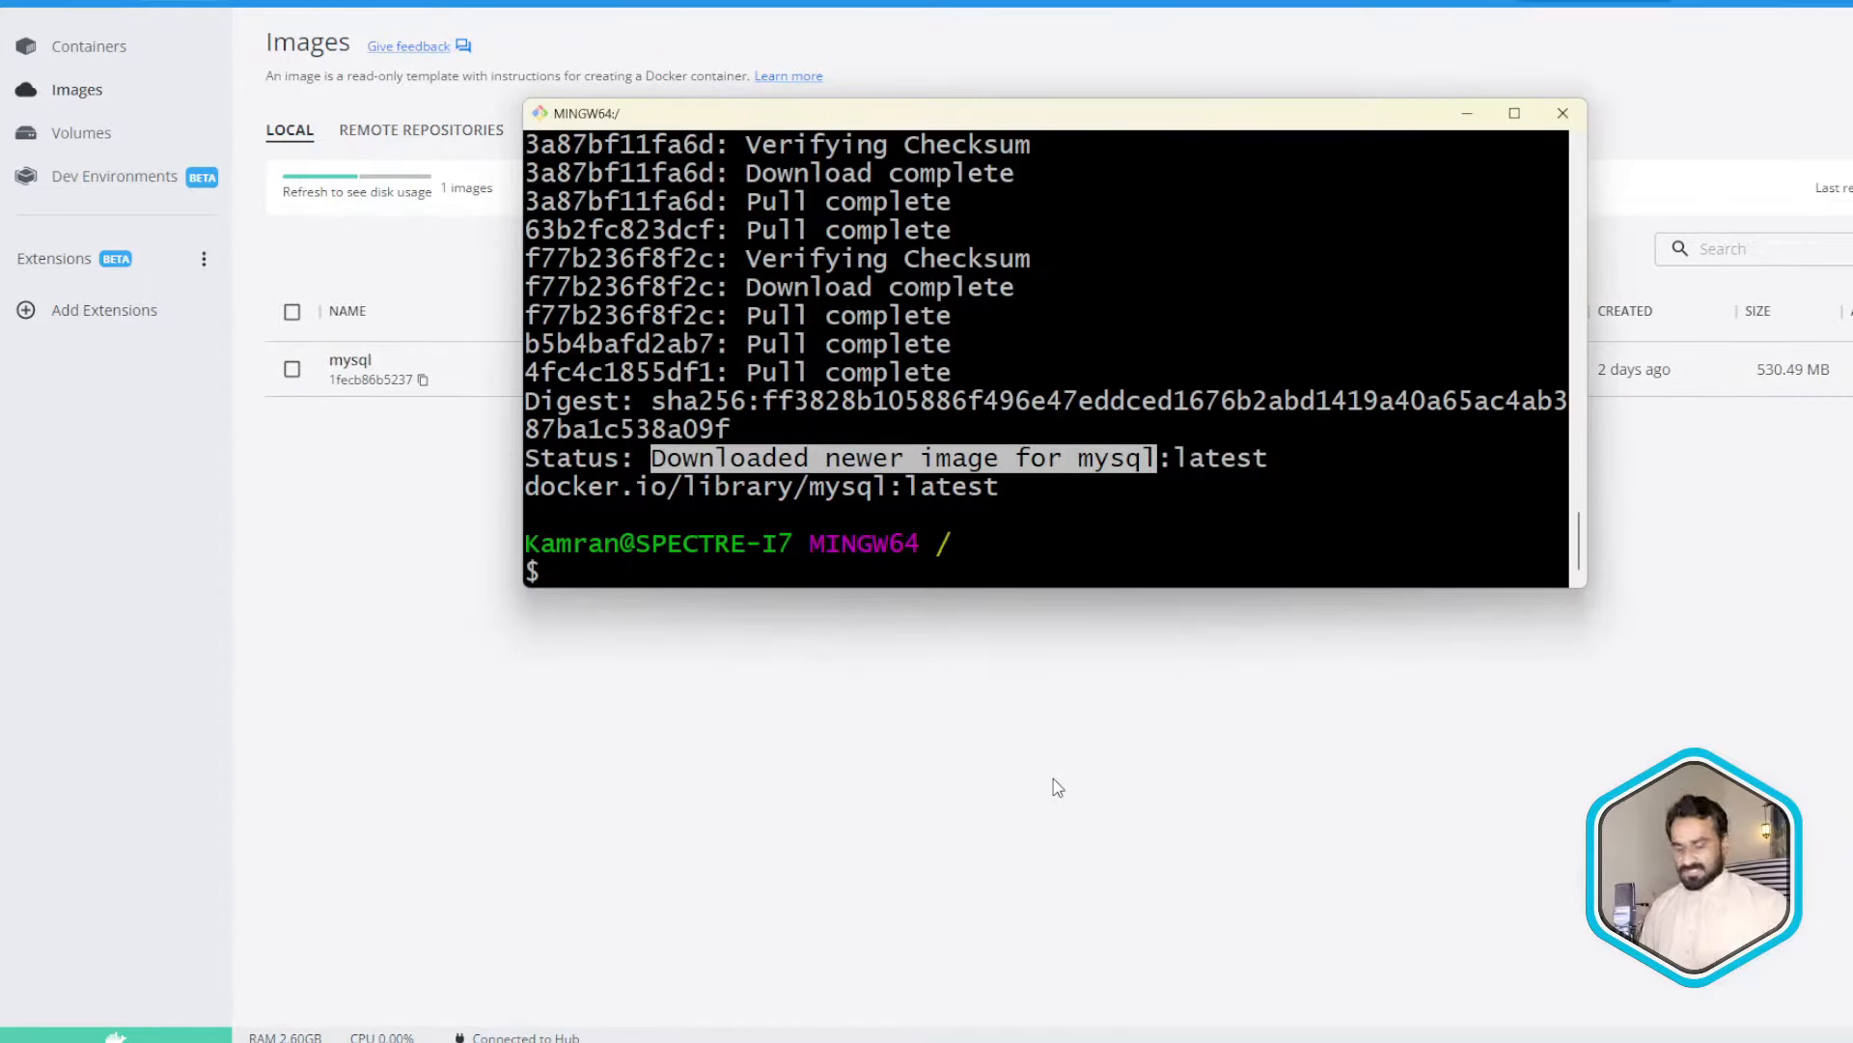
- Pull the phpmyadmin image by editing the previous docker pull command
{"action": "key", "text": "Up"}
{"action": "key", "text": "BackSpace"}
{"action": "key", "text": "BackSpace"}
{"action": "key", "text": "BackSpace"}
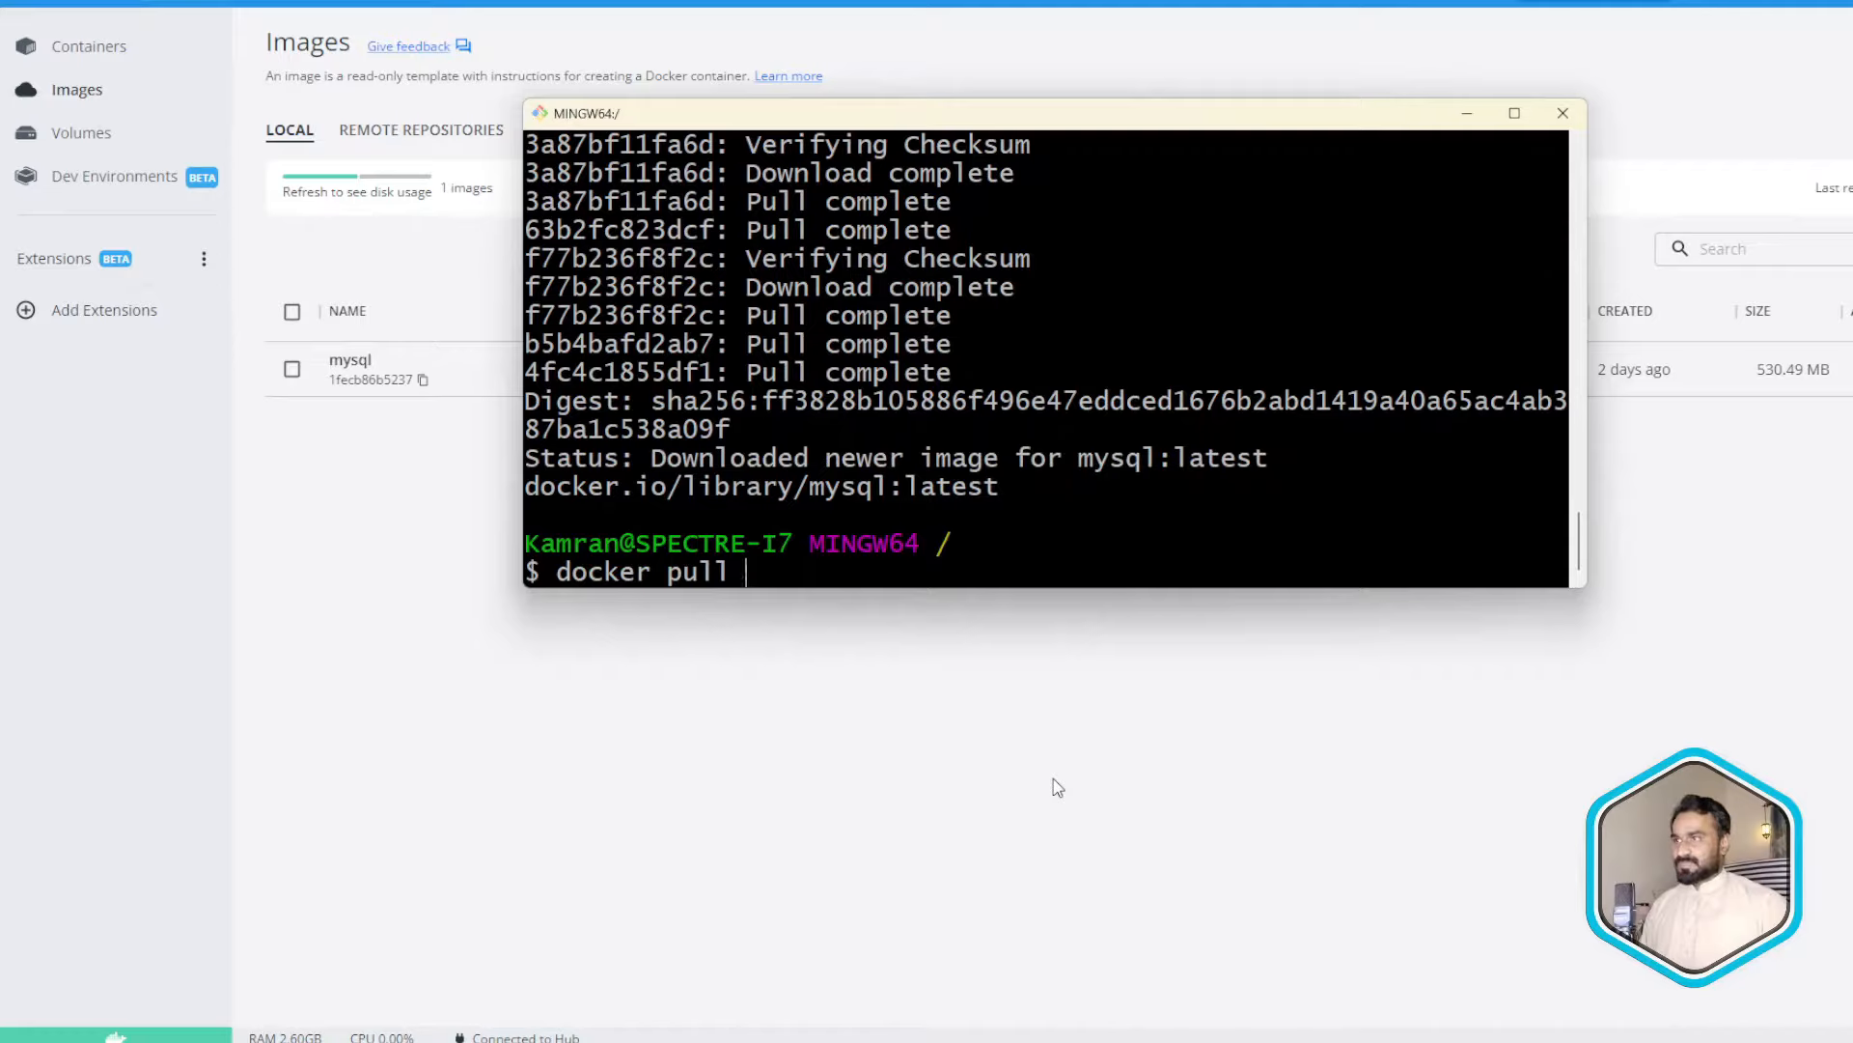
{"action": "type", "text": "phpmu"}
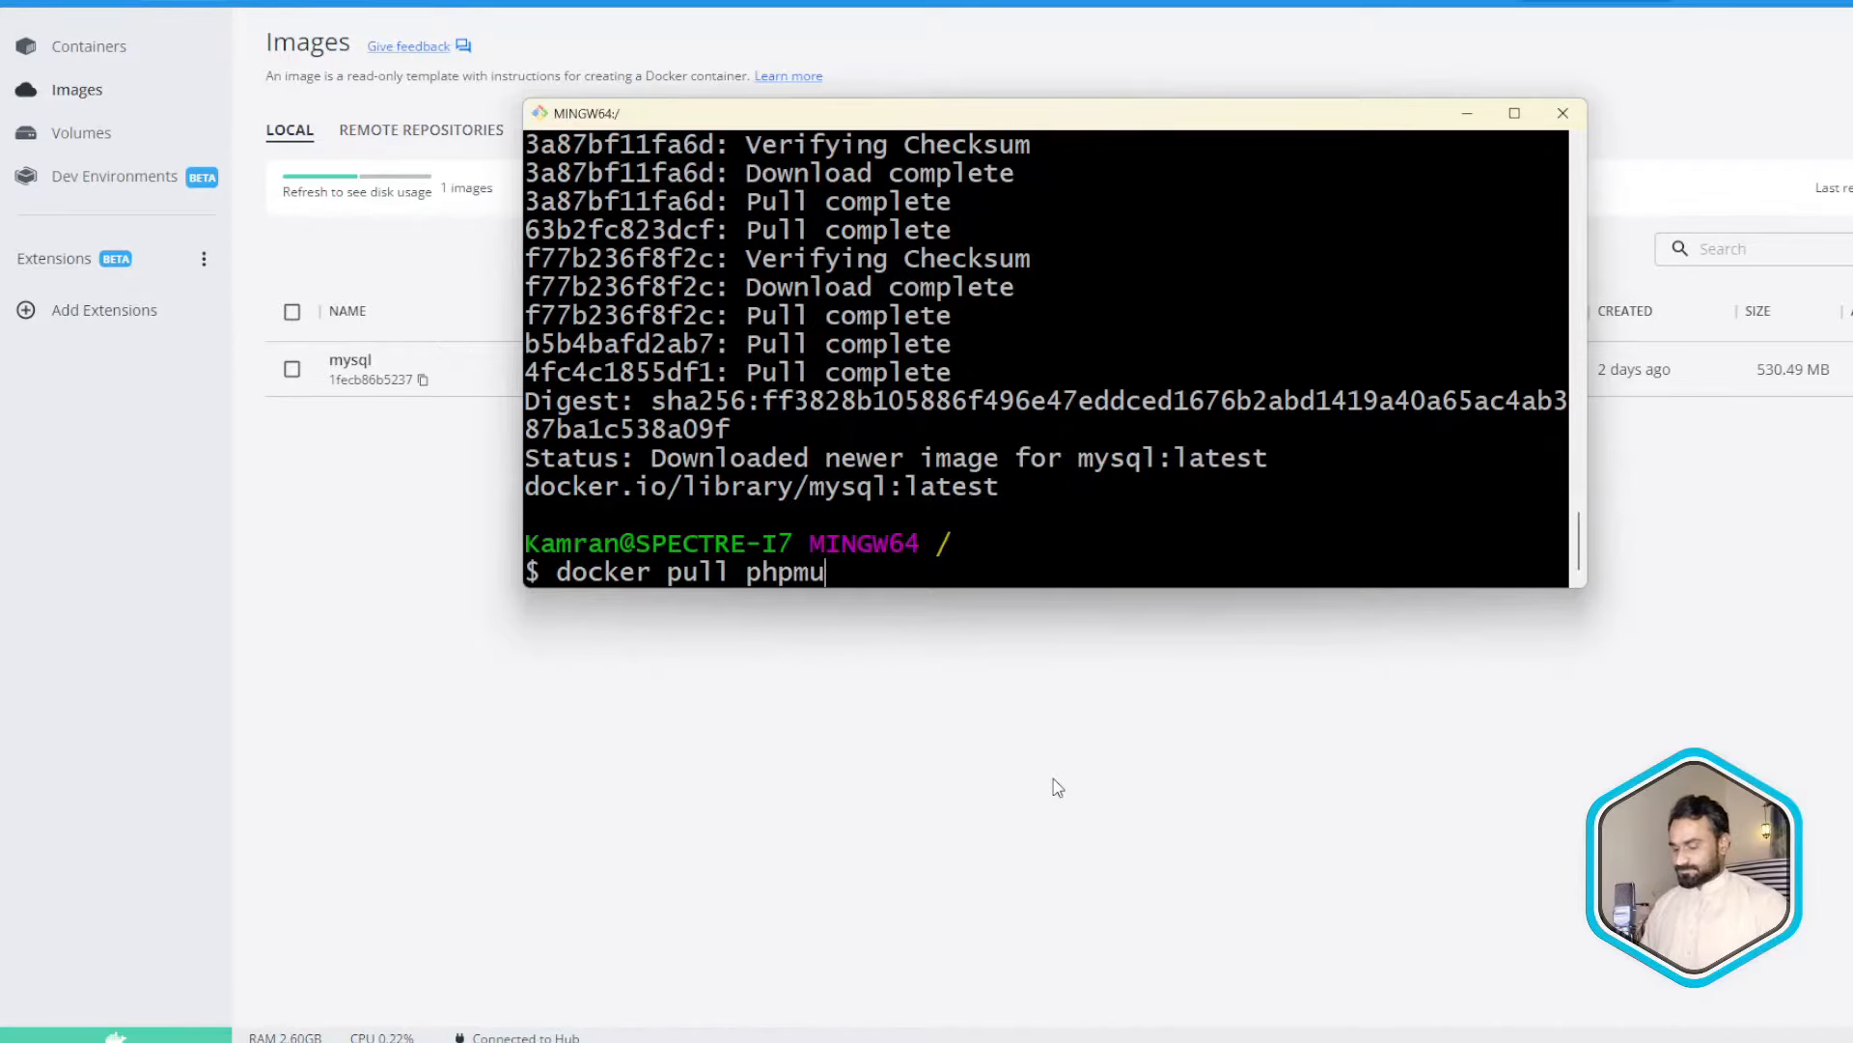
{"action": "key", "text": "BackSpace"}
{"action": "type", "text": "yadmin"}
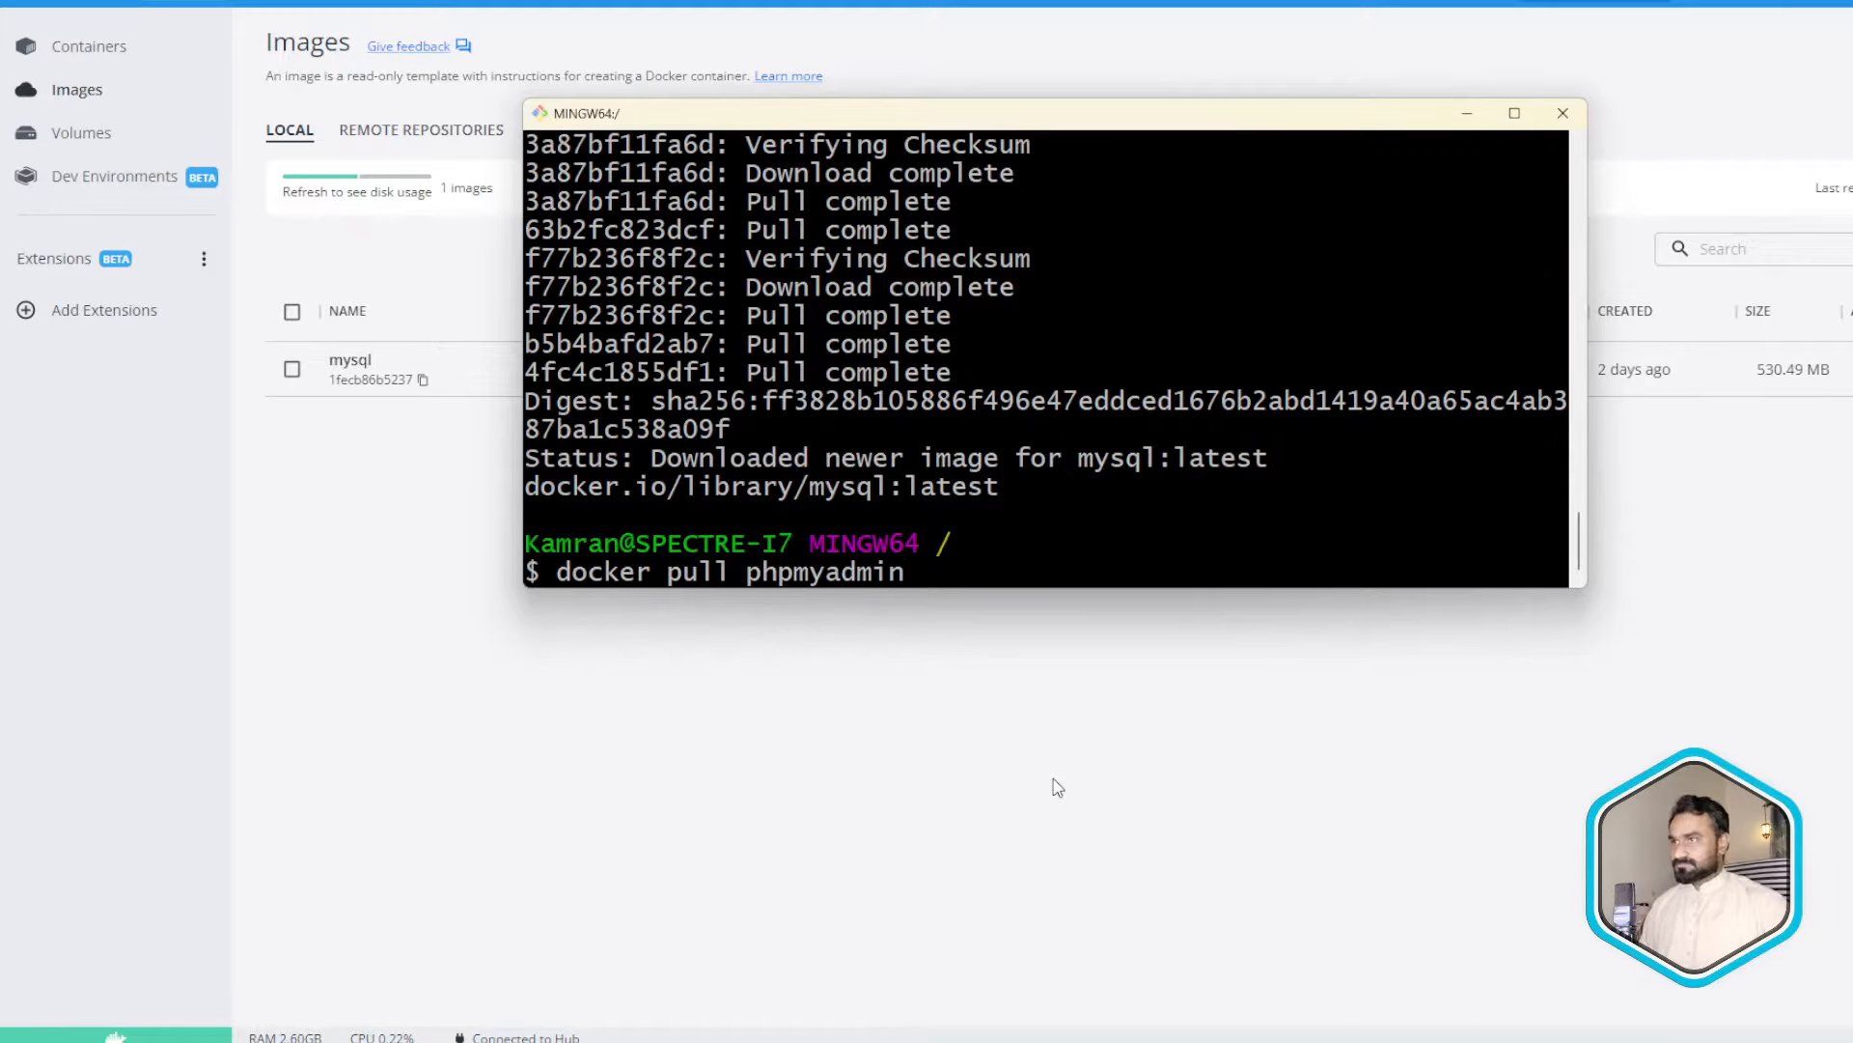
{"action": "key", "text": "Return"}
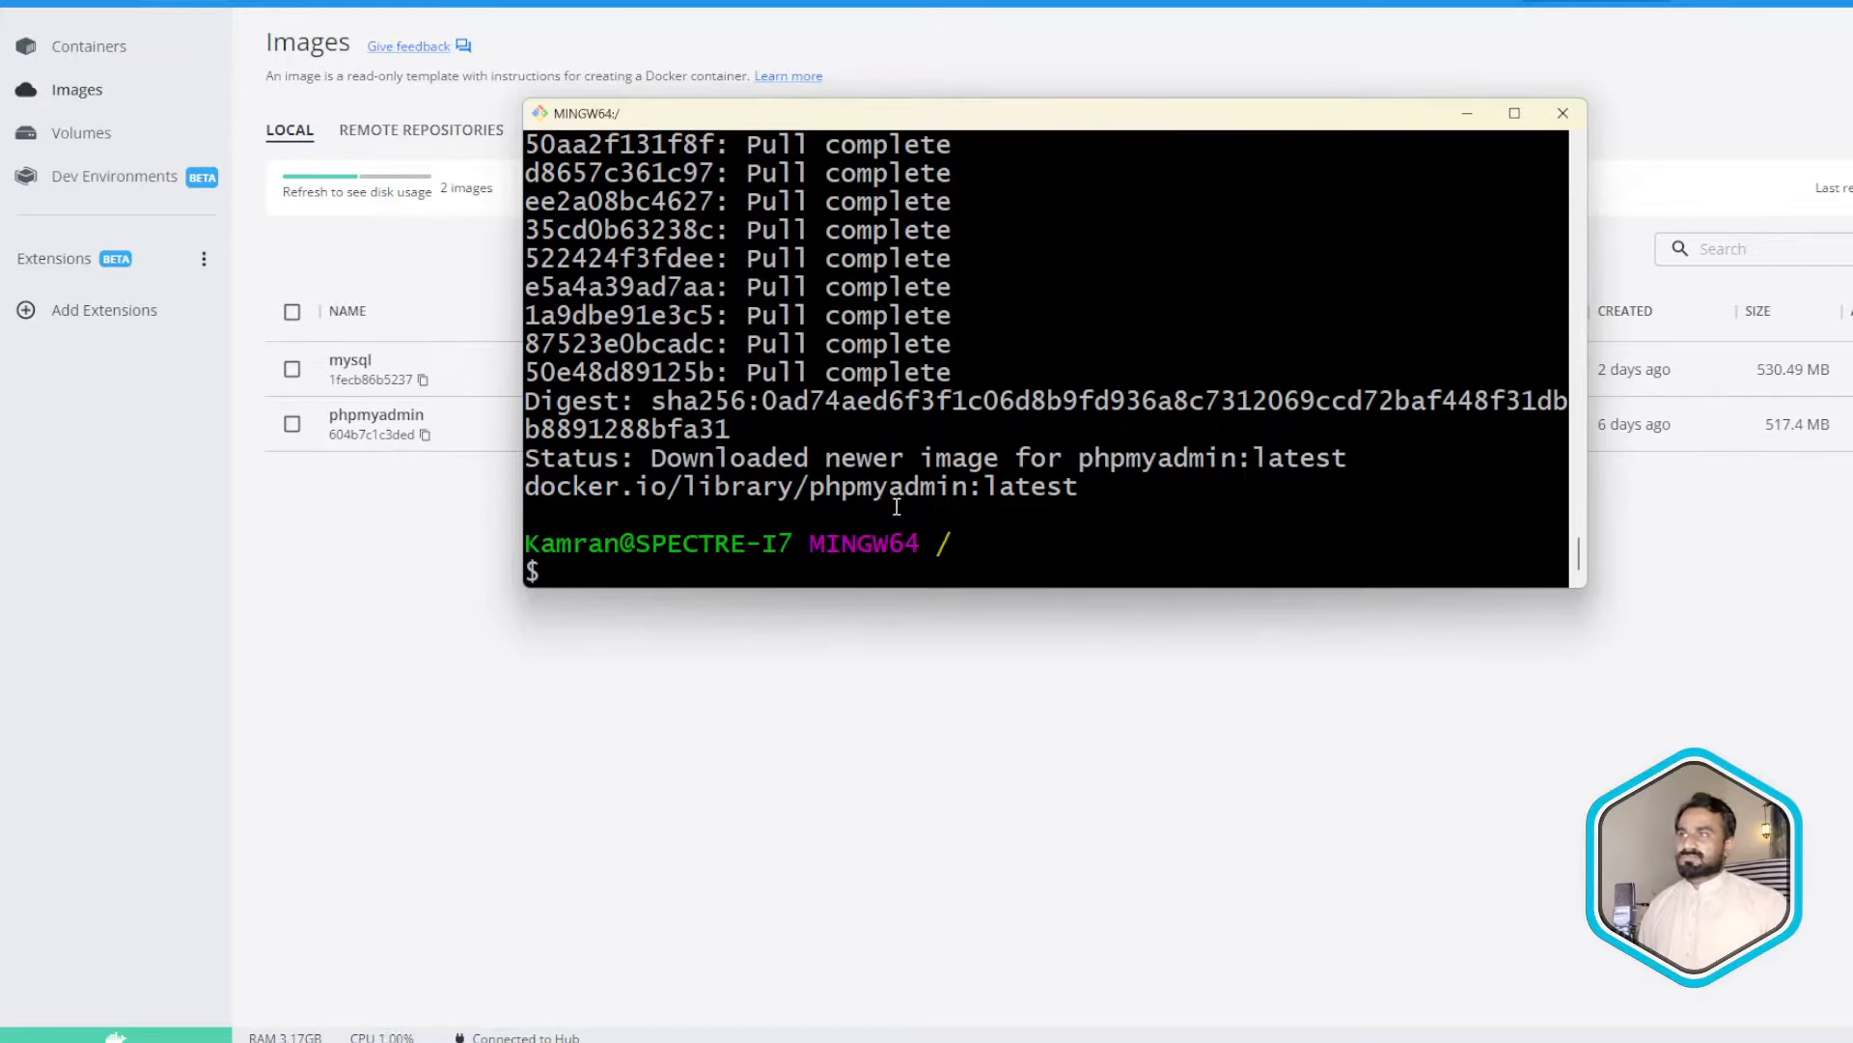
- Start pulling the drupal image with 'docker pull drupal'
{"action": "key", "text": "Up"}
{"action": "key", "text": "BackSpace"}
{"action": "key", "text": "BackSpace"}
{"action": "key", "text": "BackSpace"}
{"action": "key", "text": "BackSpace"}
{"action": "key", "text": "BackSpace"}
{"action": "key", "text": "BackSpace"}
{"action": "key", "text": "BackSpace"}
{"action": "key", "text": "BackSpace"}
{"action": "key", "text": "BackSpace"}
{"action": "key", "text": "BackSpace"}
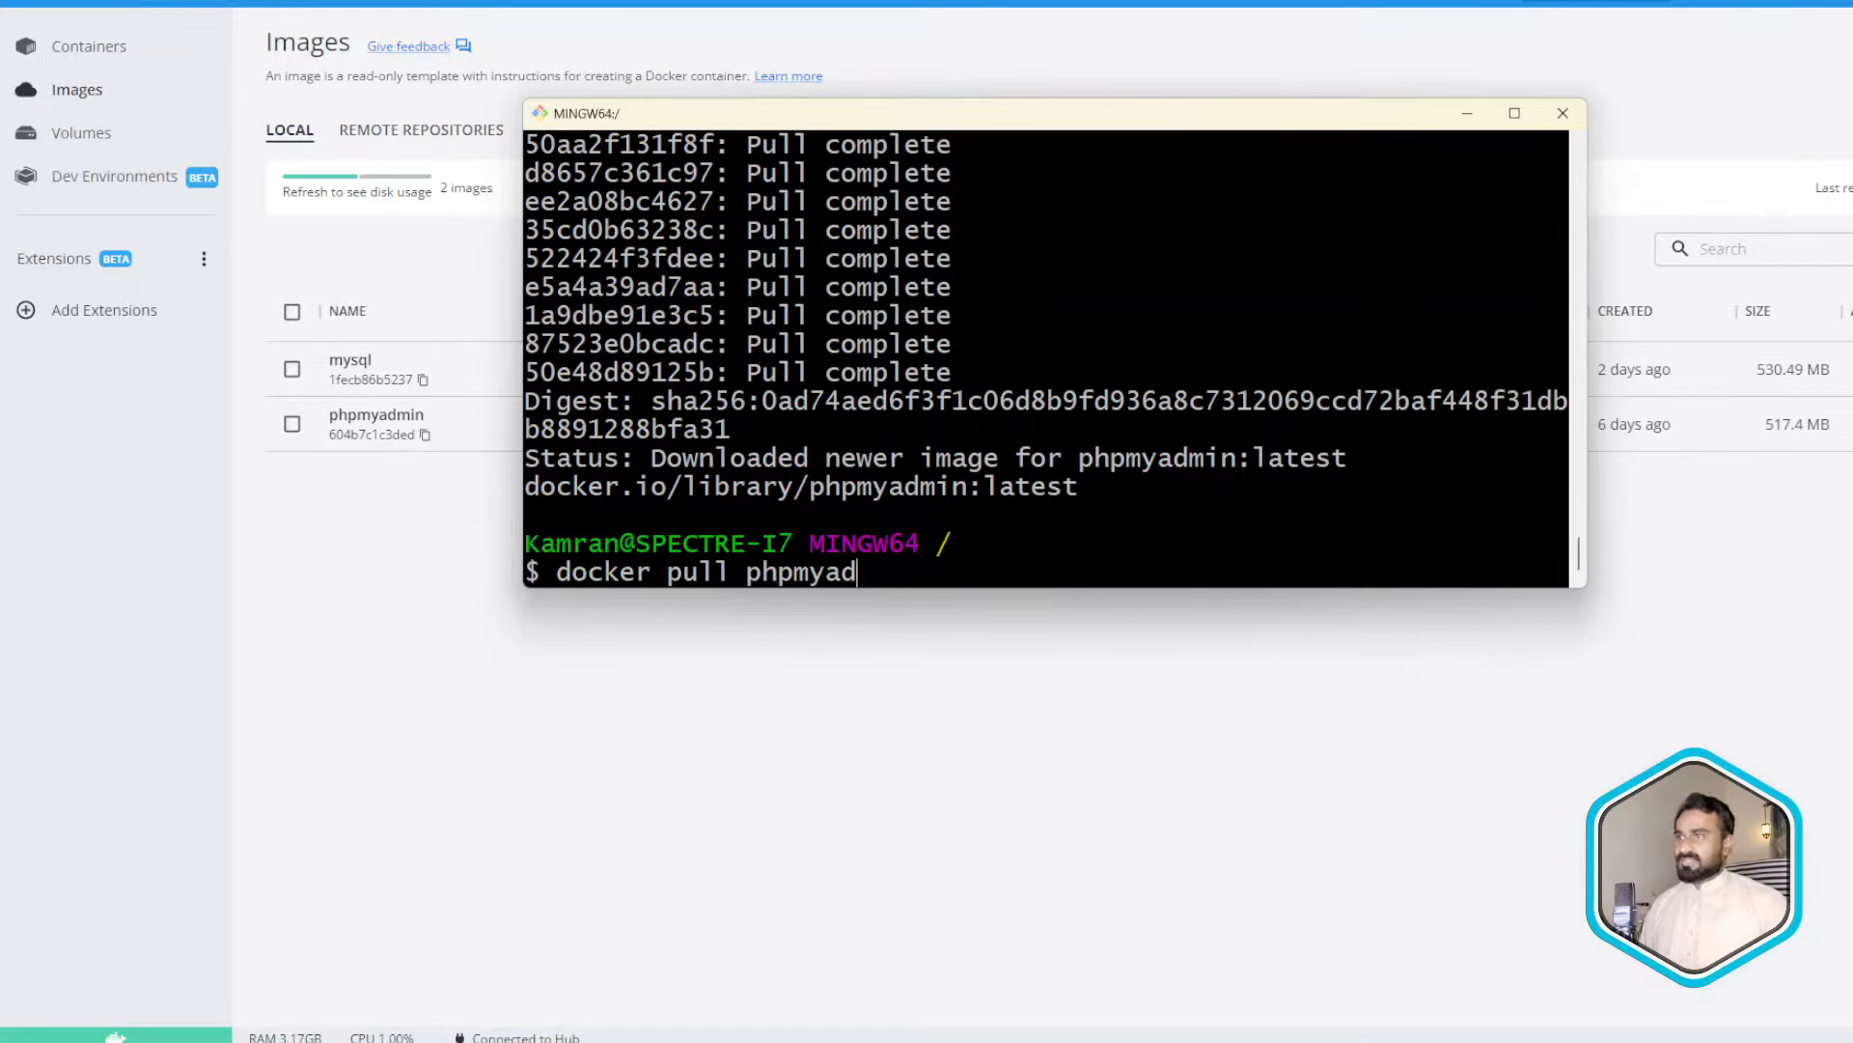
{"action": "type", "text": "drupal"}
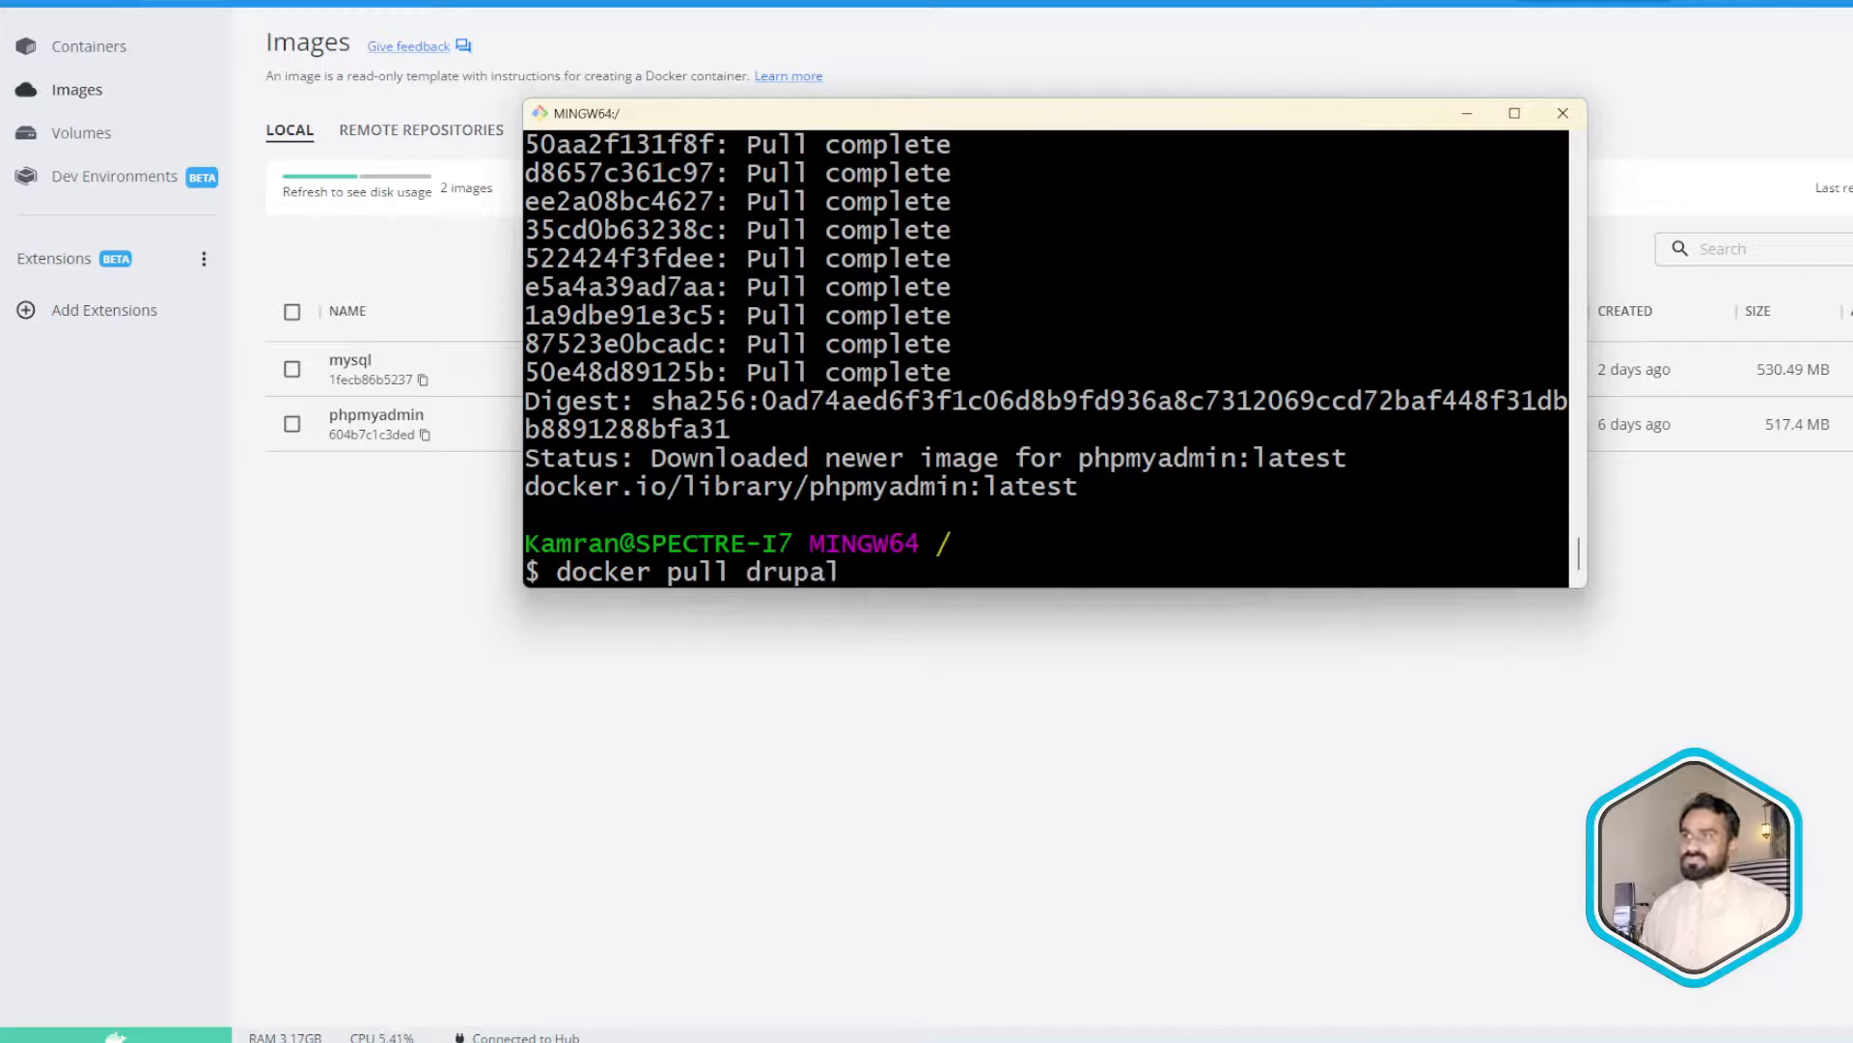
{"action": "key", "text": "Return"}
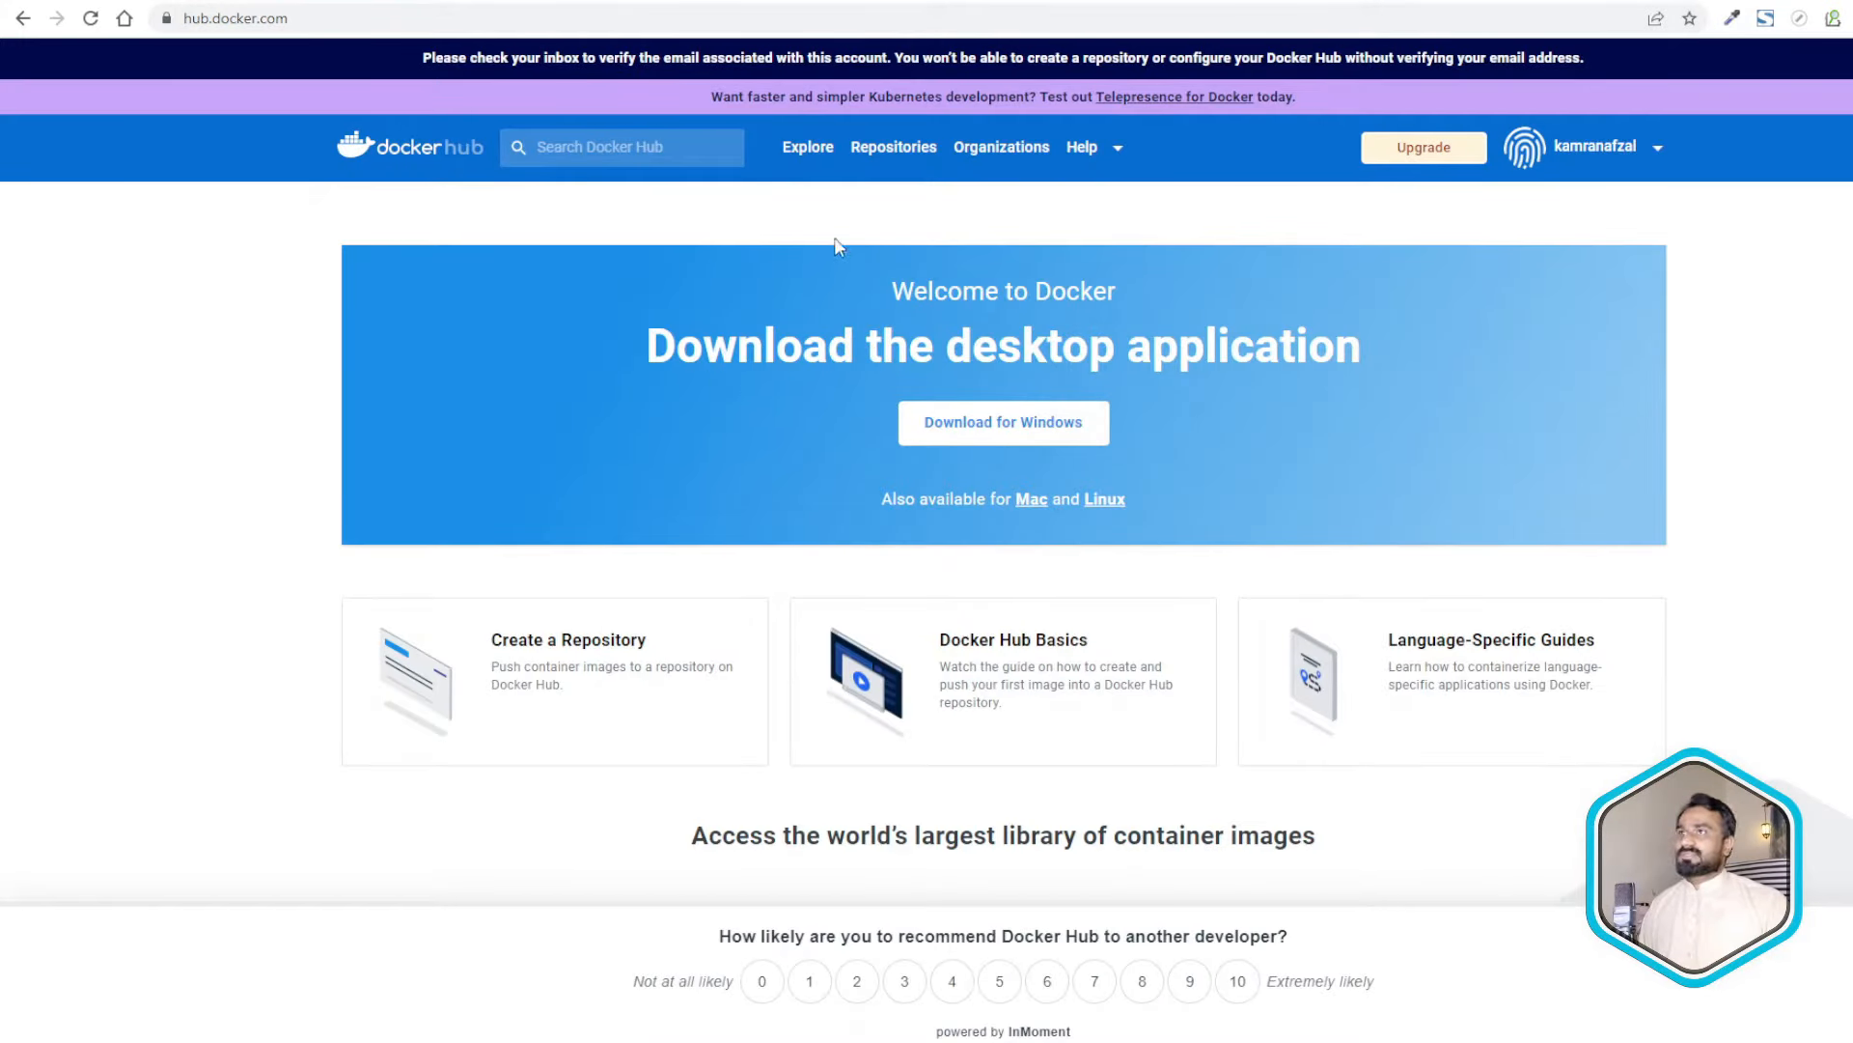
- Search Docker Hub for drupal and open the official drupal image page
{"action": "left_click", "coordinate": [603, 147]}
{"action": "type", "text": "drupa"}
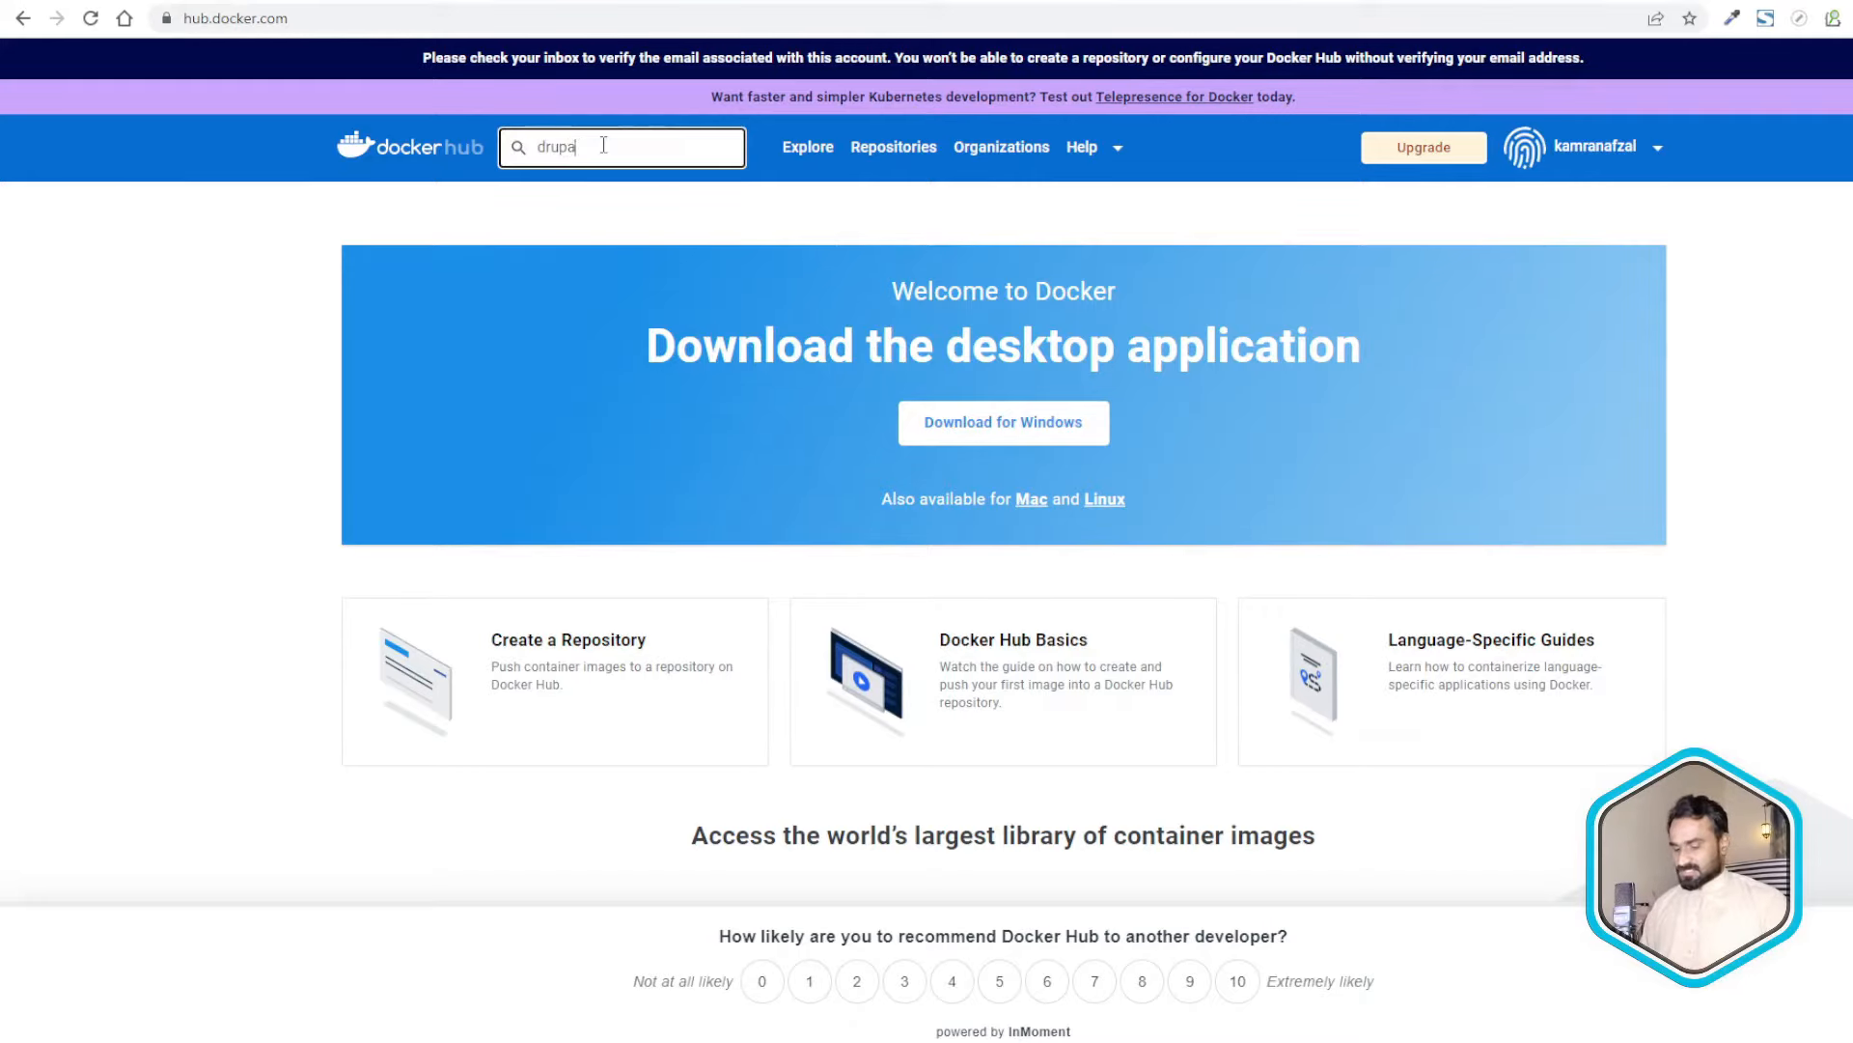
{"action": "type", "text": "l"}
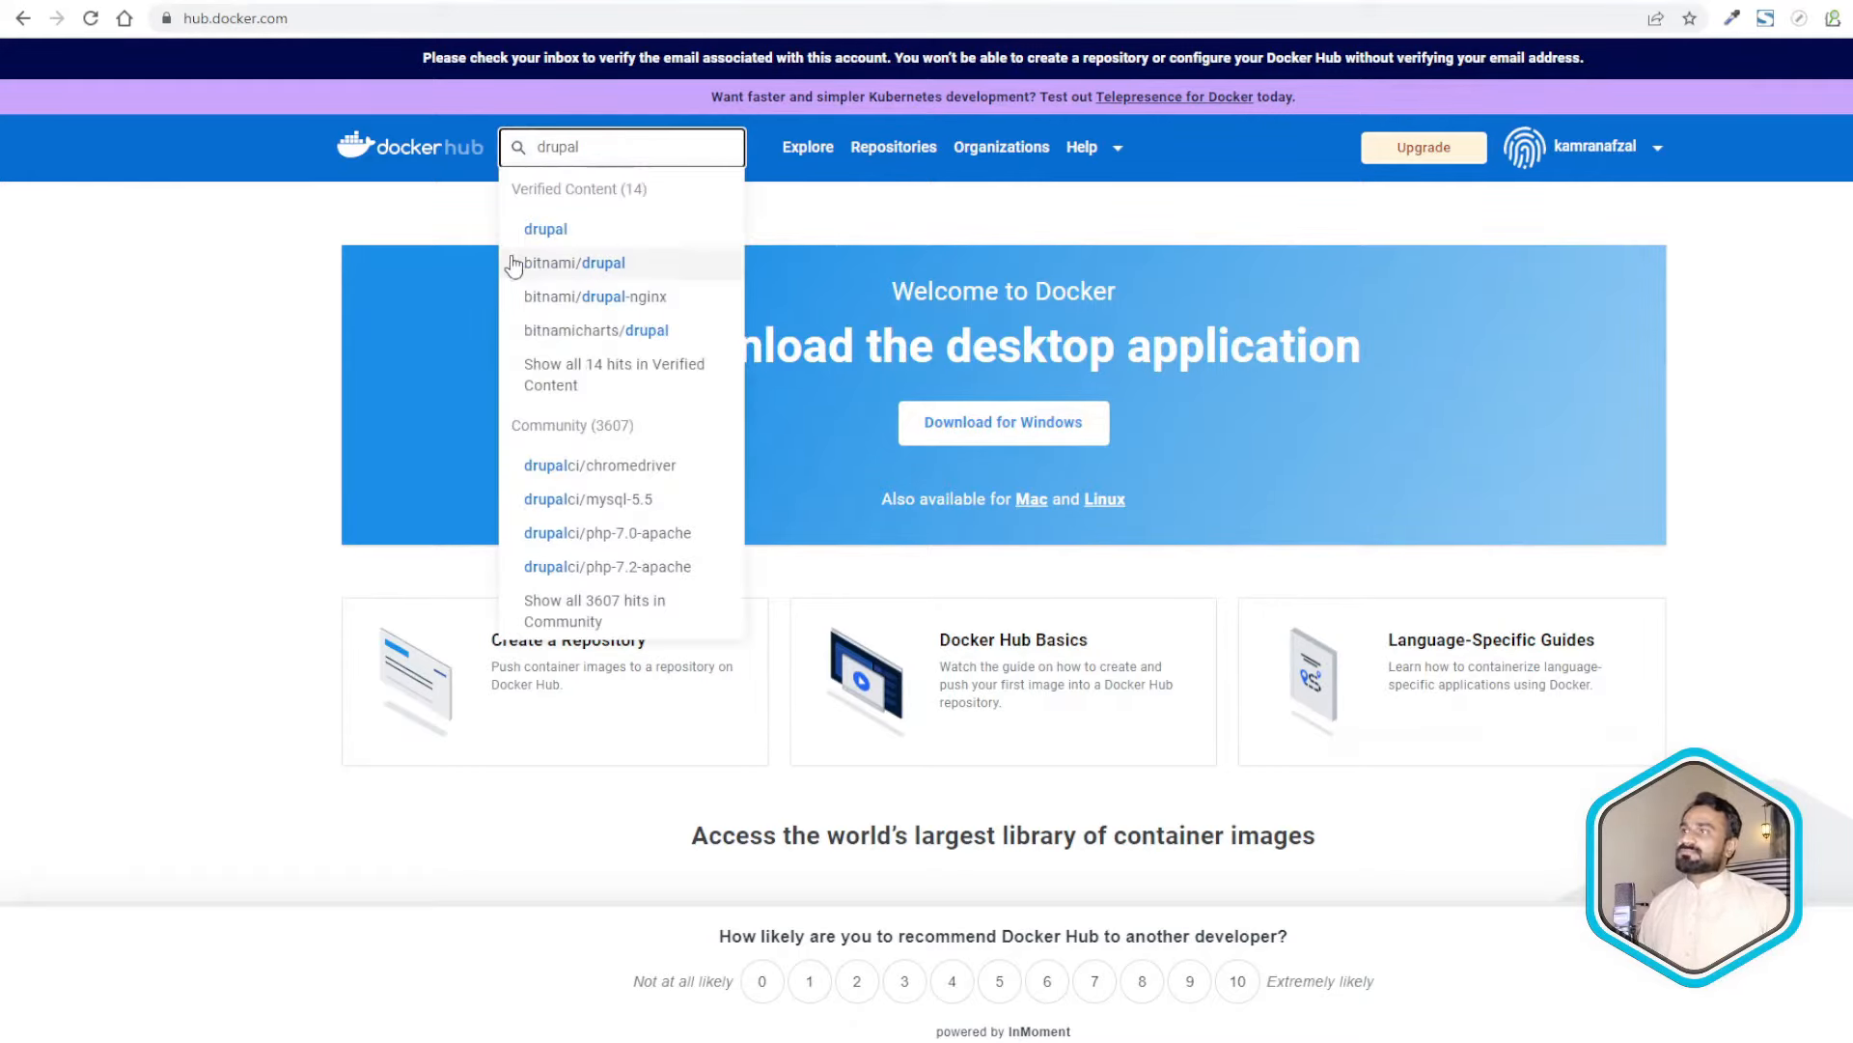
{"action": "left_click", "coordinate": [531, 232]}
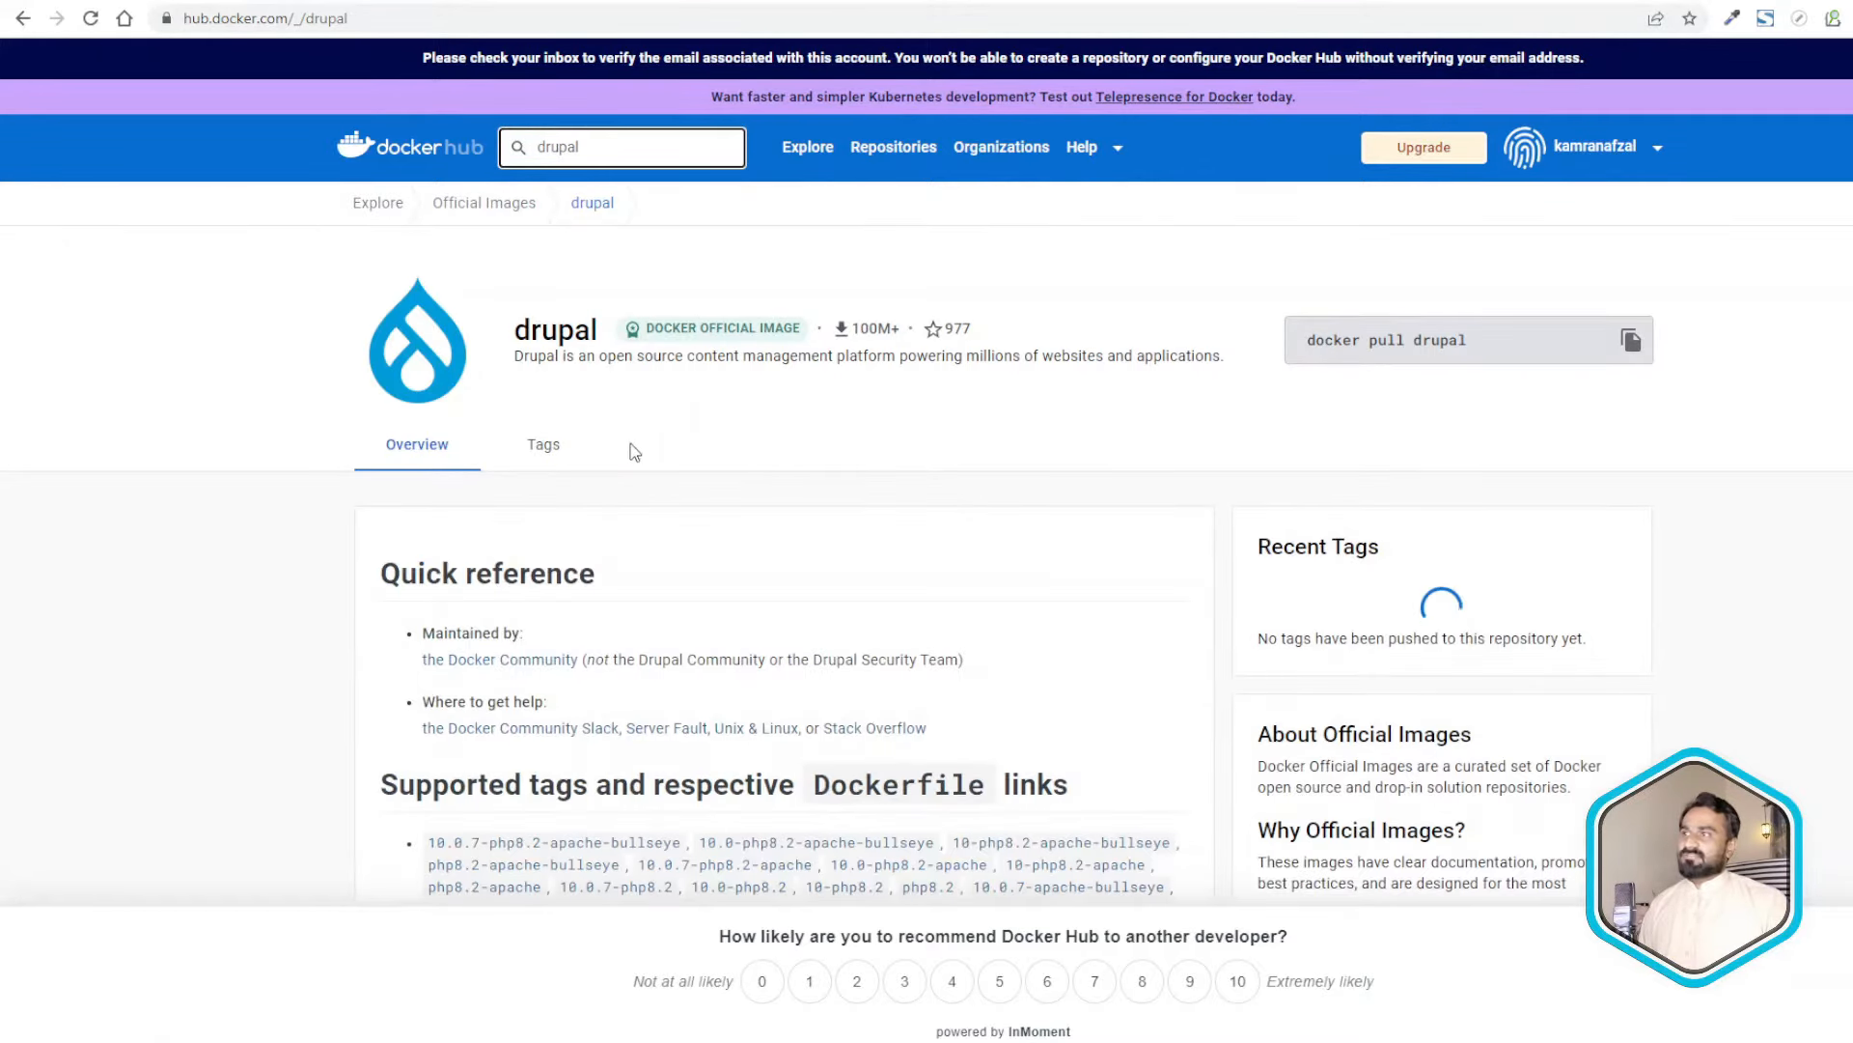
- Copy the 'docker pull drupal' command from the drupal image page
{"action": "scroll", "coordinate": [447, 444], "scroll_direction": "down", "scroll_amount": 5}
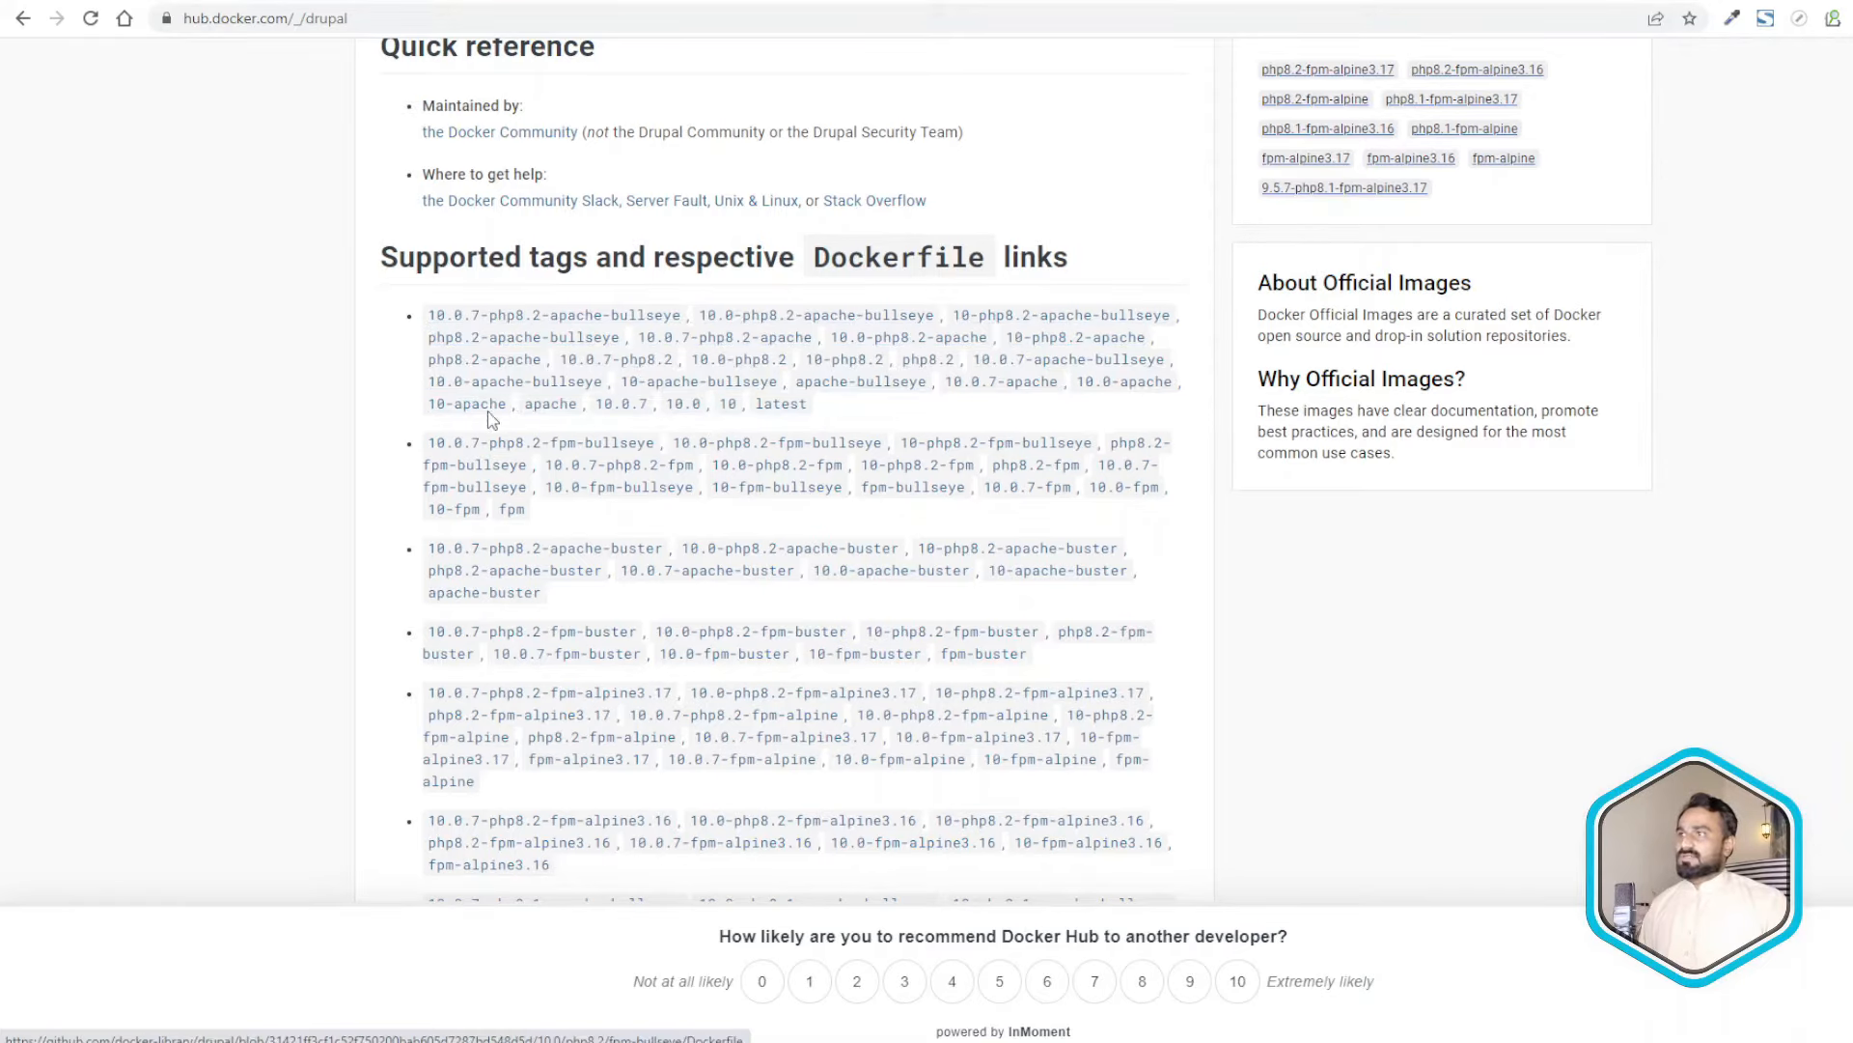
{"action": "scroll", "coordinate": [647, 711], "scroll_direction": "down", "scroll_amount": 1}
{"action": "scroll", "coordinate": [646, 711], "scroll_direction": "down", "scroll_amount": 12}
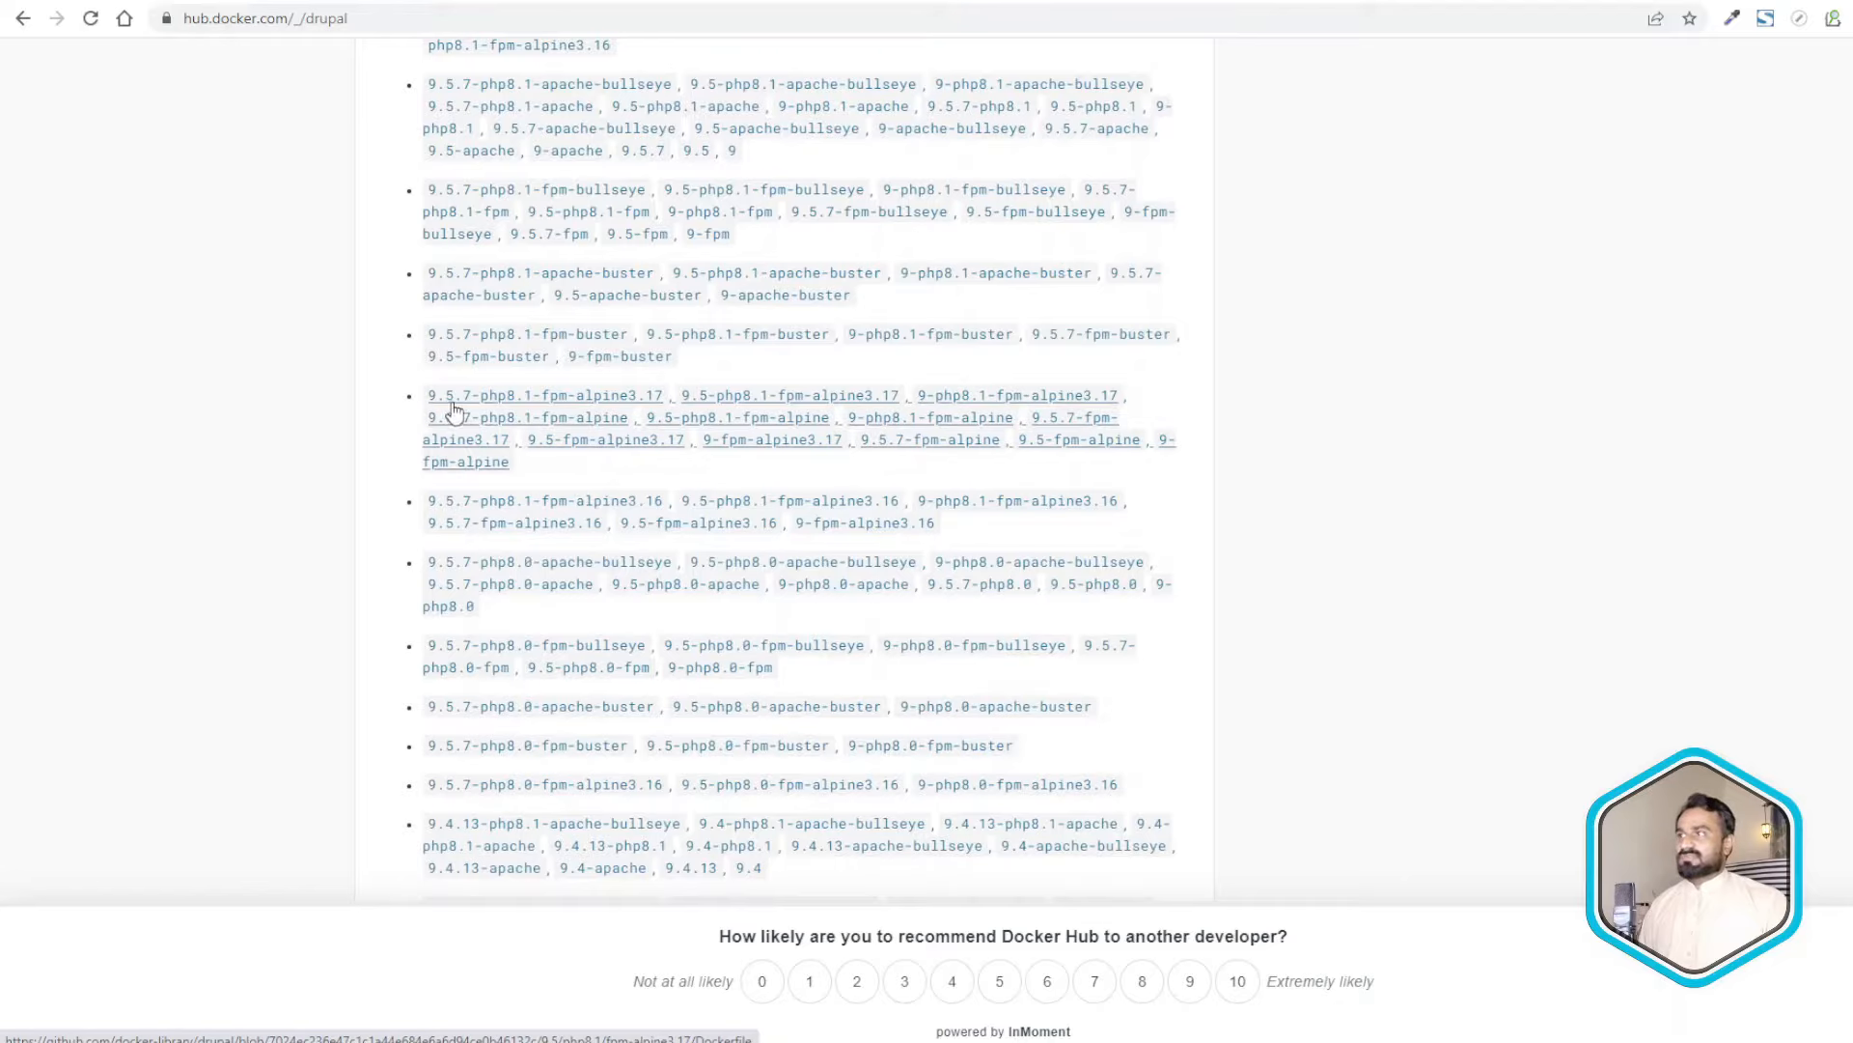
{"action": "scroll", "coordinate": [556, 521], "scroll_direction": "down", "scroll_amount": 5}
{"action": "scroll", "coordinate": [556, 526], "scroll_direction": "up", "scroll_amount": 20}
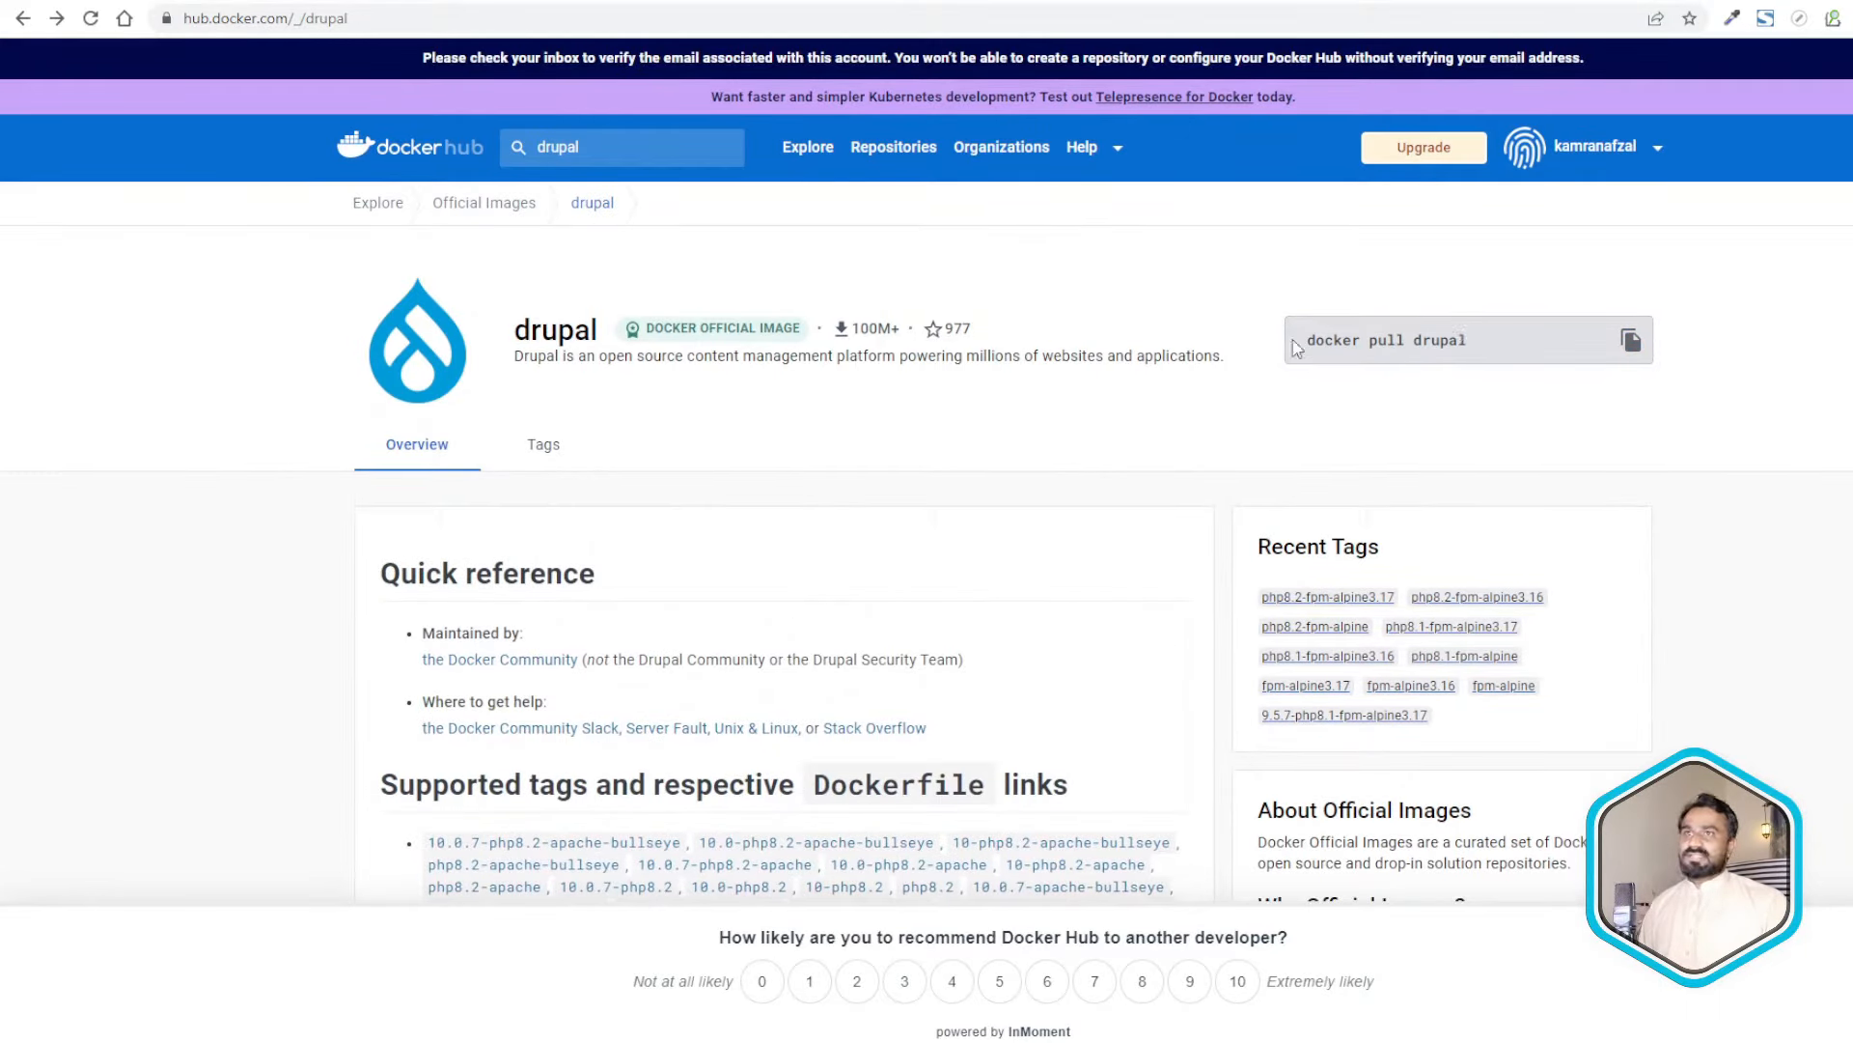
{"action": "left_click_drag", "start_coordinate": [1300, 343], "coordinate": [1294, 444]}
{"action": "key", "text": "ctrl+c"}
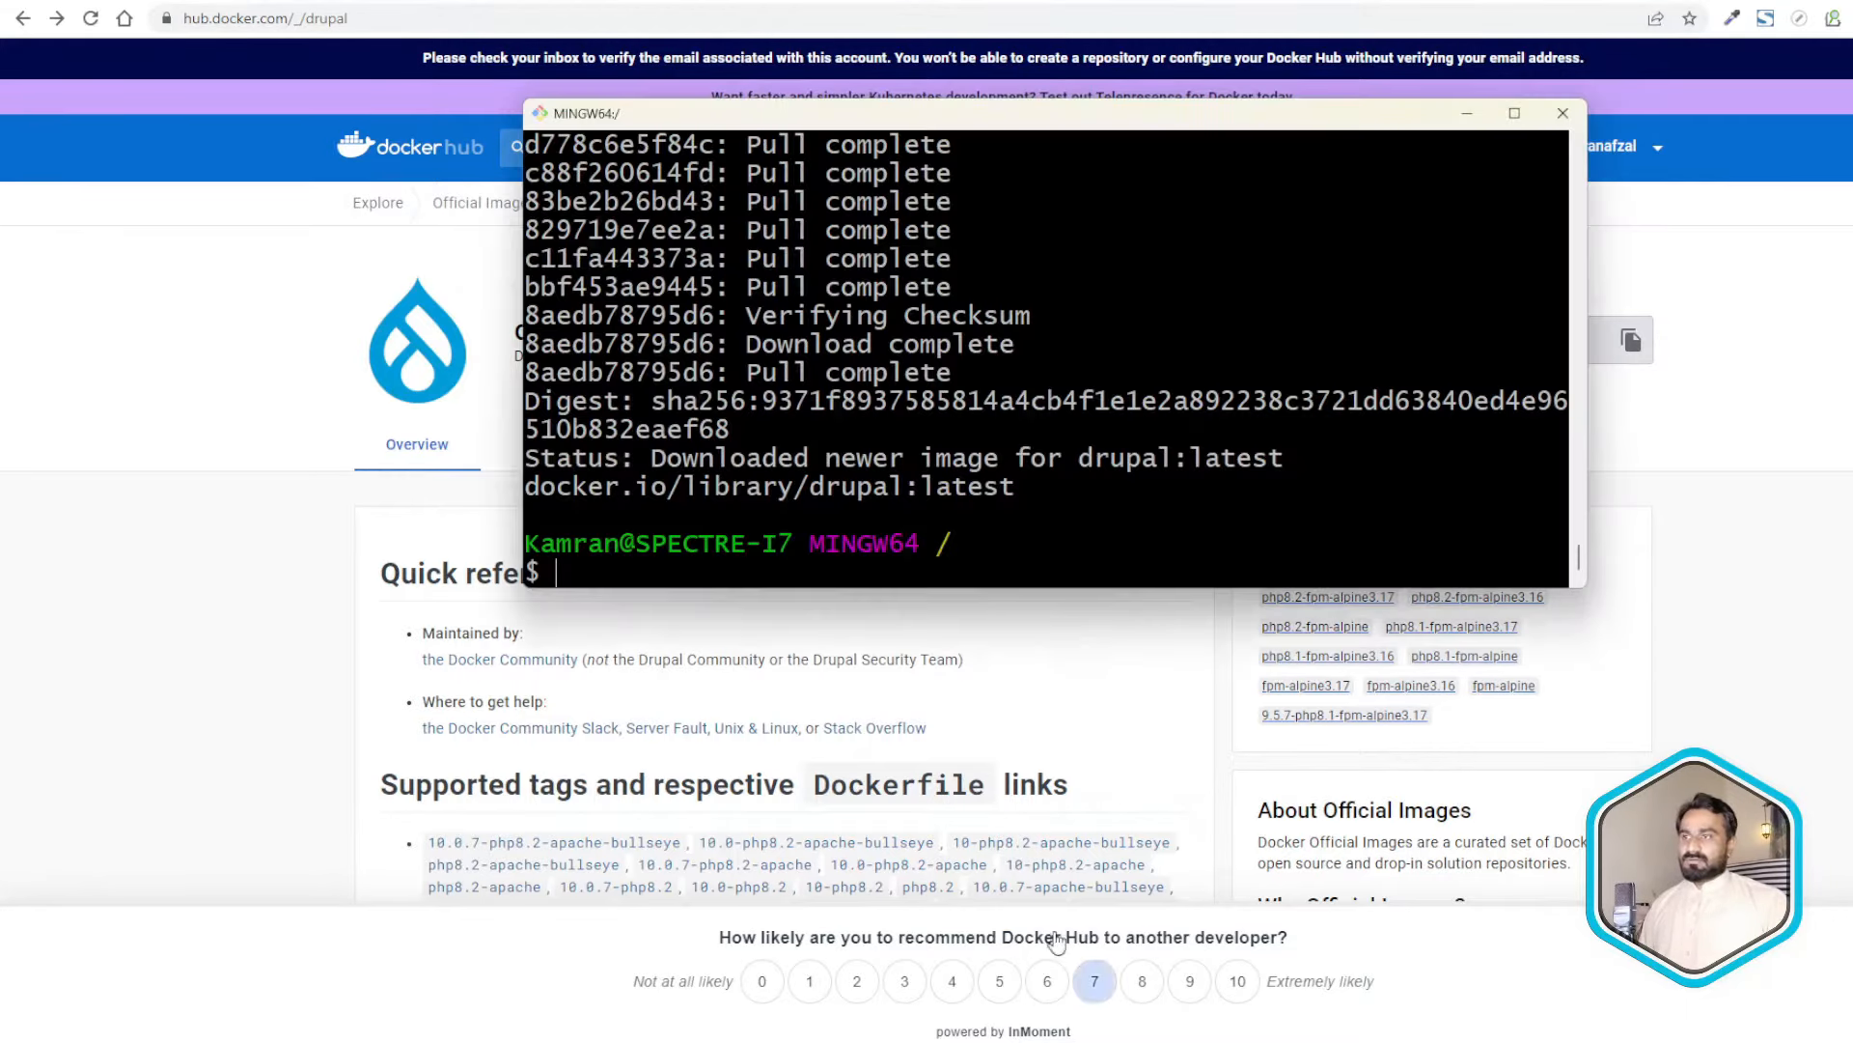
- Point out drupal:latest in the Images list, then switch to the saved docker commands file
{"action": "left_click_drag", "start_coordinate": [843, 495], "coordinate": [1057, 497]}
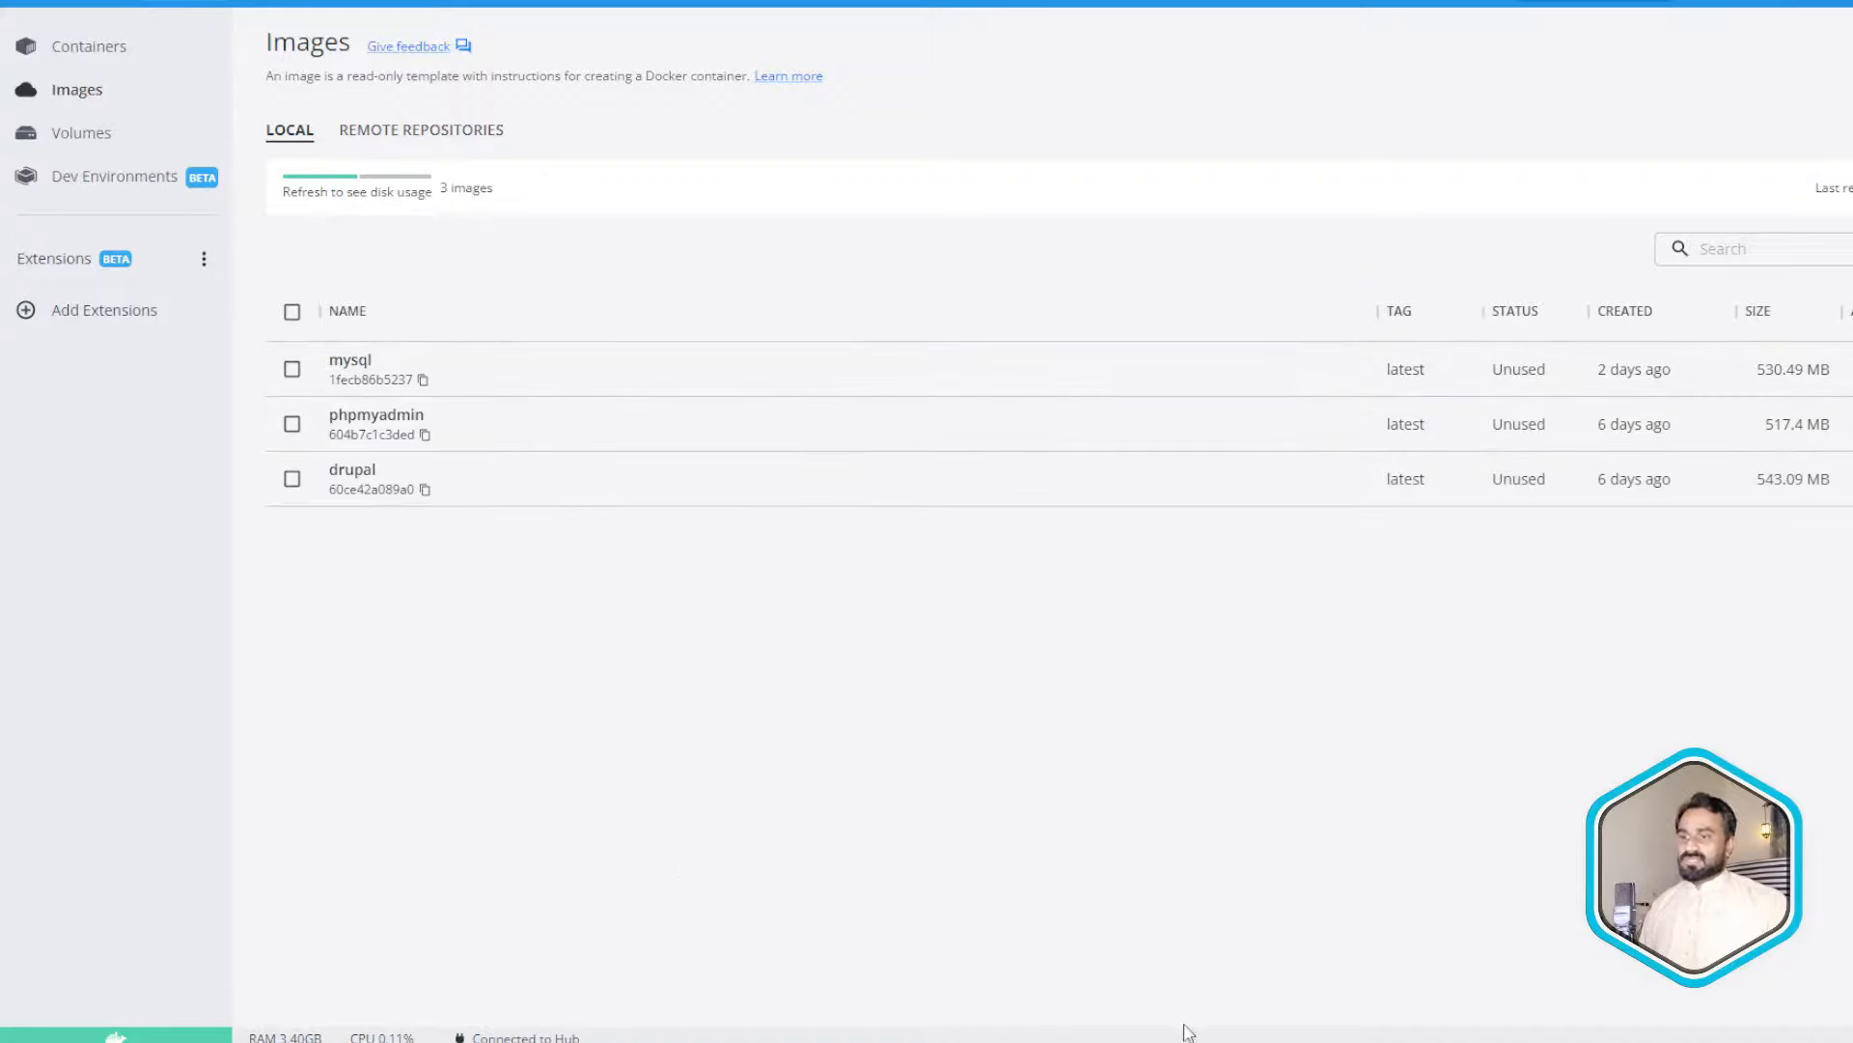
{"action": "key", "text": "alt+Tab"}
{"action": "left_click", "coordinate": [476, 438]}
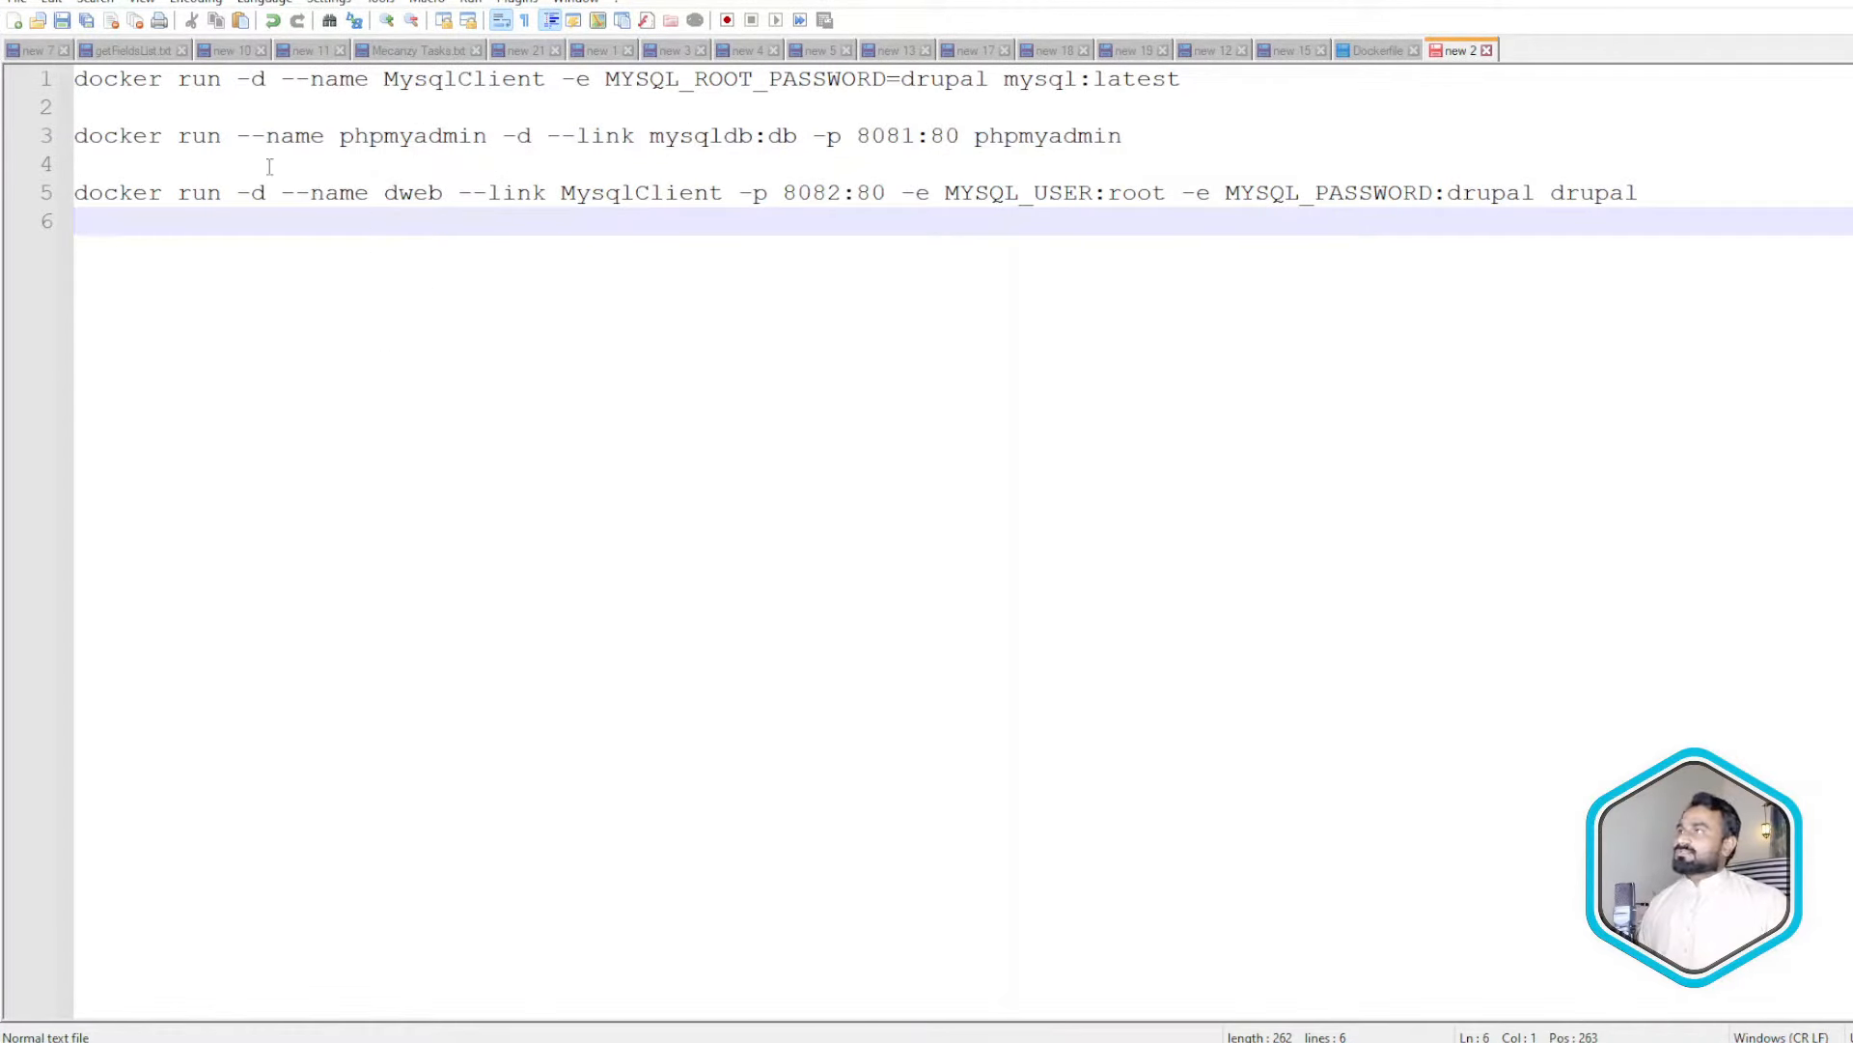
{"action": "left_click_drag", "start_coordinate": [77, 81], "coordinate": [355, 82]}
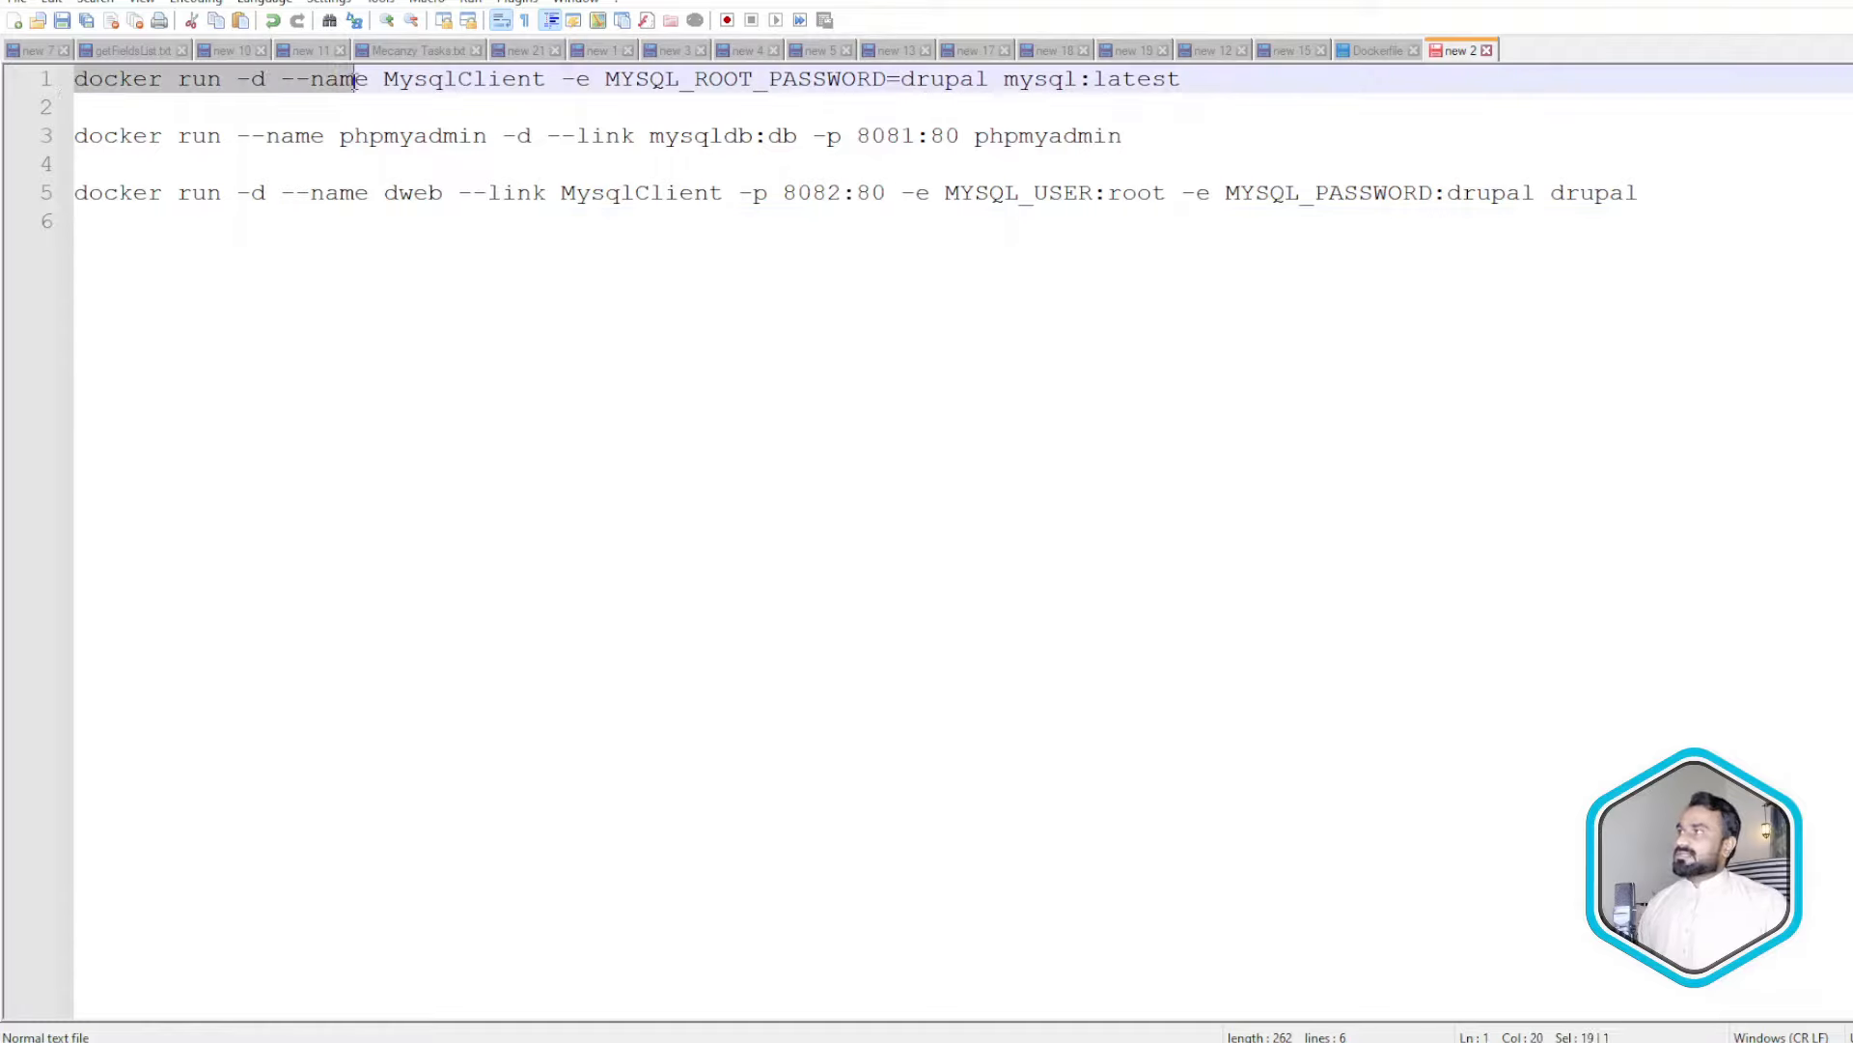
{"action": "left_click", "coordinate": [344, 108]}
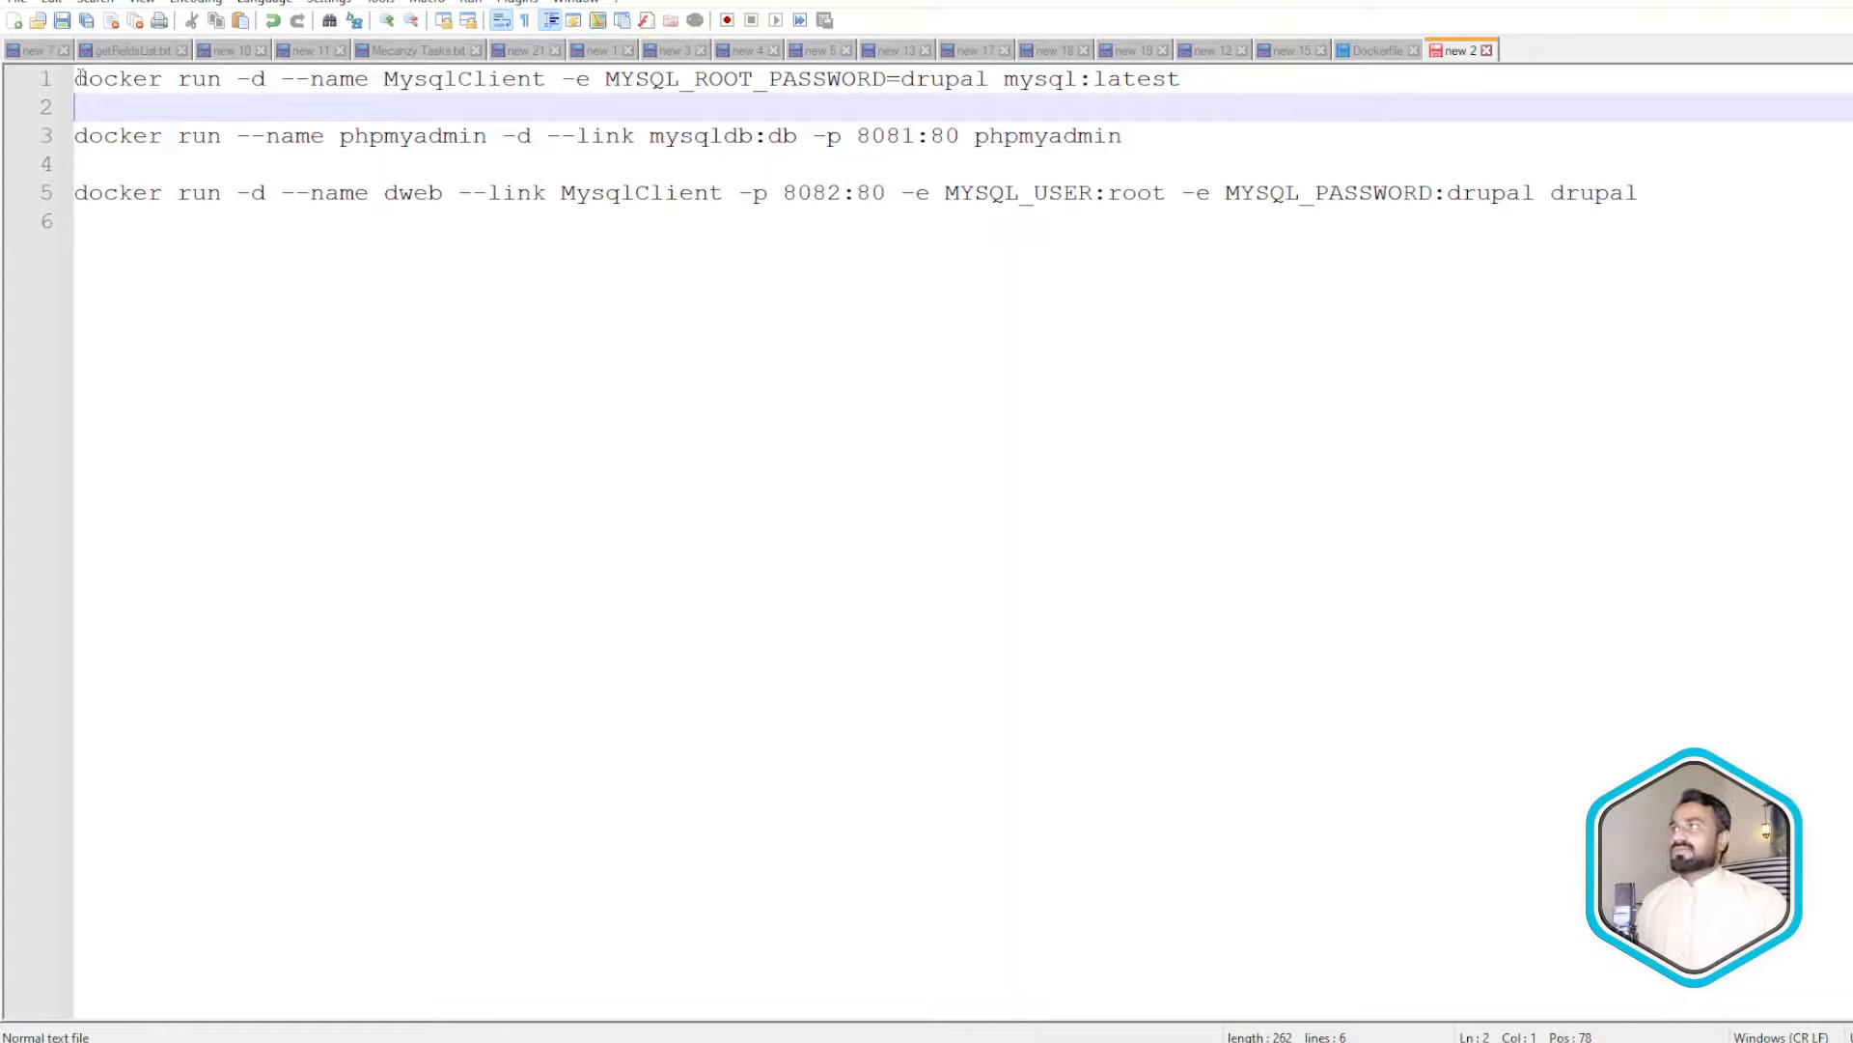
{"action": "left_click_drag", "start_coordinate": [77, 78], "coordinate": [264, 80]}
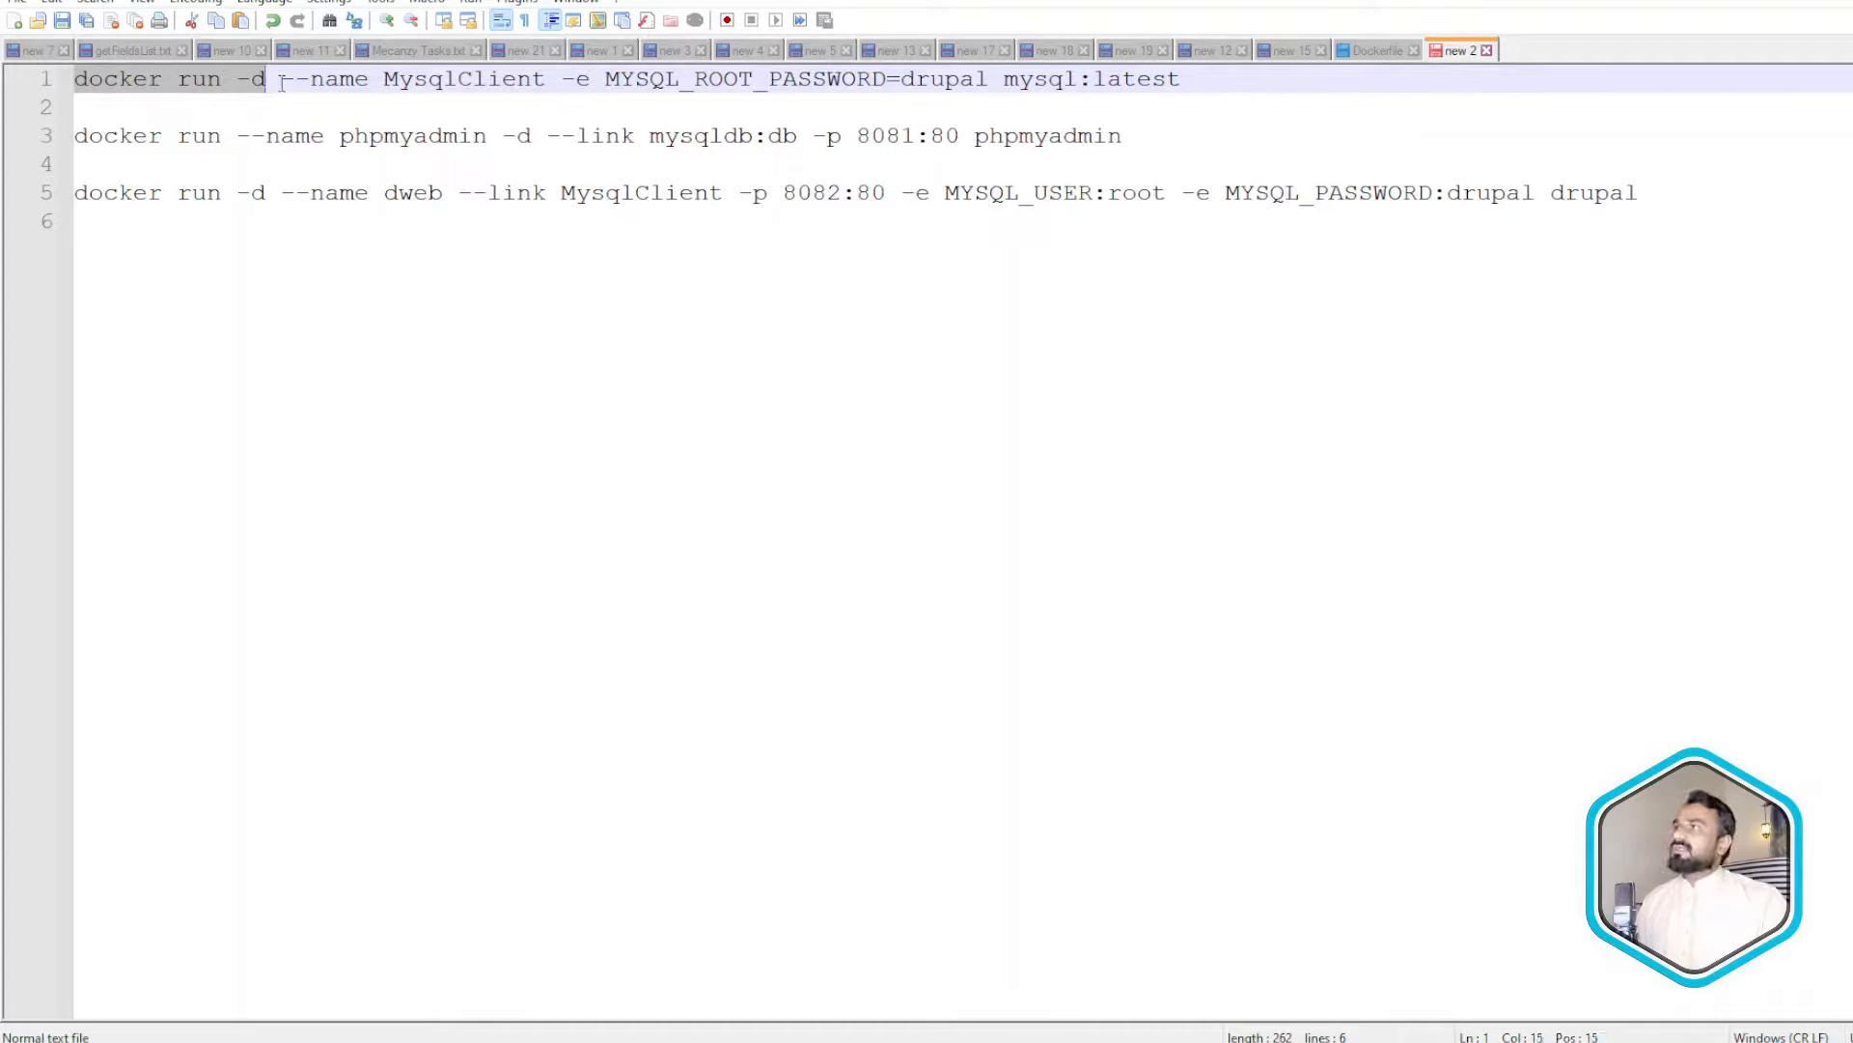
{"action": "left_click_drag", "start_coordinate": [280, 82], "coordinate": [356, 82]}
{"action": "double_click", "coordinate": [443, 81]}
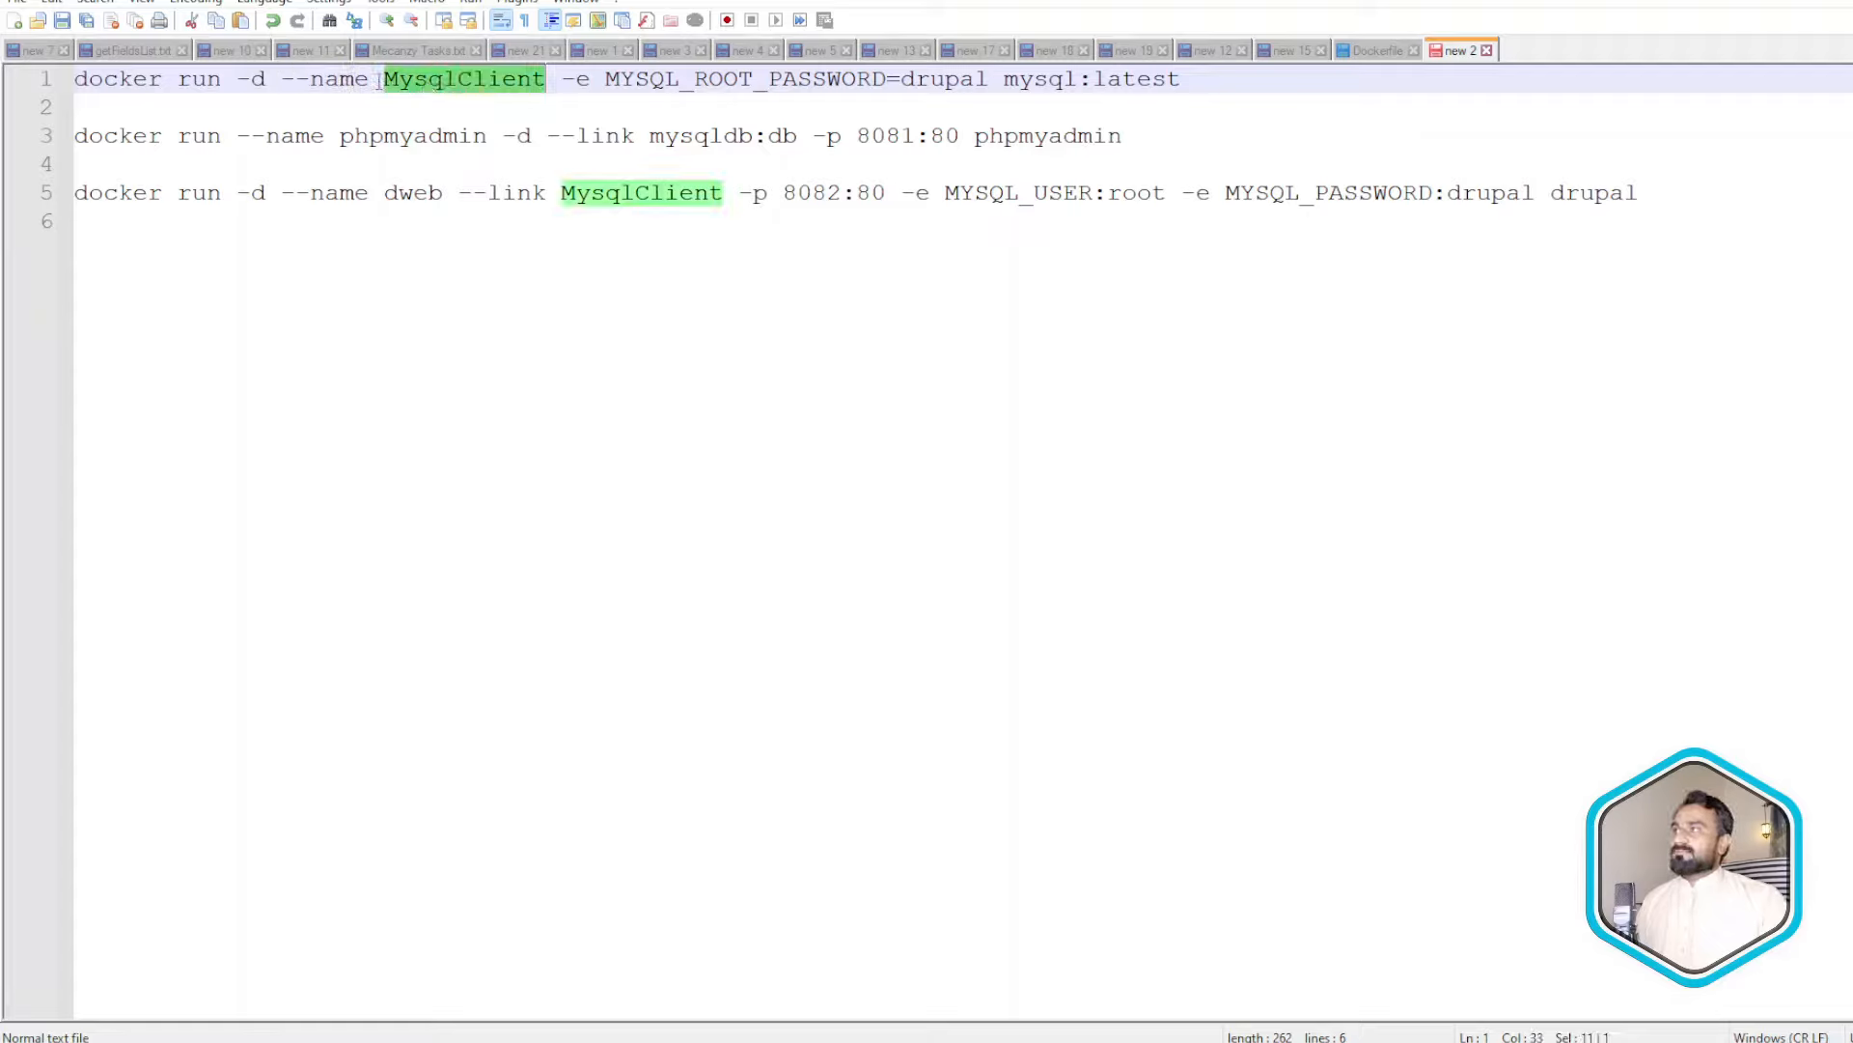
{"action": "left_click", "coordinate": [443, 82]}
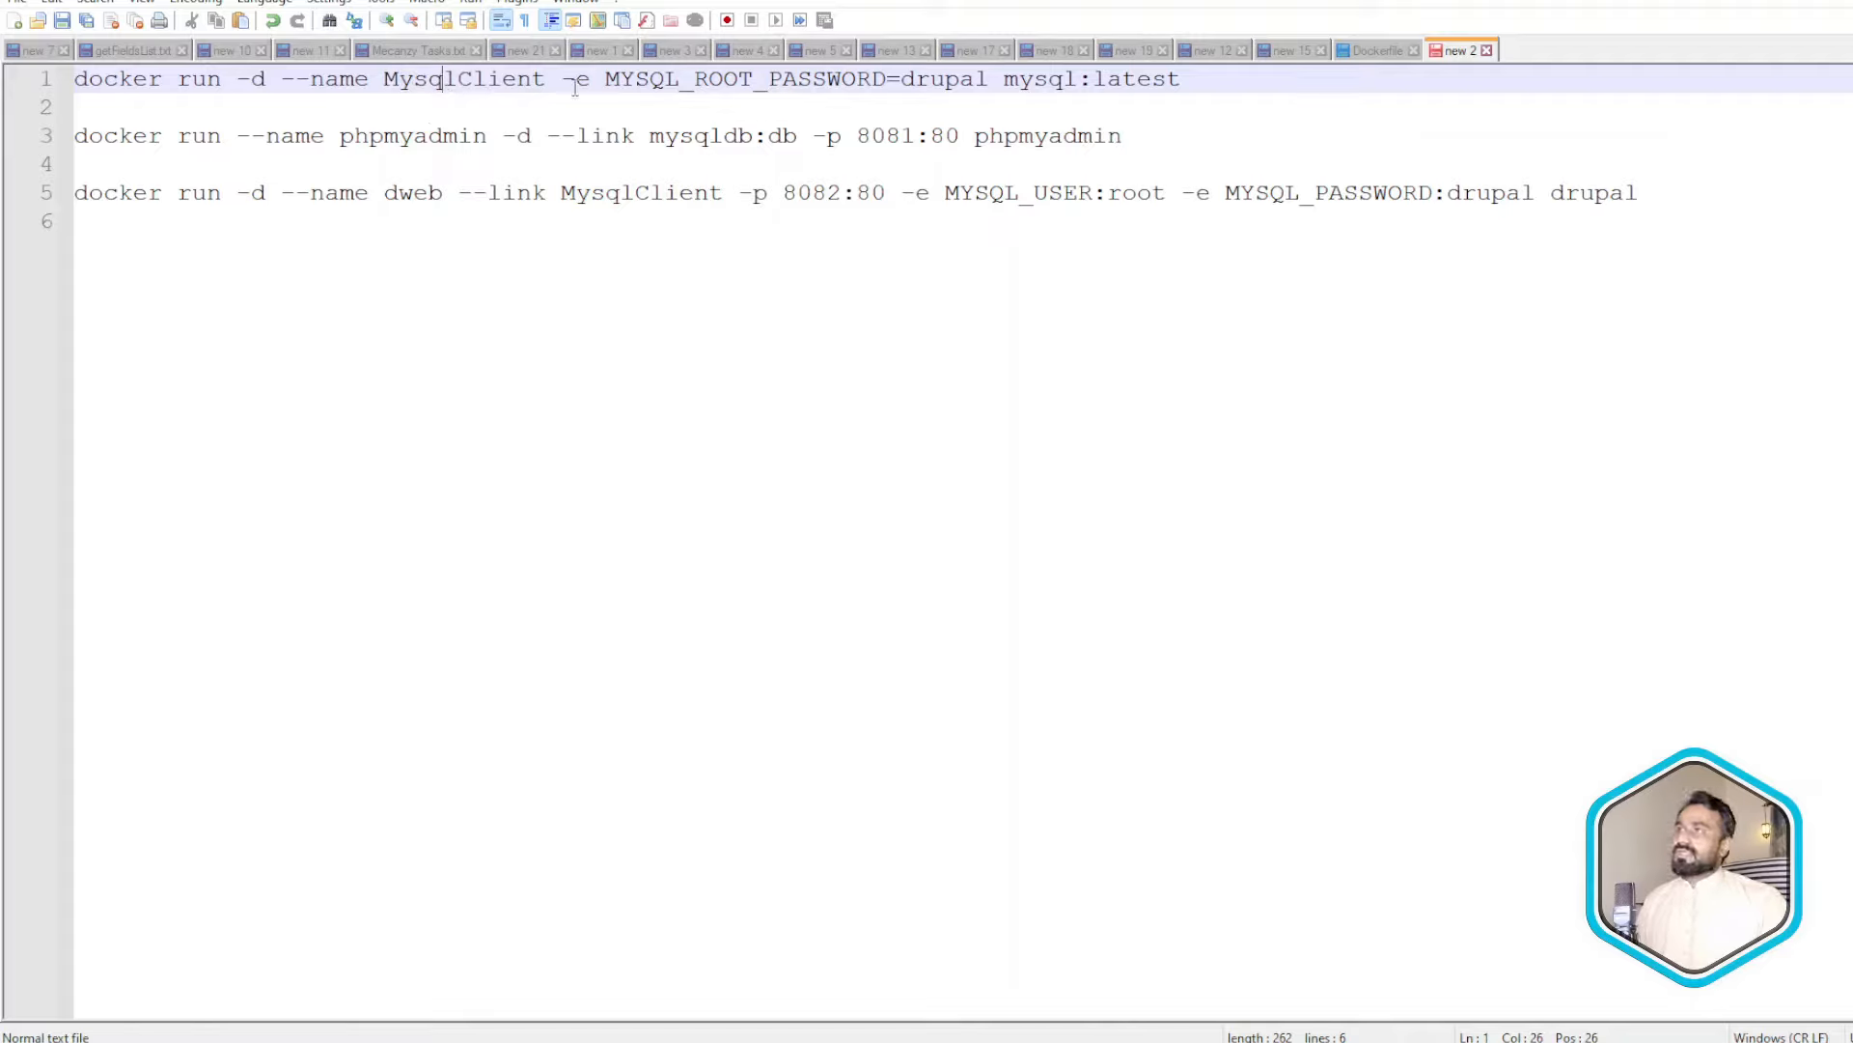
{"action": "left_click_drag", "start_coordinate": [563, 82], "coordinate": [586, 88]}
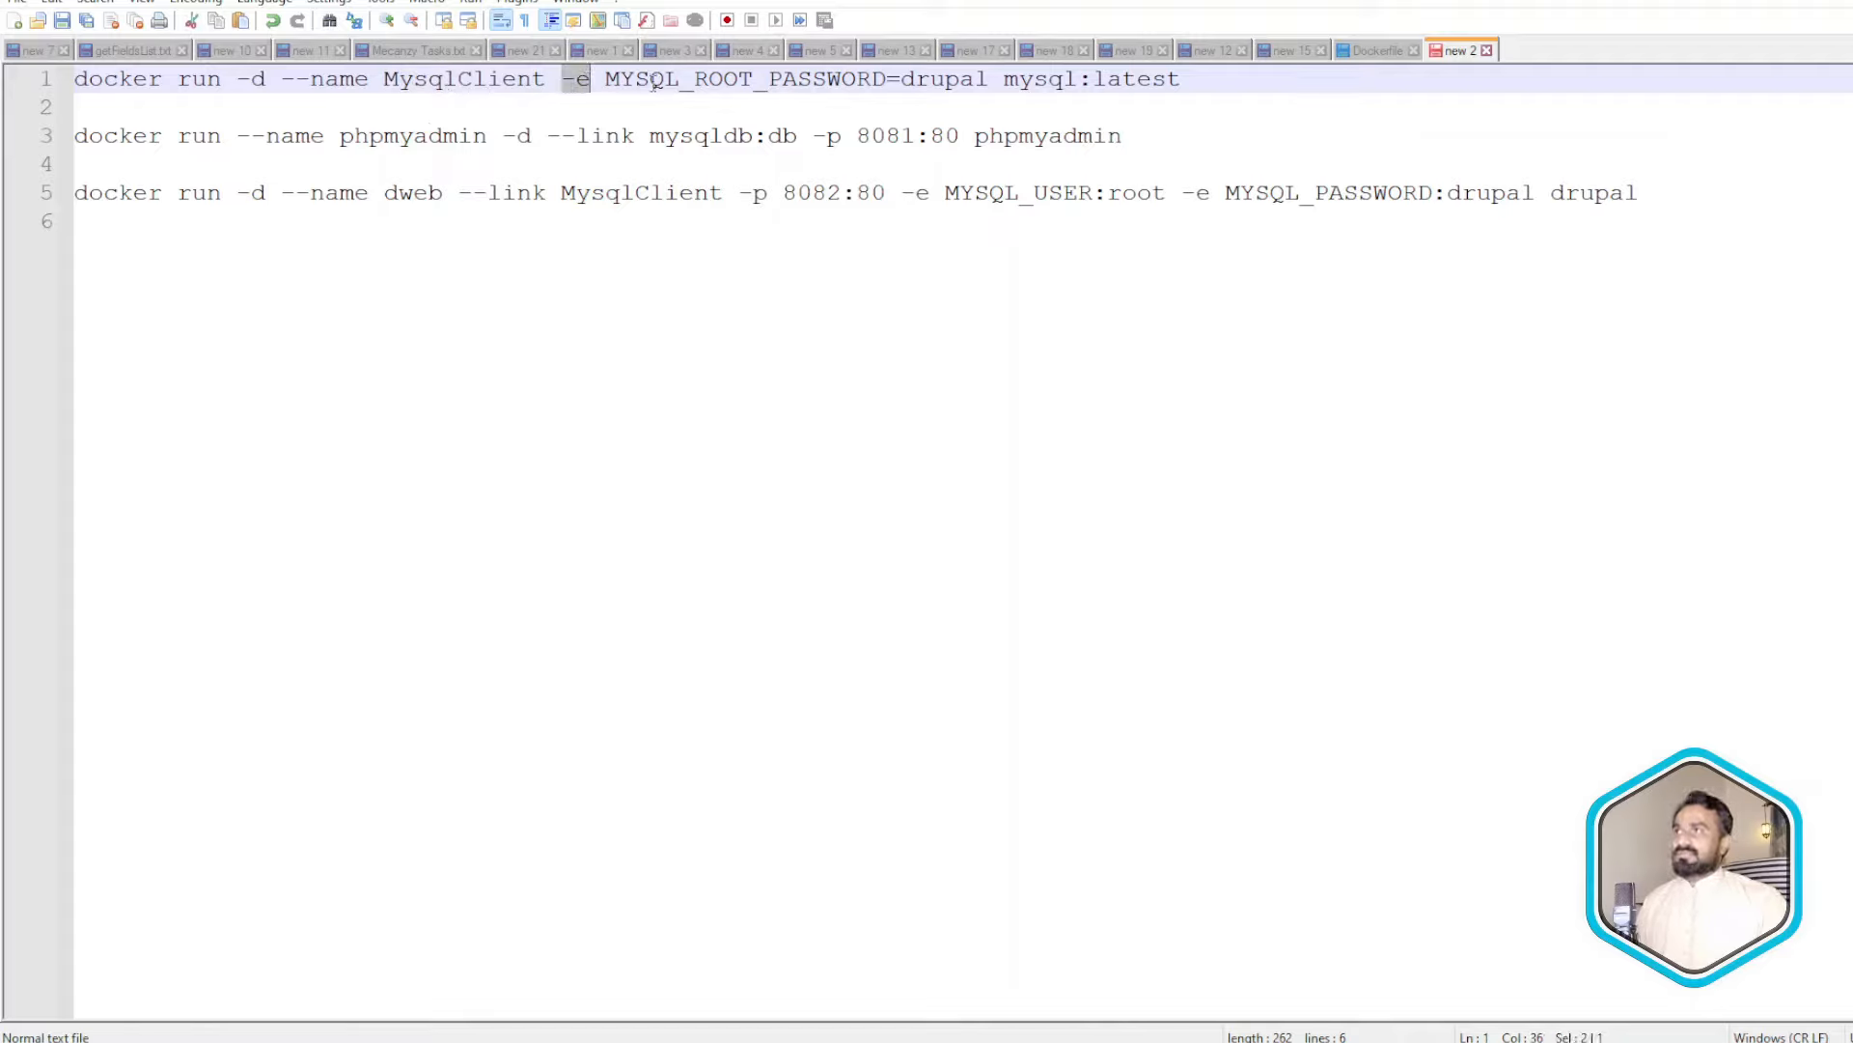
{"action": "left_click", "coordinate": [610, 81]}
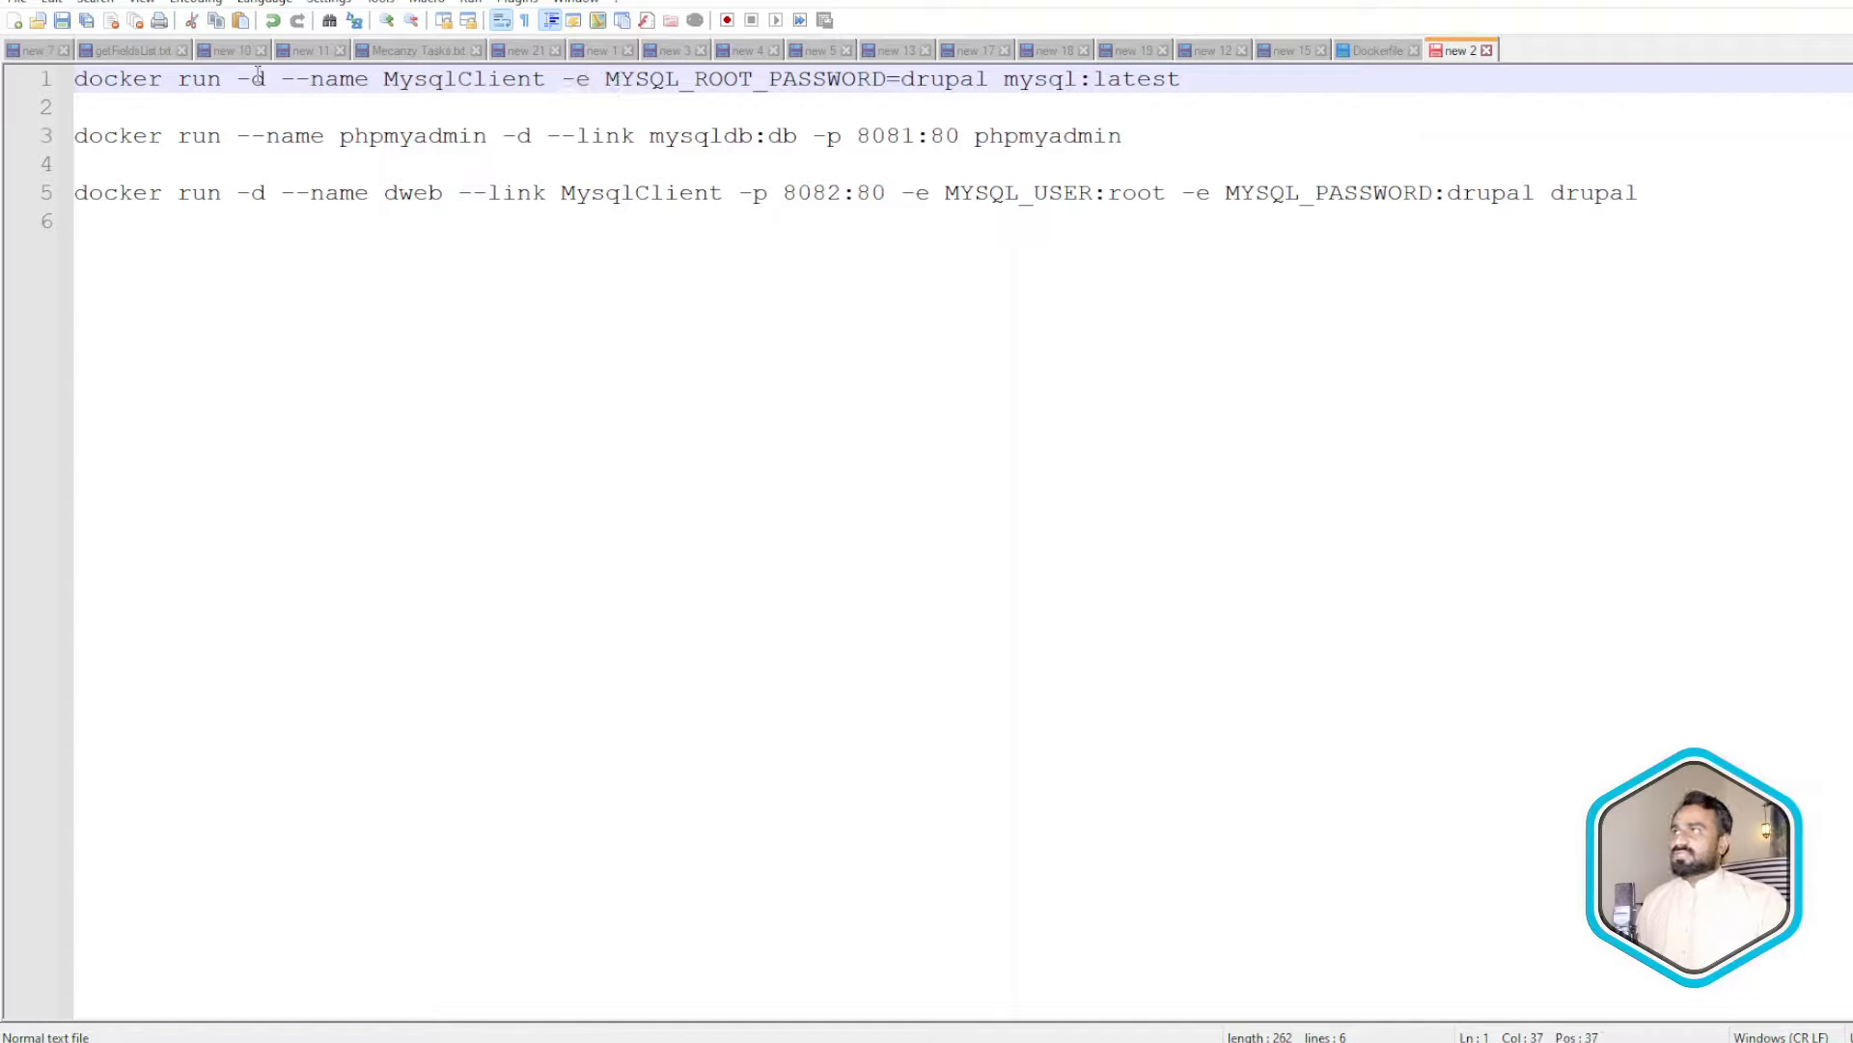
{"action": "double_click", "coordinate": [635, 81]}
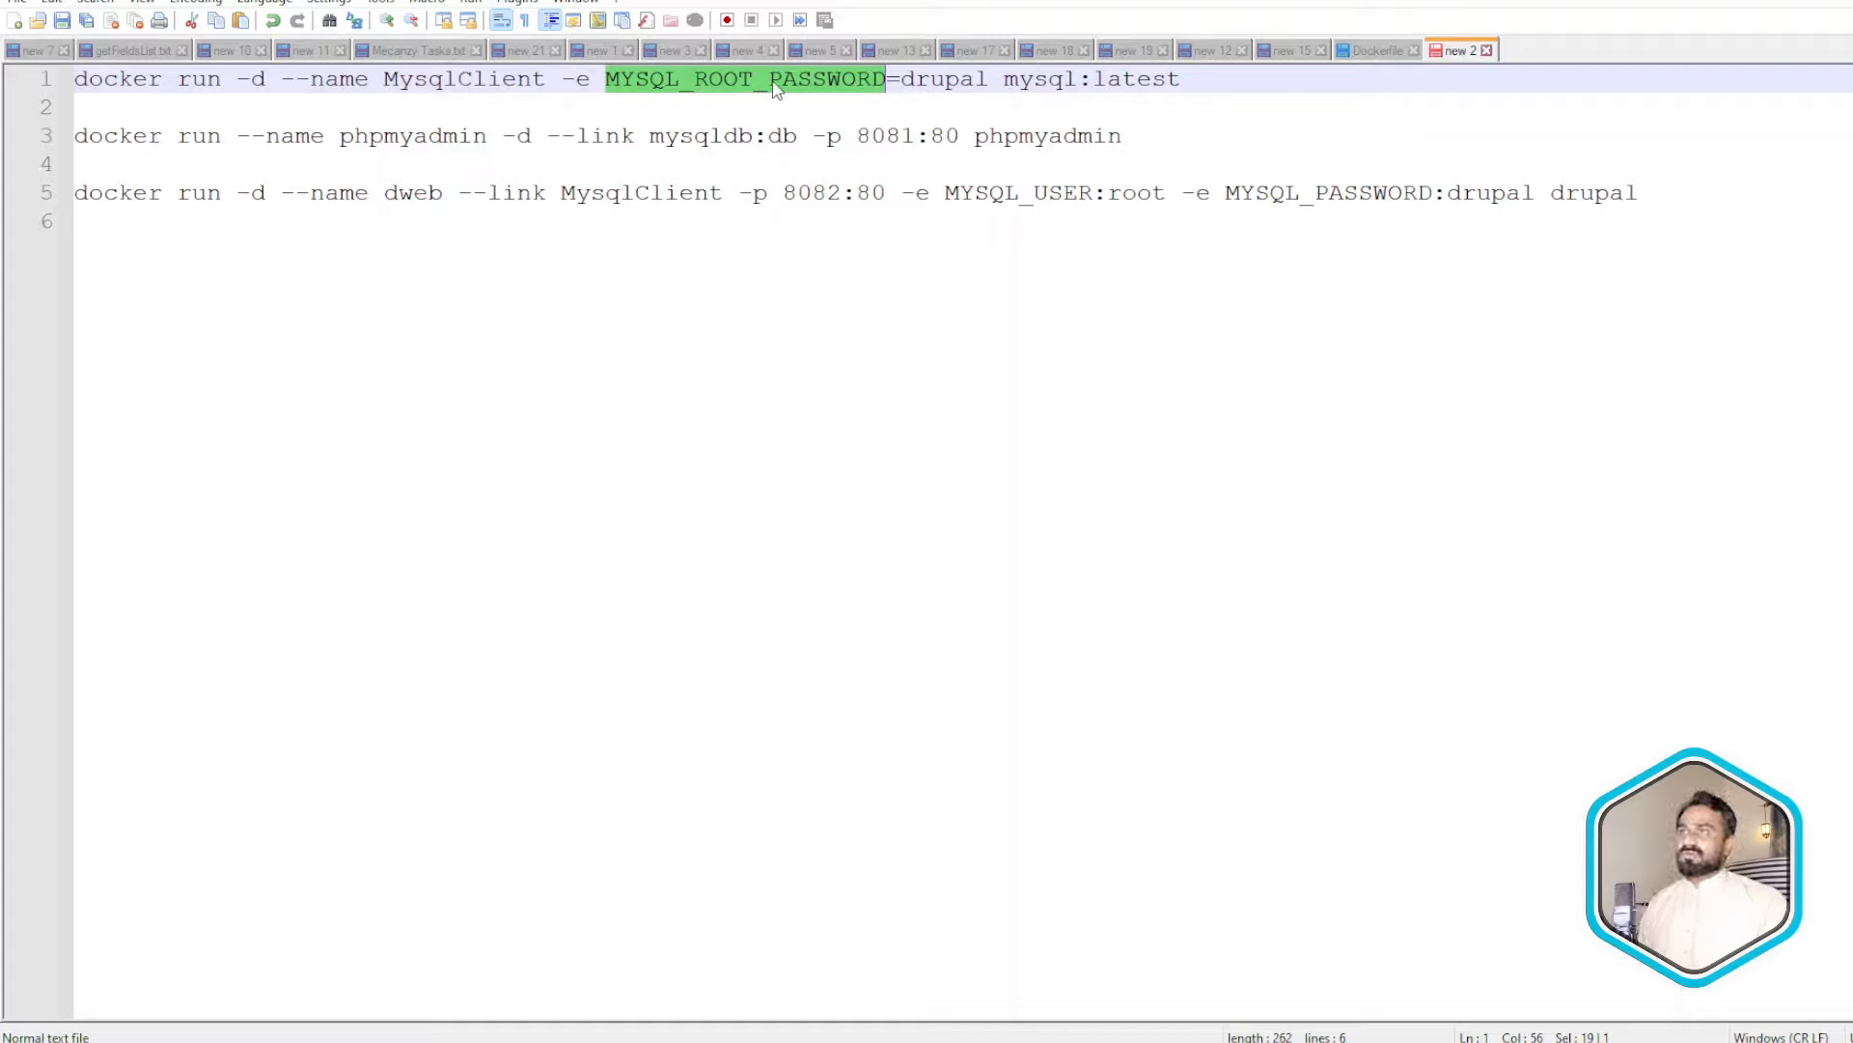
{"action": "double_click", "coordinate": [675, 83]}
{"action": "left_click", "coordinate": [931, 82]}
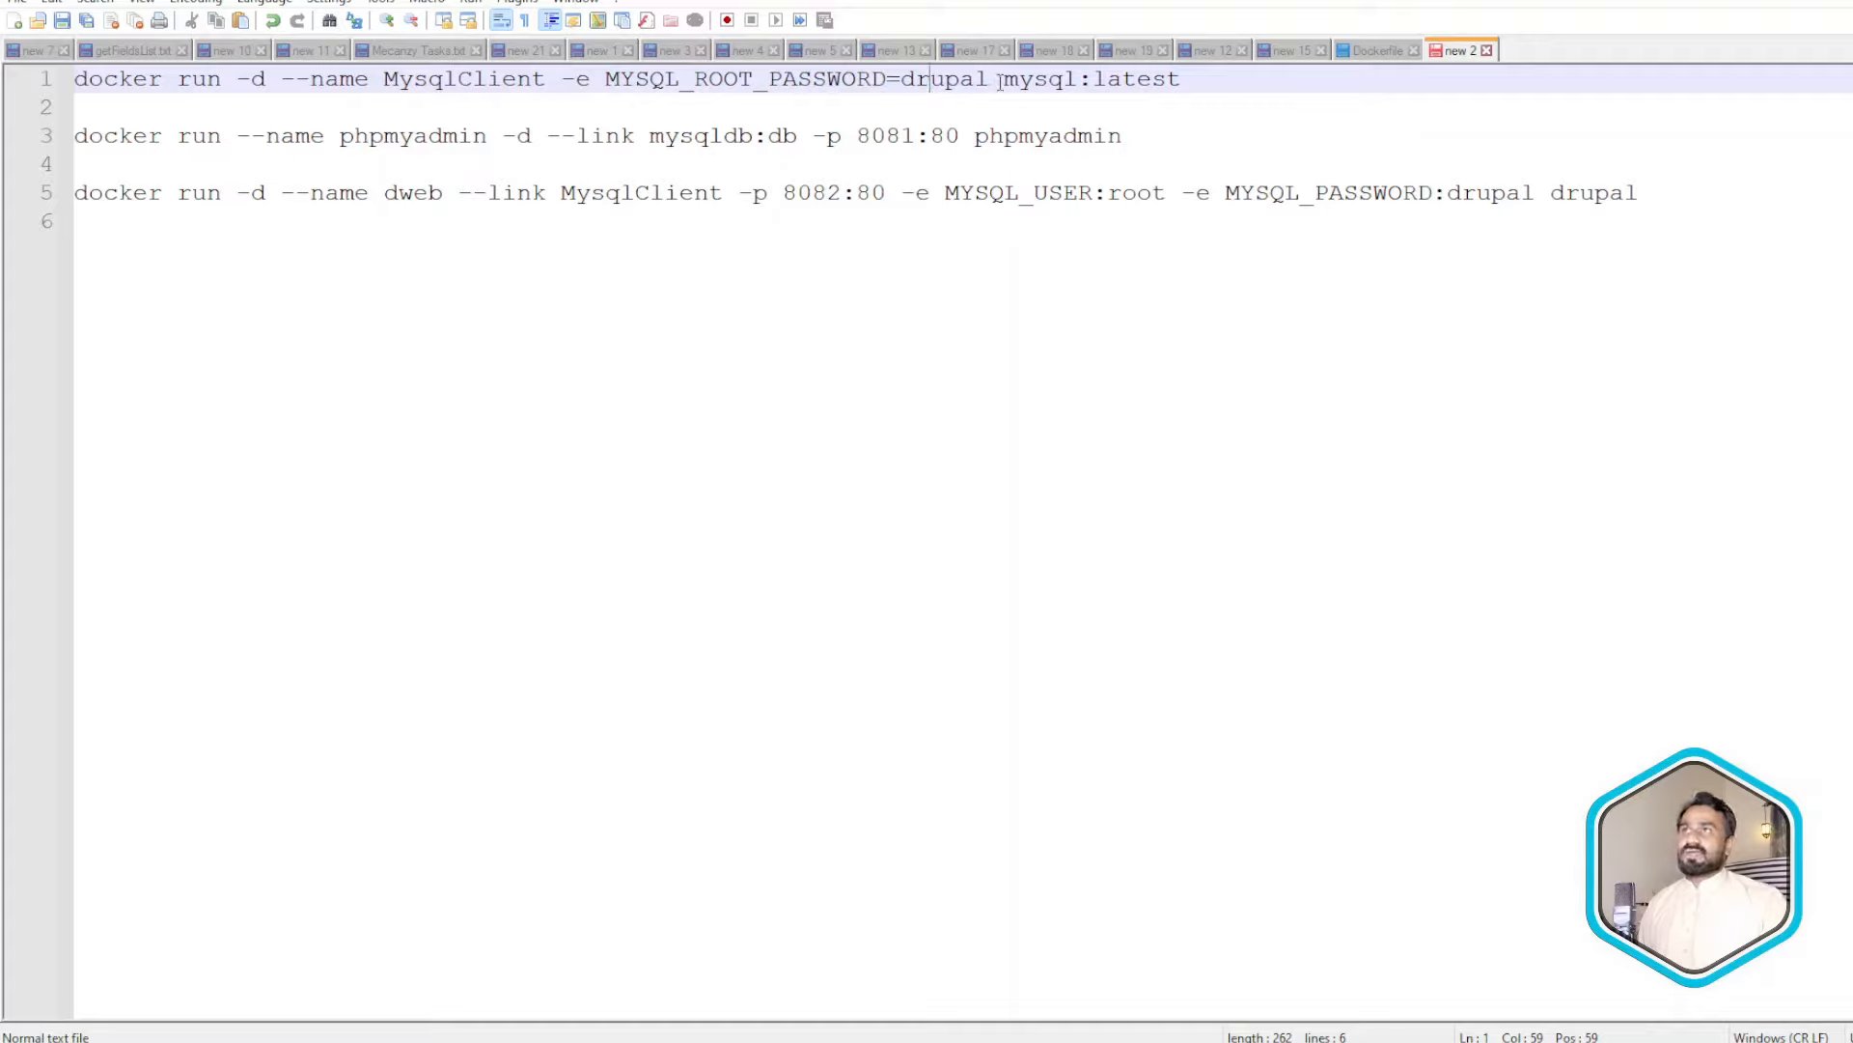
{"action": "left_click_drag", "start_coordinate": [1005, 82], "coordinate": [1200, 79]}
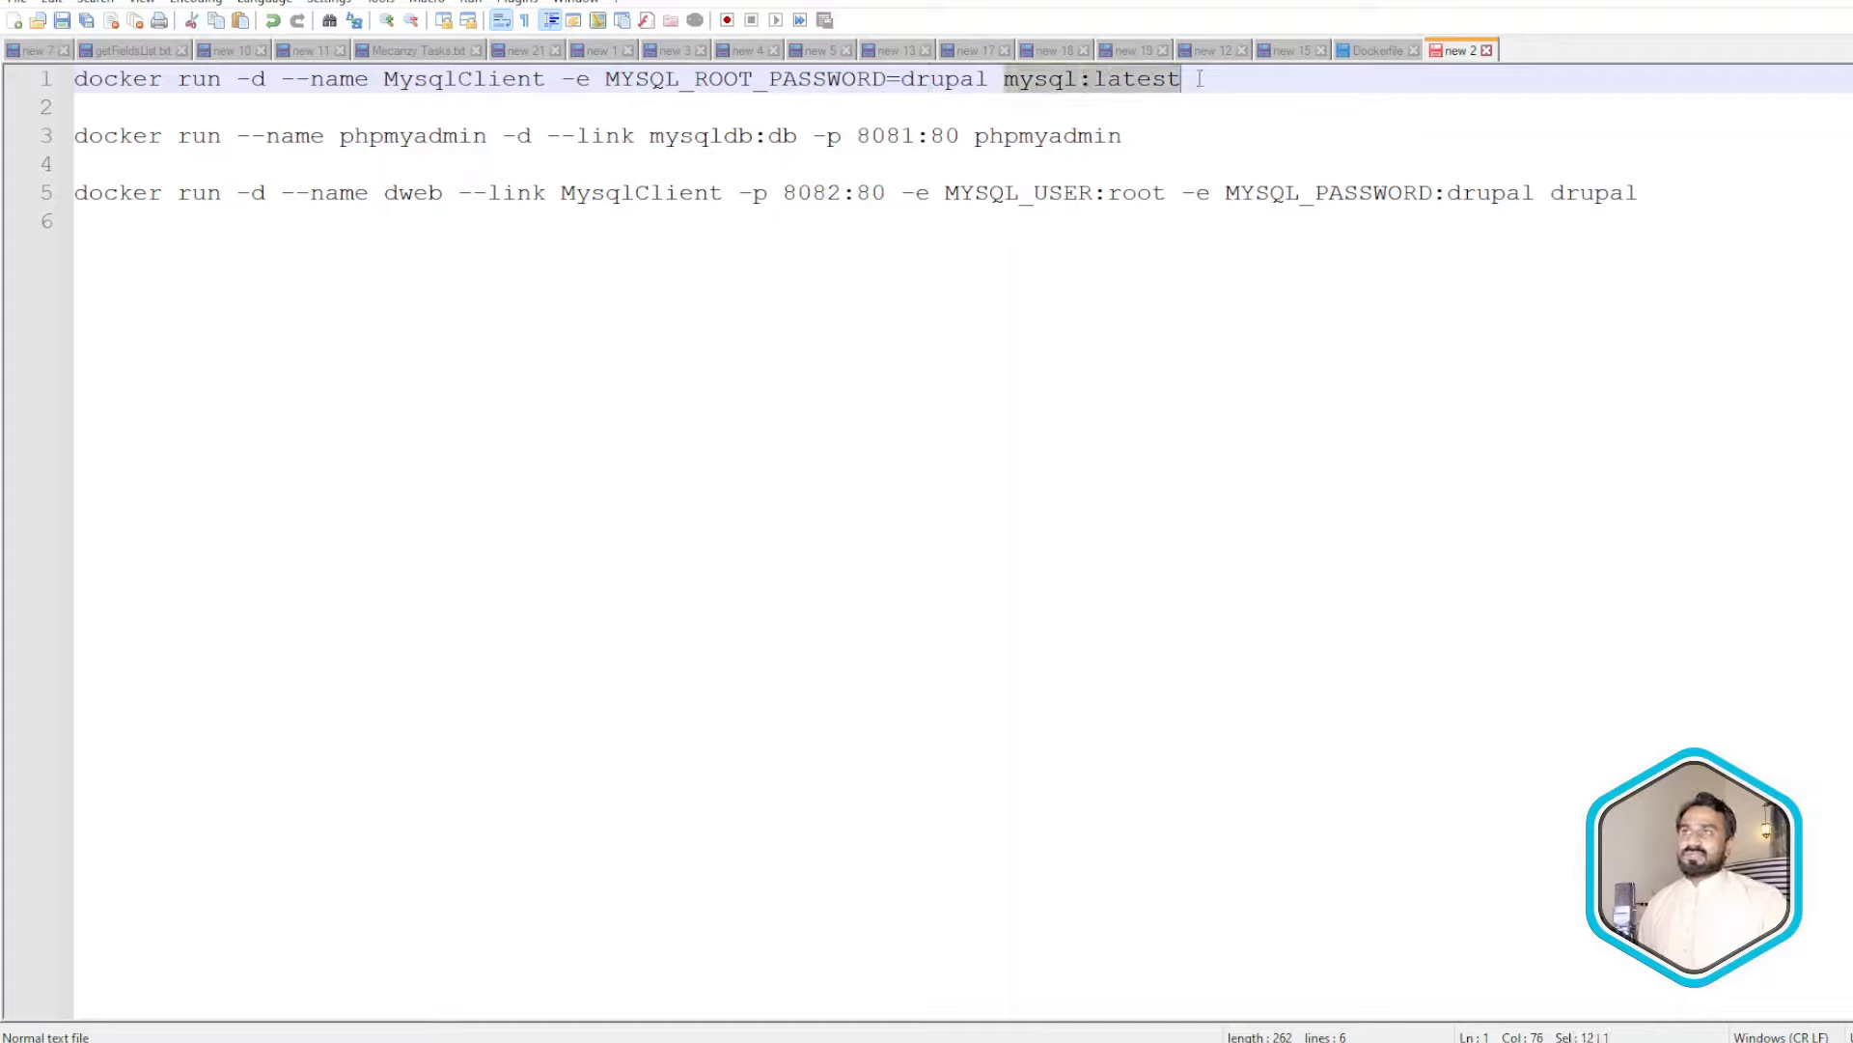
{"action": "double_click", "coordinate": [1137, 79]}
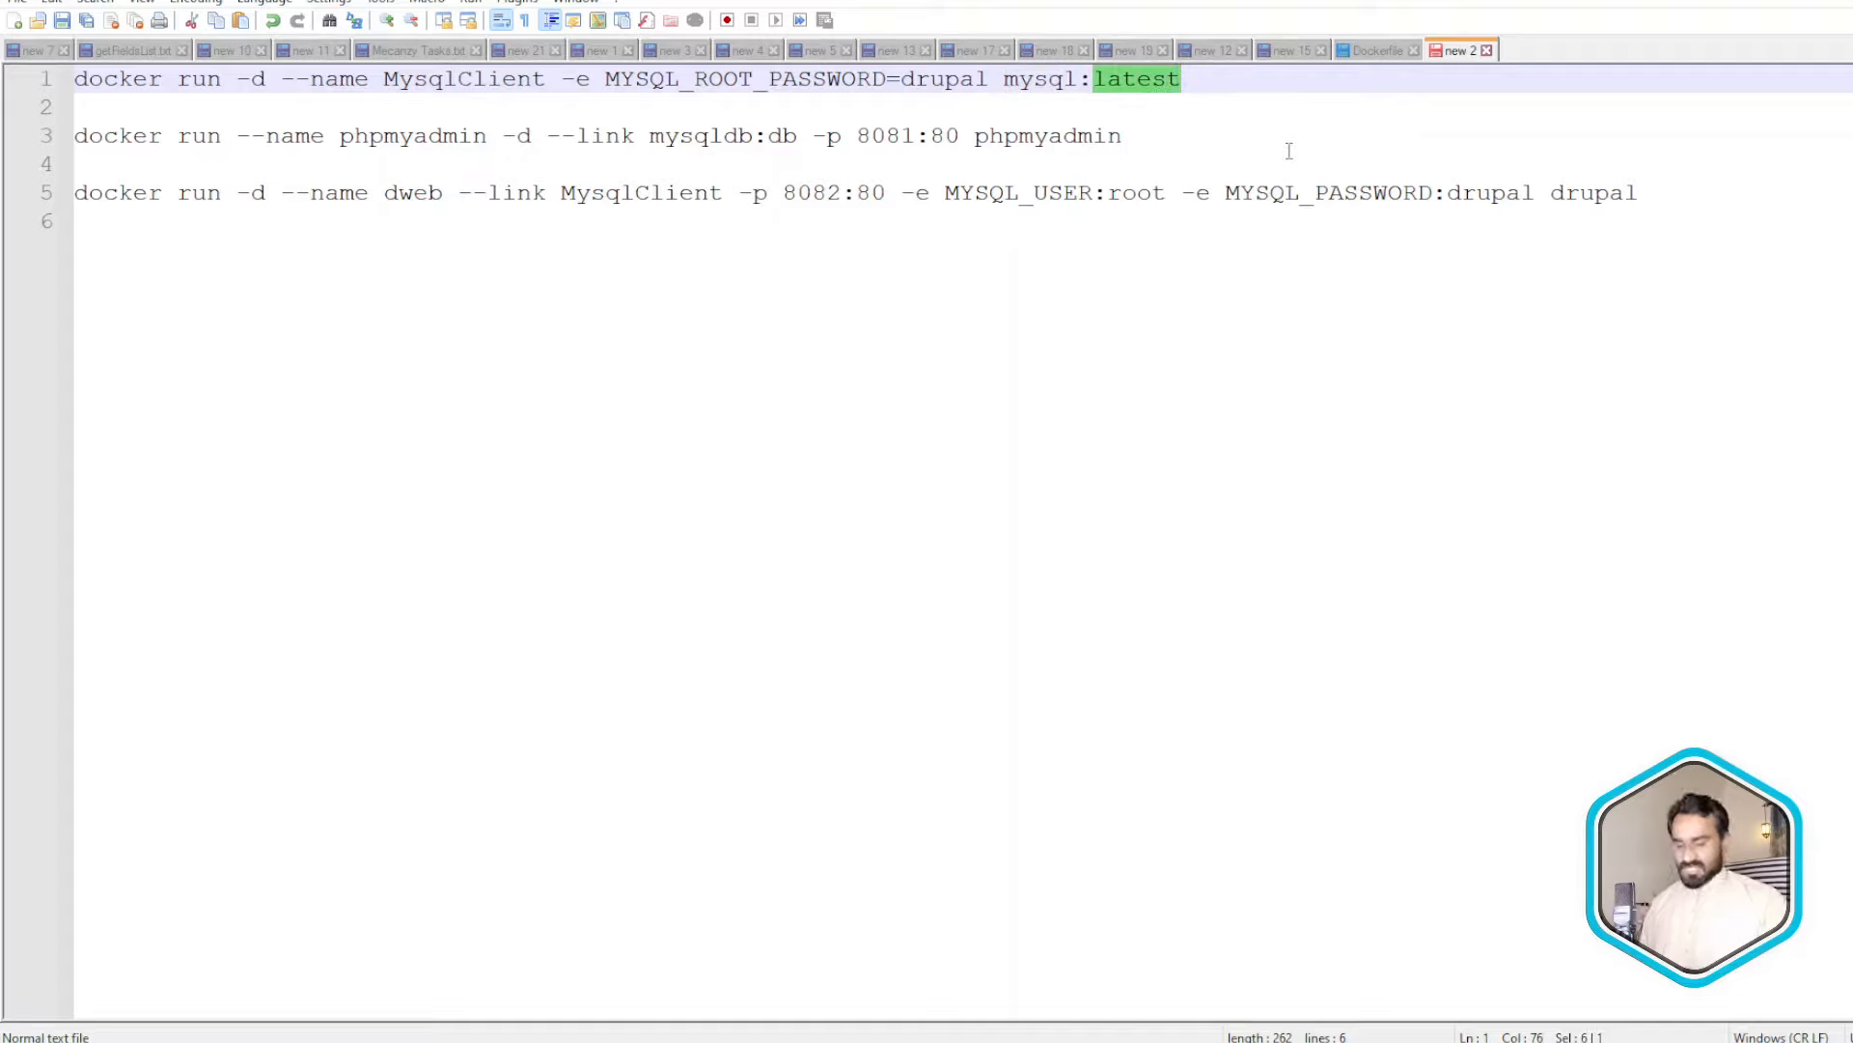
- Strip ':latest' so the MysqlClient run command on line 1 ends with mysql, and copy it
{"action": "key", "text": "BackSpace"}
{"action": "key", "text": "BackSpace"}
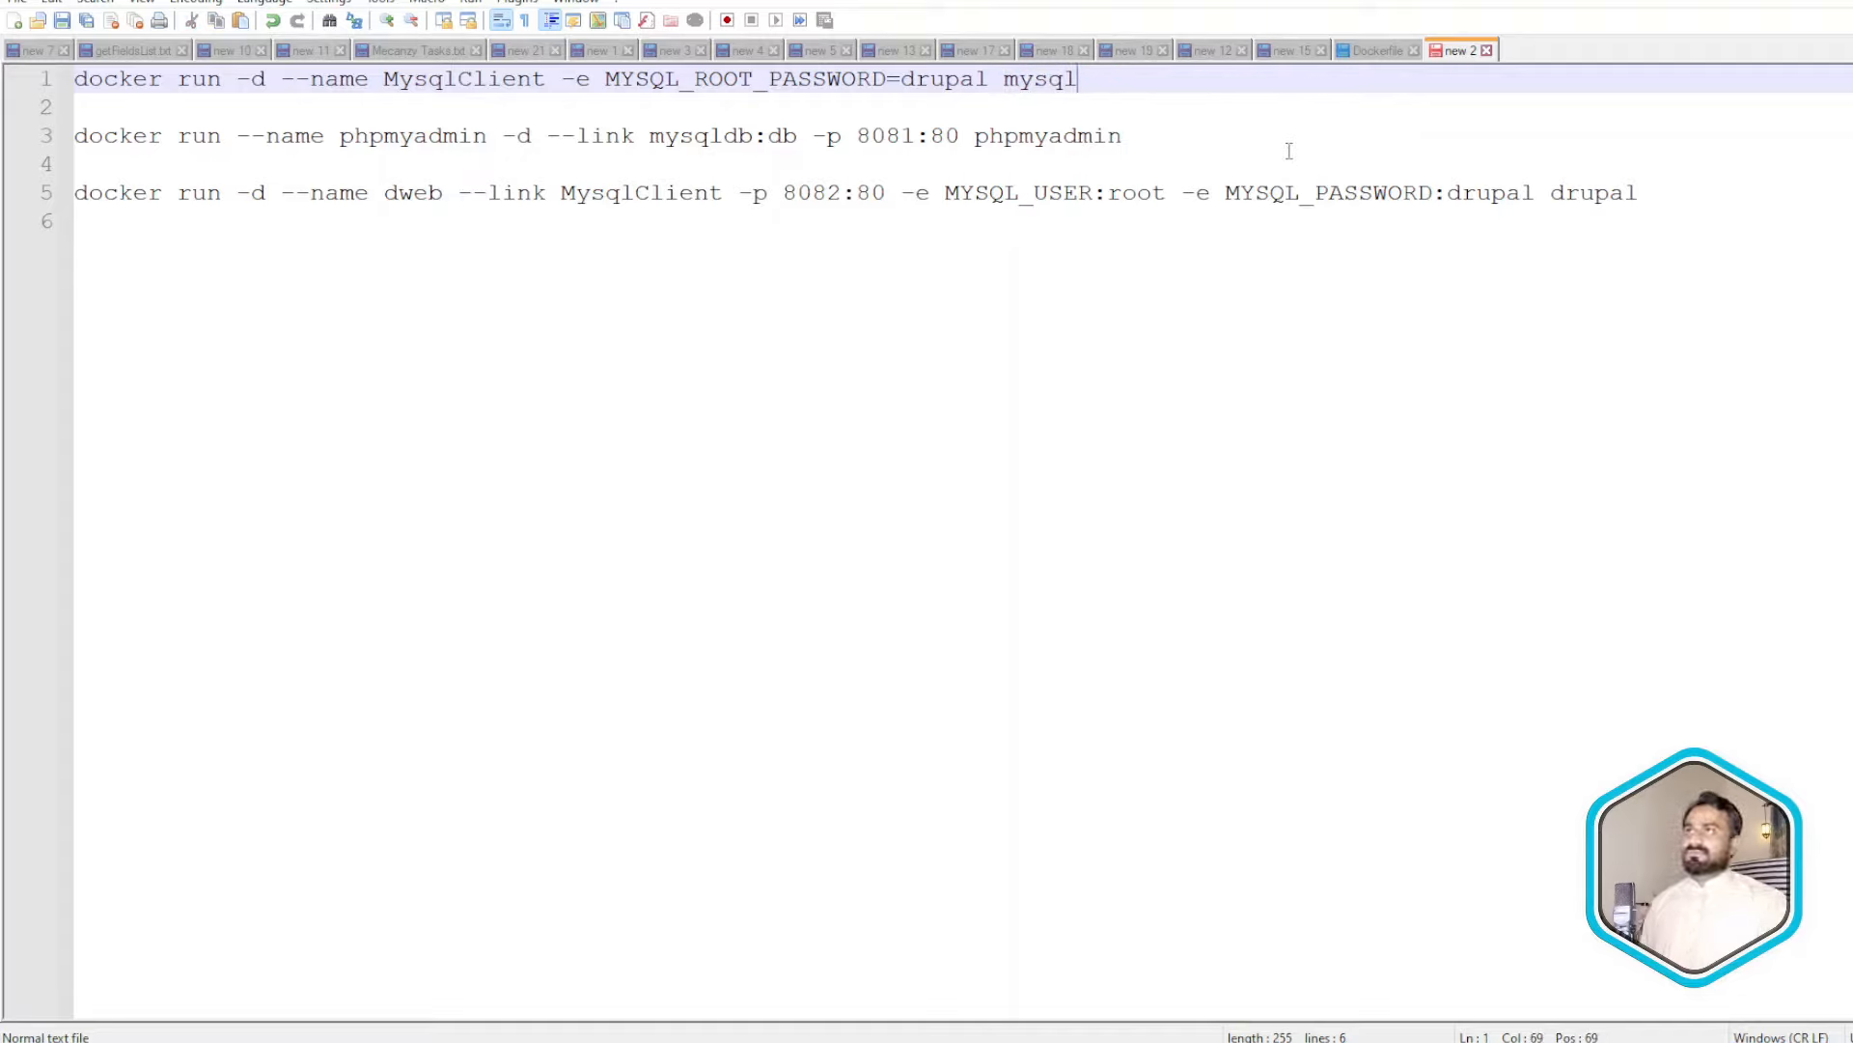
{"action": "left_click_drag", "start_coordinate": [1139, 79], "coordinate": [12, 89]}
{"action": "key", "text": "ctrl+c"}
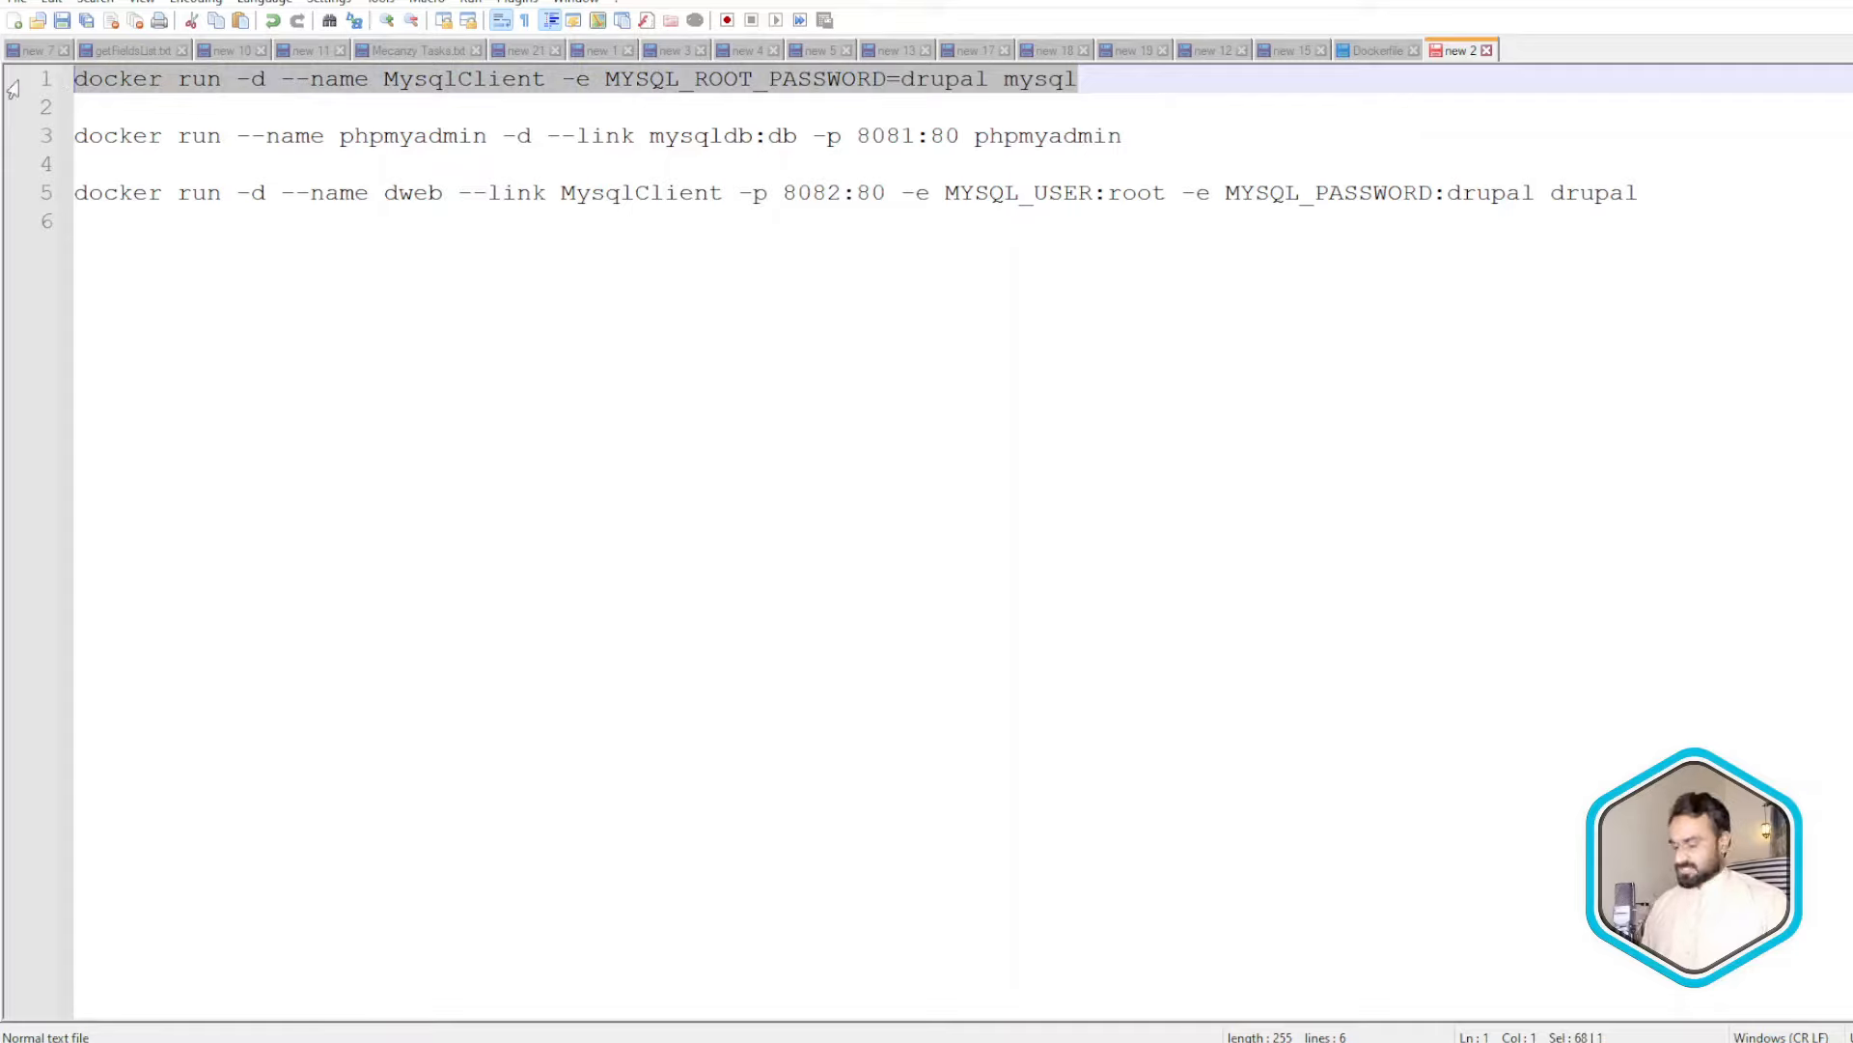
{"action": "double_click", "coordinate": [1012, 85]}
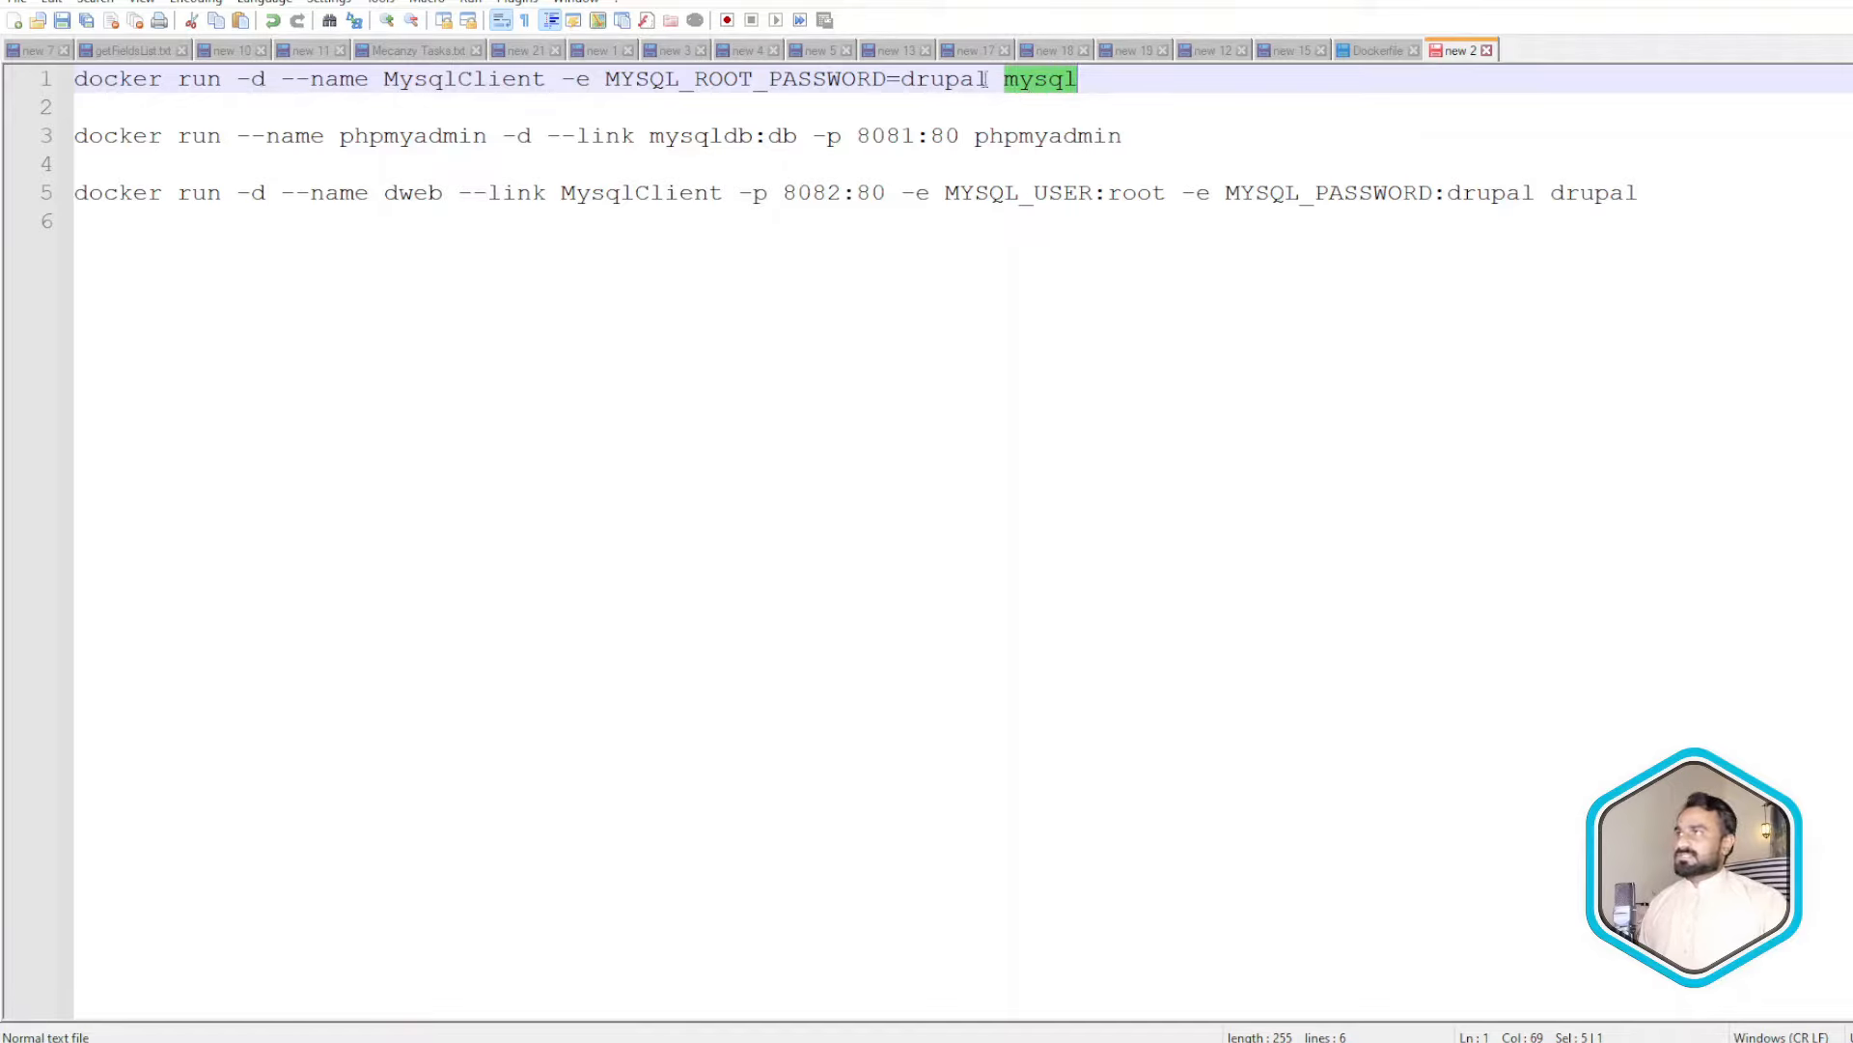
{"action": "key", "text": "alt+Tab"}
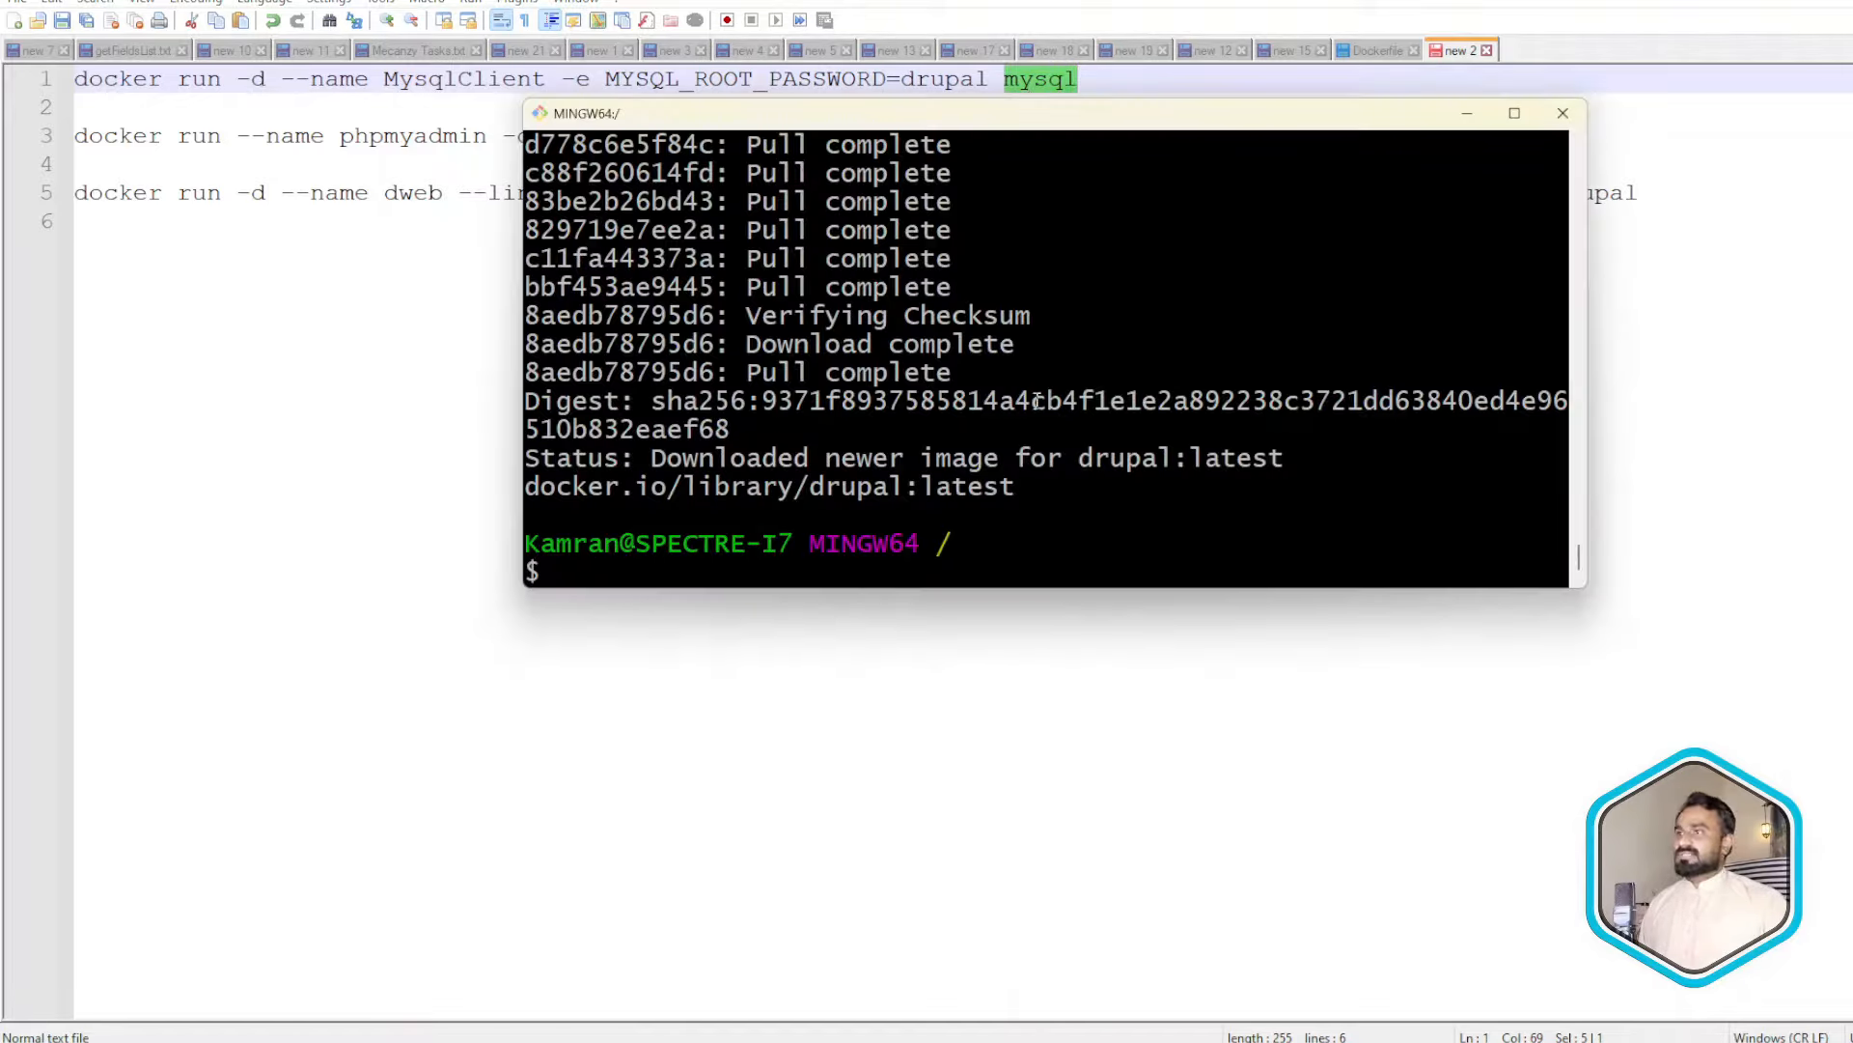
- Paste the MysqlClient docker run command into Git Bash and run it
{"action": "right_click", "coordinate": [1059, 428]}
{"action": "left_click", "coordinate": [1120, 486]}
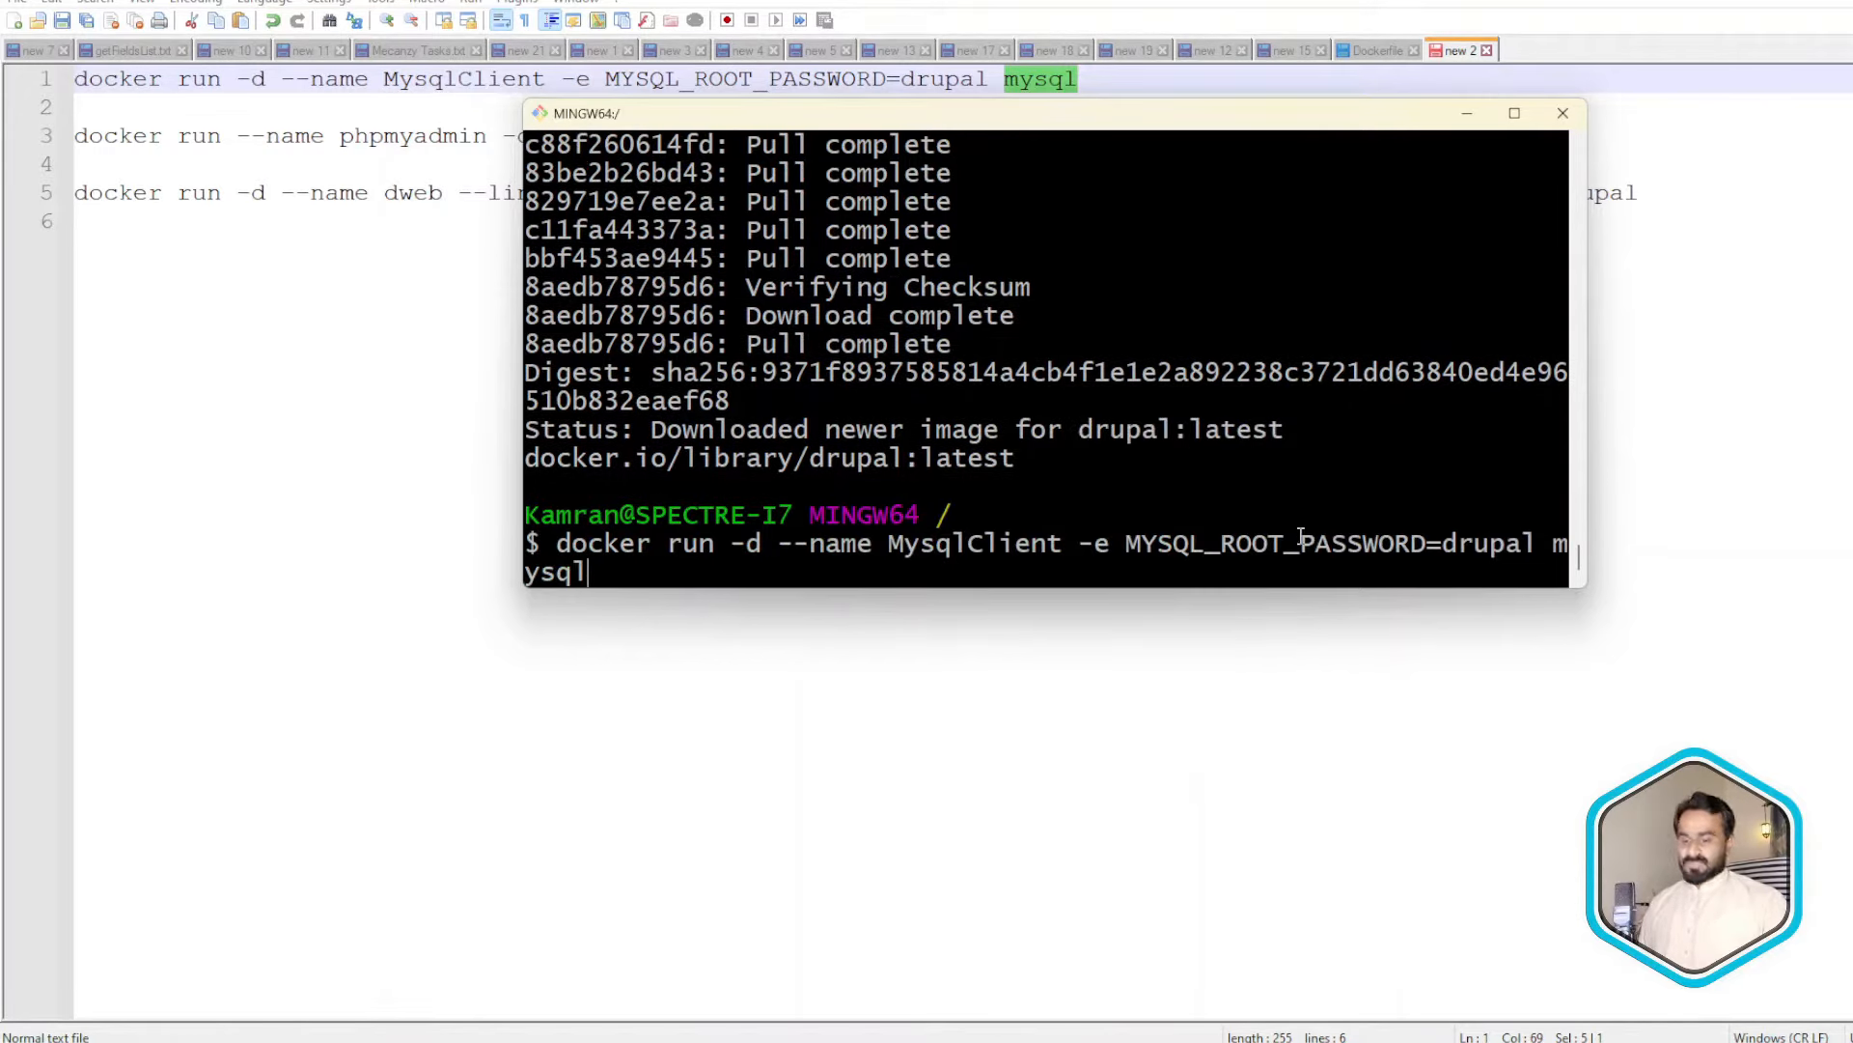
{"action": "key", "text": "Return"}
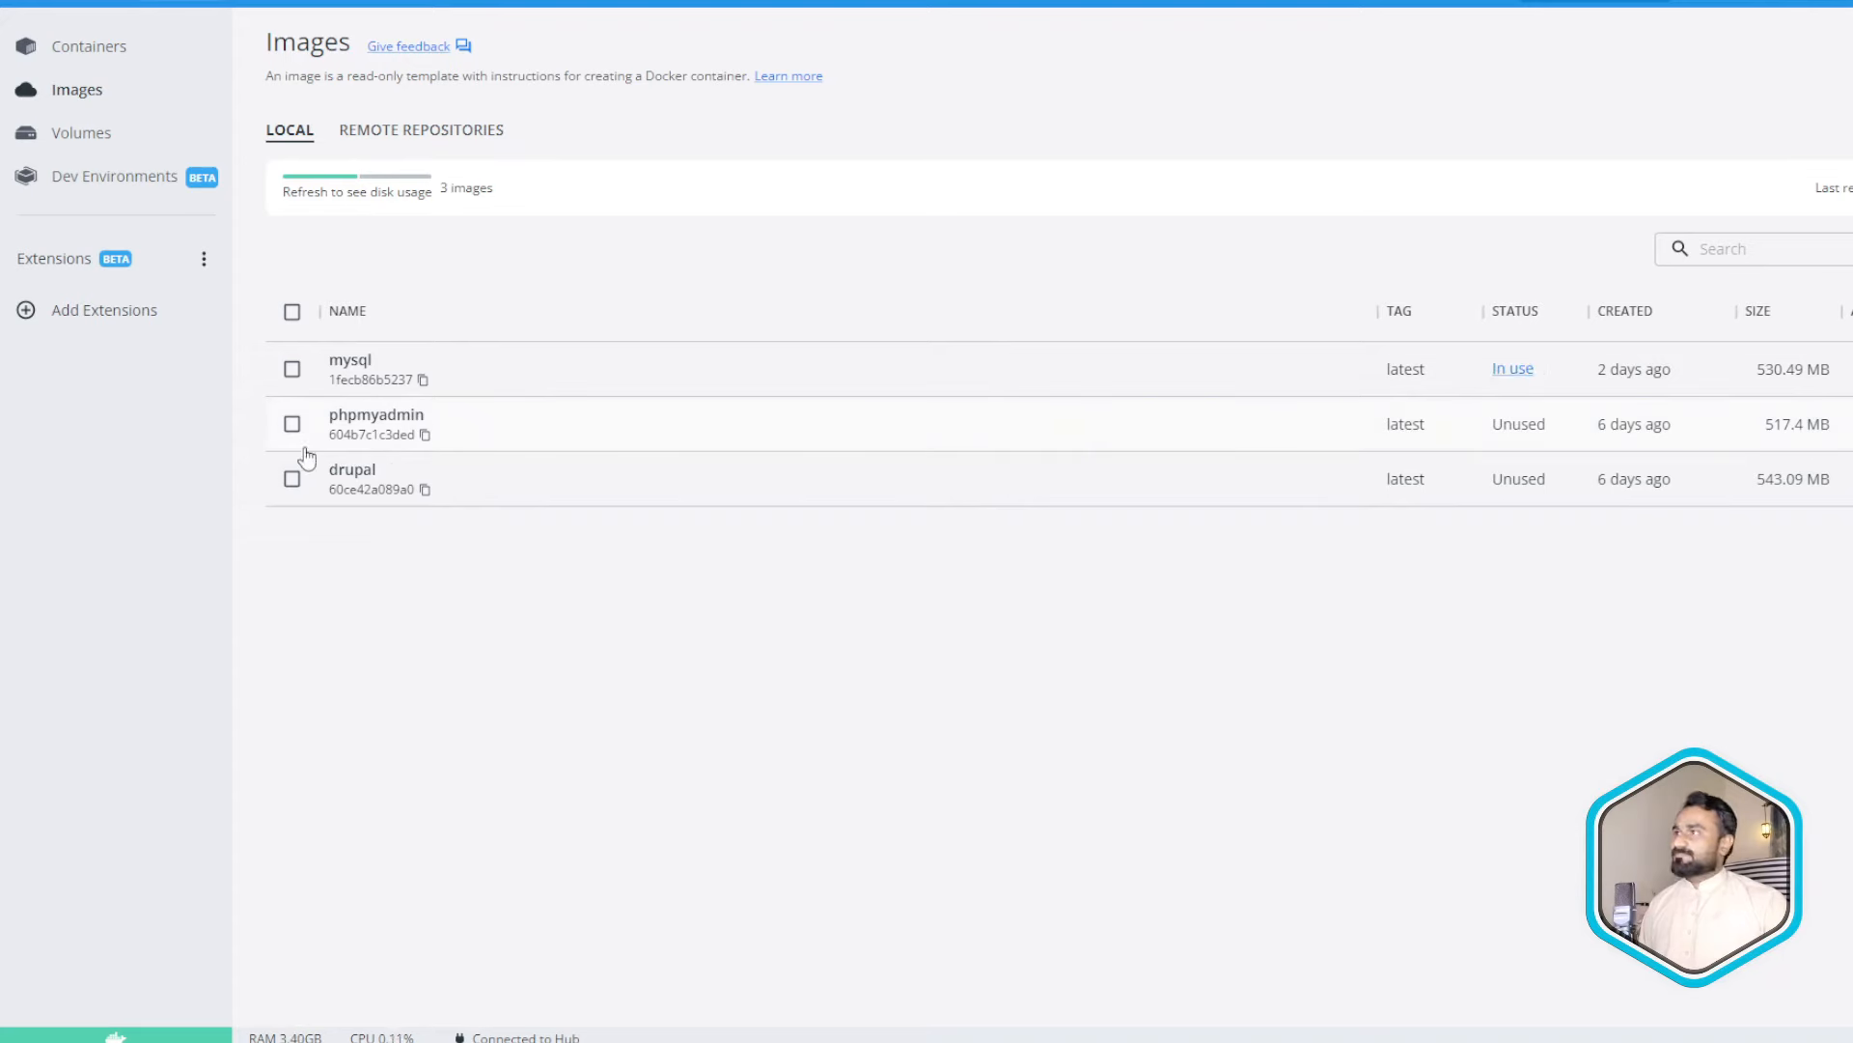
- Confirm in Docker Desktop's Containers list that MysqlClient is running from mysql:latest
{"action": "left_click", "coordinate": [89, 47]}
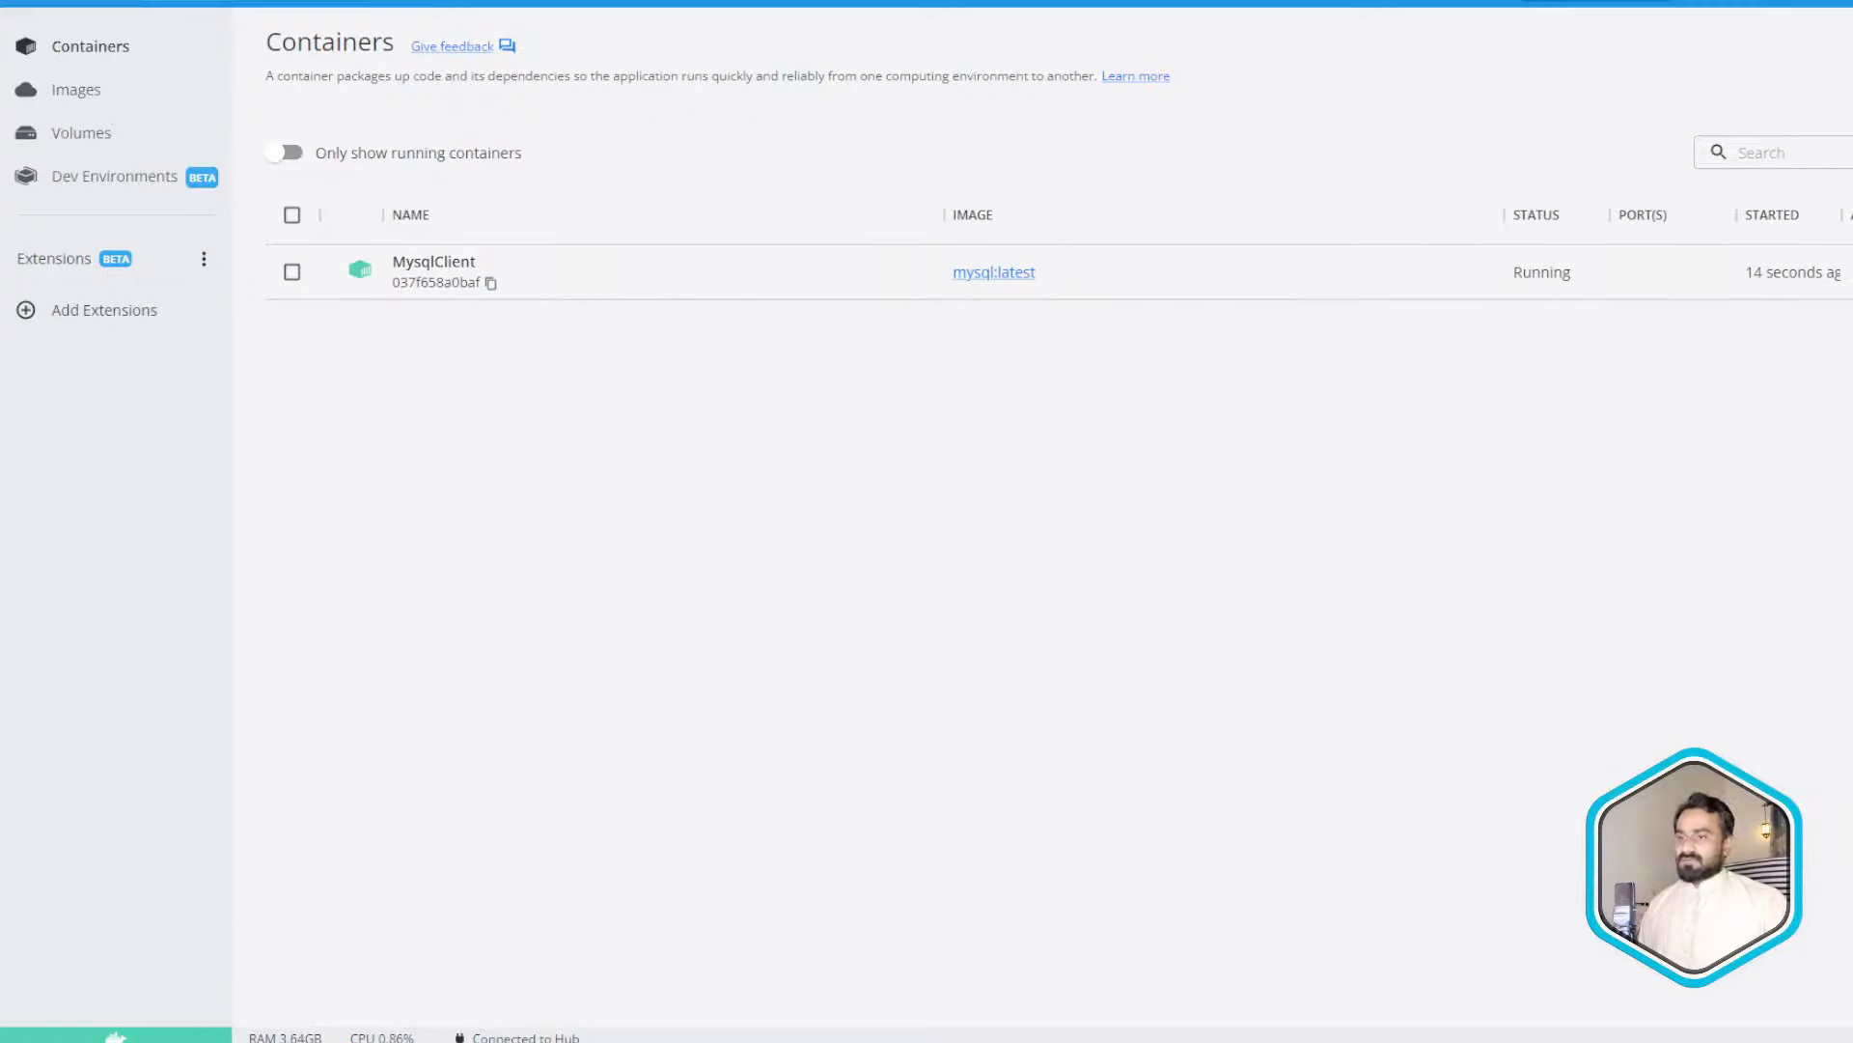
{"action": "key", "text": "alt+Tab"}
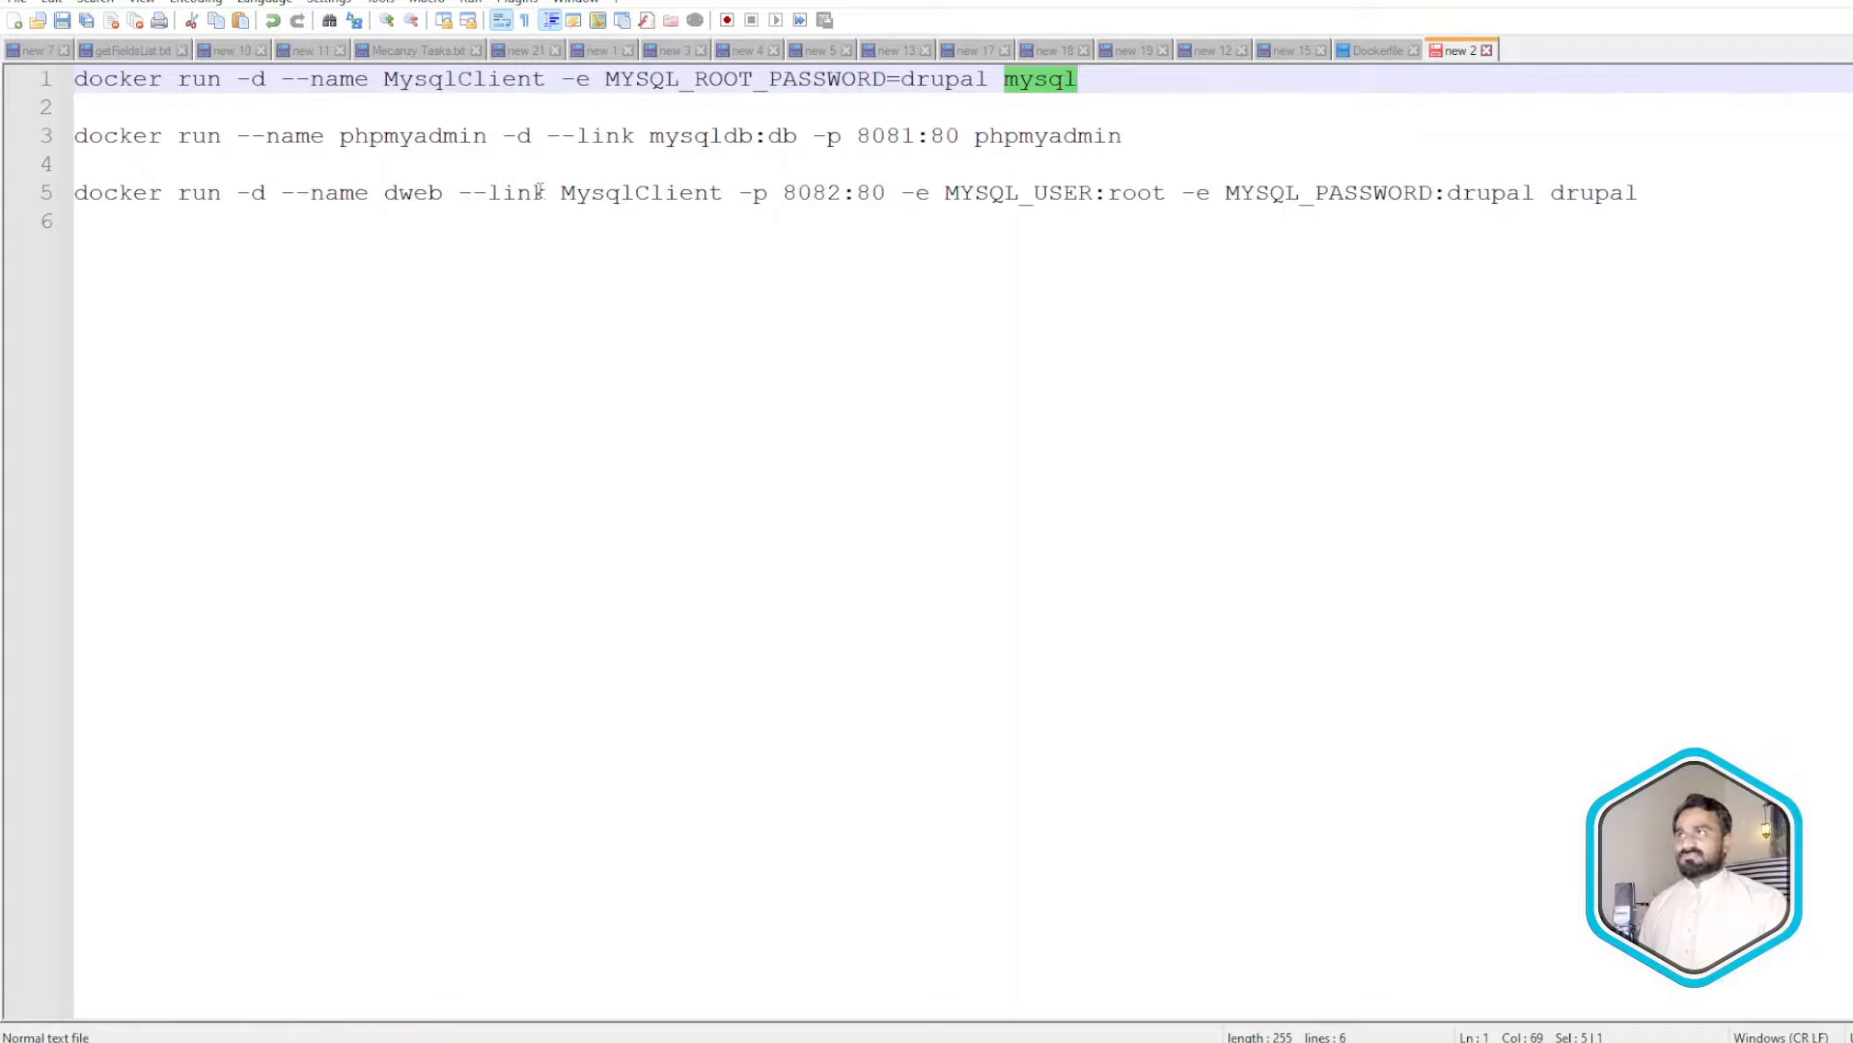
- Replace the linked container mysqldb with MysqlClient in the phpmyadmin command on line 3
{"action": "left_click", "coordinate": [176, 138]}
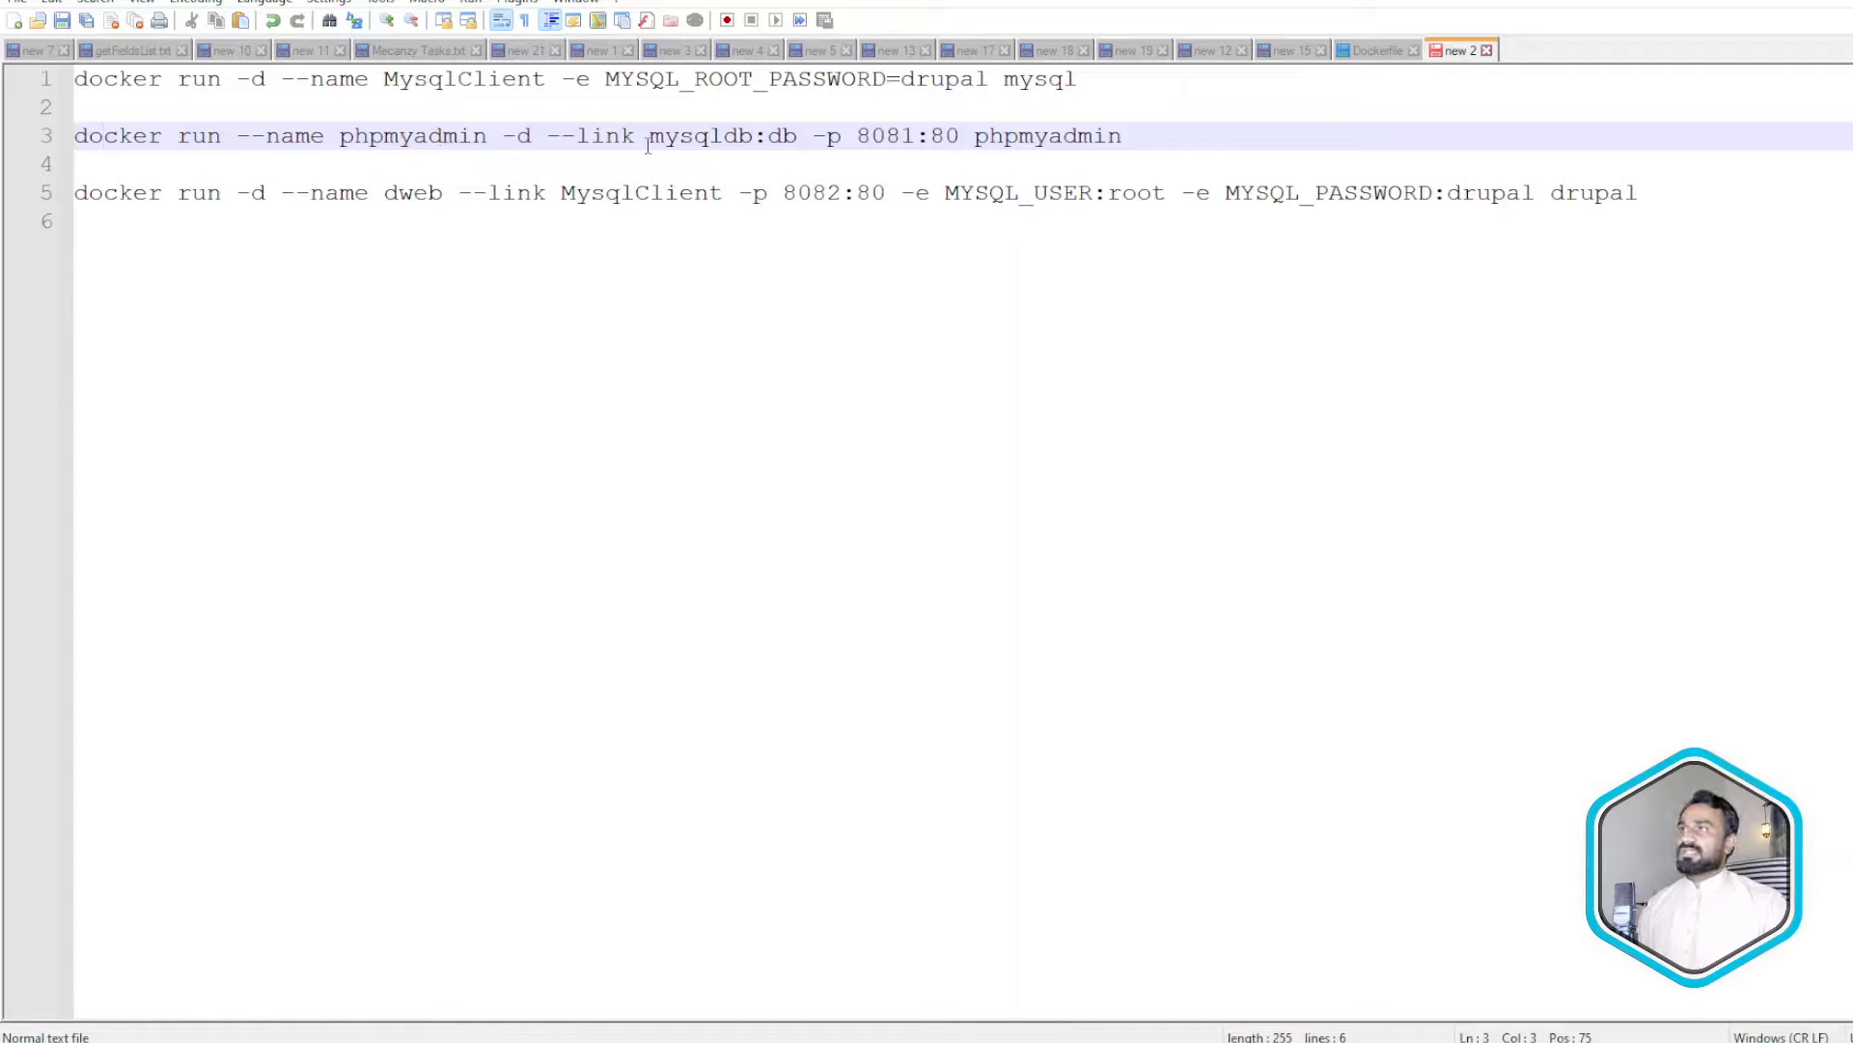
{"action": "left_click_drag", "start_coordinate": [549, 135], "coordinate": [633, 136]}
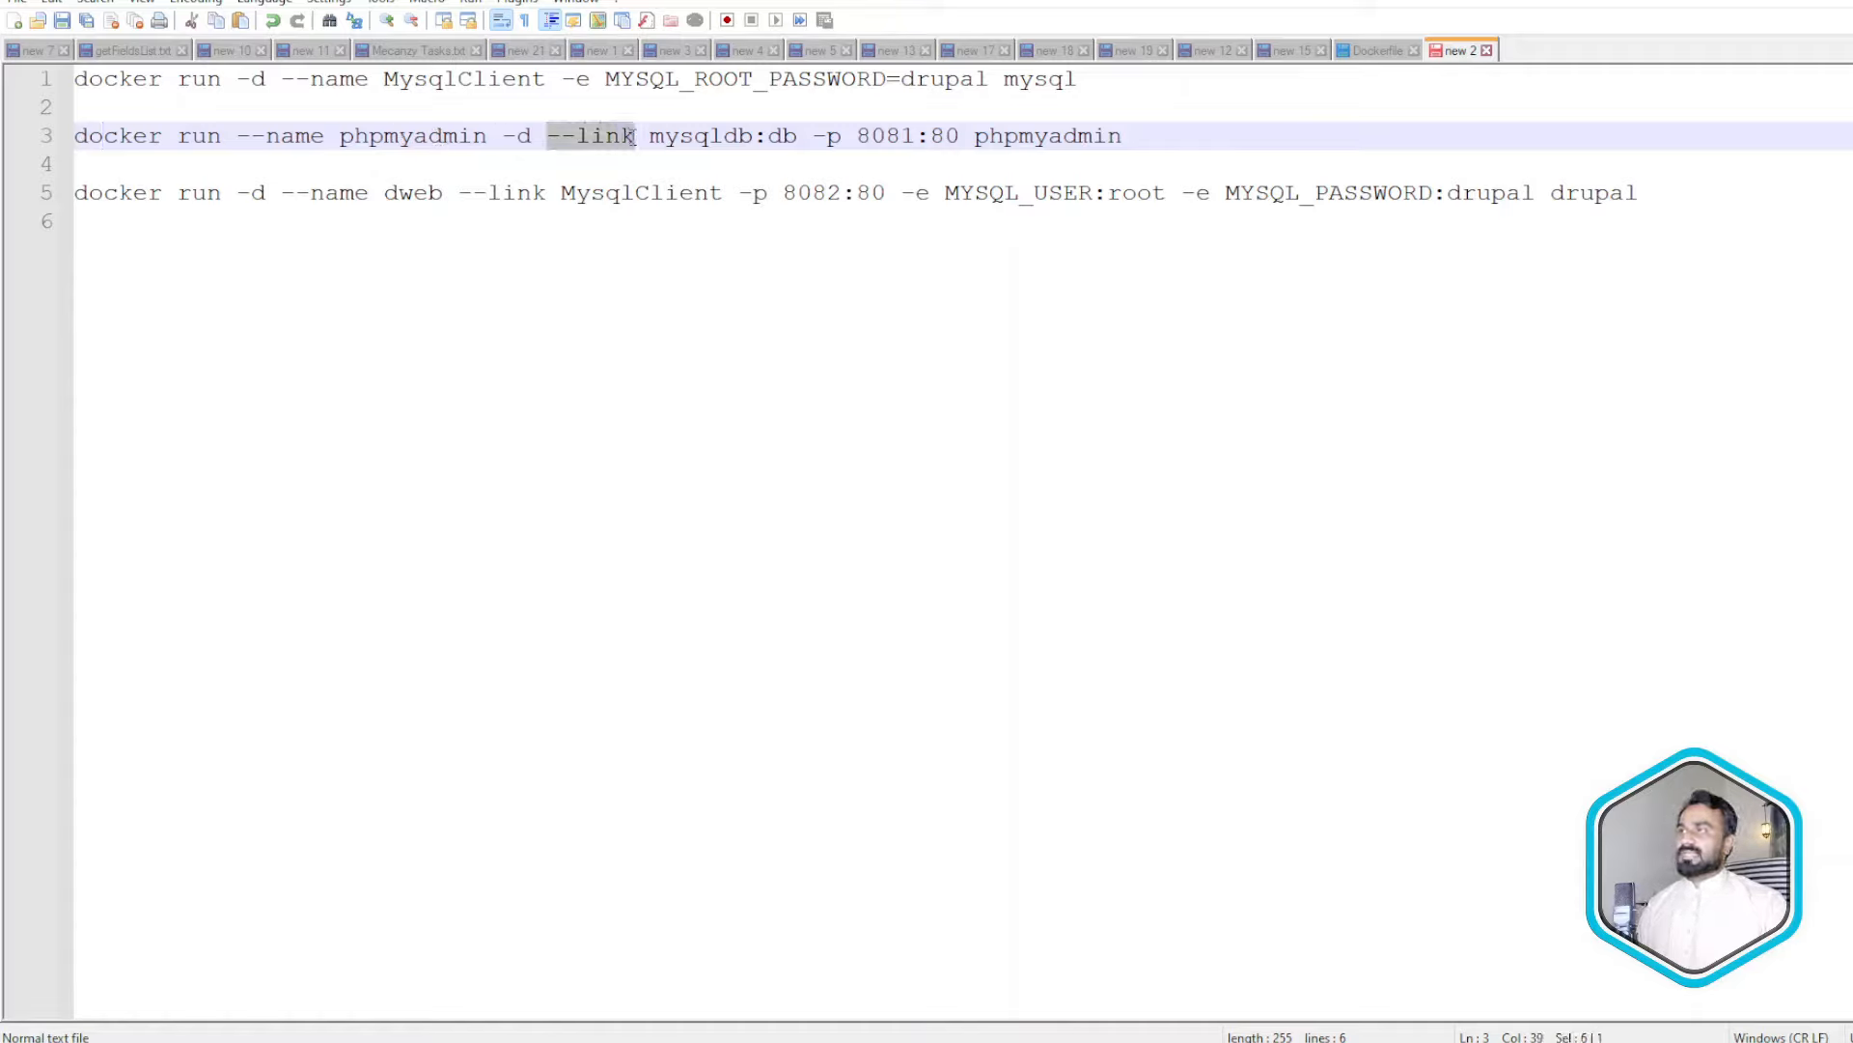
{"action": "double_click", "coordinate": [421, 143]}
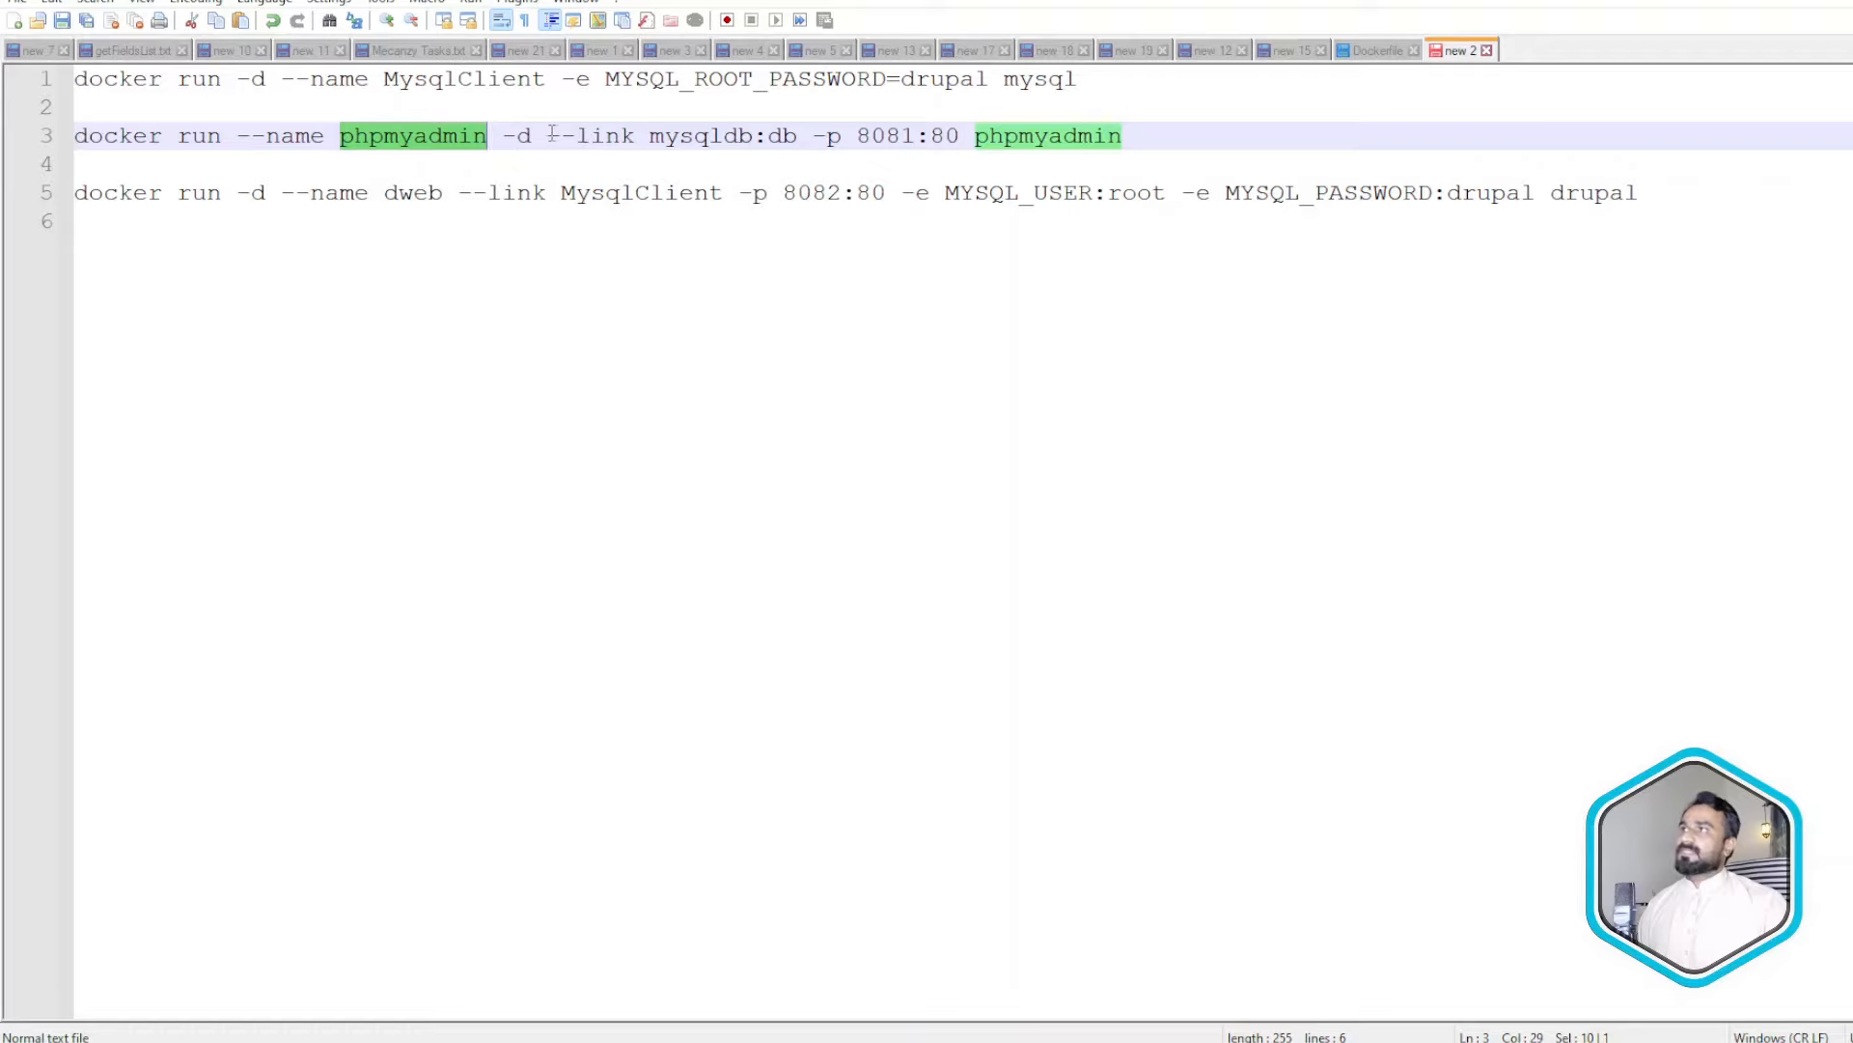
{"action": "left_click_drag", "start_coordinate": [550, 136], "coordinate": [627, 135]}
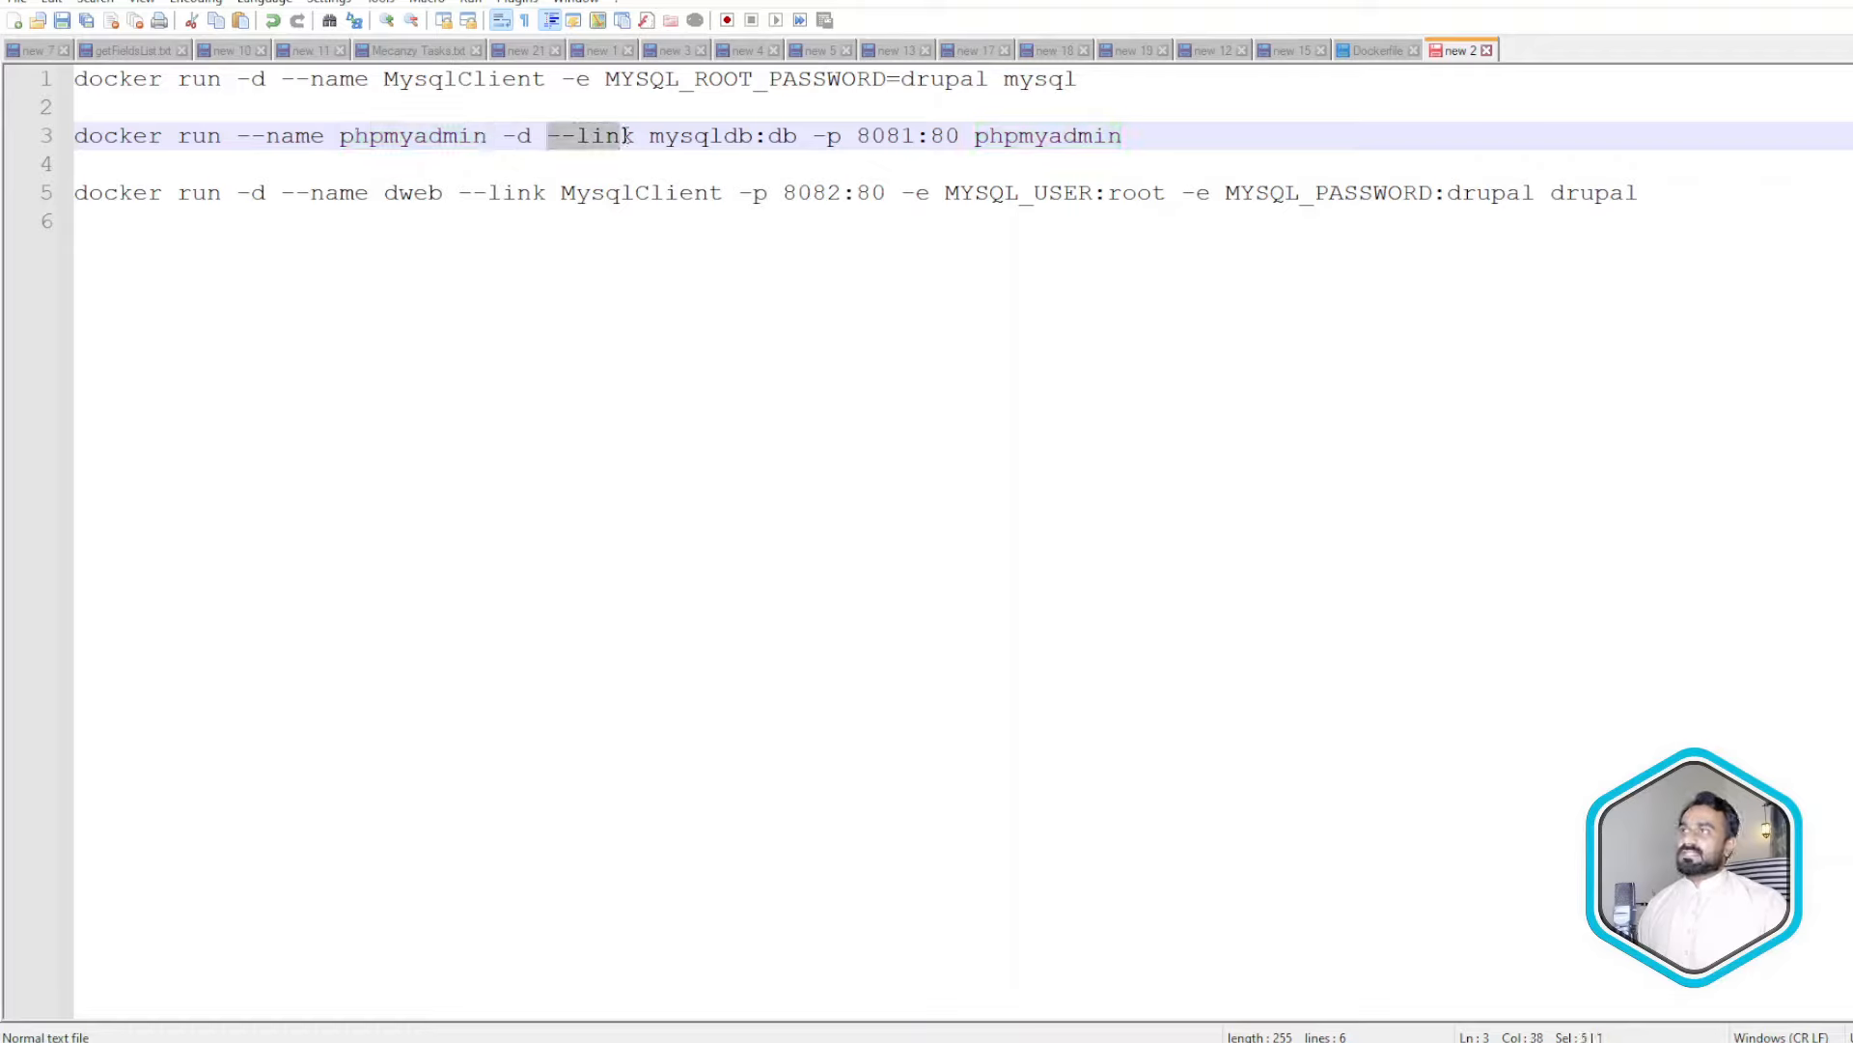
{"action": "double_click", "coordinate": [682, 135]}
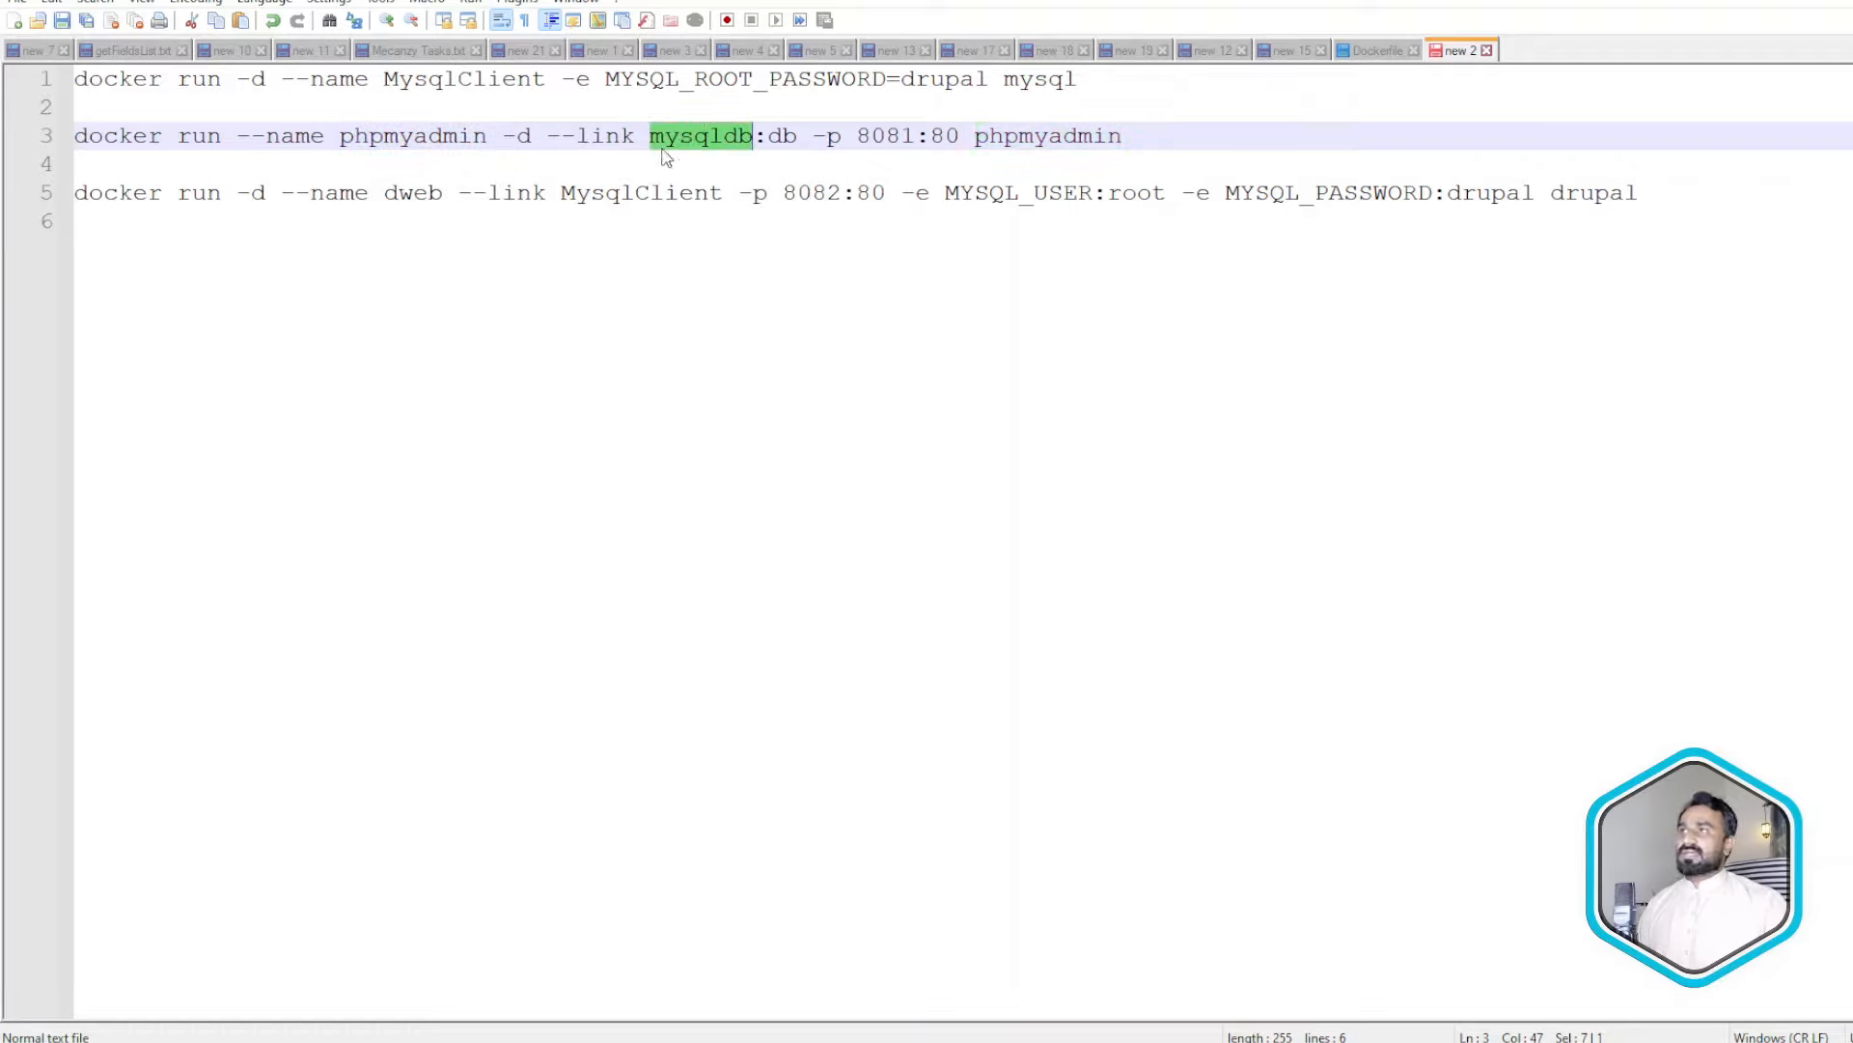
{"action": "double_click", "coordinate": [509, 82]}
{"action": "key", "text": "ctrl+c"}
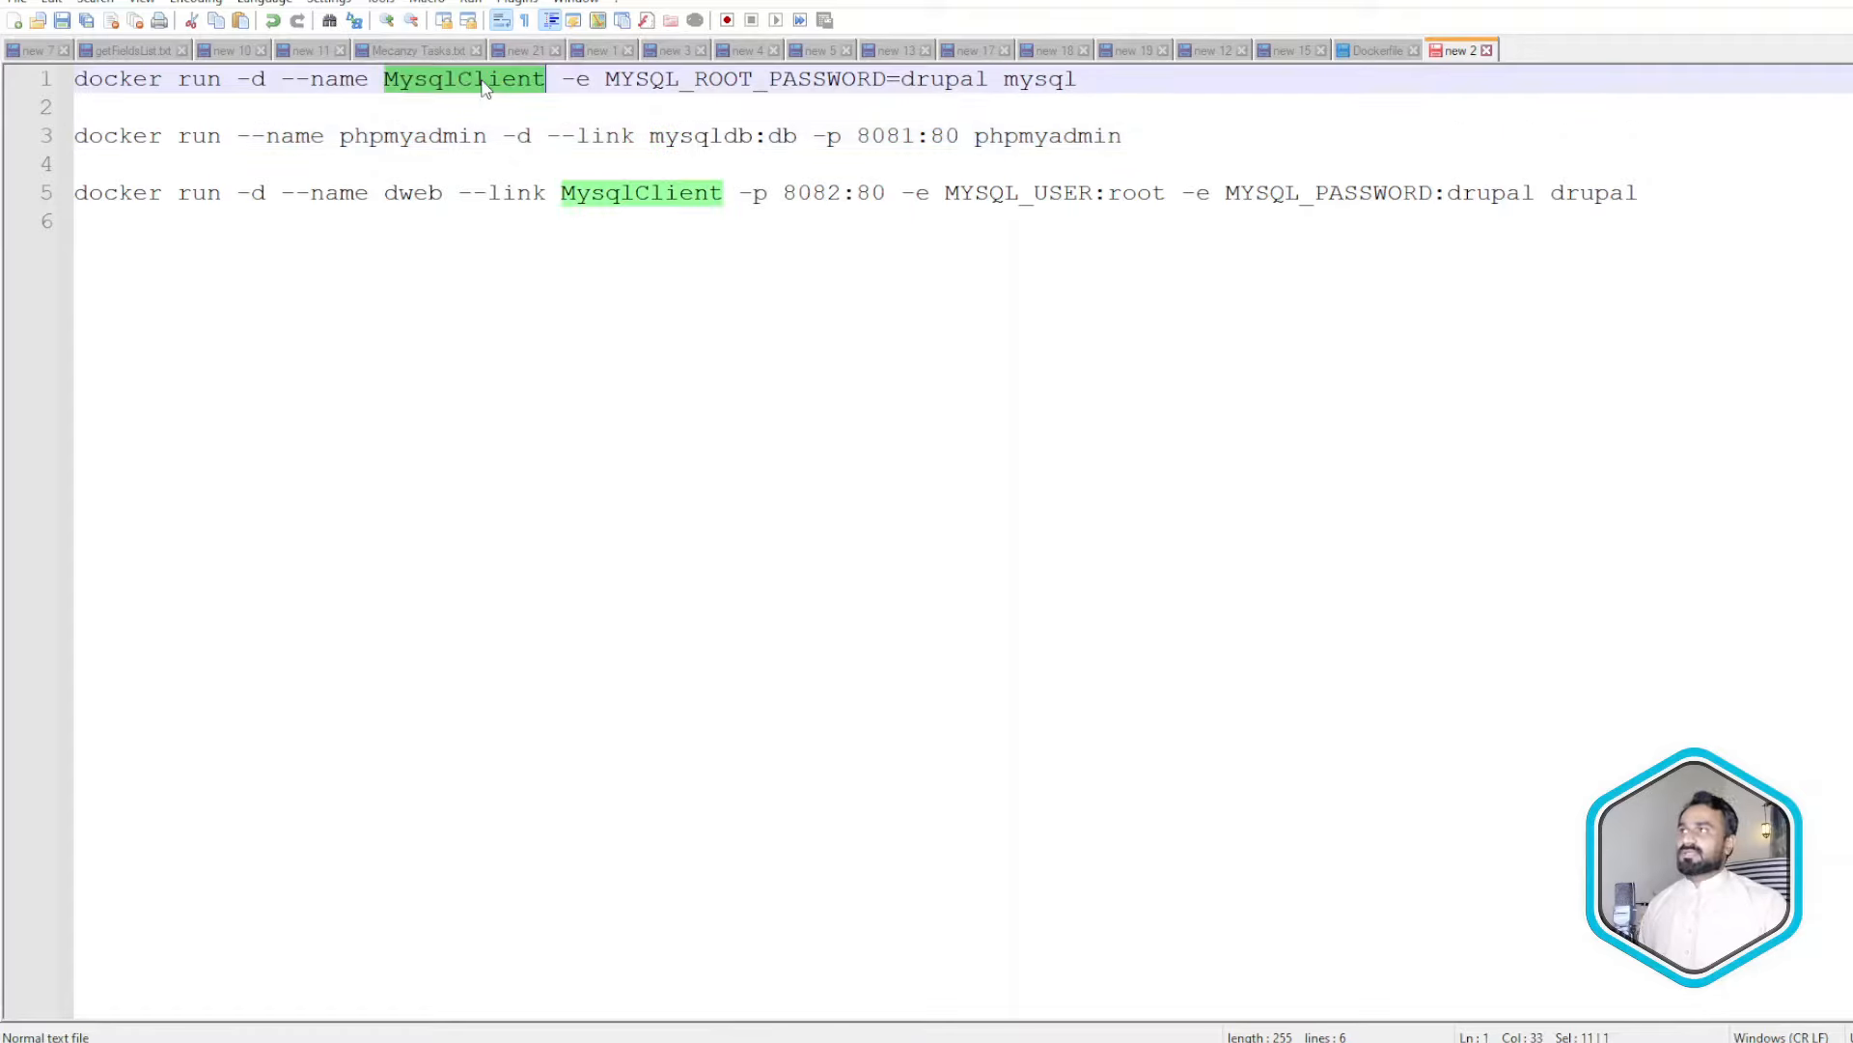
{"action": "double_click", "coordinate": [692, 133]}
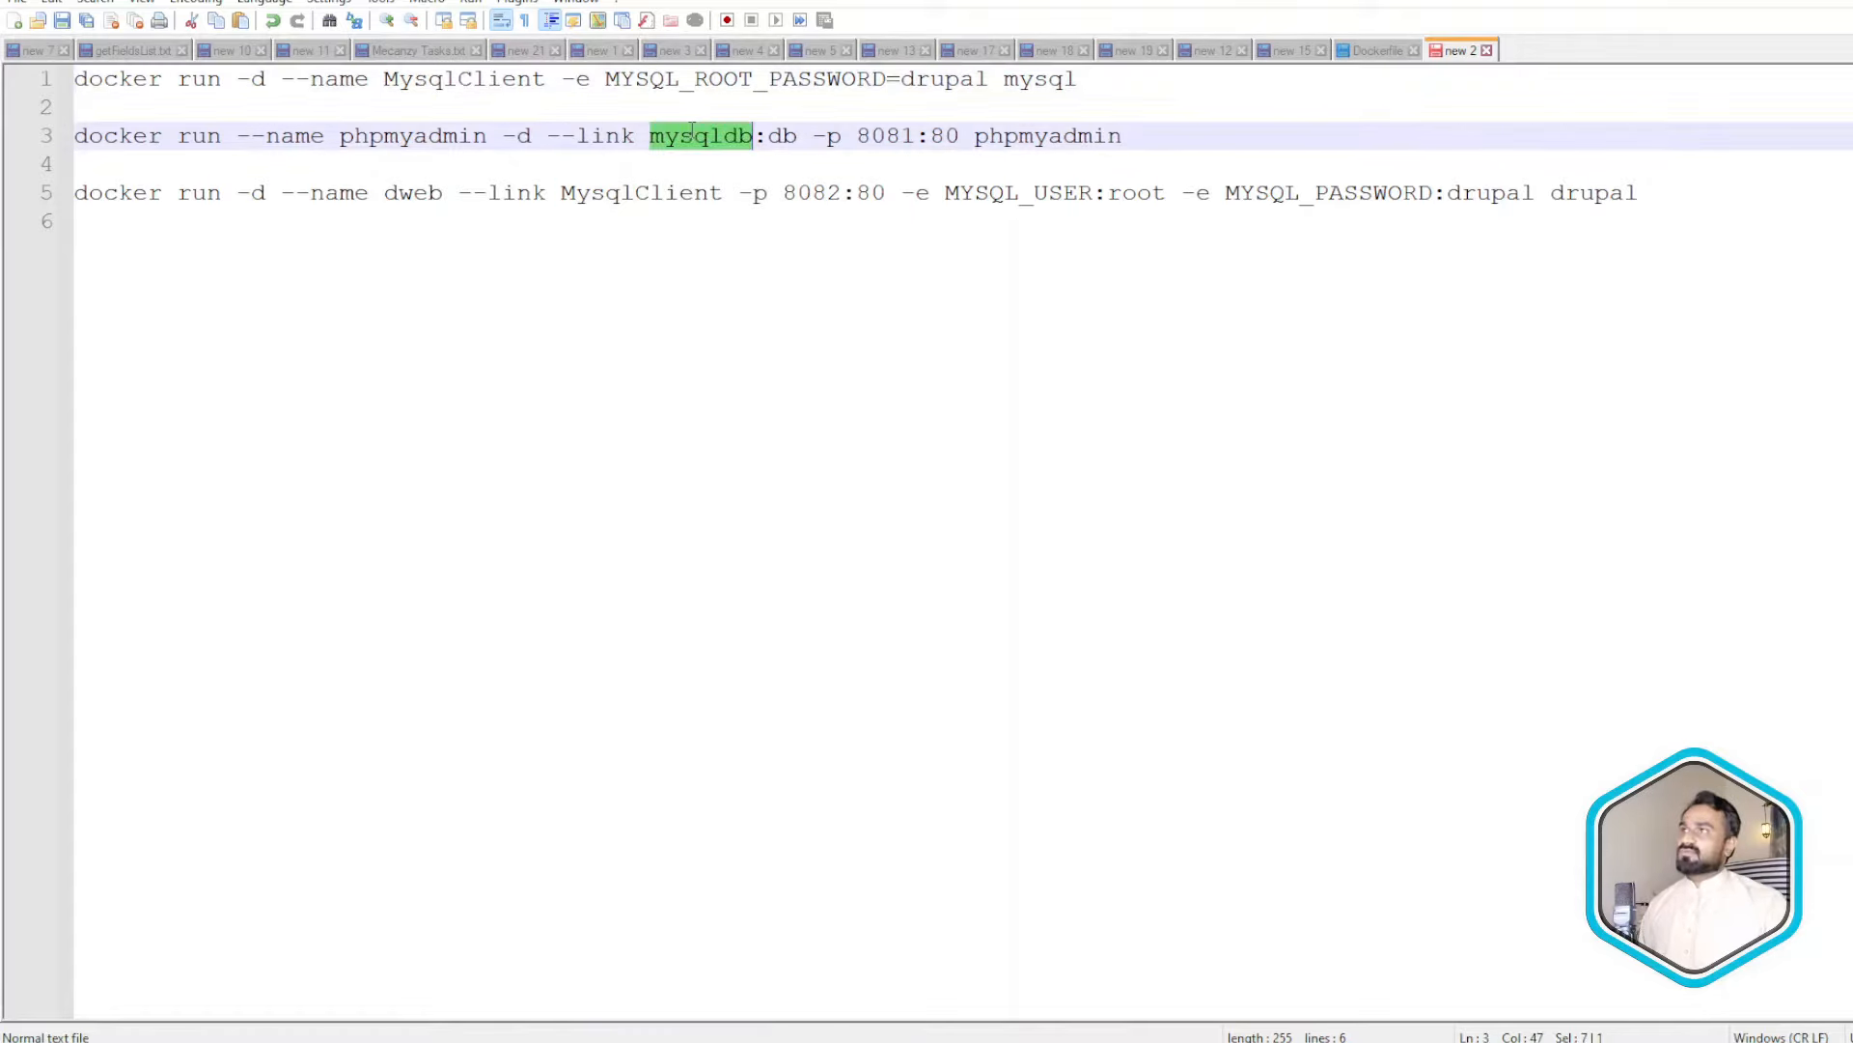
{"action": "key", "text": "ctrl+v"}
- Review the 8081:80 port and phpmyadmin image, then copy the whole line 3 command
{"action": "left_click", "coordinate": [875, 137]}
{"action": "left_click_drag", "start_coordinate": [875, 136], "coordinate": [1016, 138]}
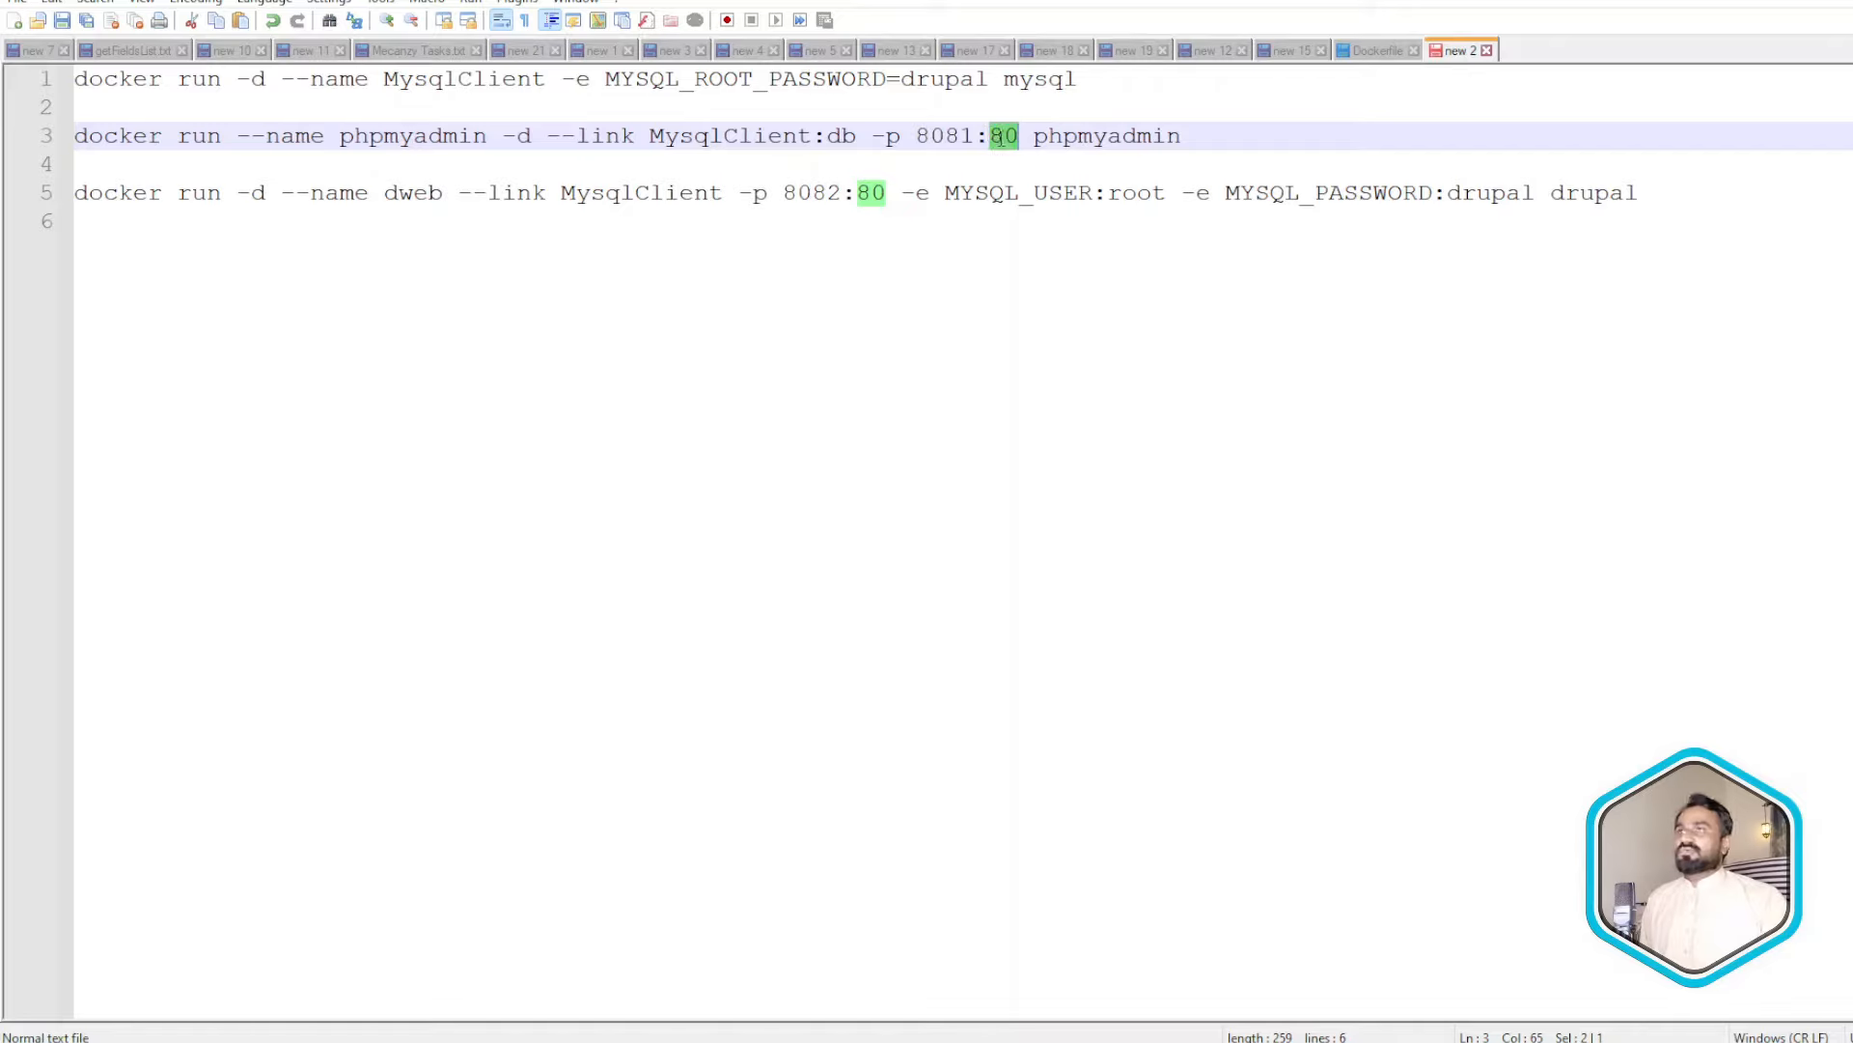
{"action": "left_click", "coordinate": [954, 134]}
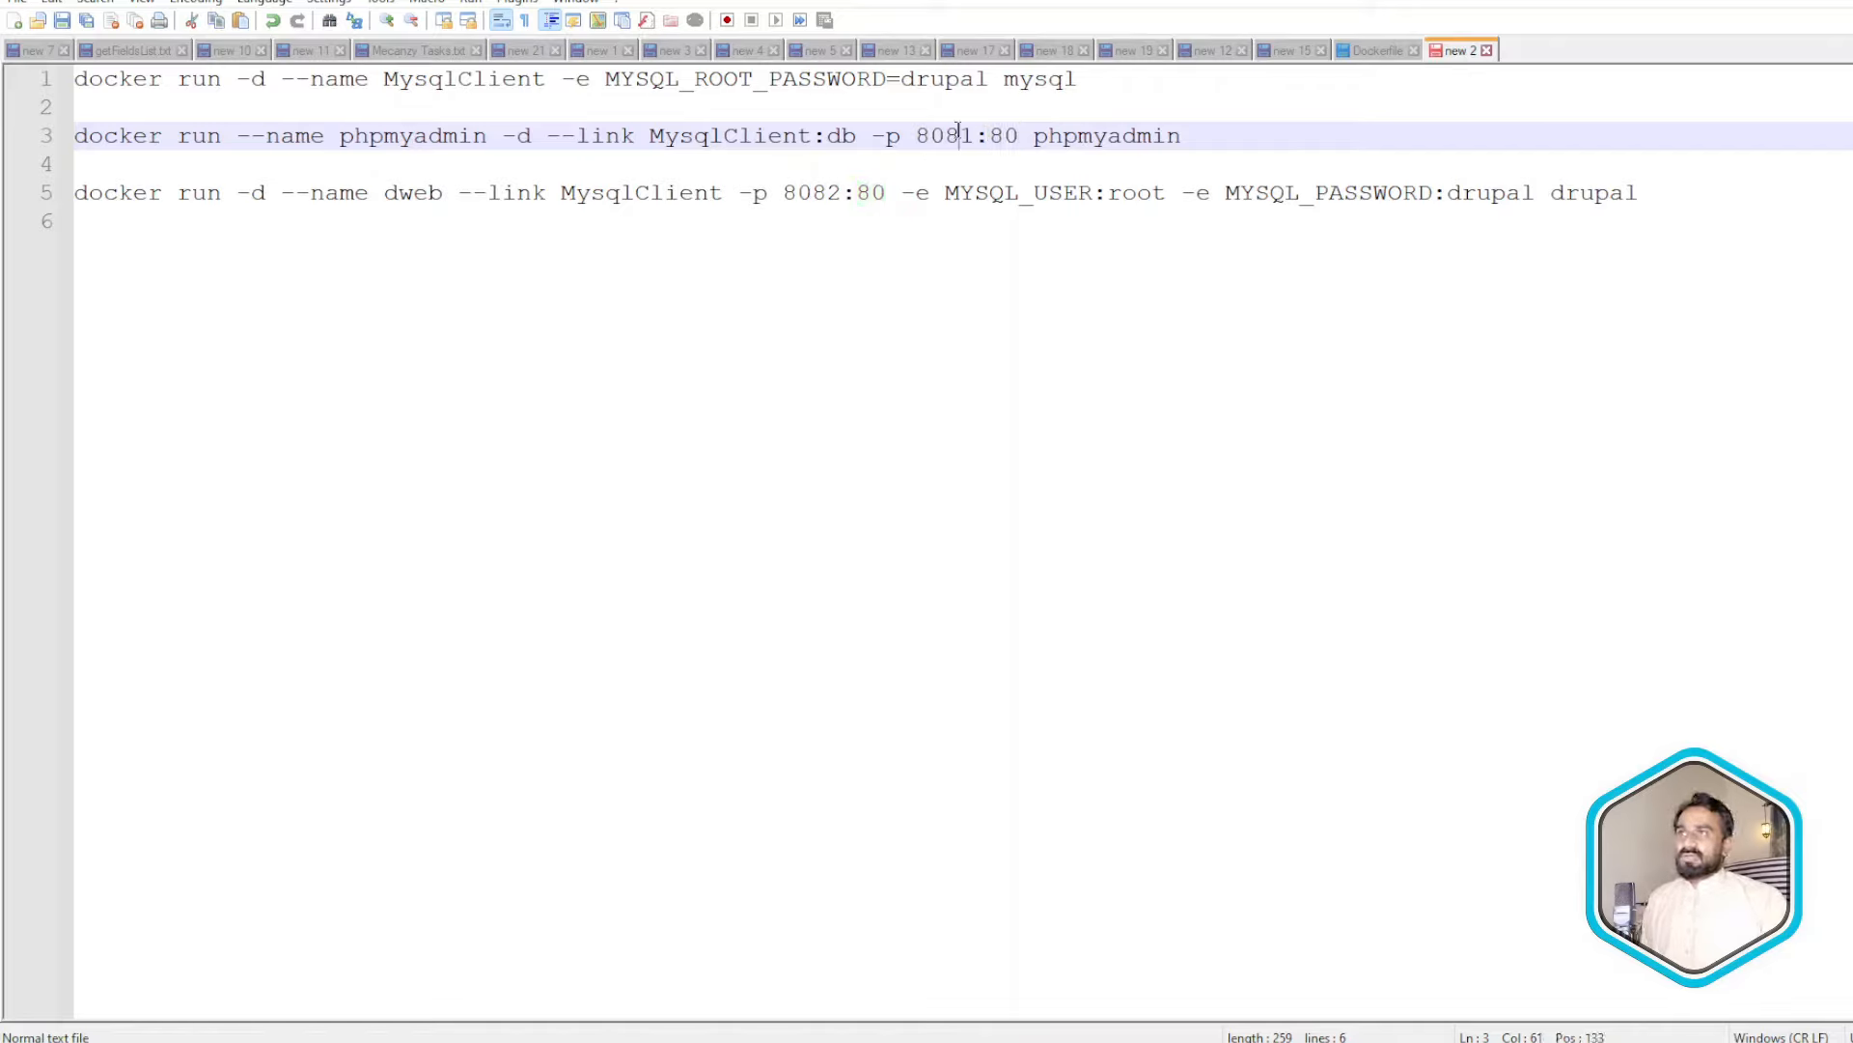
{"action": "double_click", "coordinate": [1085, 134]}
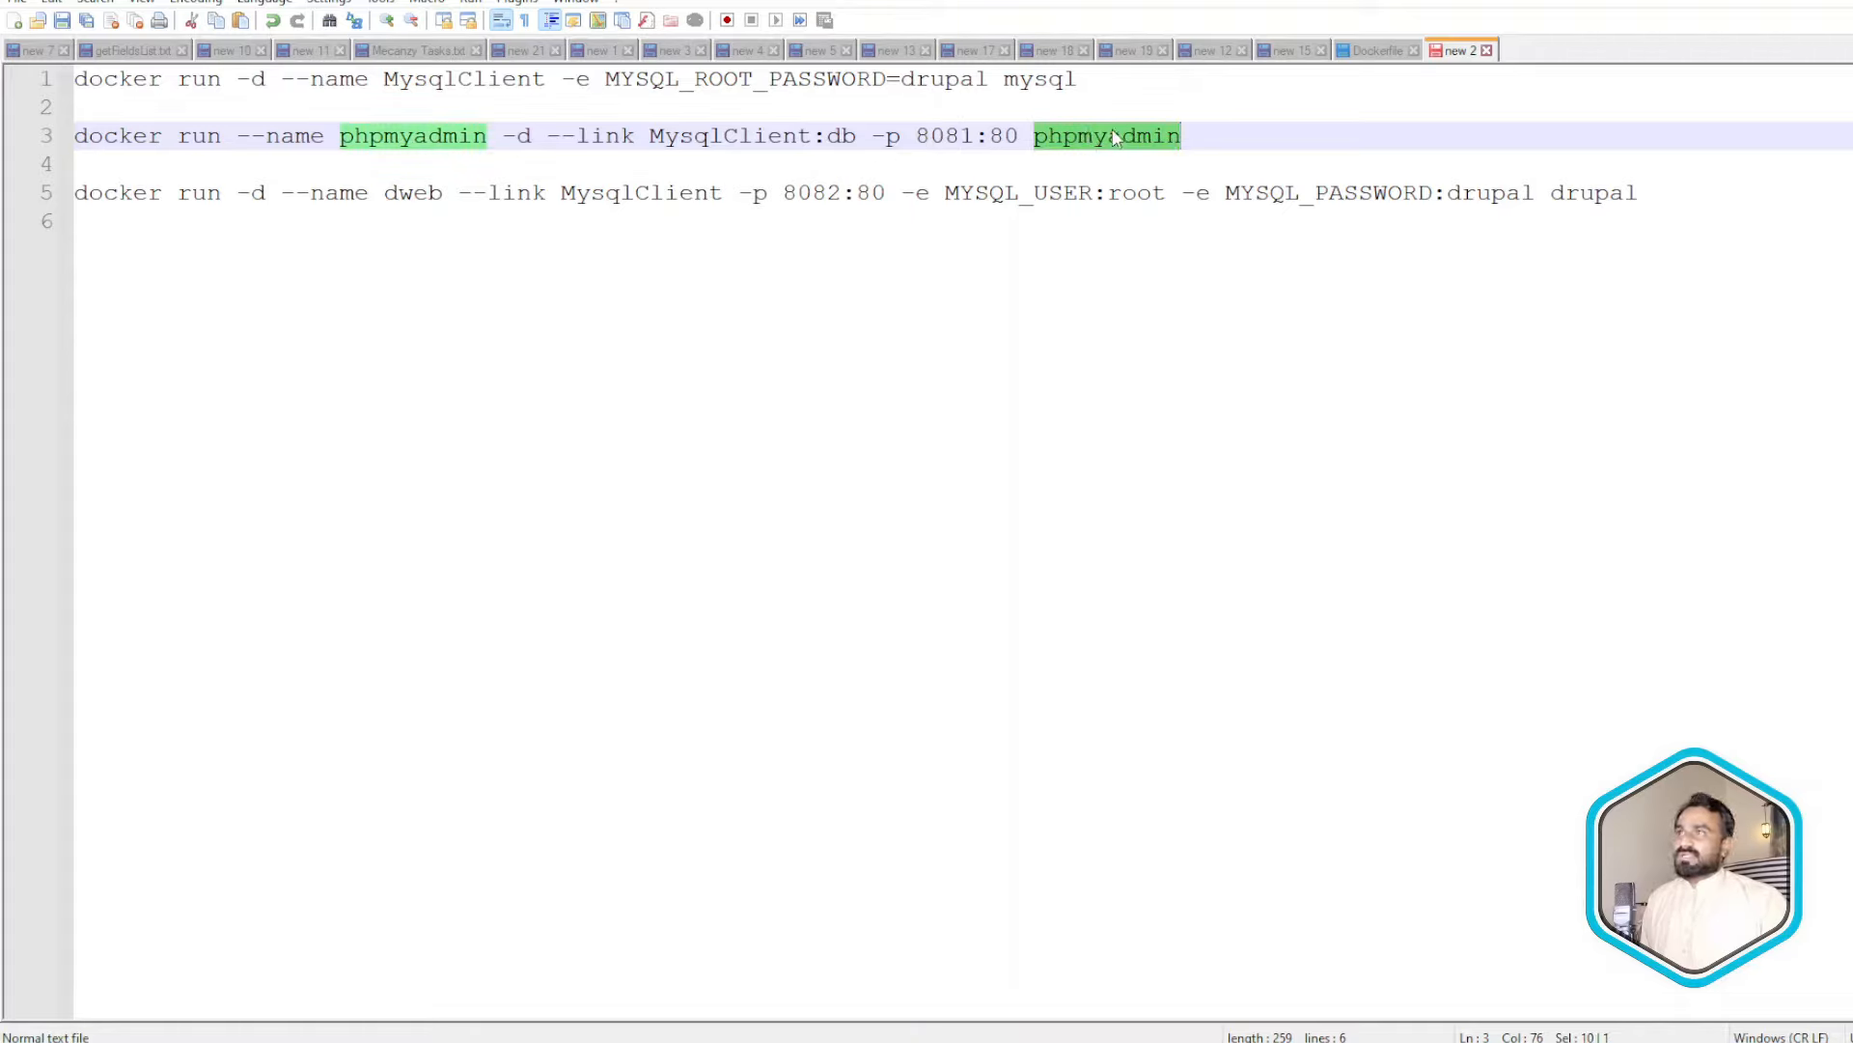
{"action": "left_click", "coordinate": [1219, 140]}
{"action": "left_click_drag", "start_coordinate": [1228, 140], "coordinate": [18, 140]}
{"action": "key", "text": "ctrl+c"}
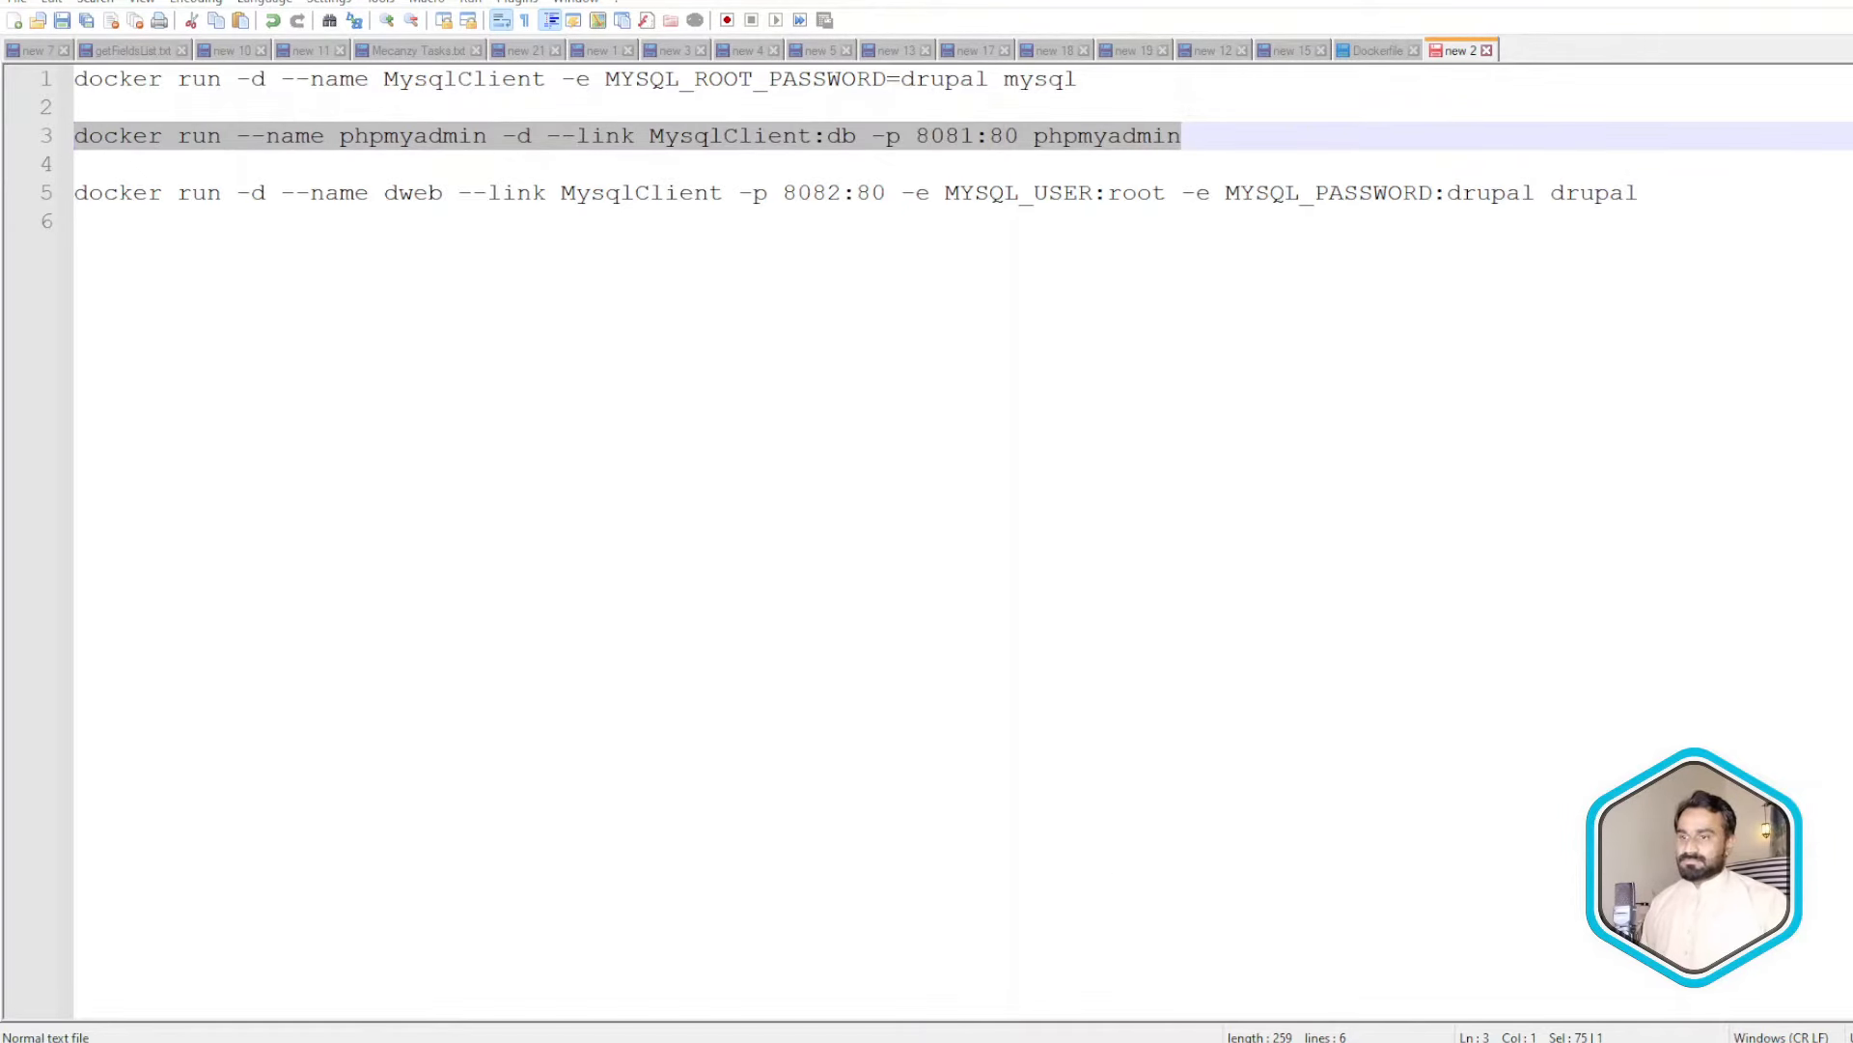
{"action": "key", "text": "alt+Tab"}
- Run the phpmyadmin command in Git Bash and verify the container runs on 8081:80
{"action": "right_click", "coordinate": [989, 351]}
{"action": "left_click", "coordinate": [1038, 373]}
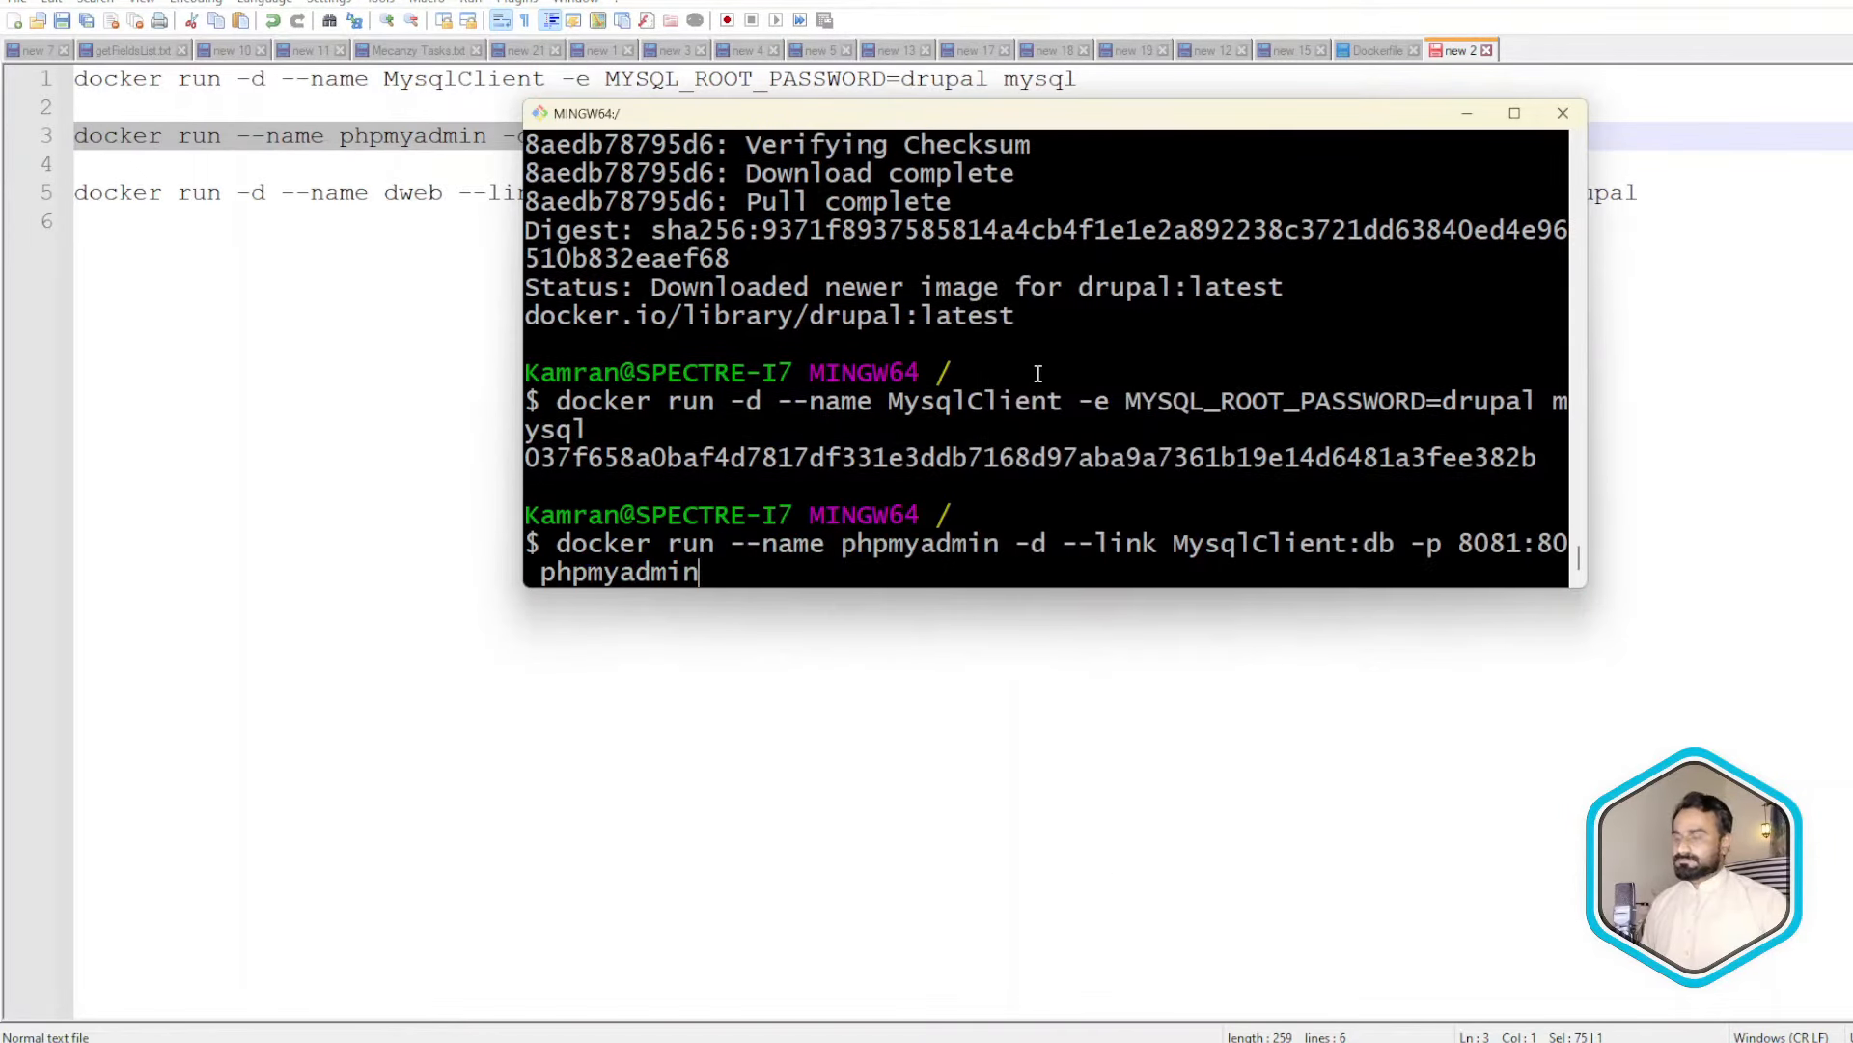
{"action": "key", "text": "Return"}
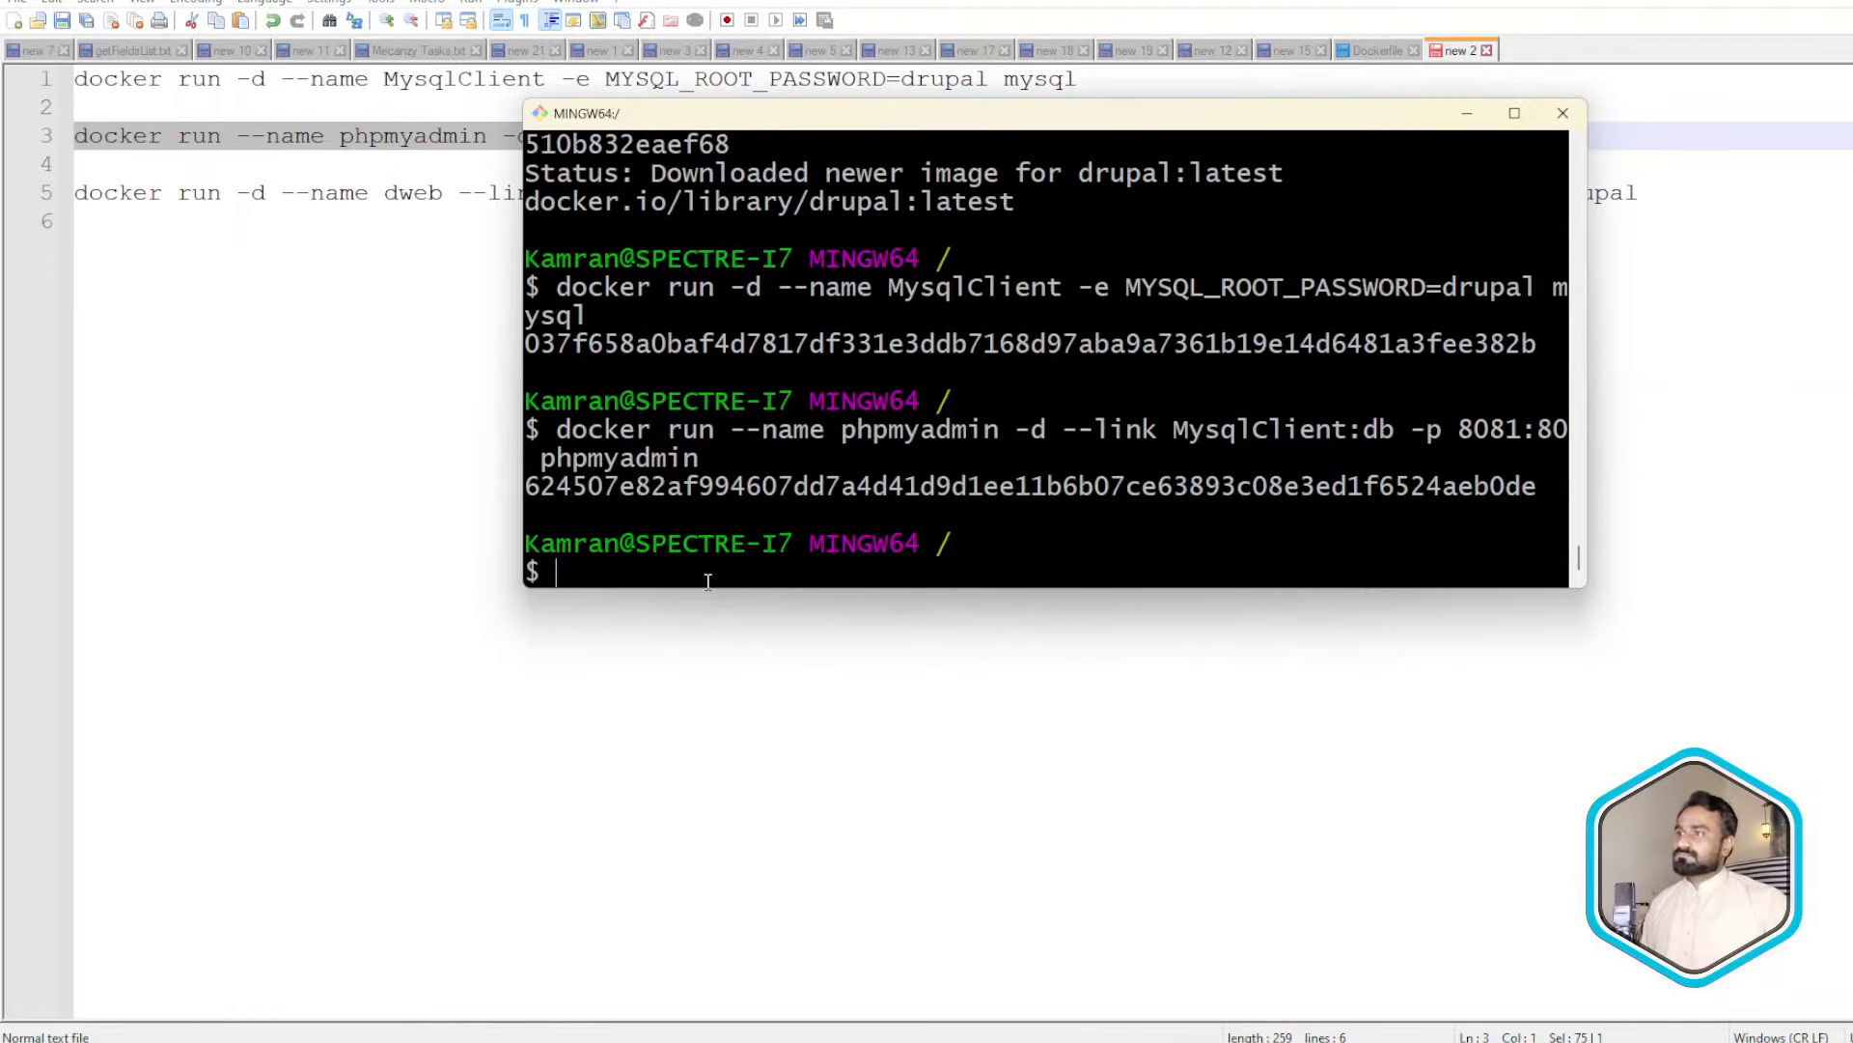
{"action": "key", "text": "alt+Tab"}
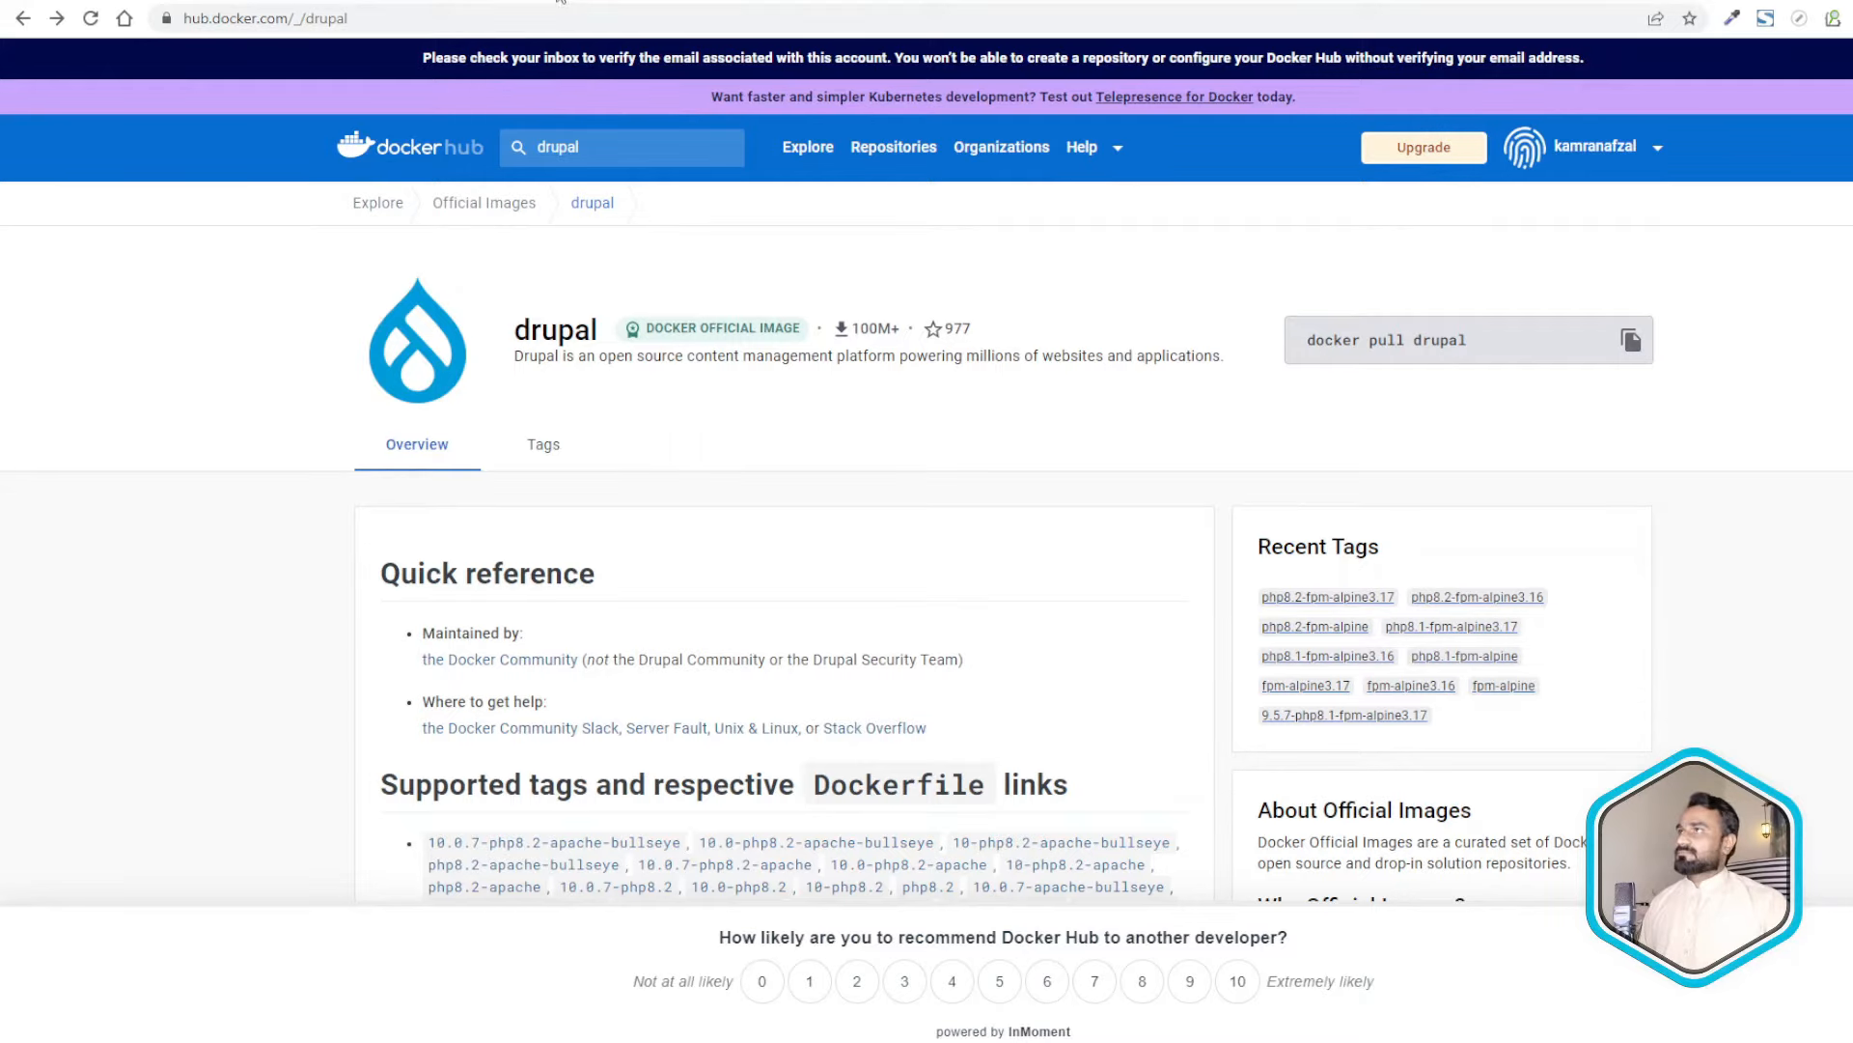
- Open localhost:8081 in a new browser tab
{"action": "key", "text": "ctrl+t"}
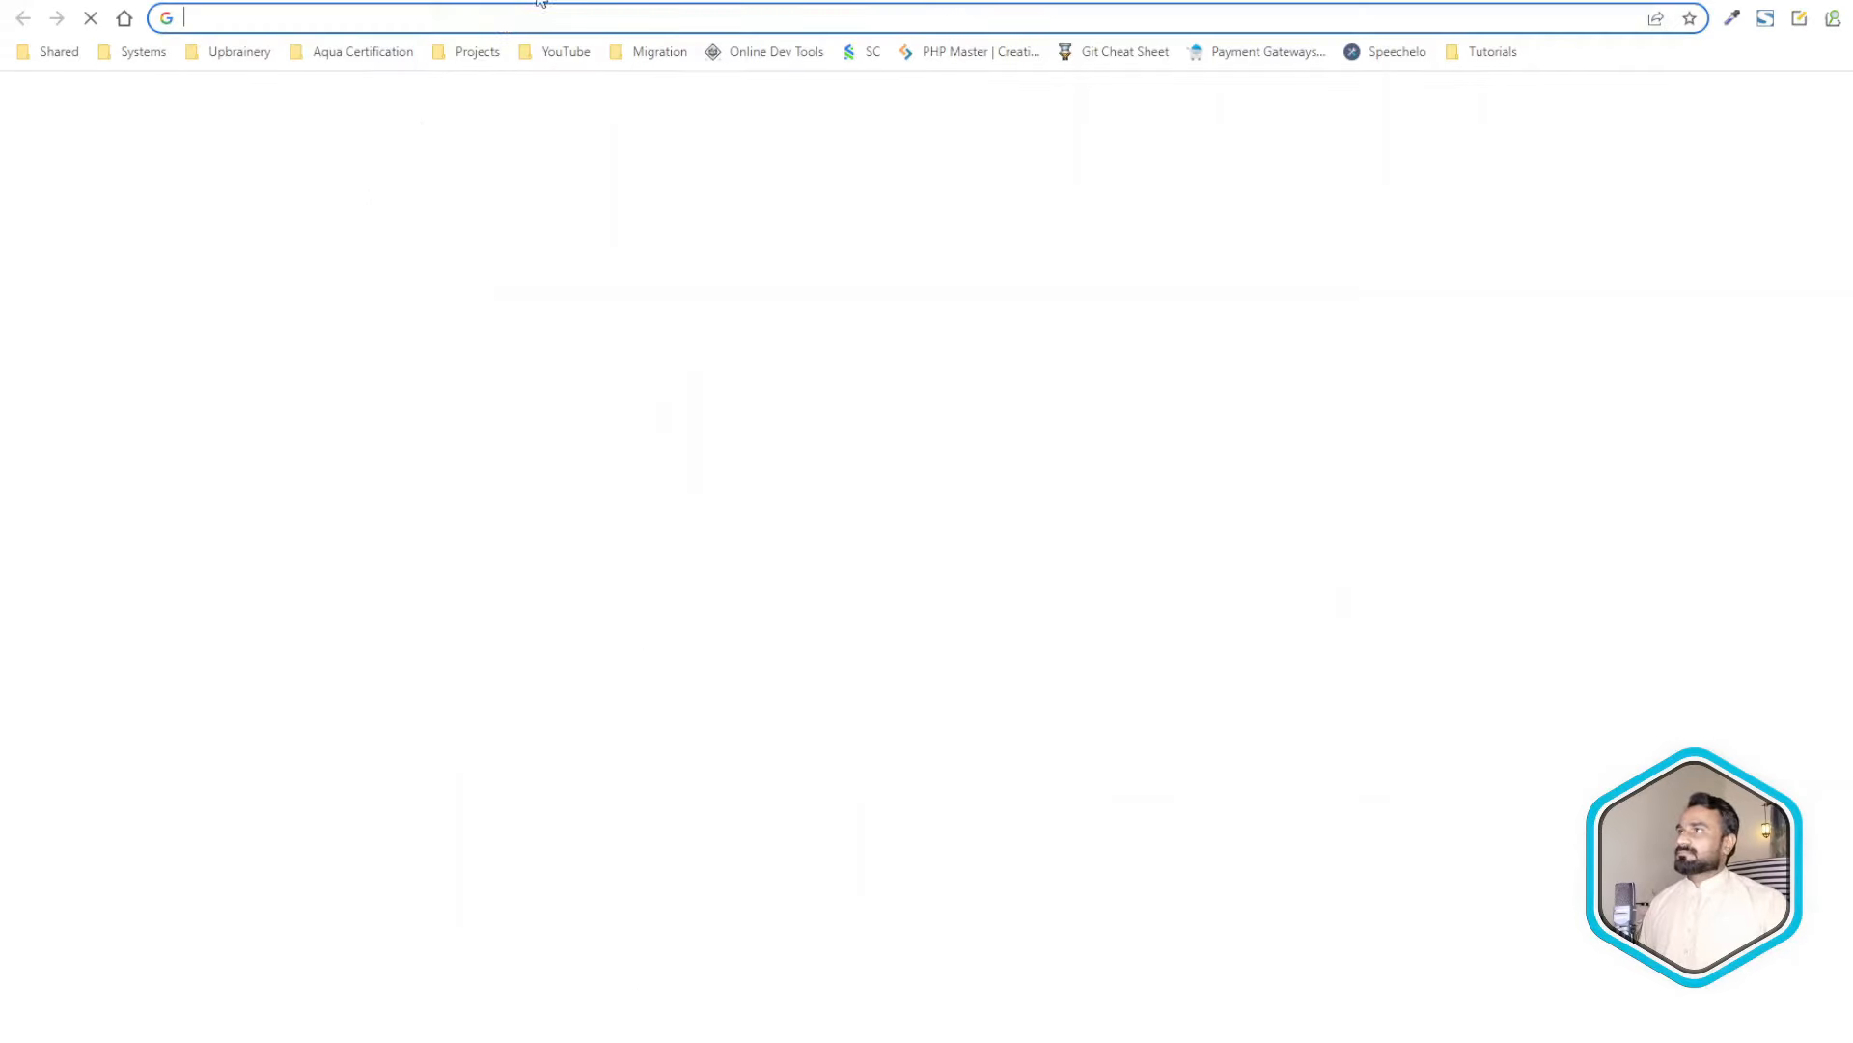
{"action": "type", "text": "localhost/tutorial/"}
{"action": "key", "text": "Return"}
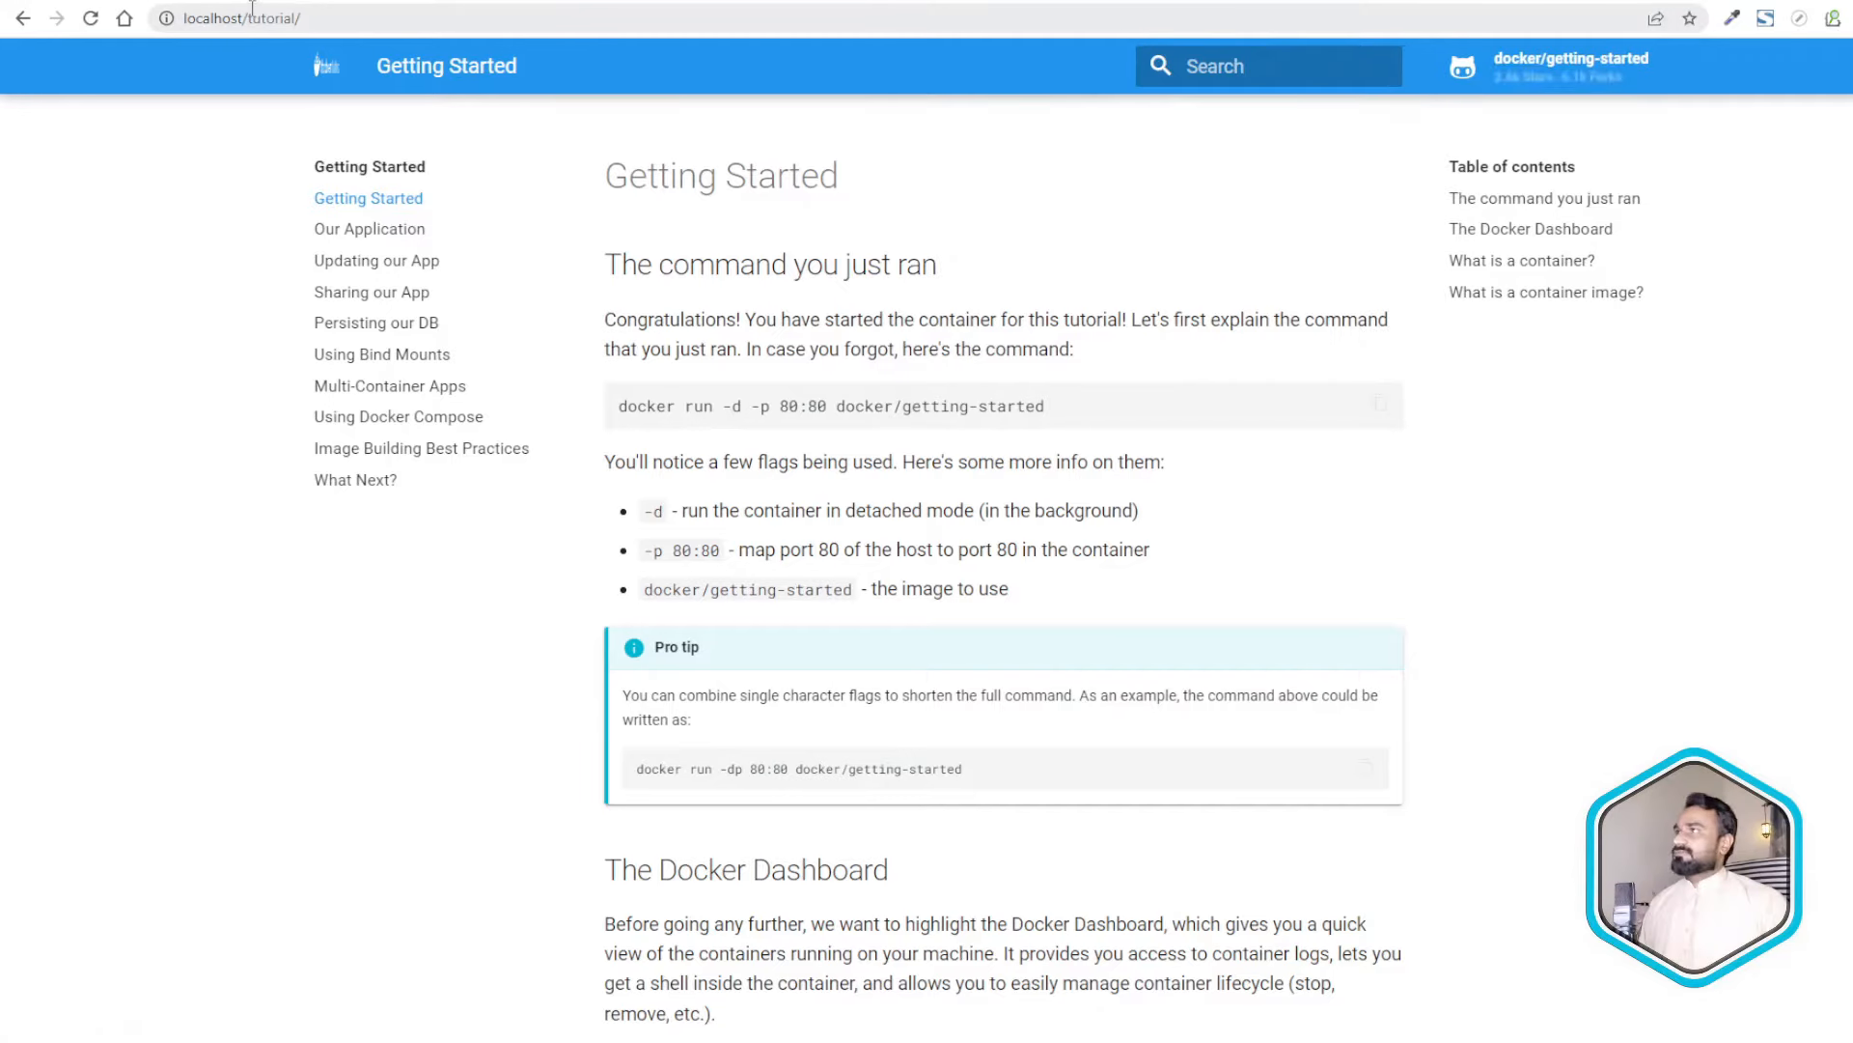
{"action": "left_click_drag", "start_coordinate": [243, 18], "coordinate": [374, 16]}
{"action": "key", "text": "BackSpace"}
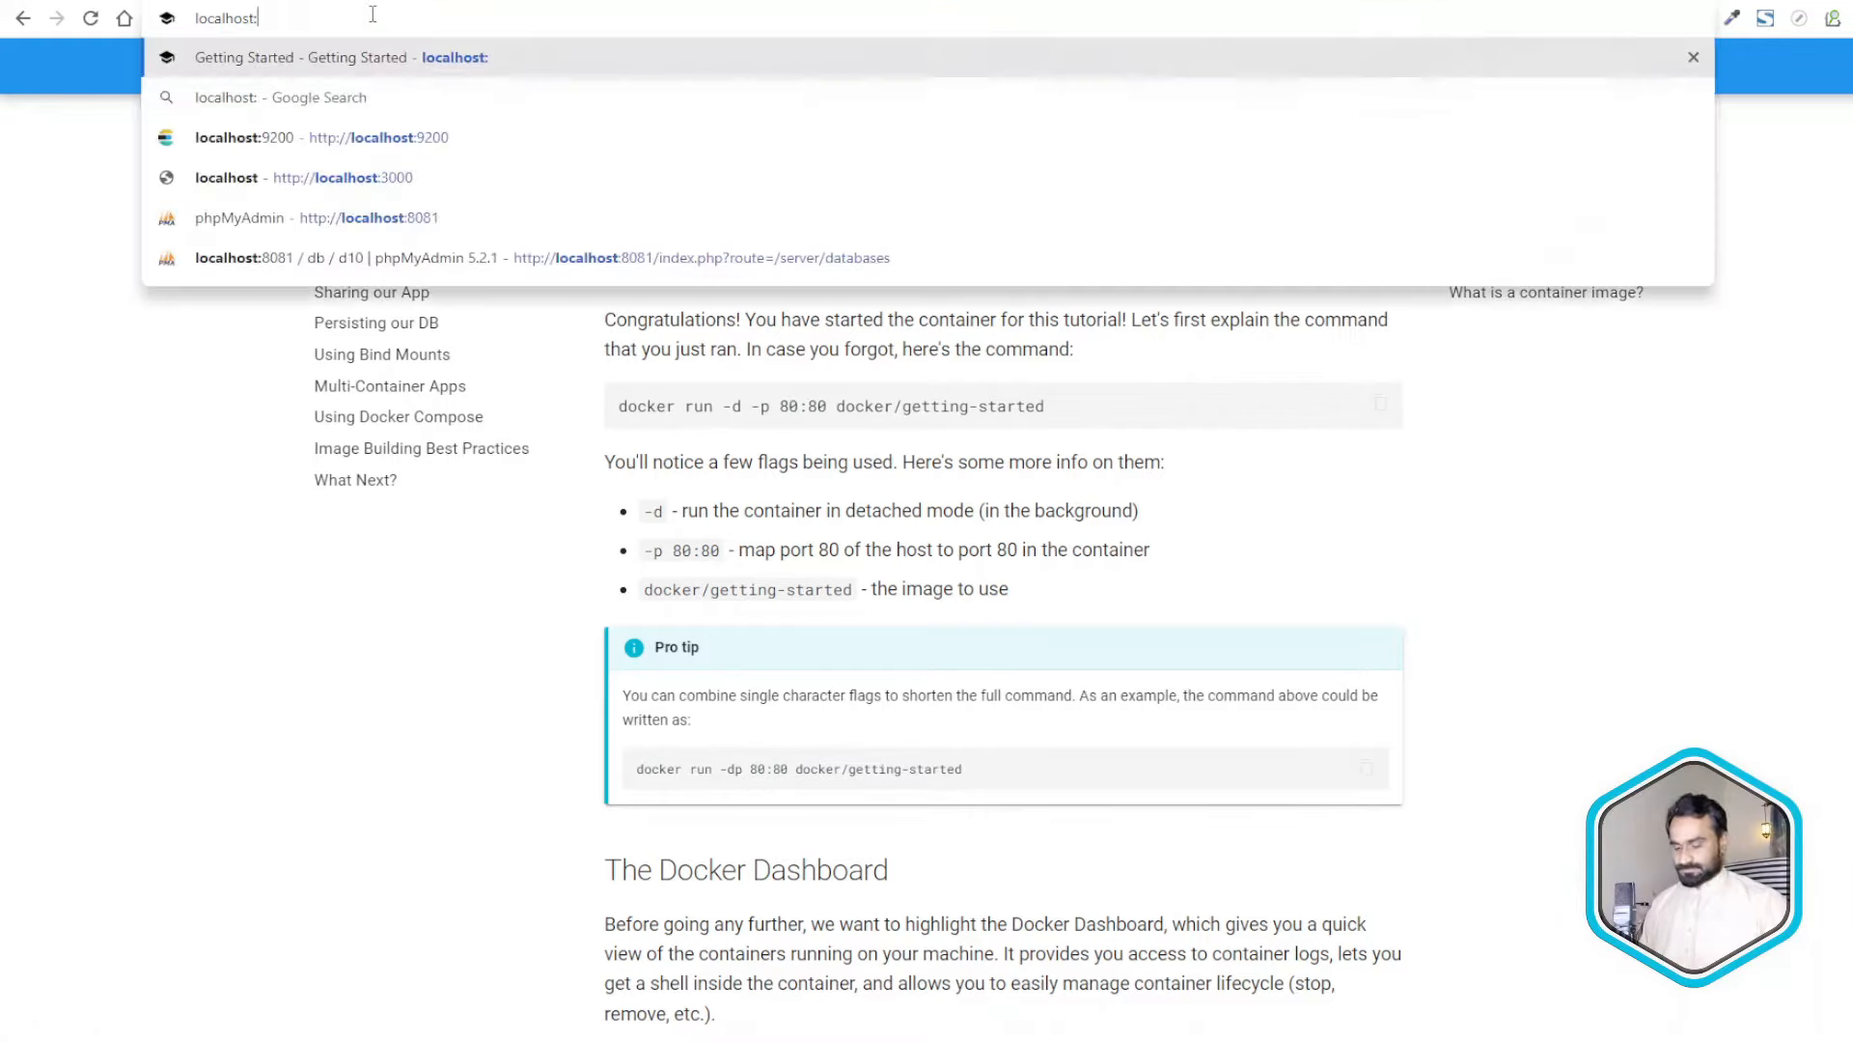
{"action": "type", "text": ":8"}
{"action": "key", "text": "Return"}
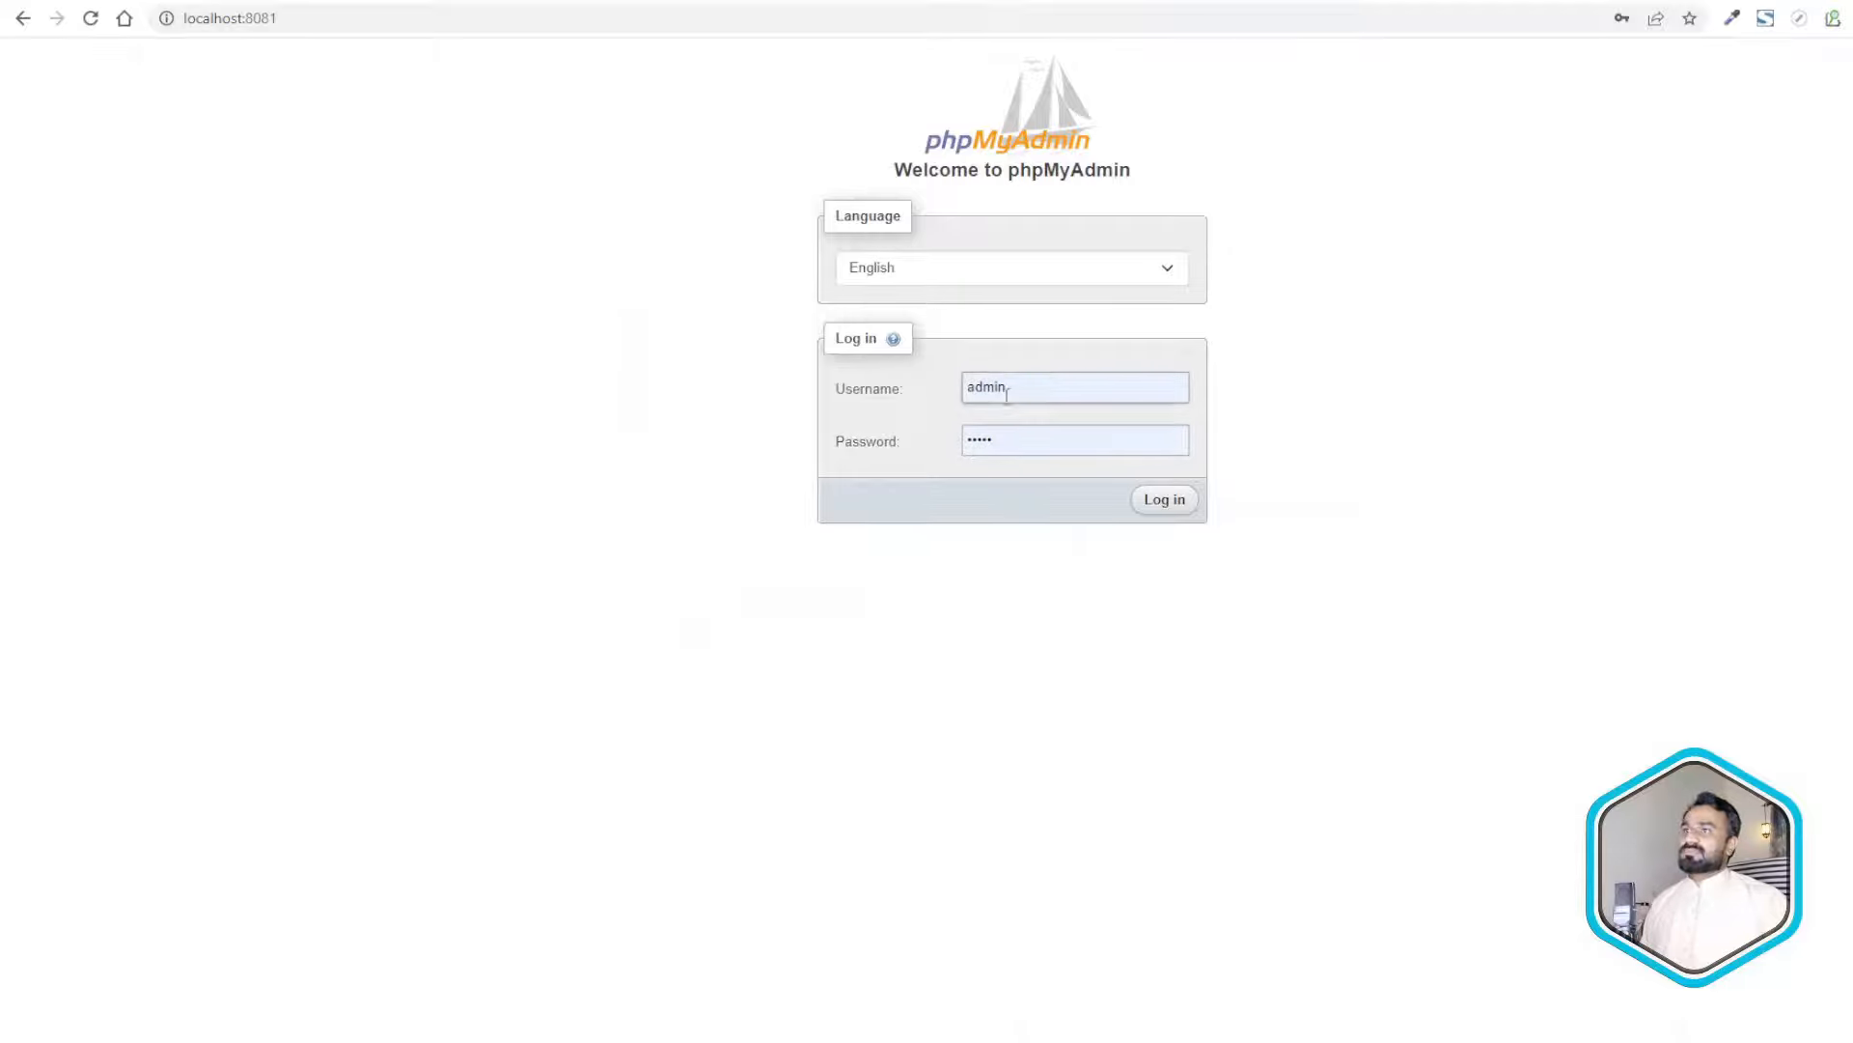
- Replace the autofilled login with user root and its password, sign in, and decline saving the password
{"action": "left_click", "coordinate": [1038, 383]}
{"action": "left_click_drag", "start_coordinate": [1038, 383], "coordinate": [880, 388]}
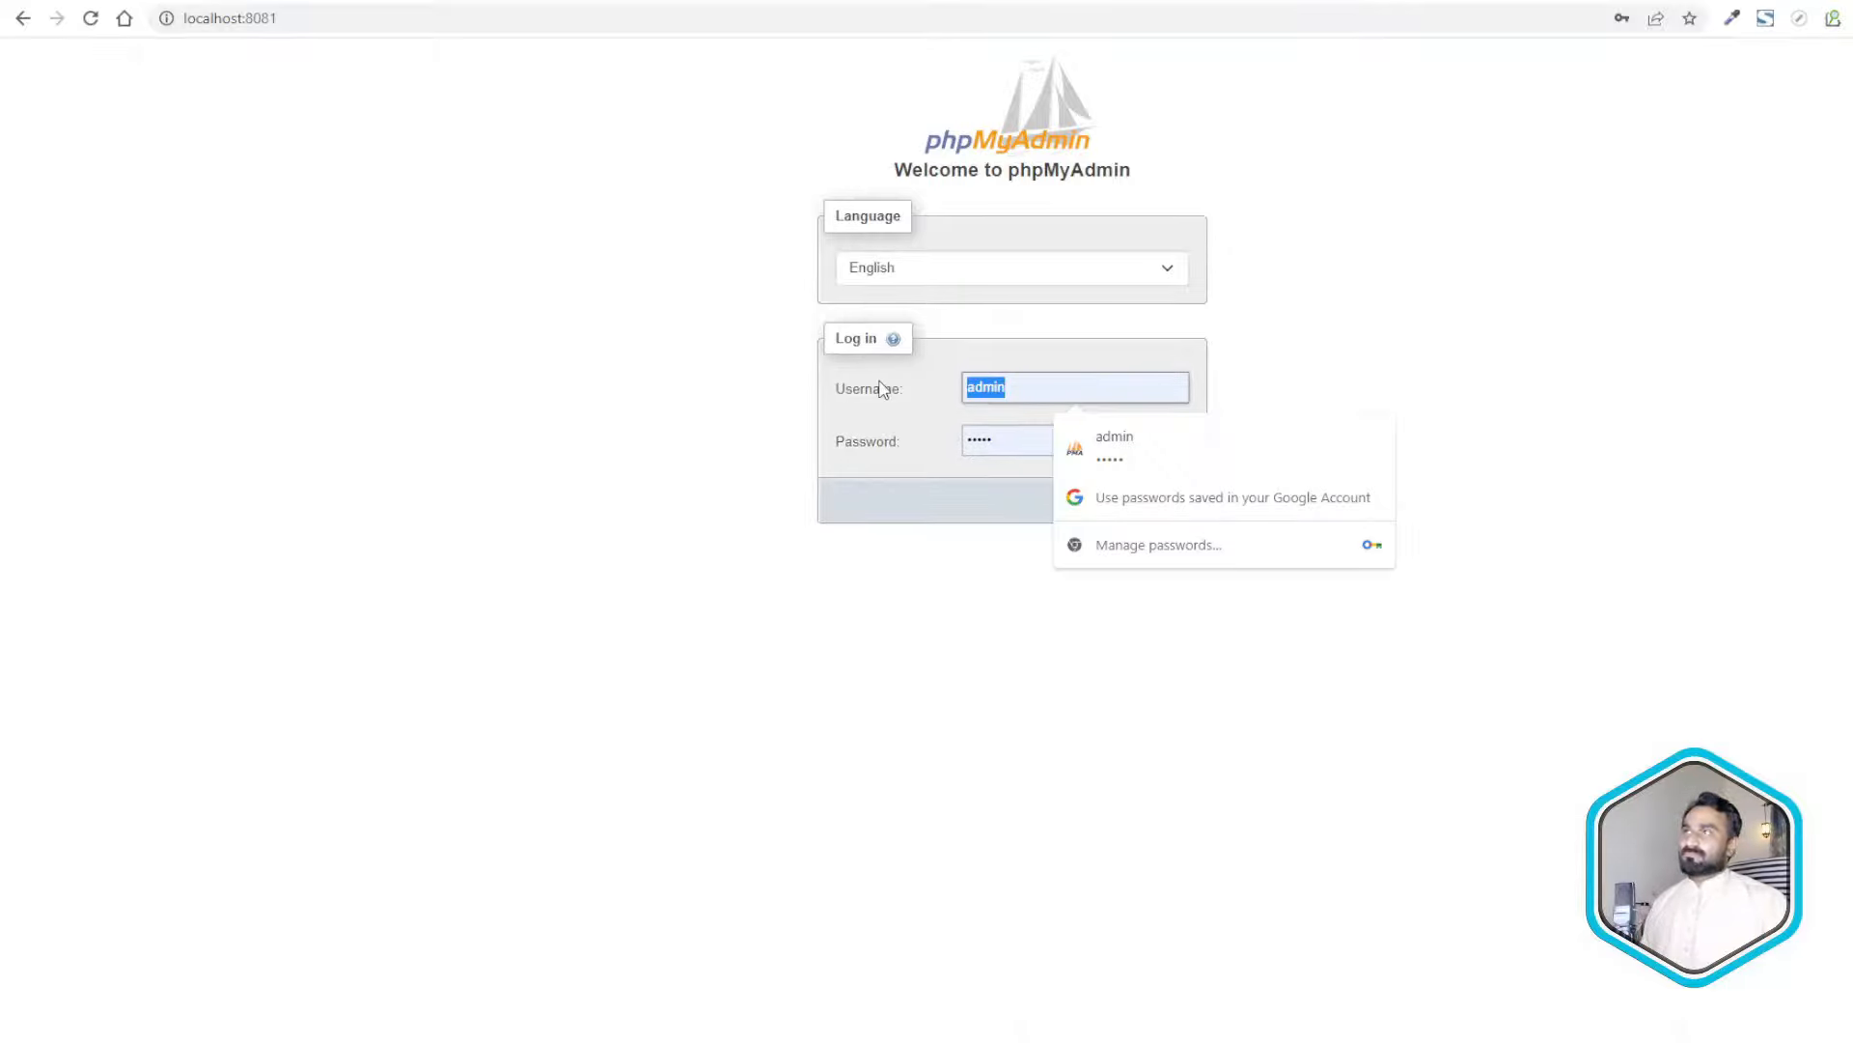
{"action": "key", "text": "BackSpace"}
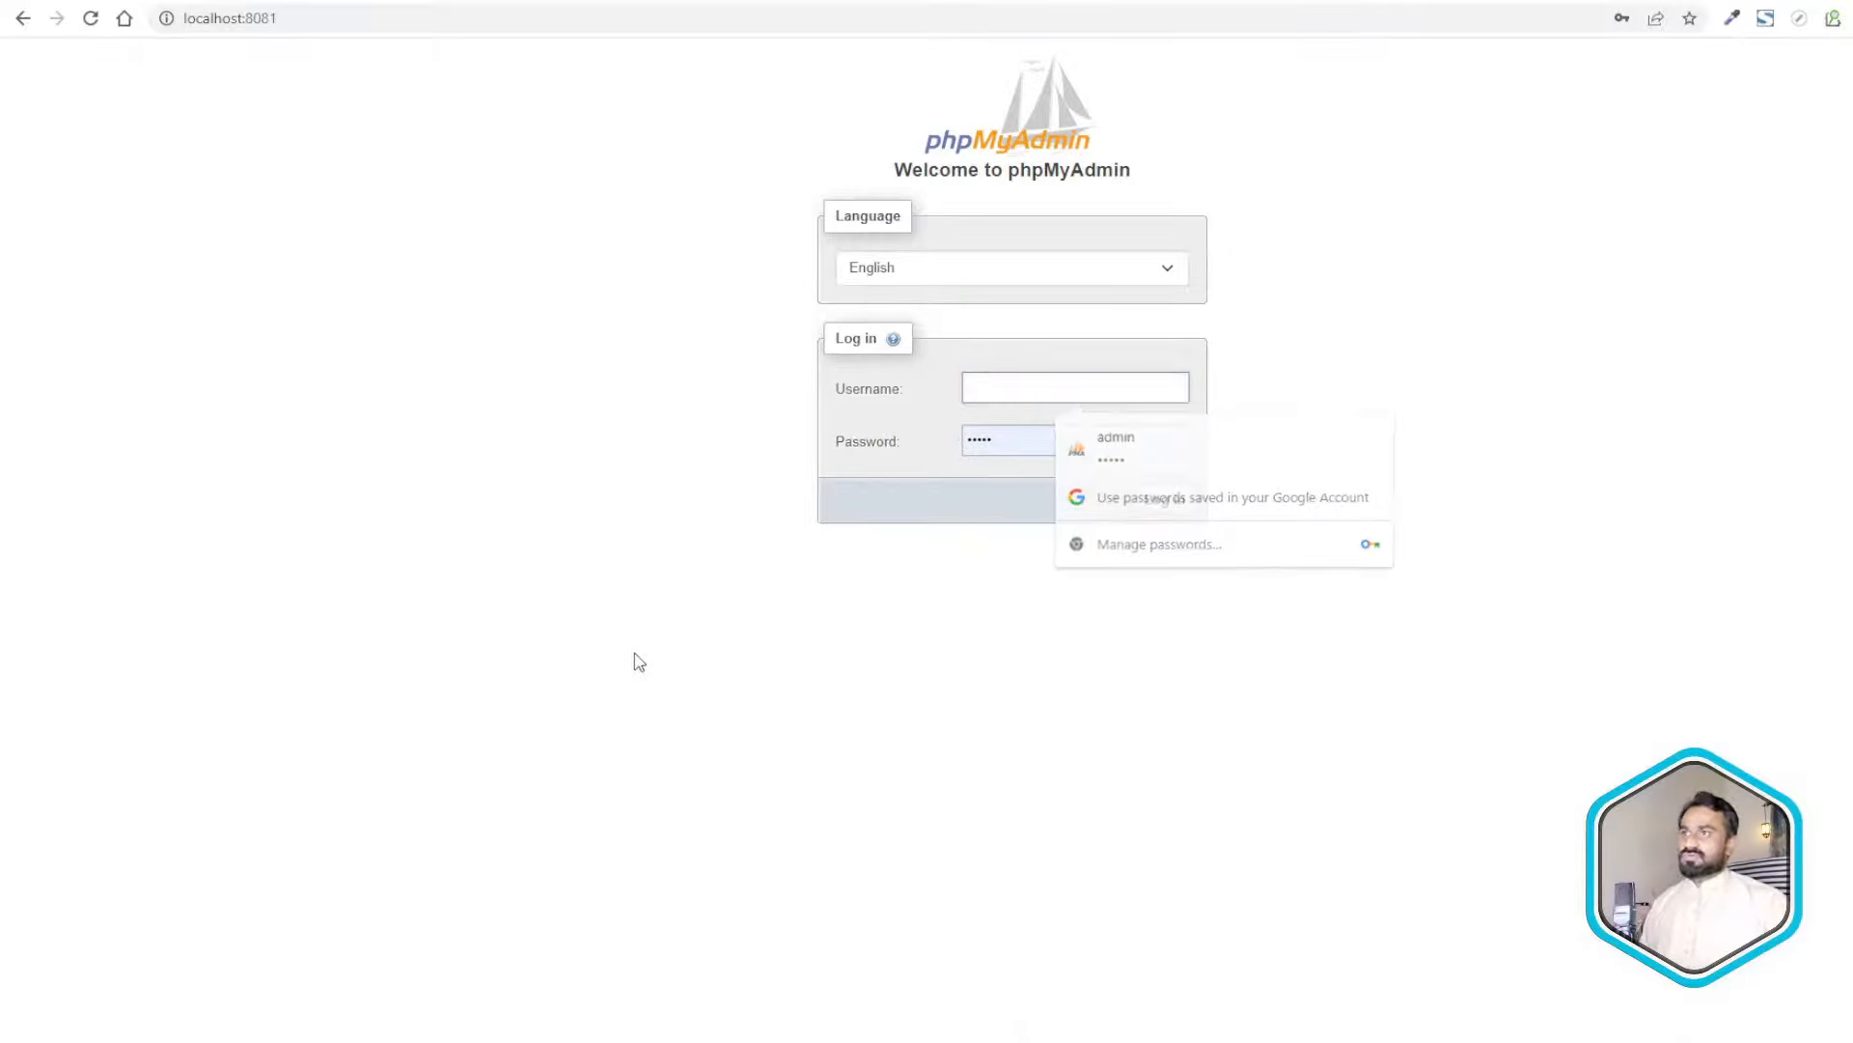
{"action": "left_click_drag", "start_coordinate": [1059, 443], "coordinate": [970, 440]}
{"action": "key", "text": "BackSpace"}
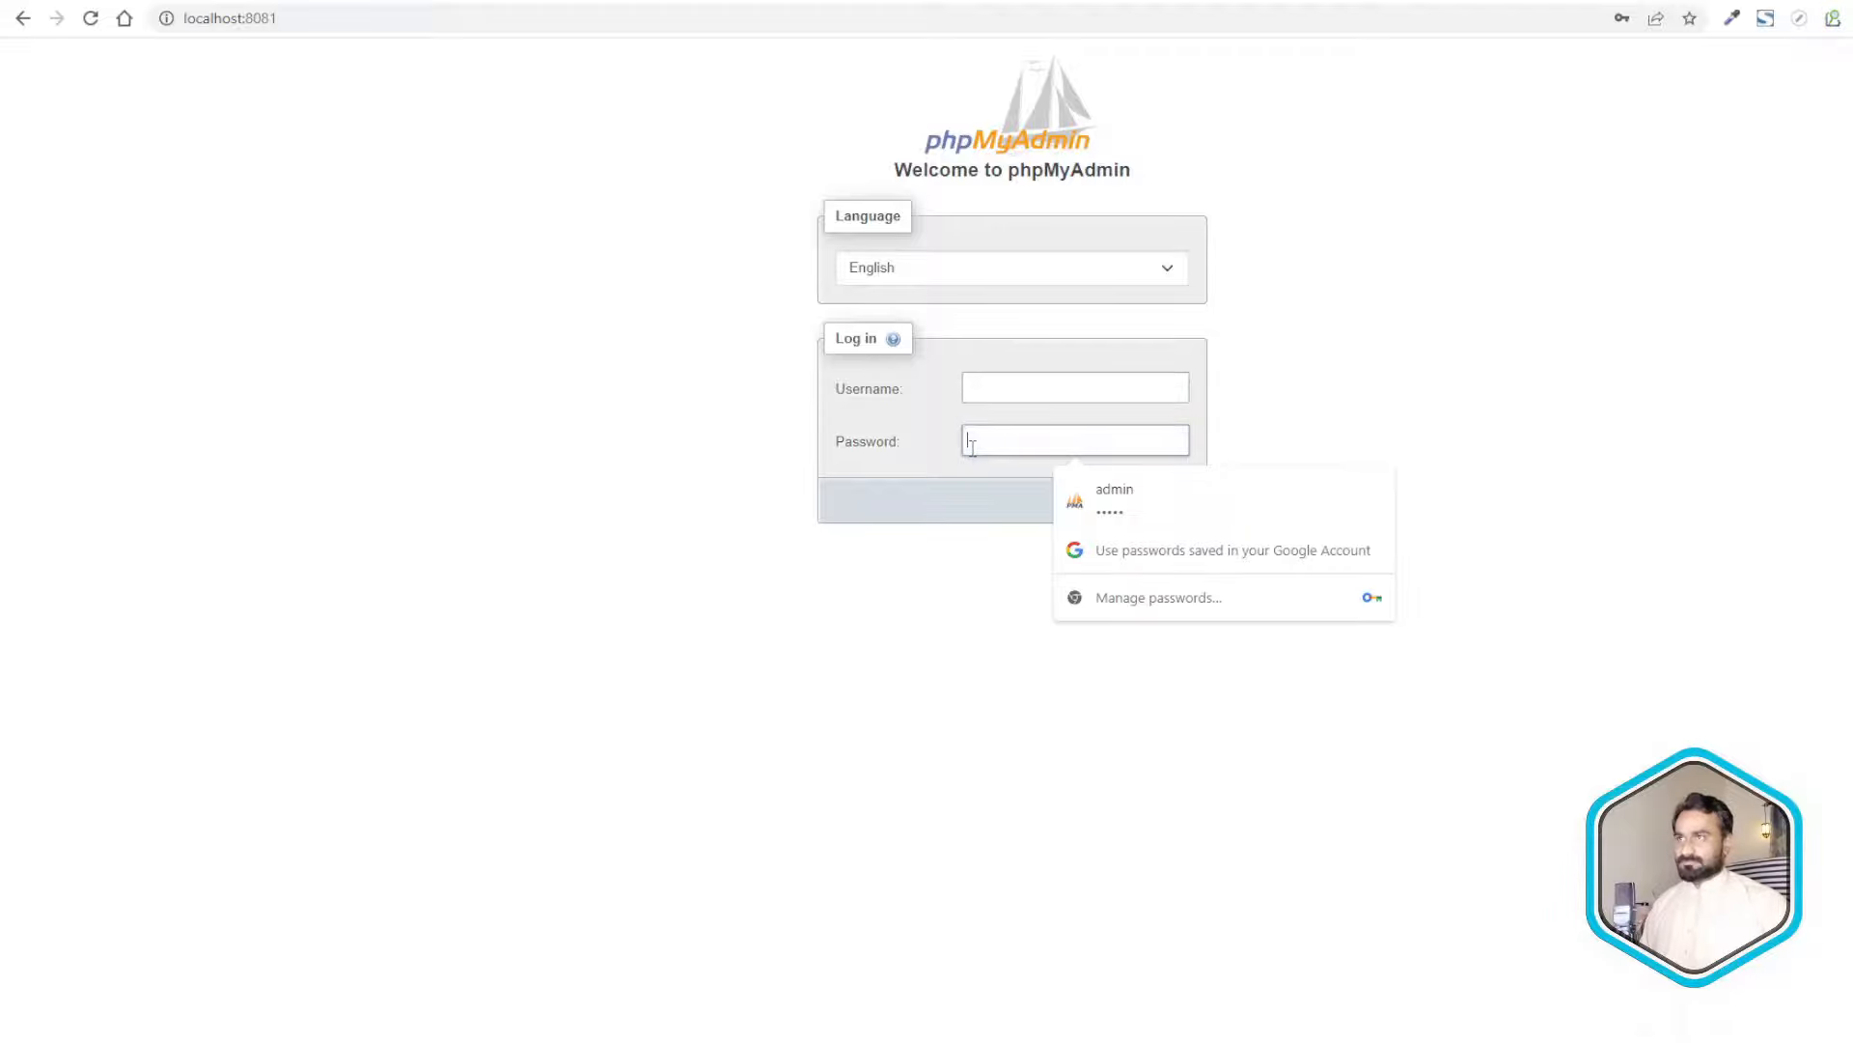
{"action": "left_click", "coordinate": [977, 389]}
{"action": "type", "text": "root"}
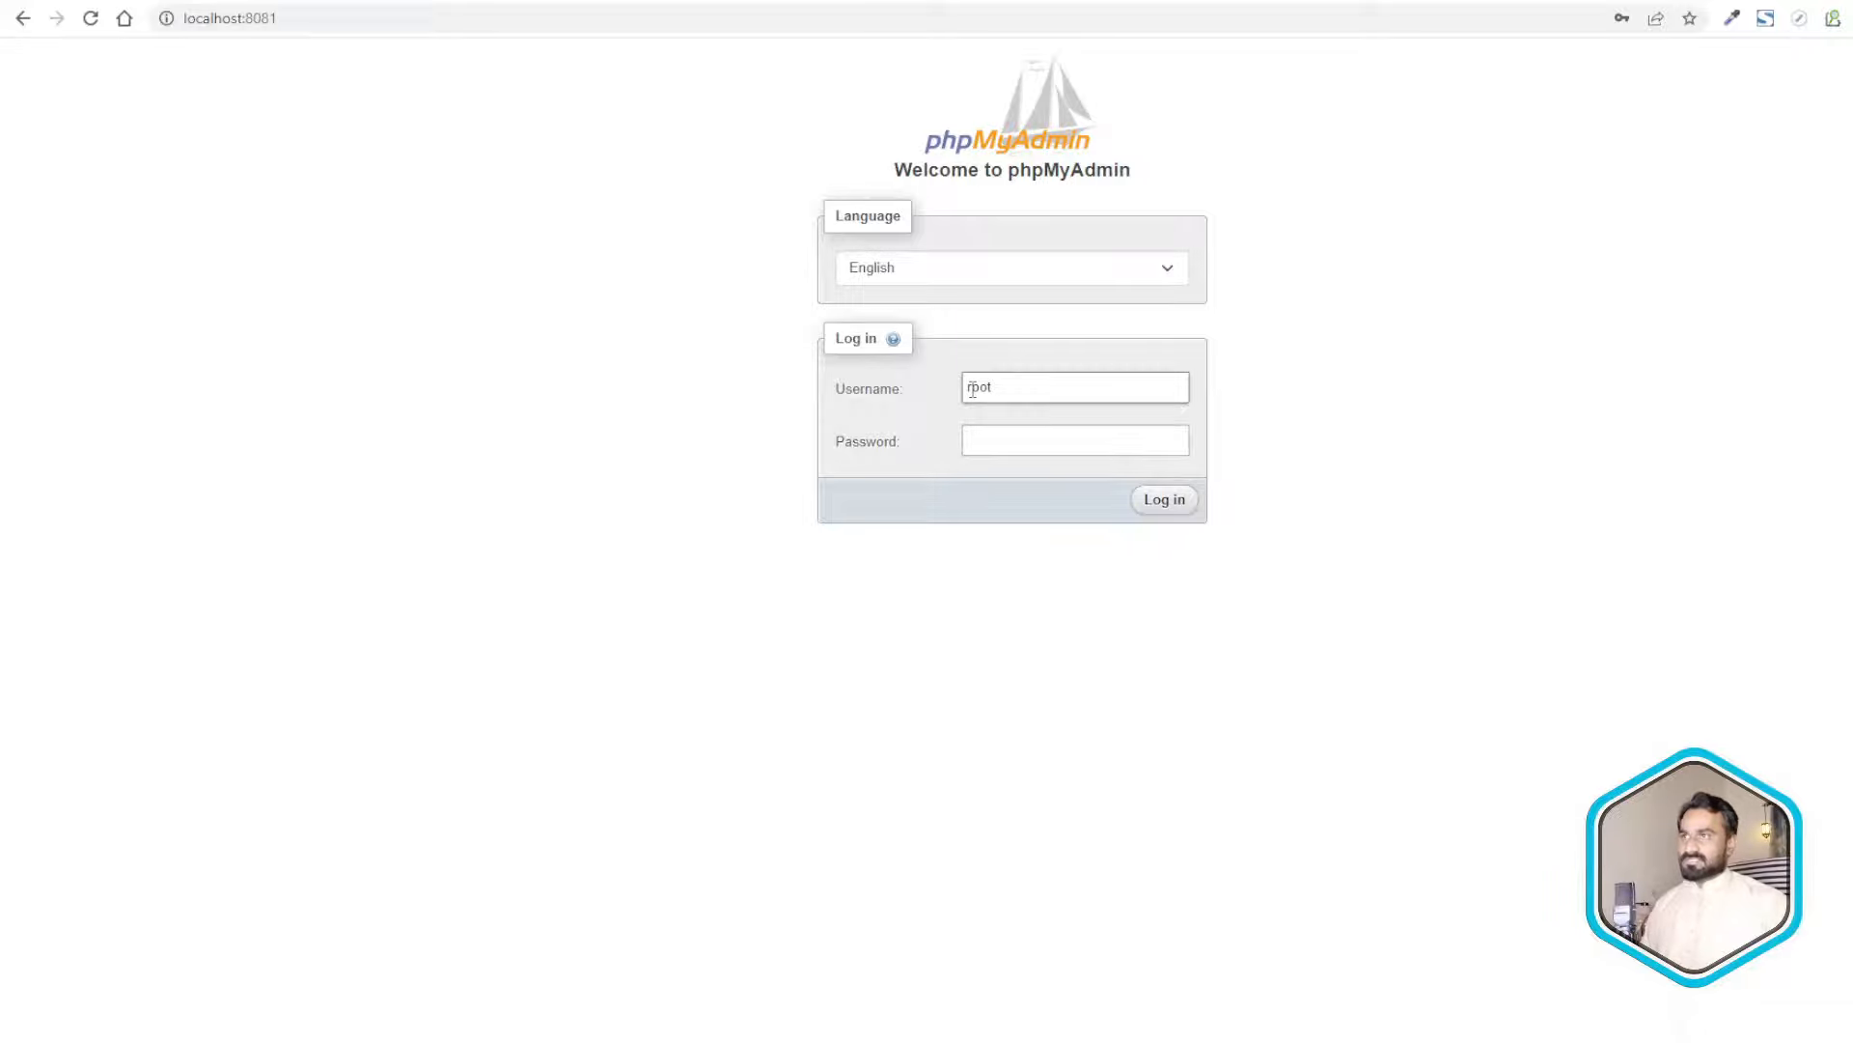
{"action": "left_click", "coordinate": [980, 444]}
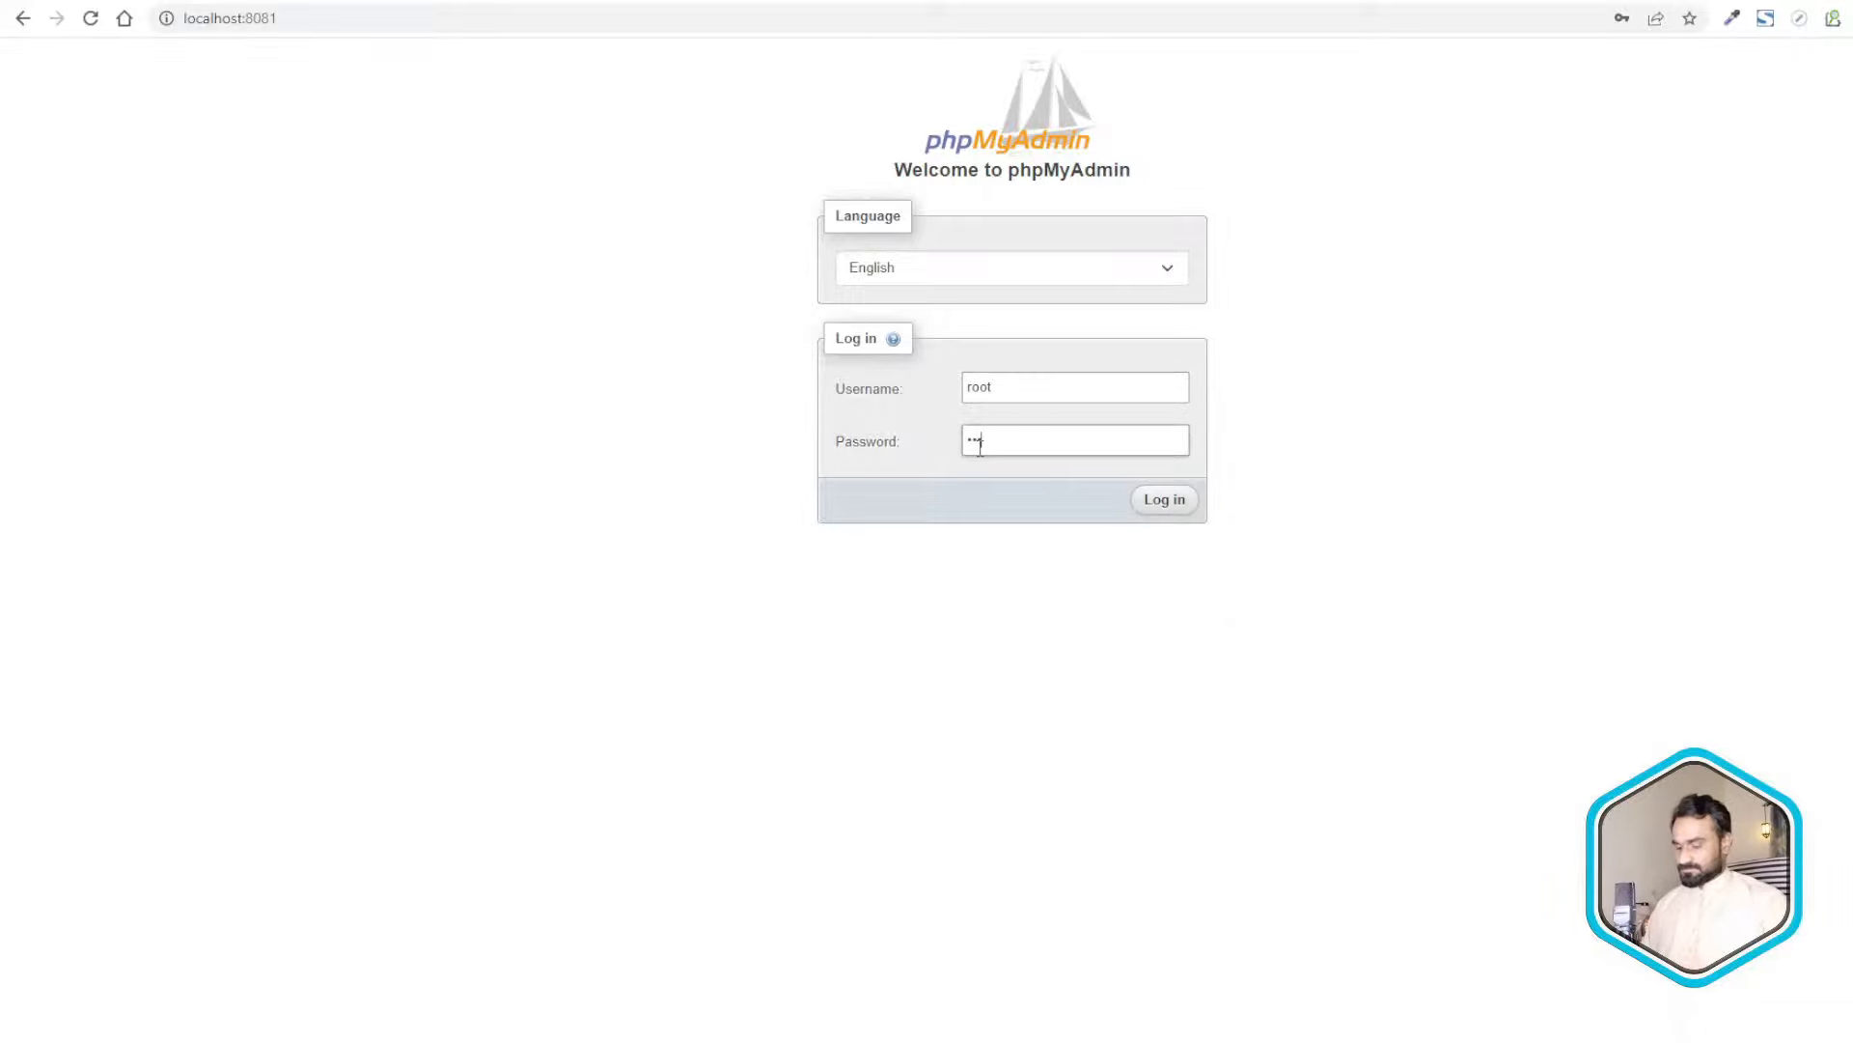
{"action": "key", "text": "Return"}
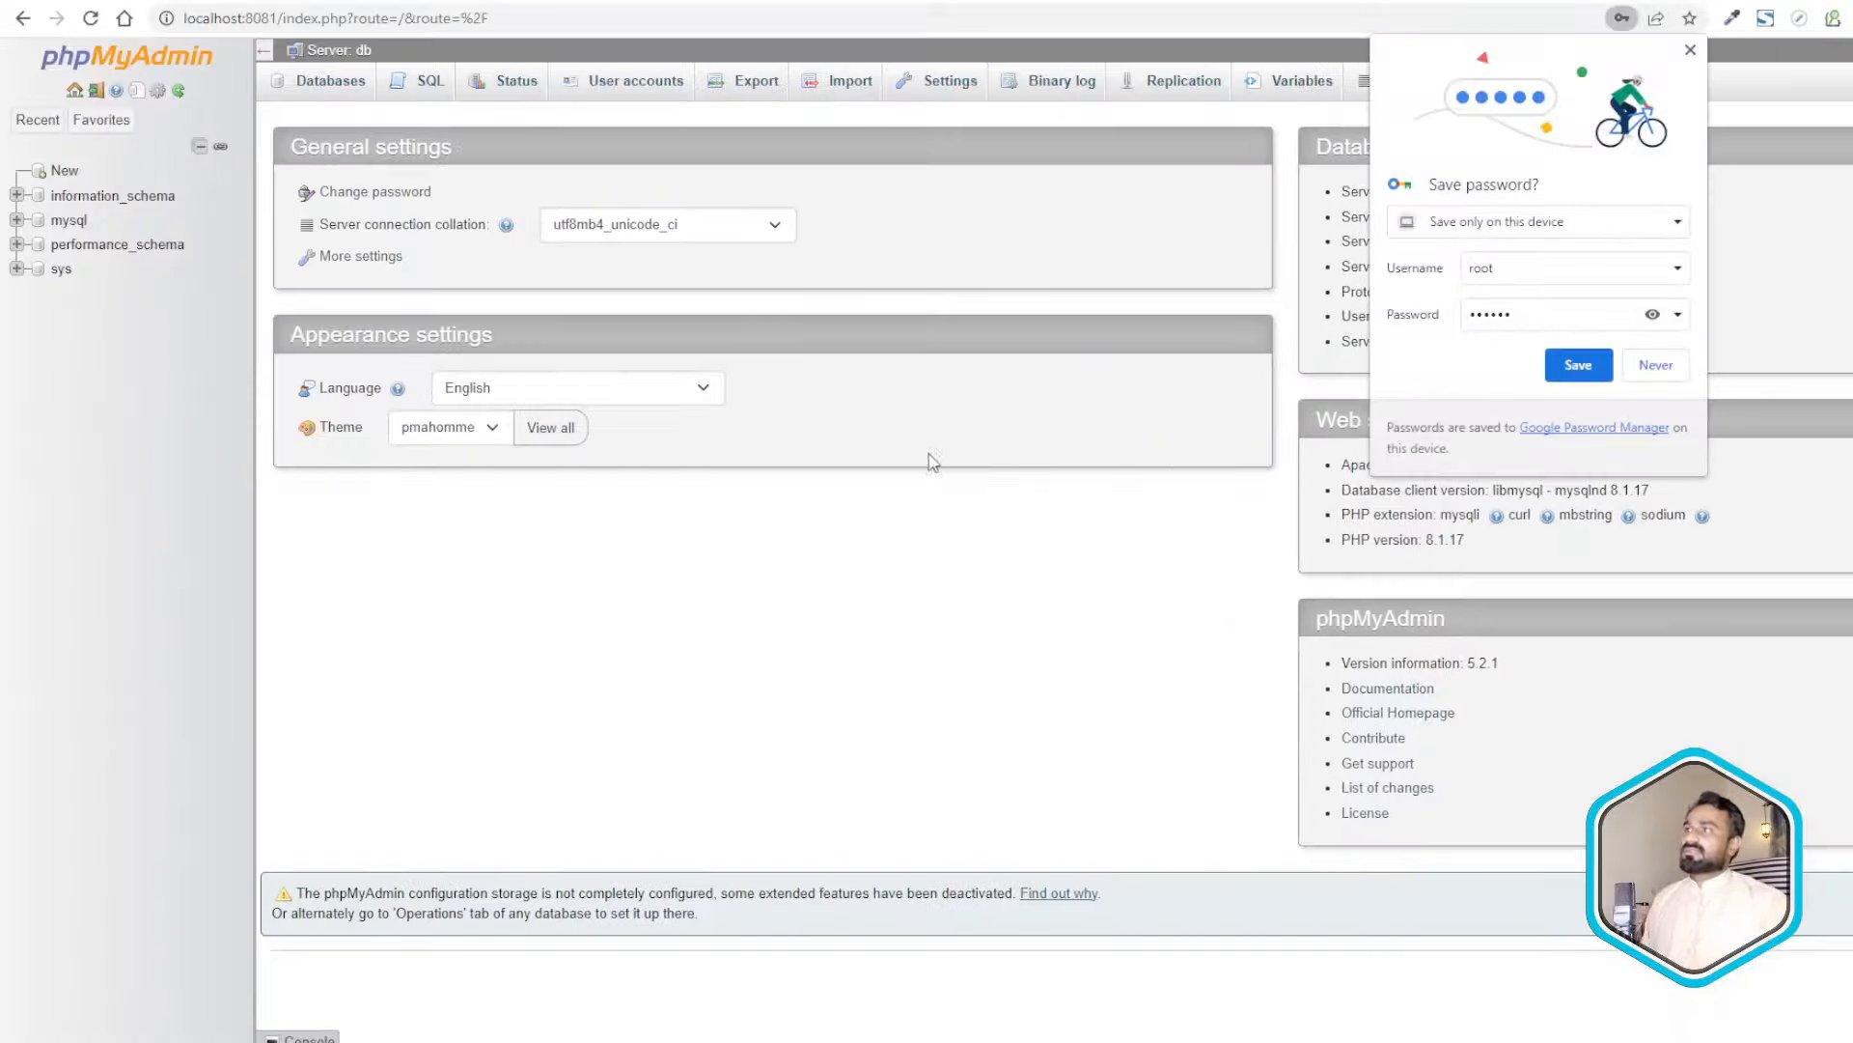
{"action": "left_click", "coordinate": [1655, 364]}
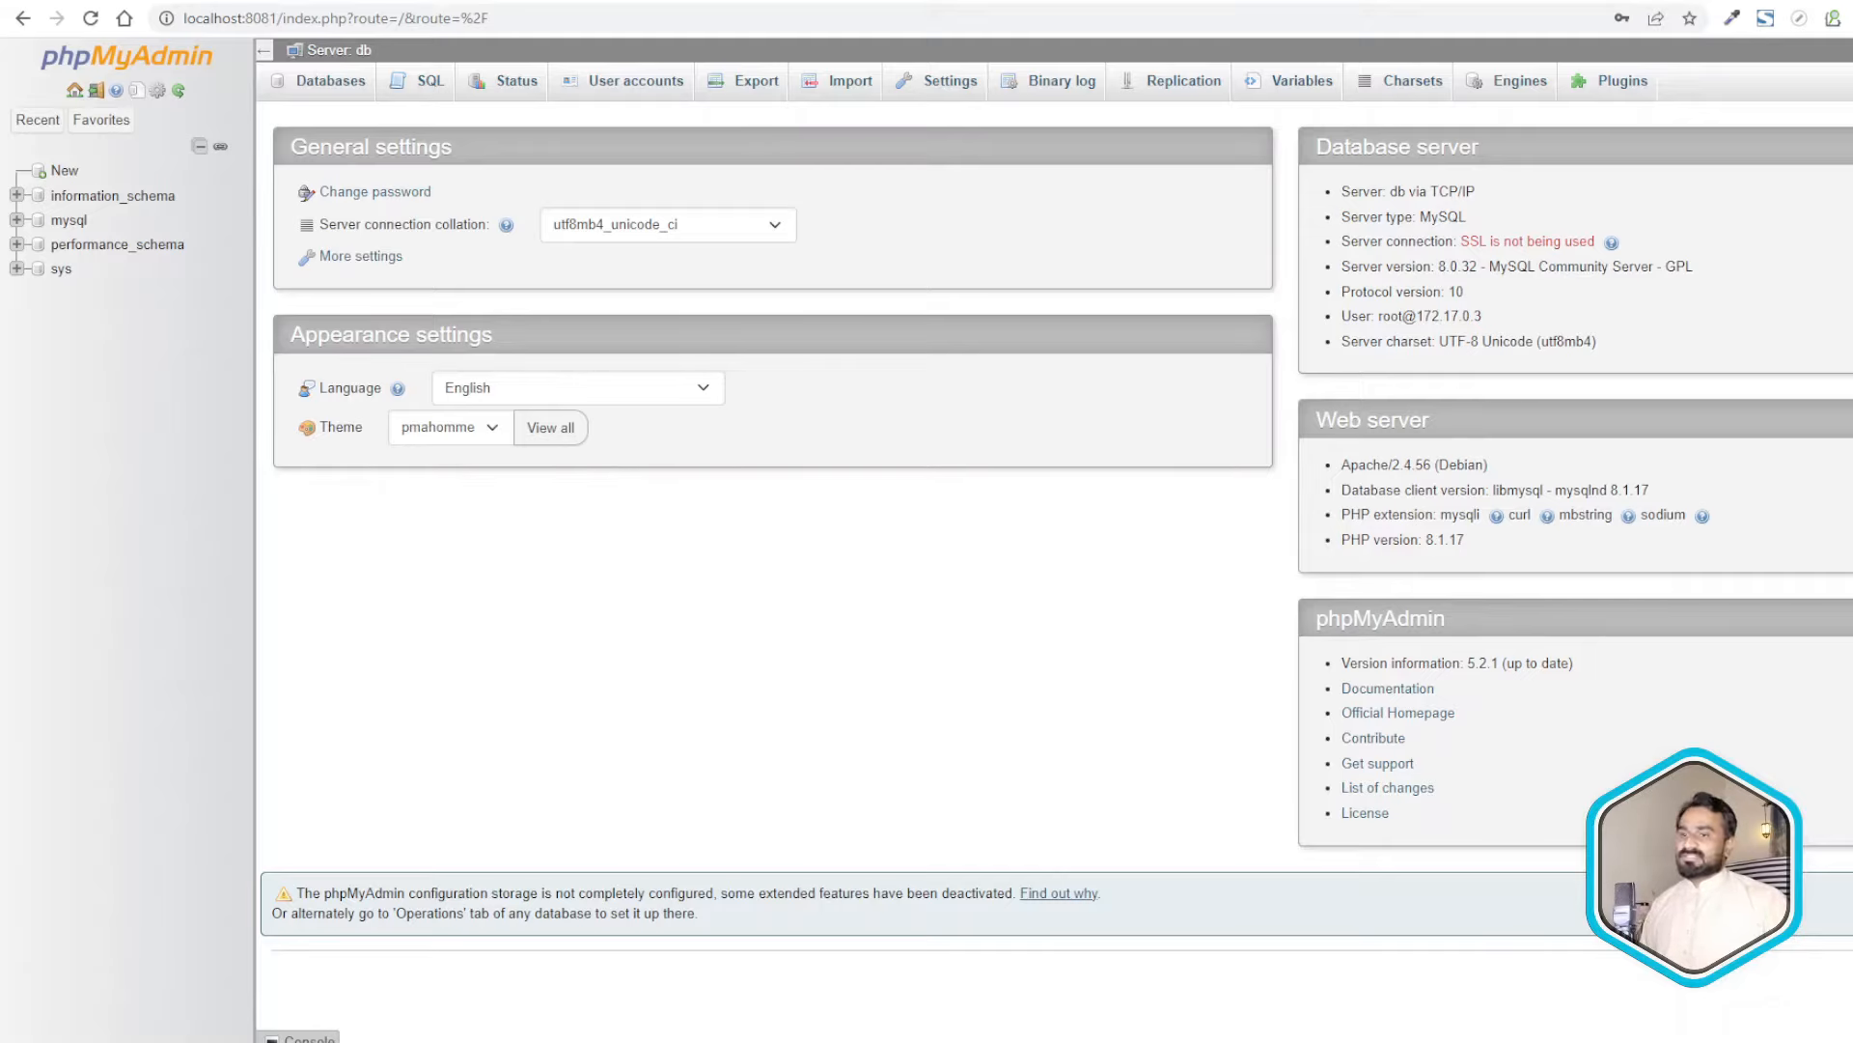
{"action": "key", "text": "alt+Tab"}
{"action": "left_click", "coordinate": [207, 282]}
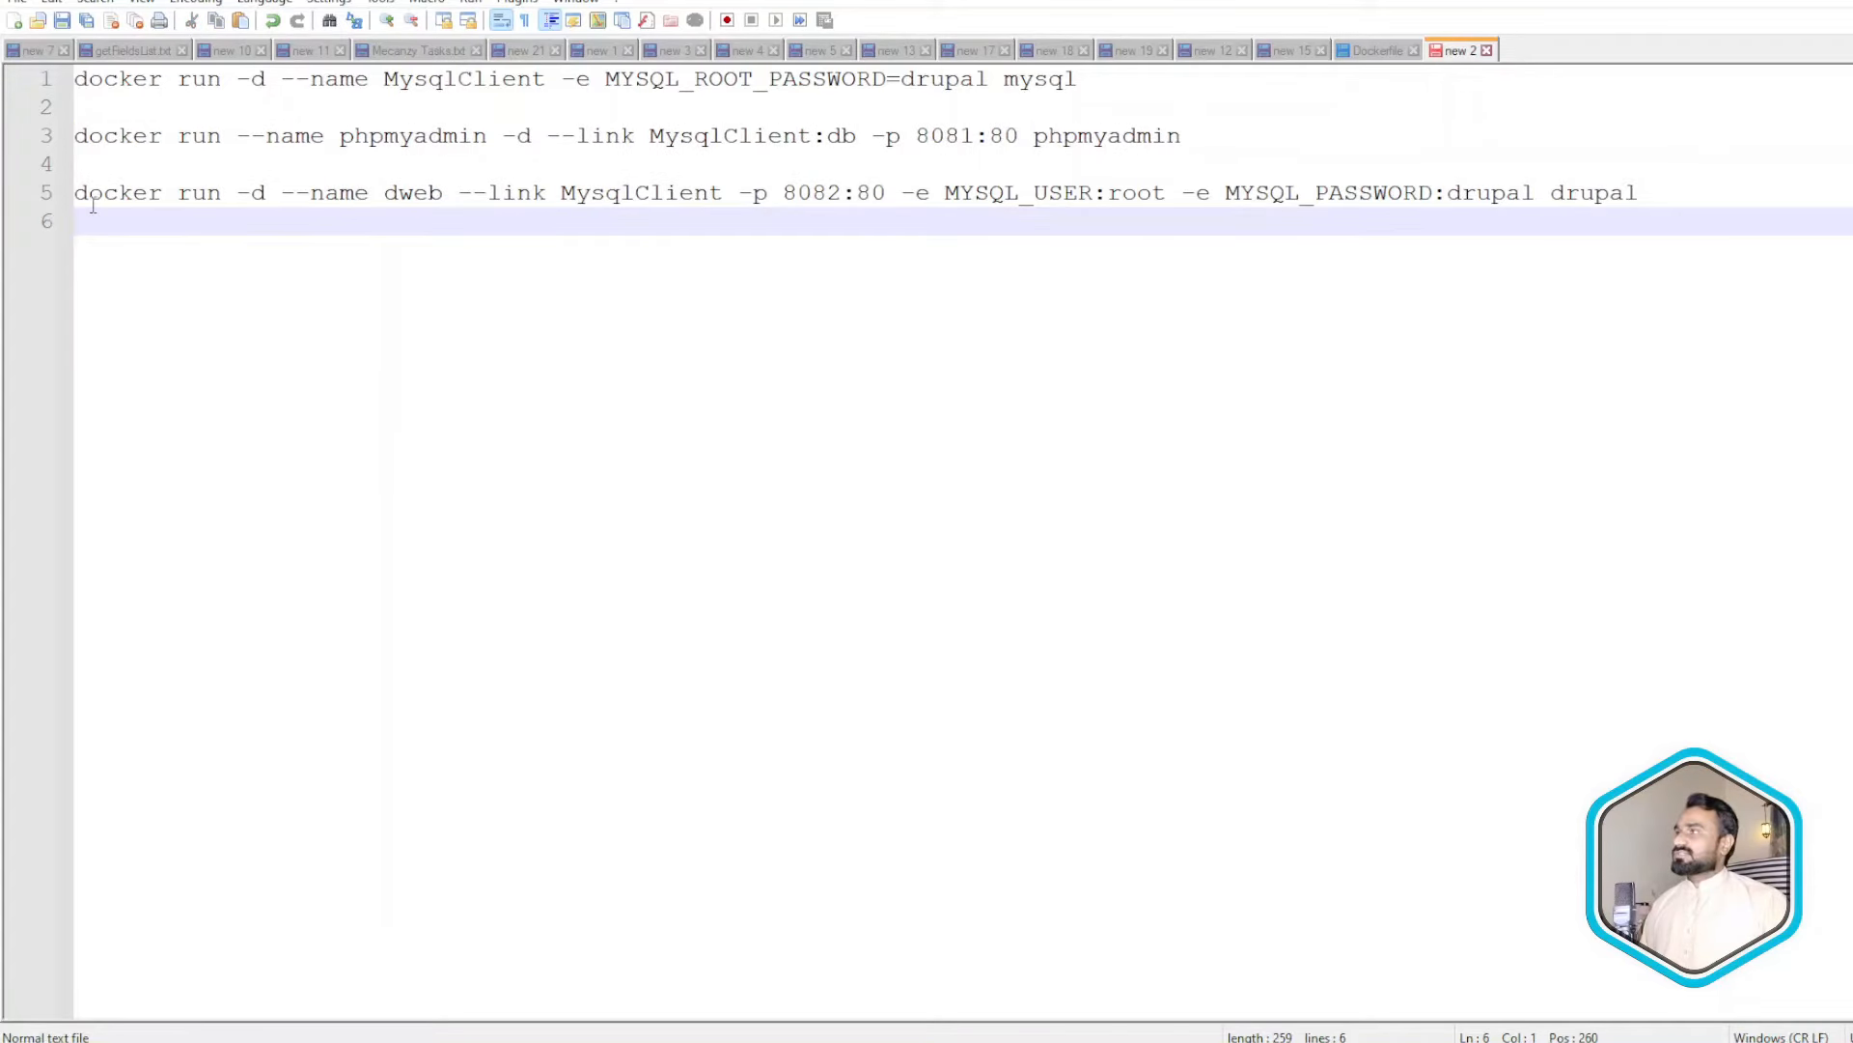
{"action": "left_click_drag", "start_coordinate": [77, 198], "coordinate": [1656, 180]}
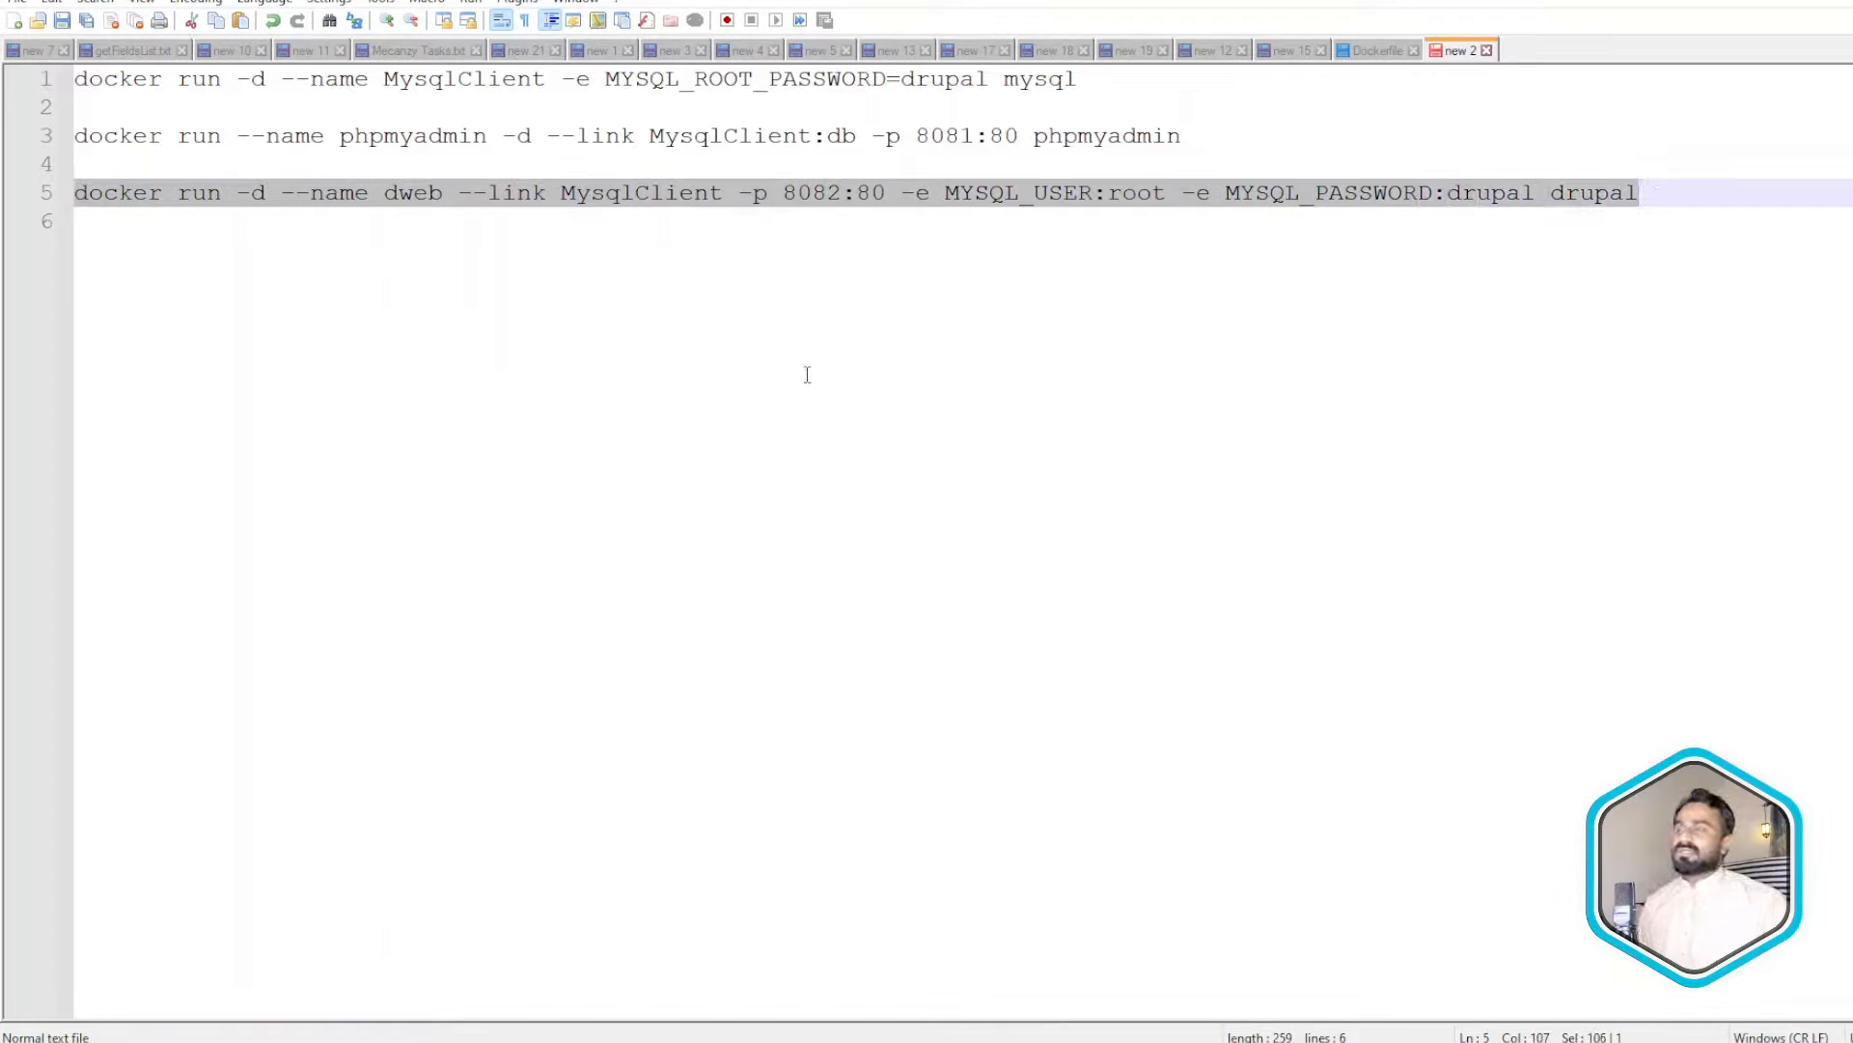
{"action": "key", "text": "Left"}
{"action": "key", "text": "Right"}
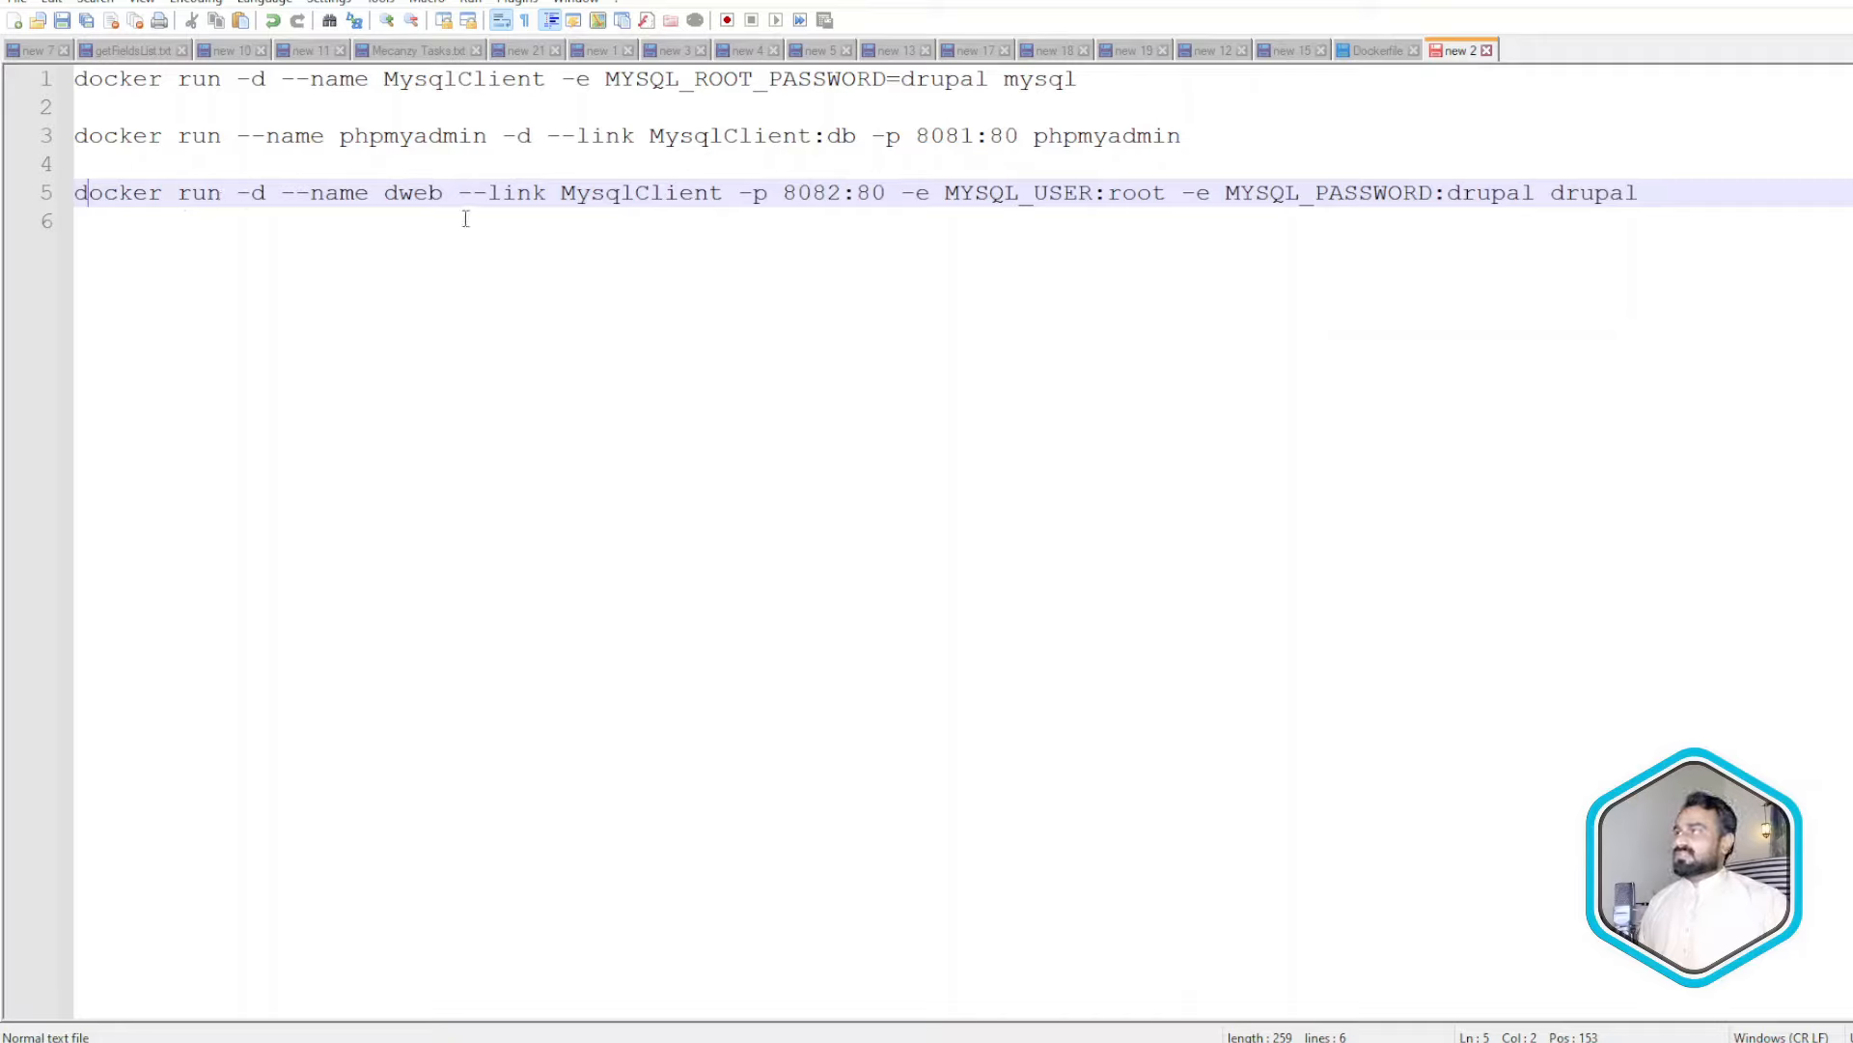
{"action": "double_click", "coordinate": [323, 189]}
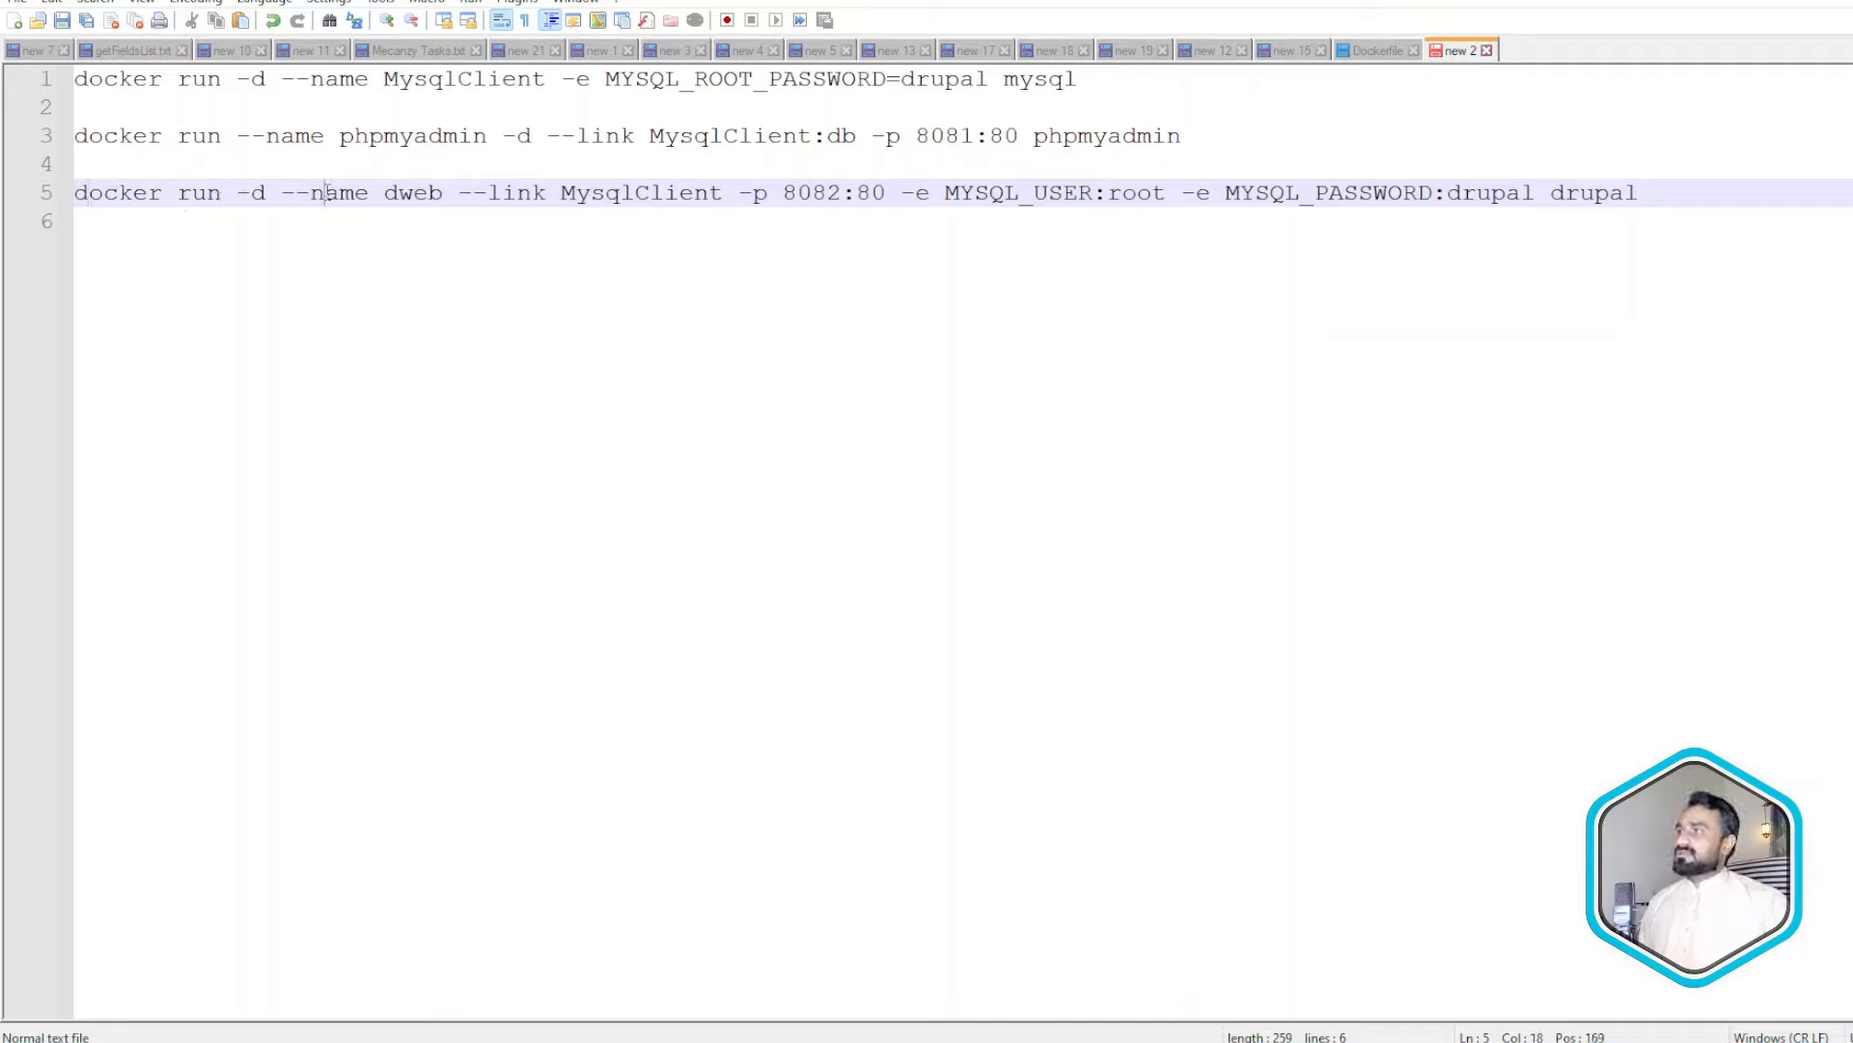
{"action": "left_click_drag", "start_coordinate": [442, 192], "coordinate": [386, 193]}
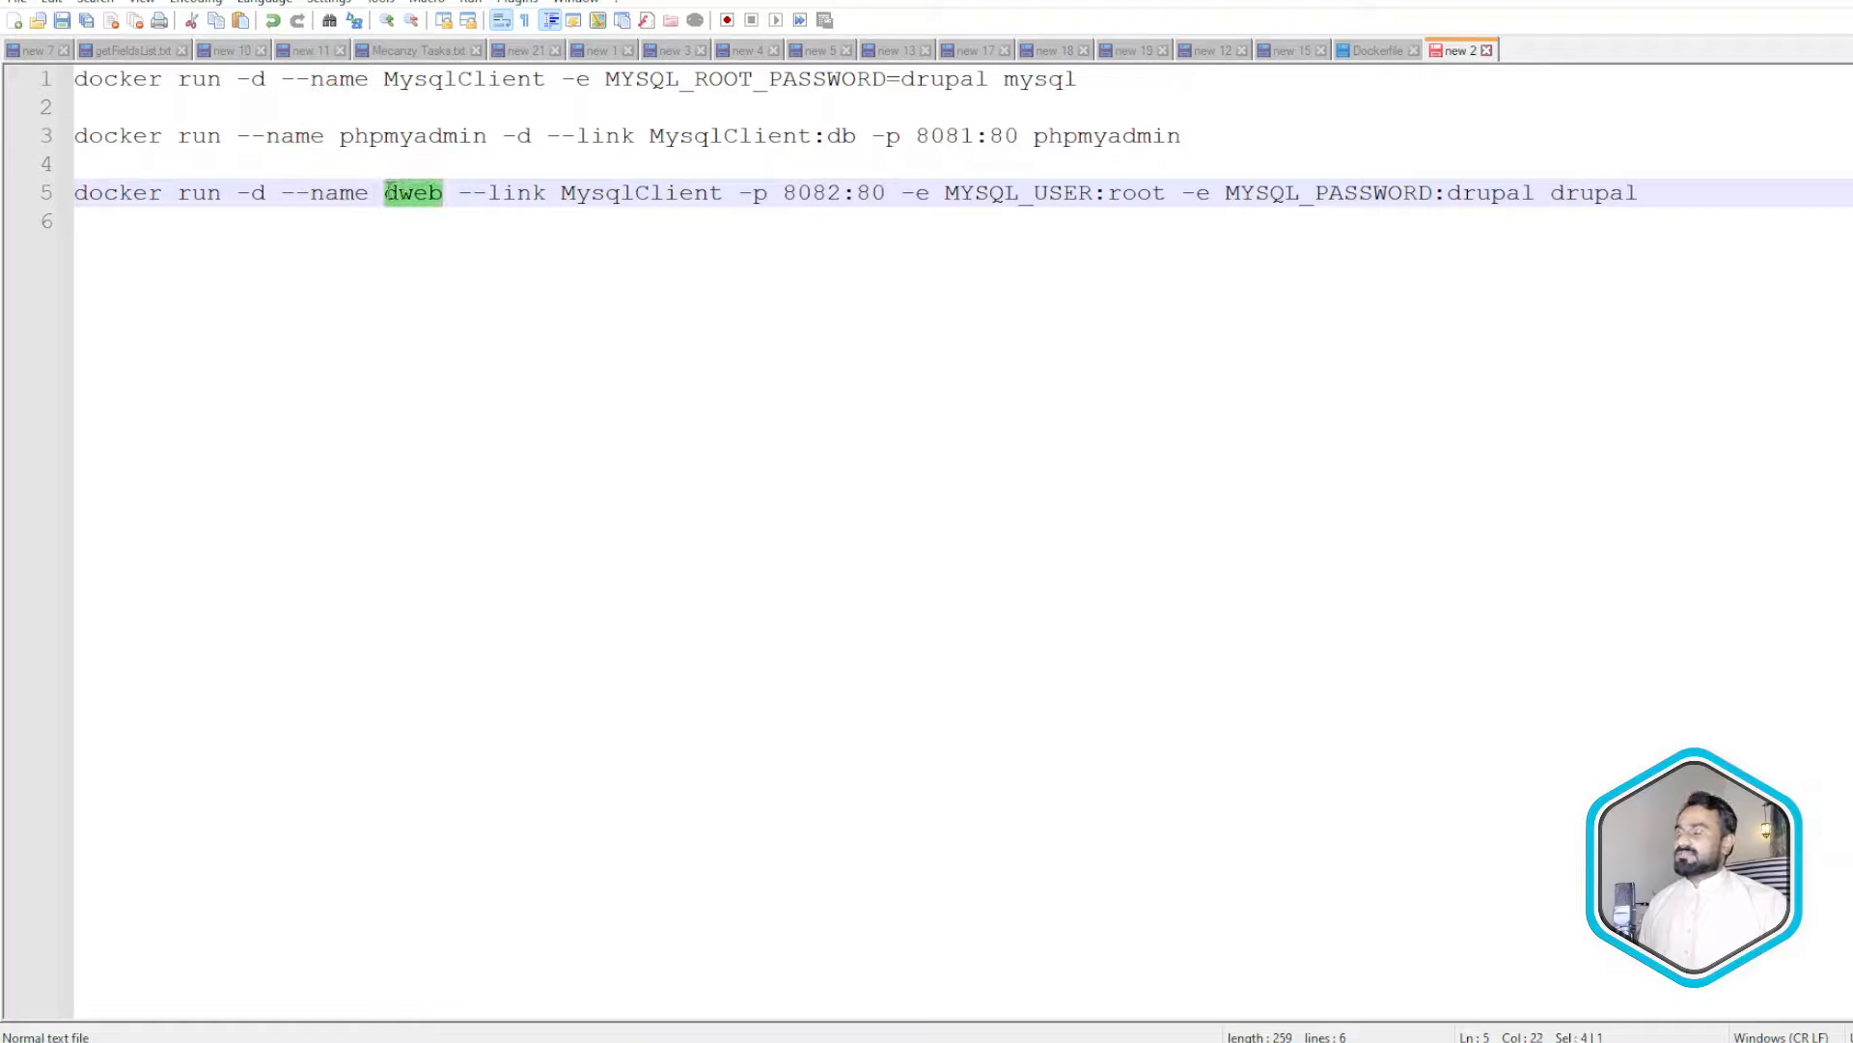
{"action": "double_click", "coordinate": [504, 193]}
{"action": "left_click", "coordinate": [634, 192]}
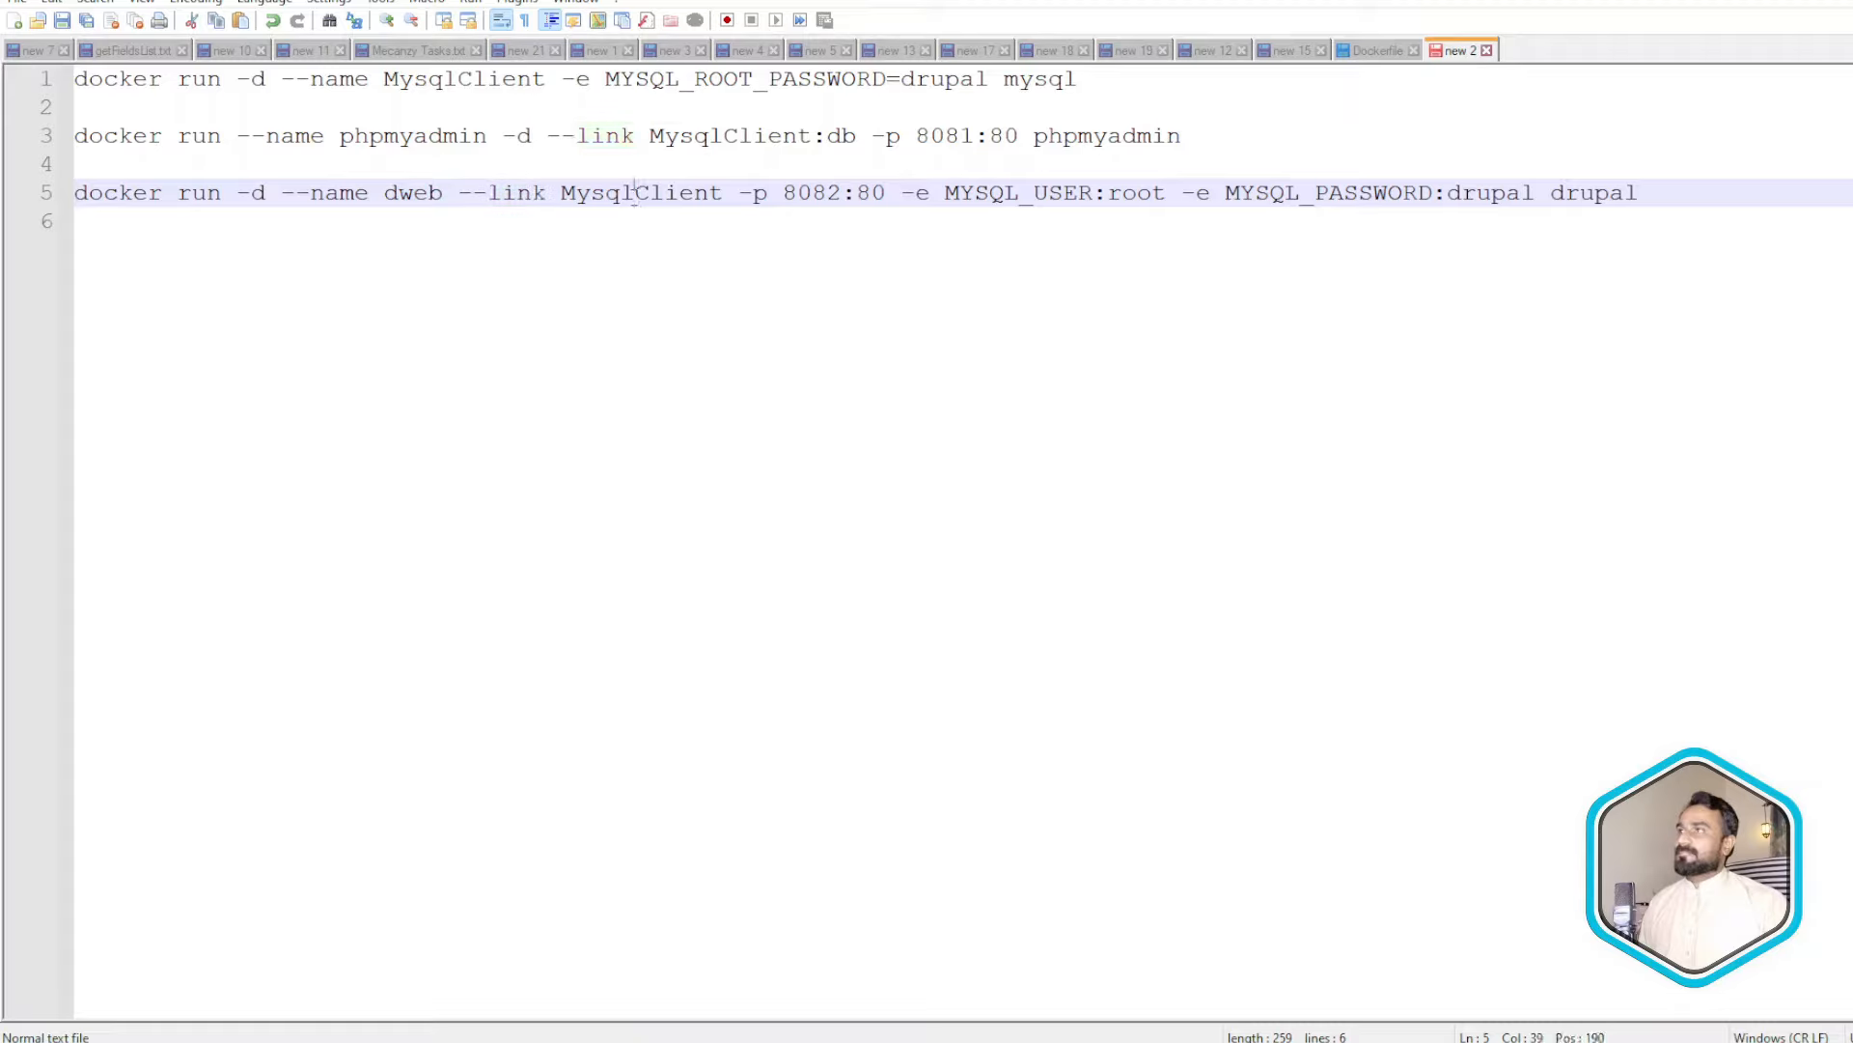
{"action": "double_click", "coordinate": [634, 192]}
{"action": "double_click", "coordinate": [611, 201]}
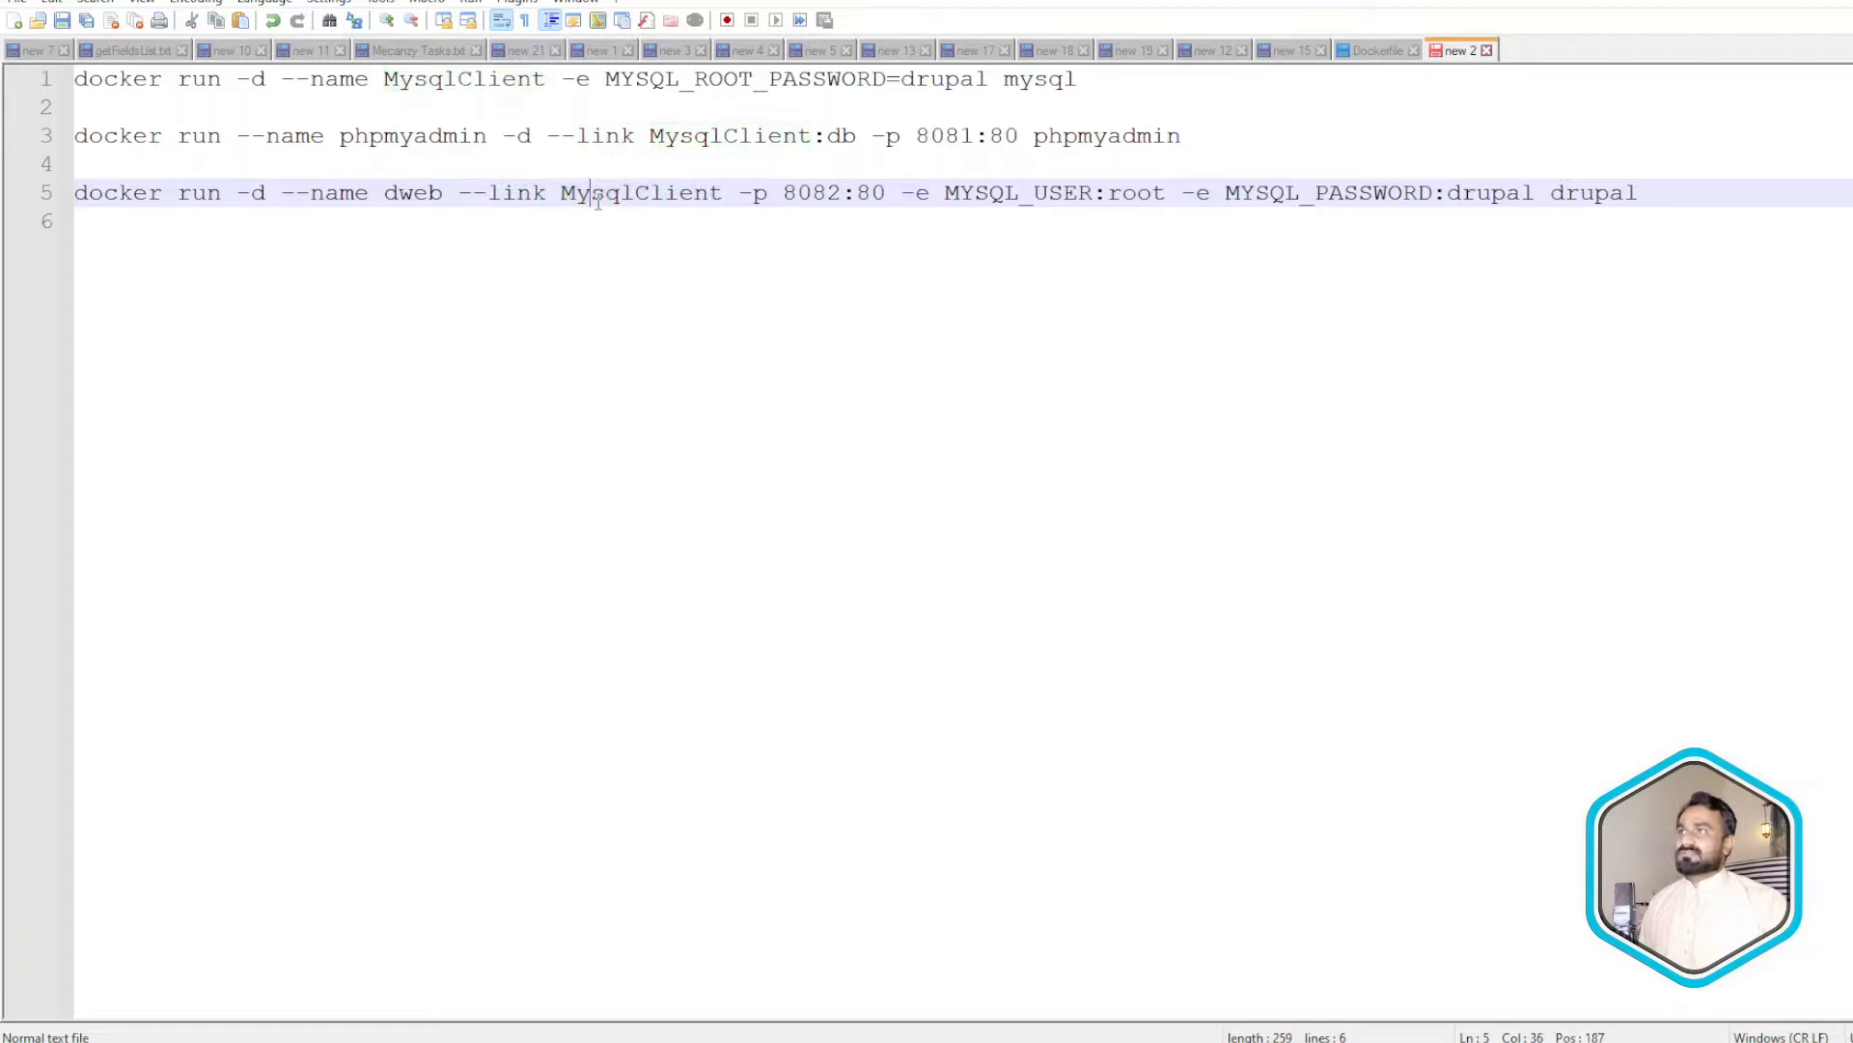
{"action": "left_click", "coordinate": [442, 79]}
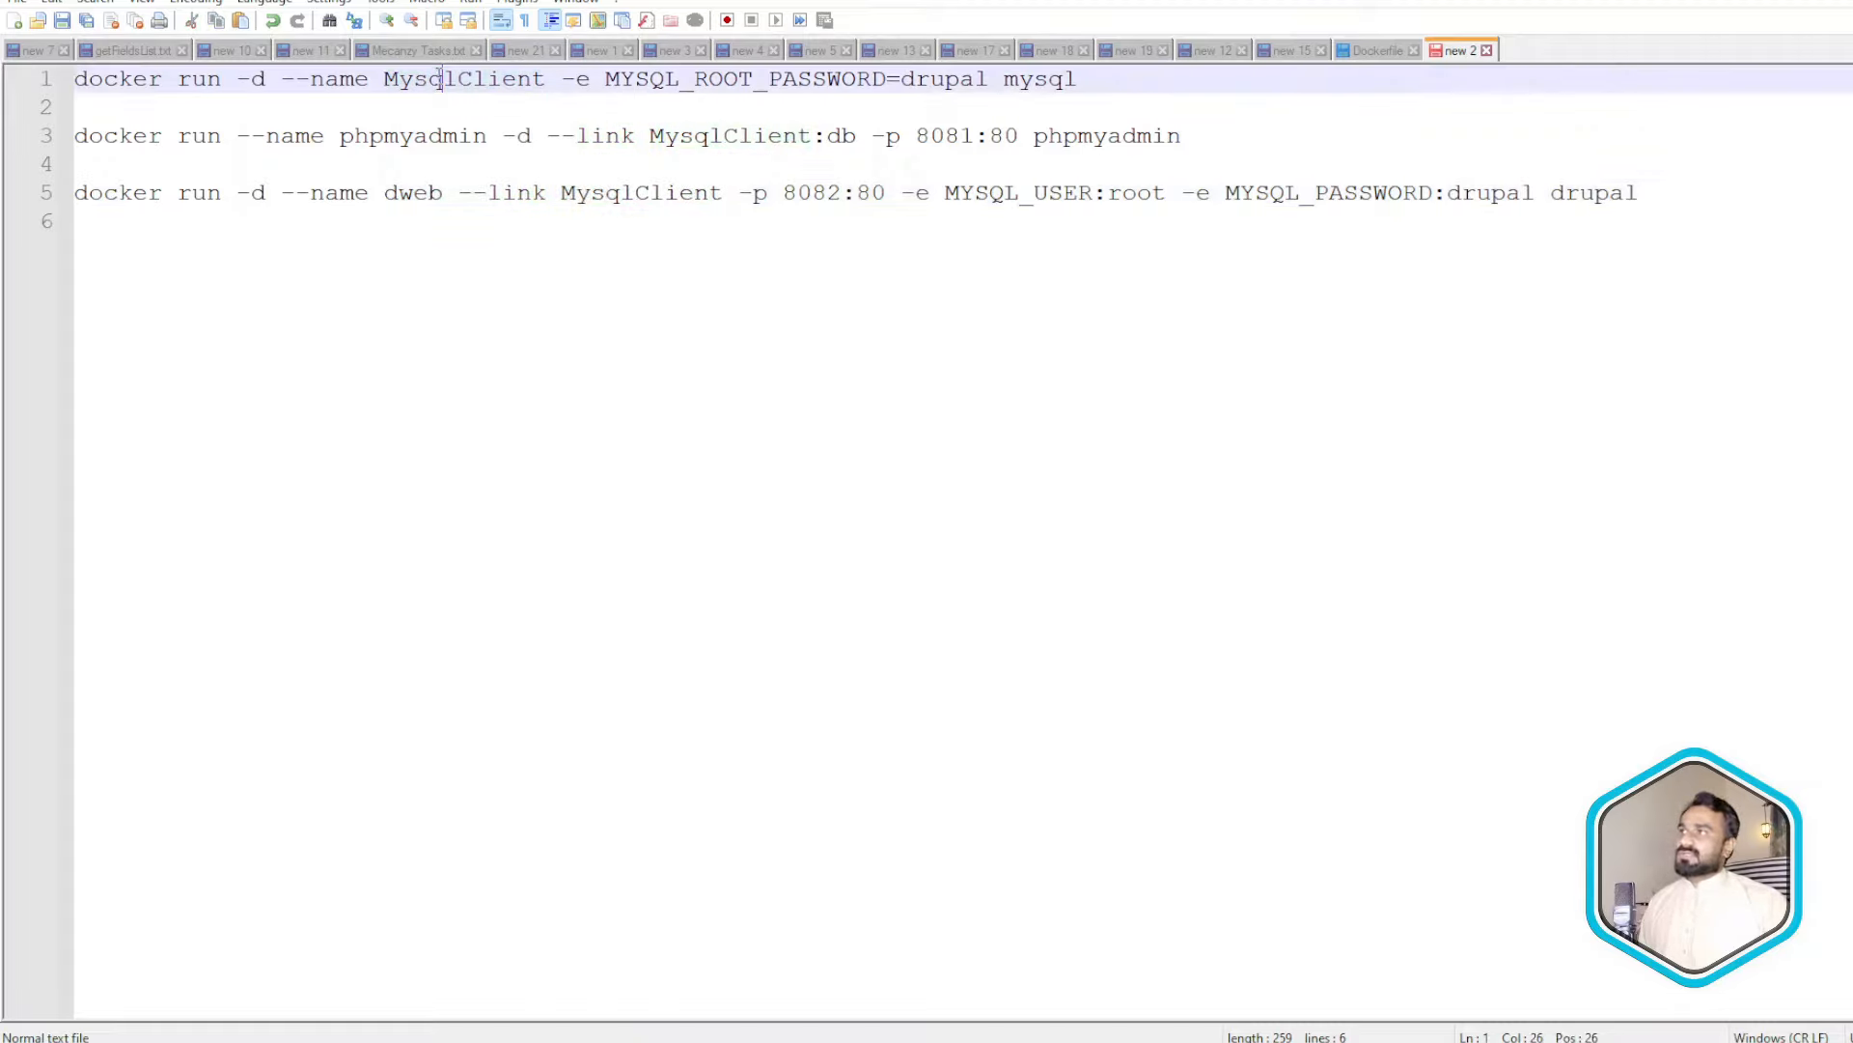
{"action": "triple_click", "coordinate": [442, 79]}
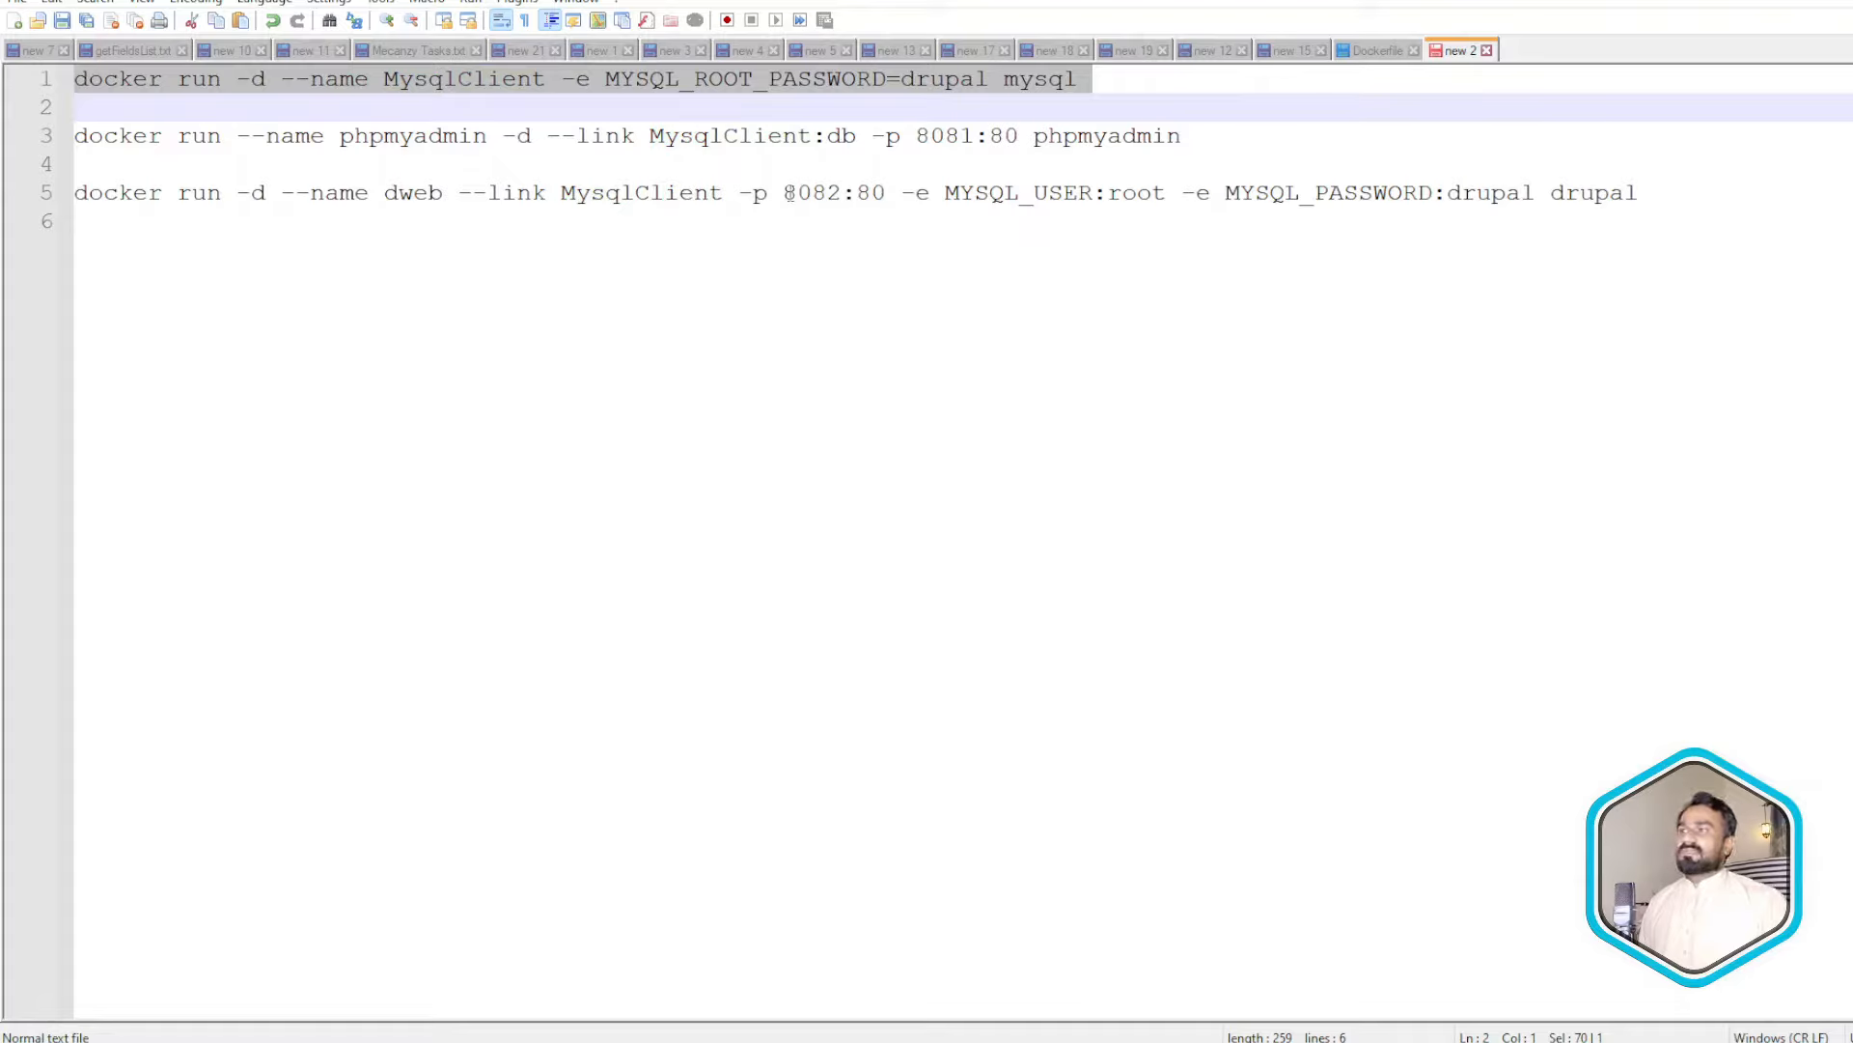
{"action": "double_click", "coordinate": [936, 135]}
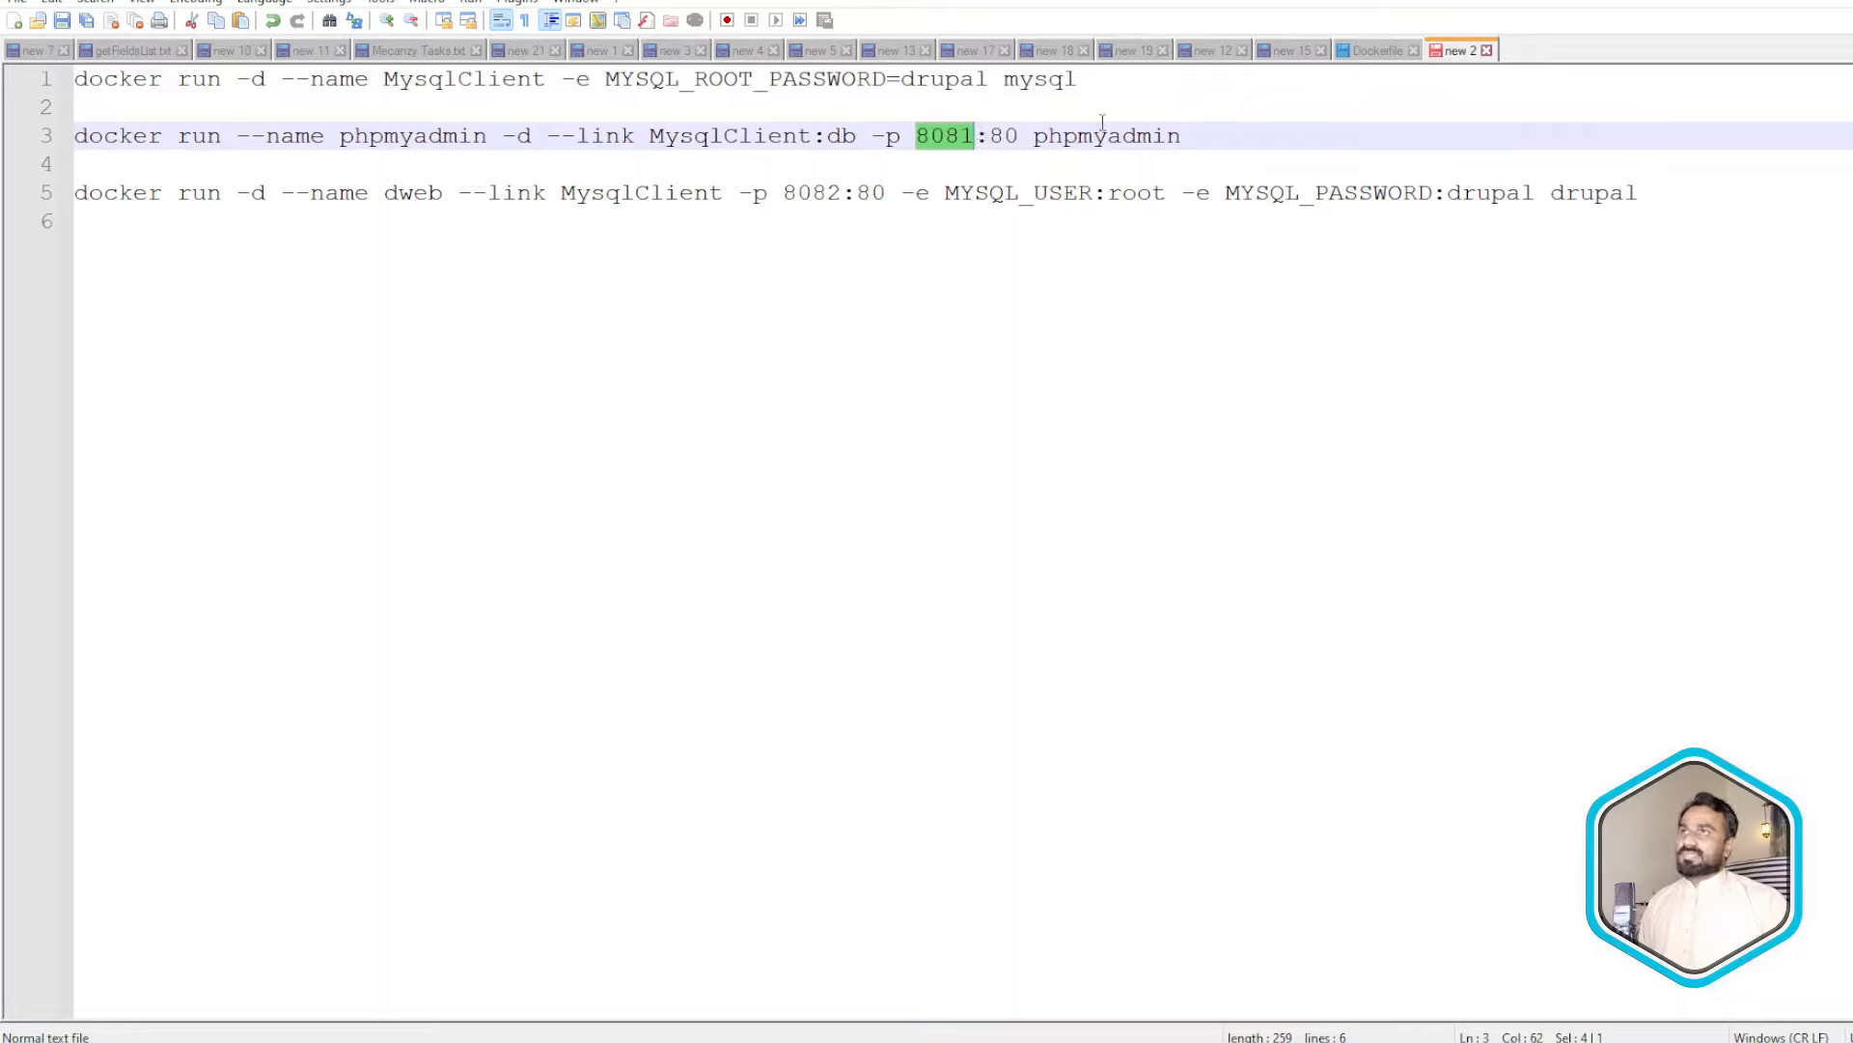
{"action": "double_click", "coordinate": [794, 191]}
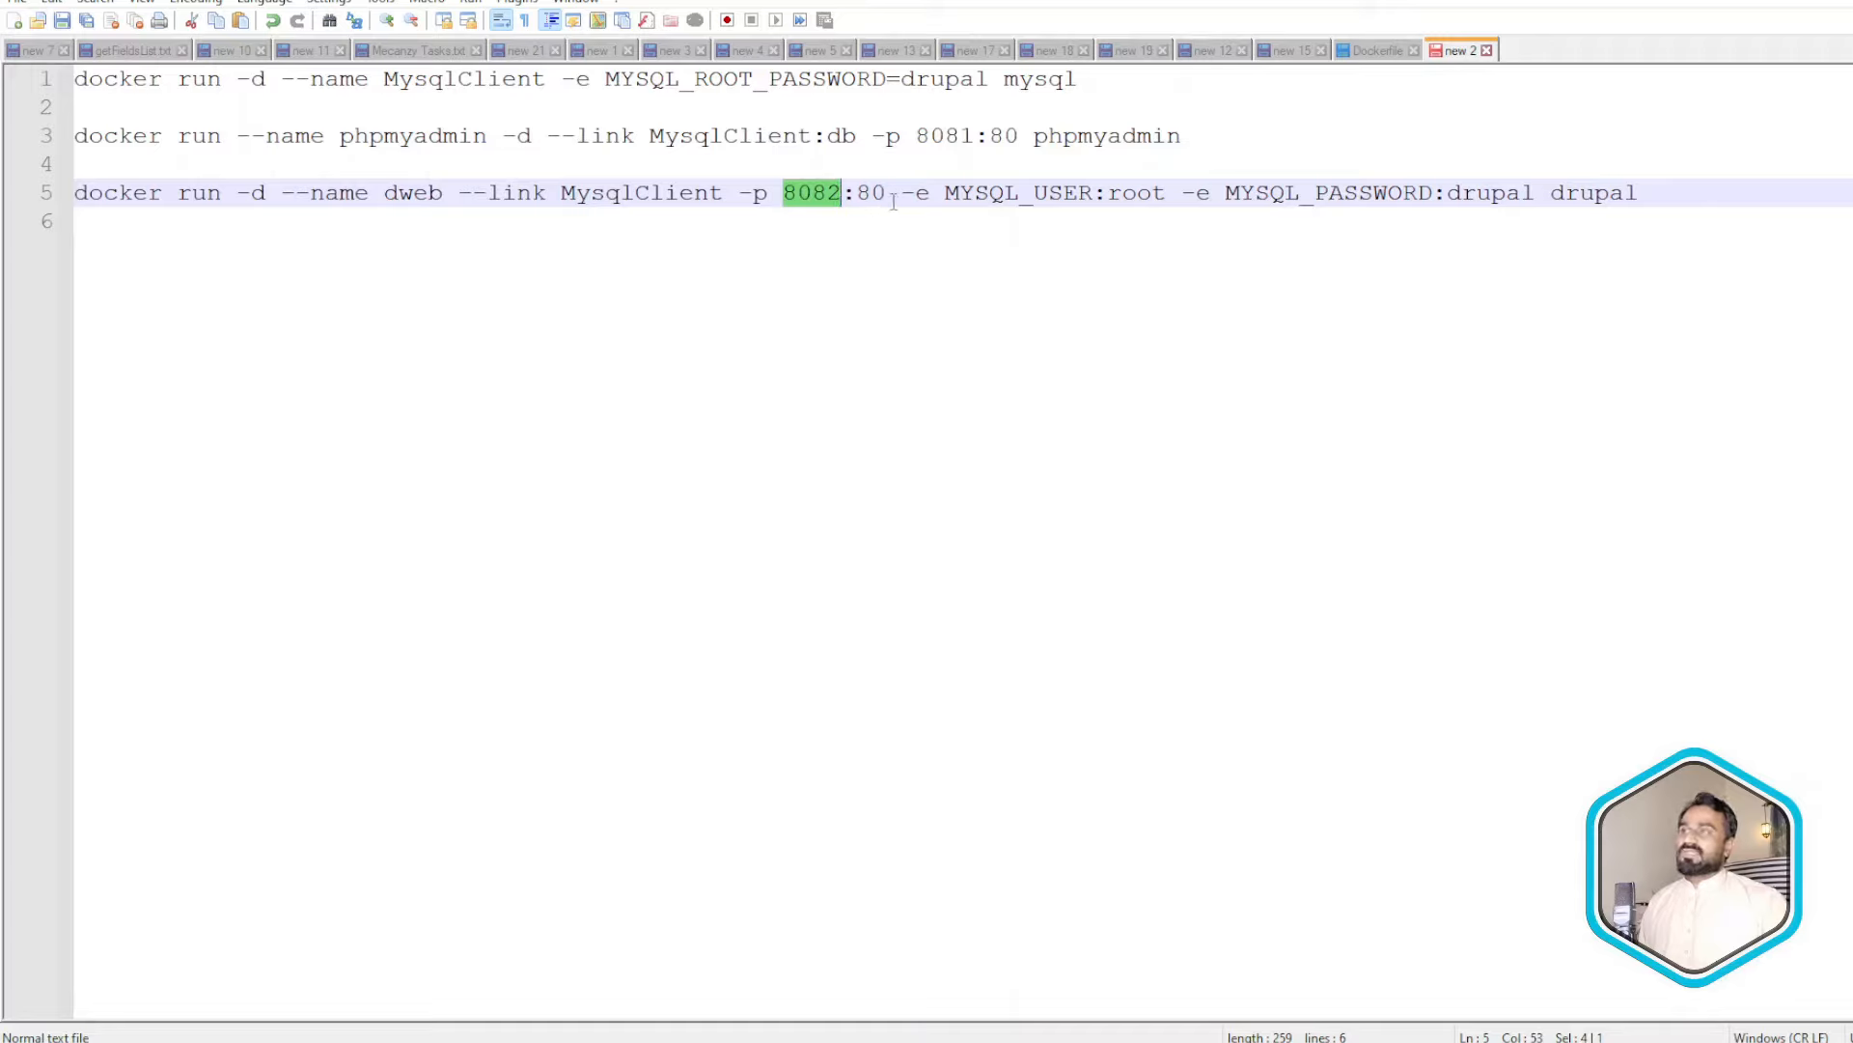
{"action": "double_click", "coordinate": [868, 193]}
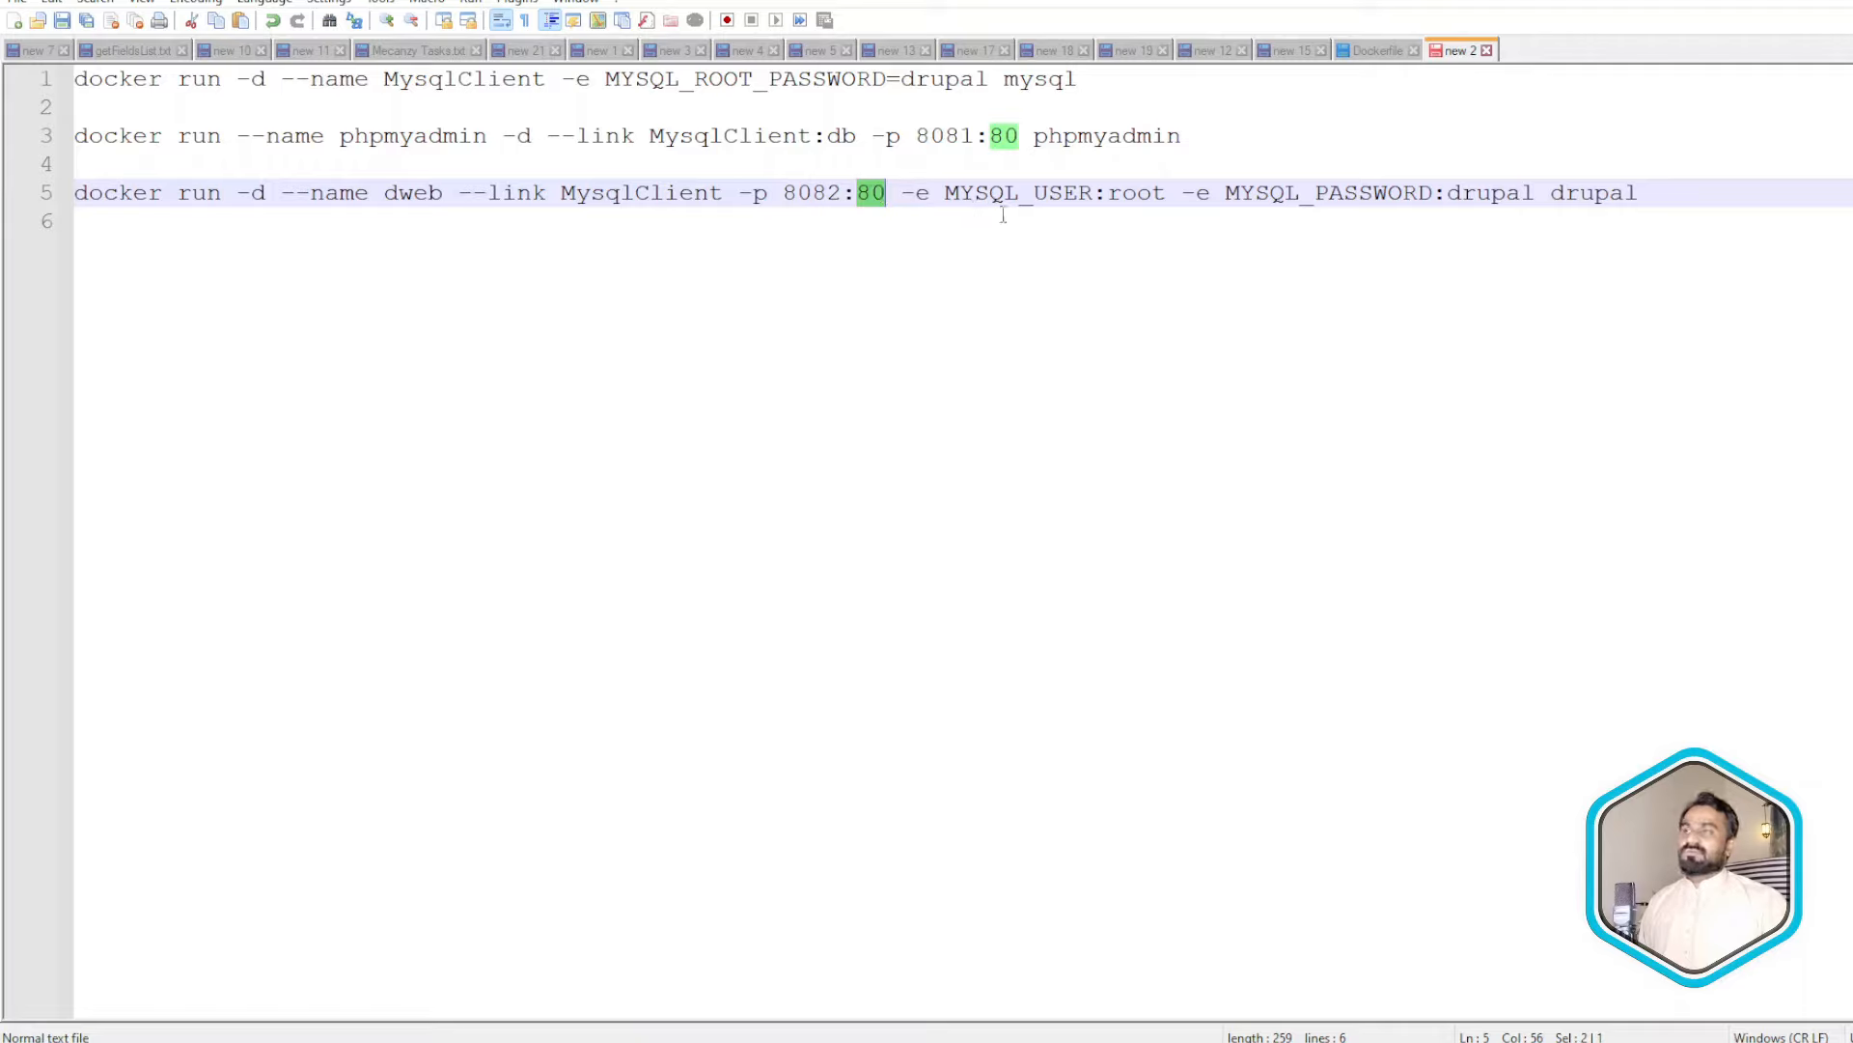
{"action": "left_click", "coordinate": [893, 189]}
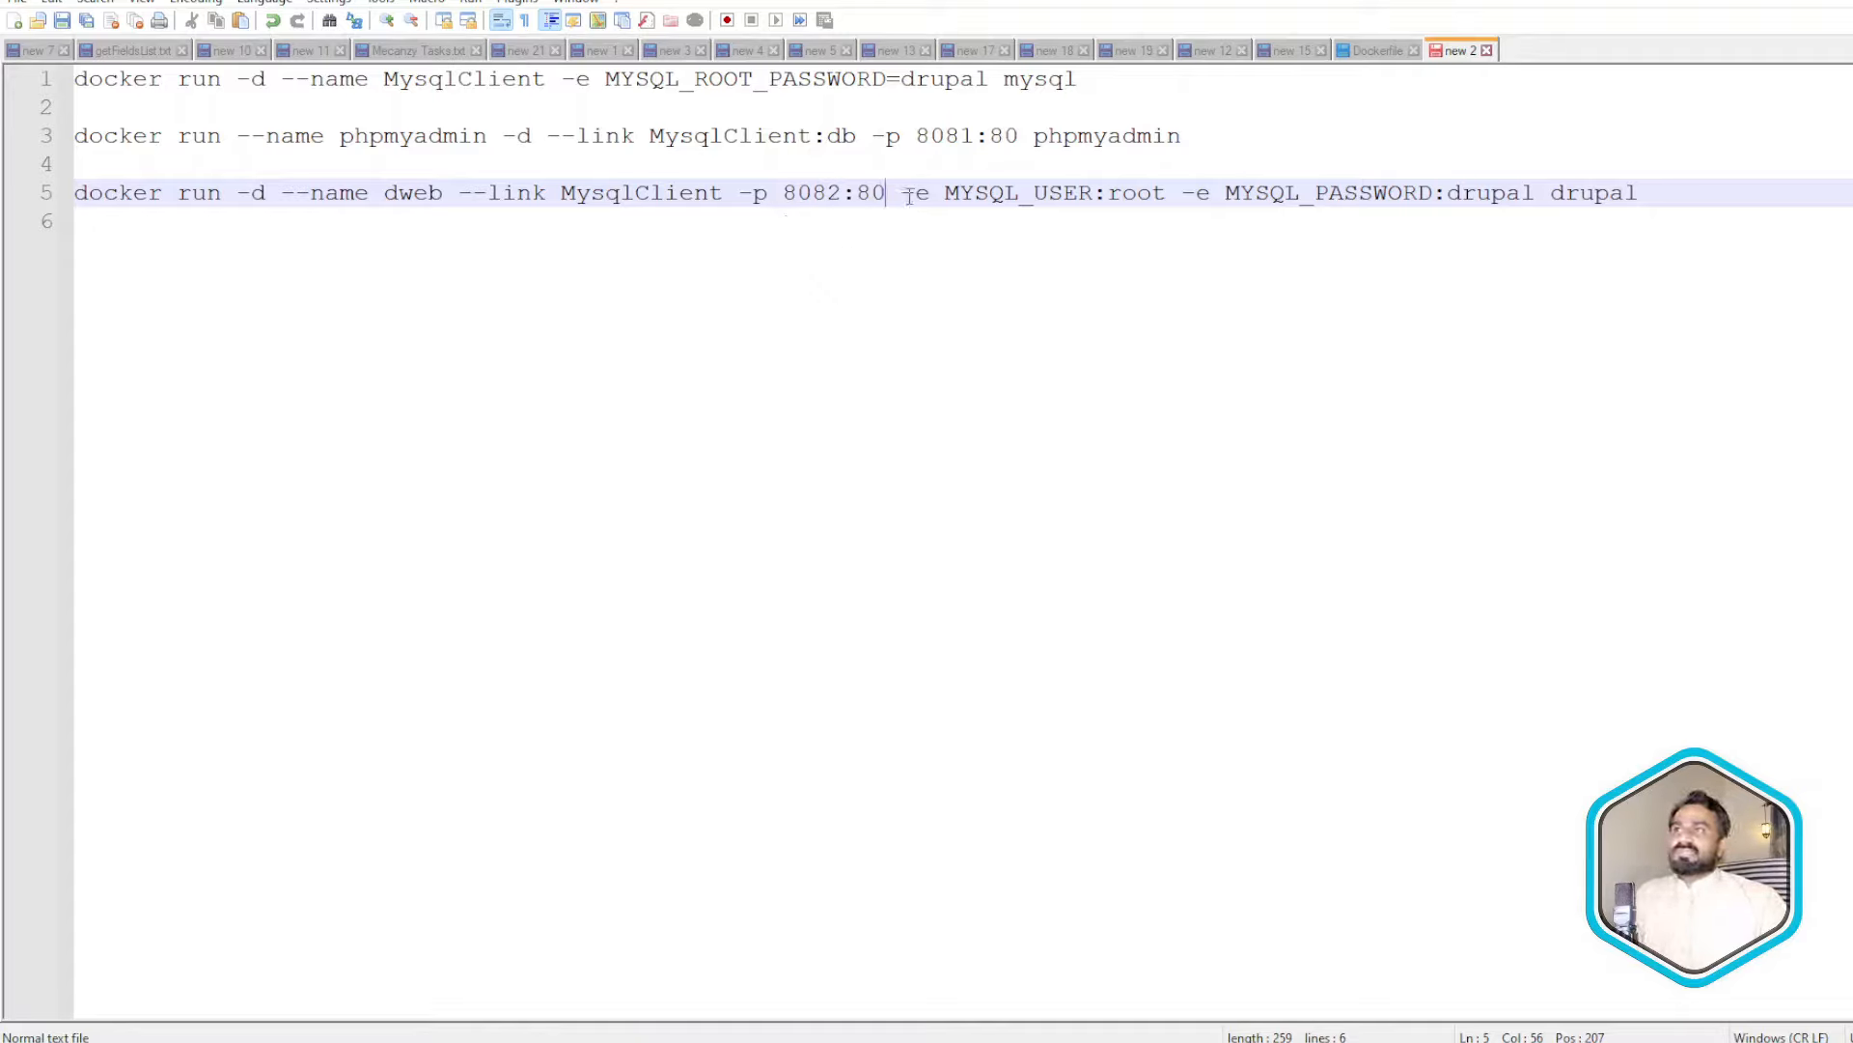
{"action": "left_click_drag", "start_coordinate": [903, 193], "coordinate": [984, 198]}
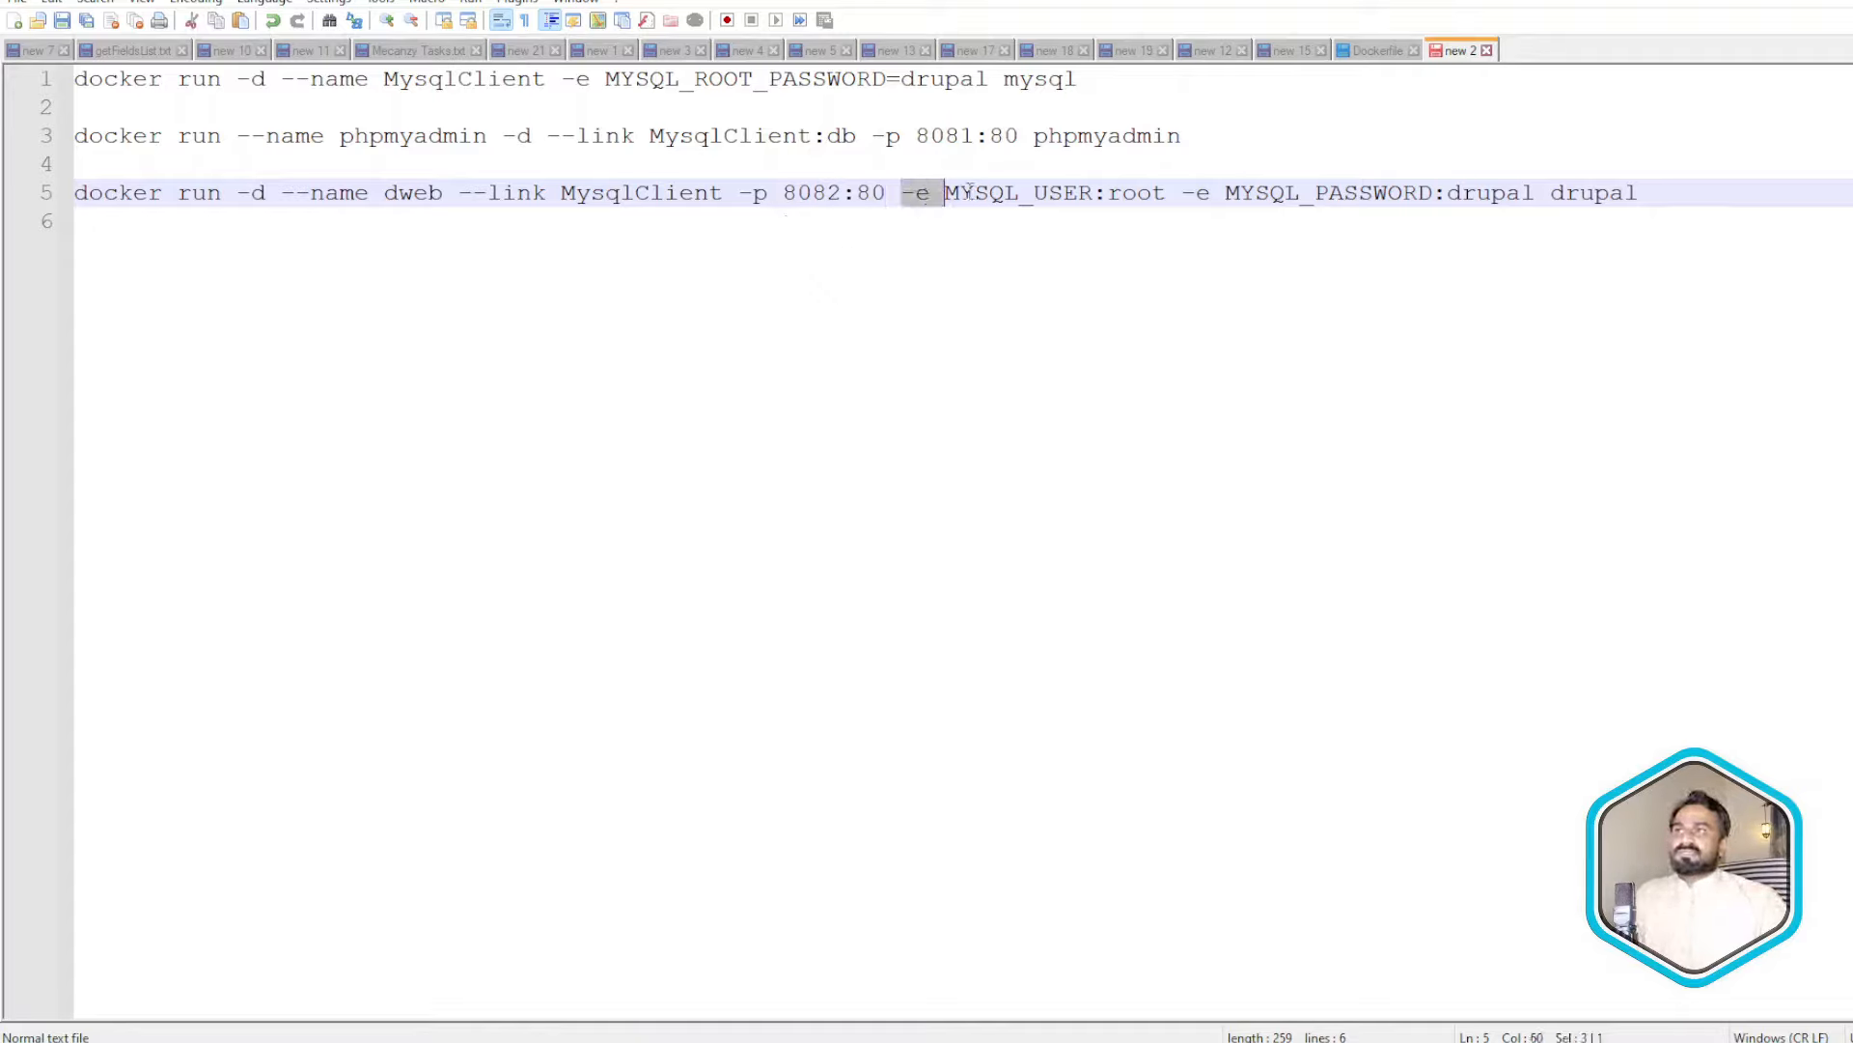
{"action": "double_click", "coordinate": [970, 193]}
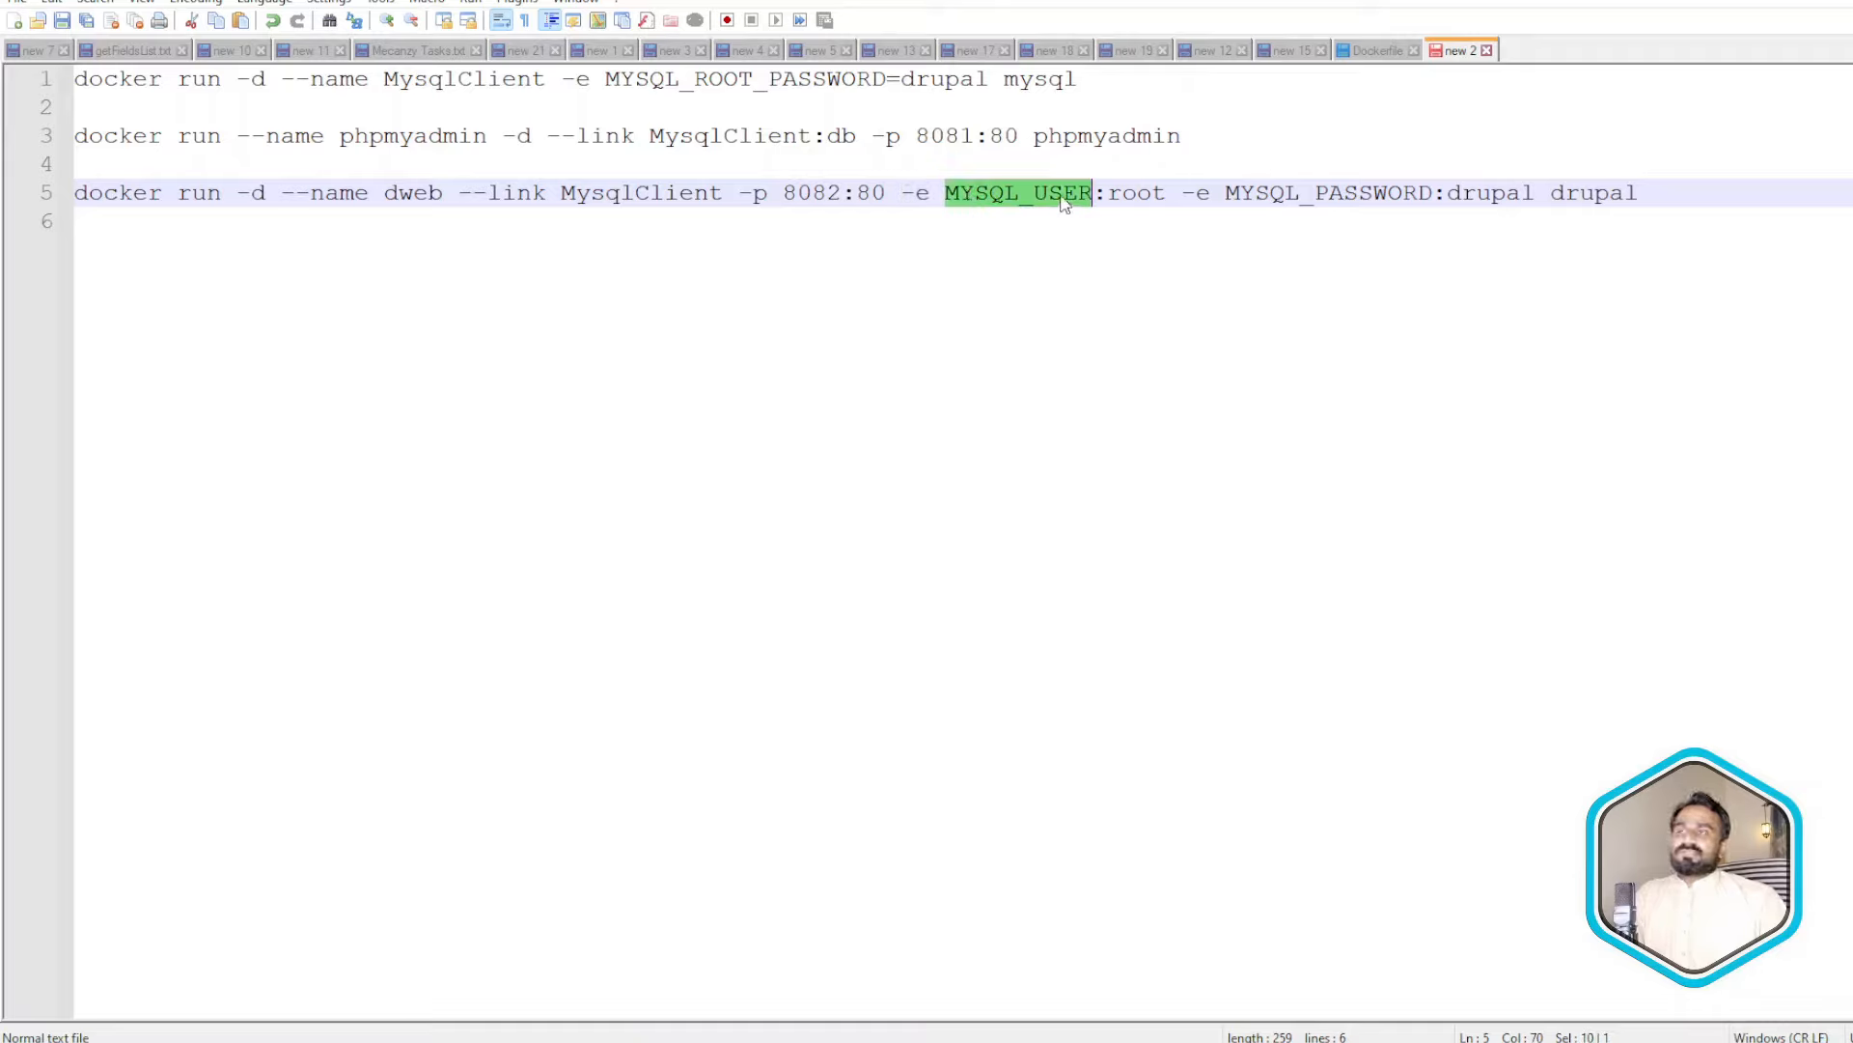
{"action": "double_click", "coordinate": [1352, 192]}
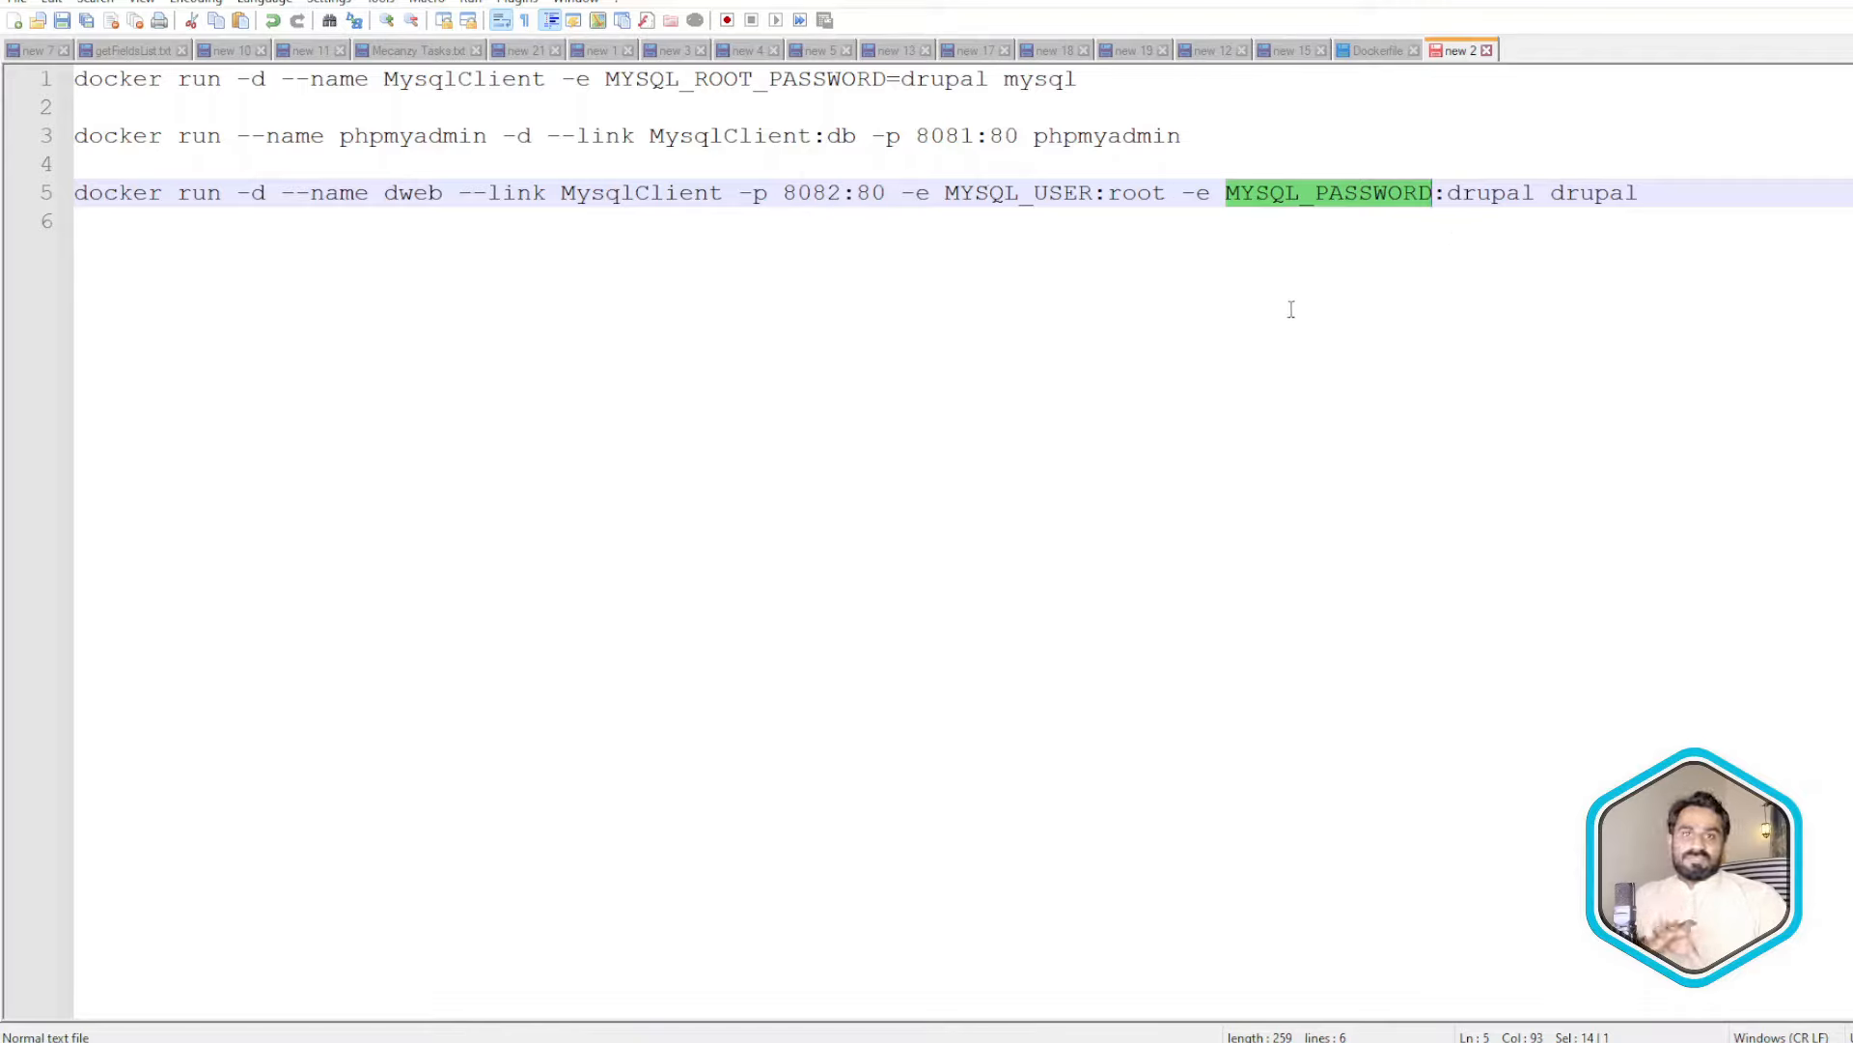
{"action": "left_click", "coordinate": [1664, 198]}
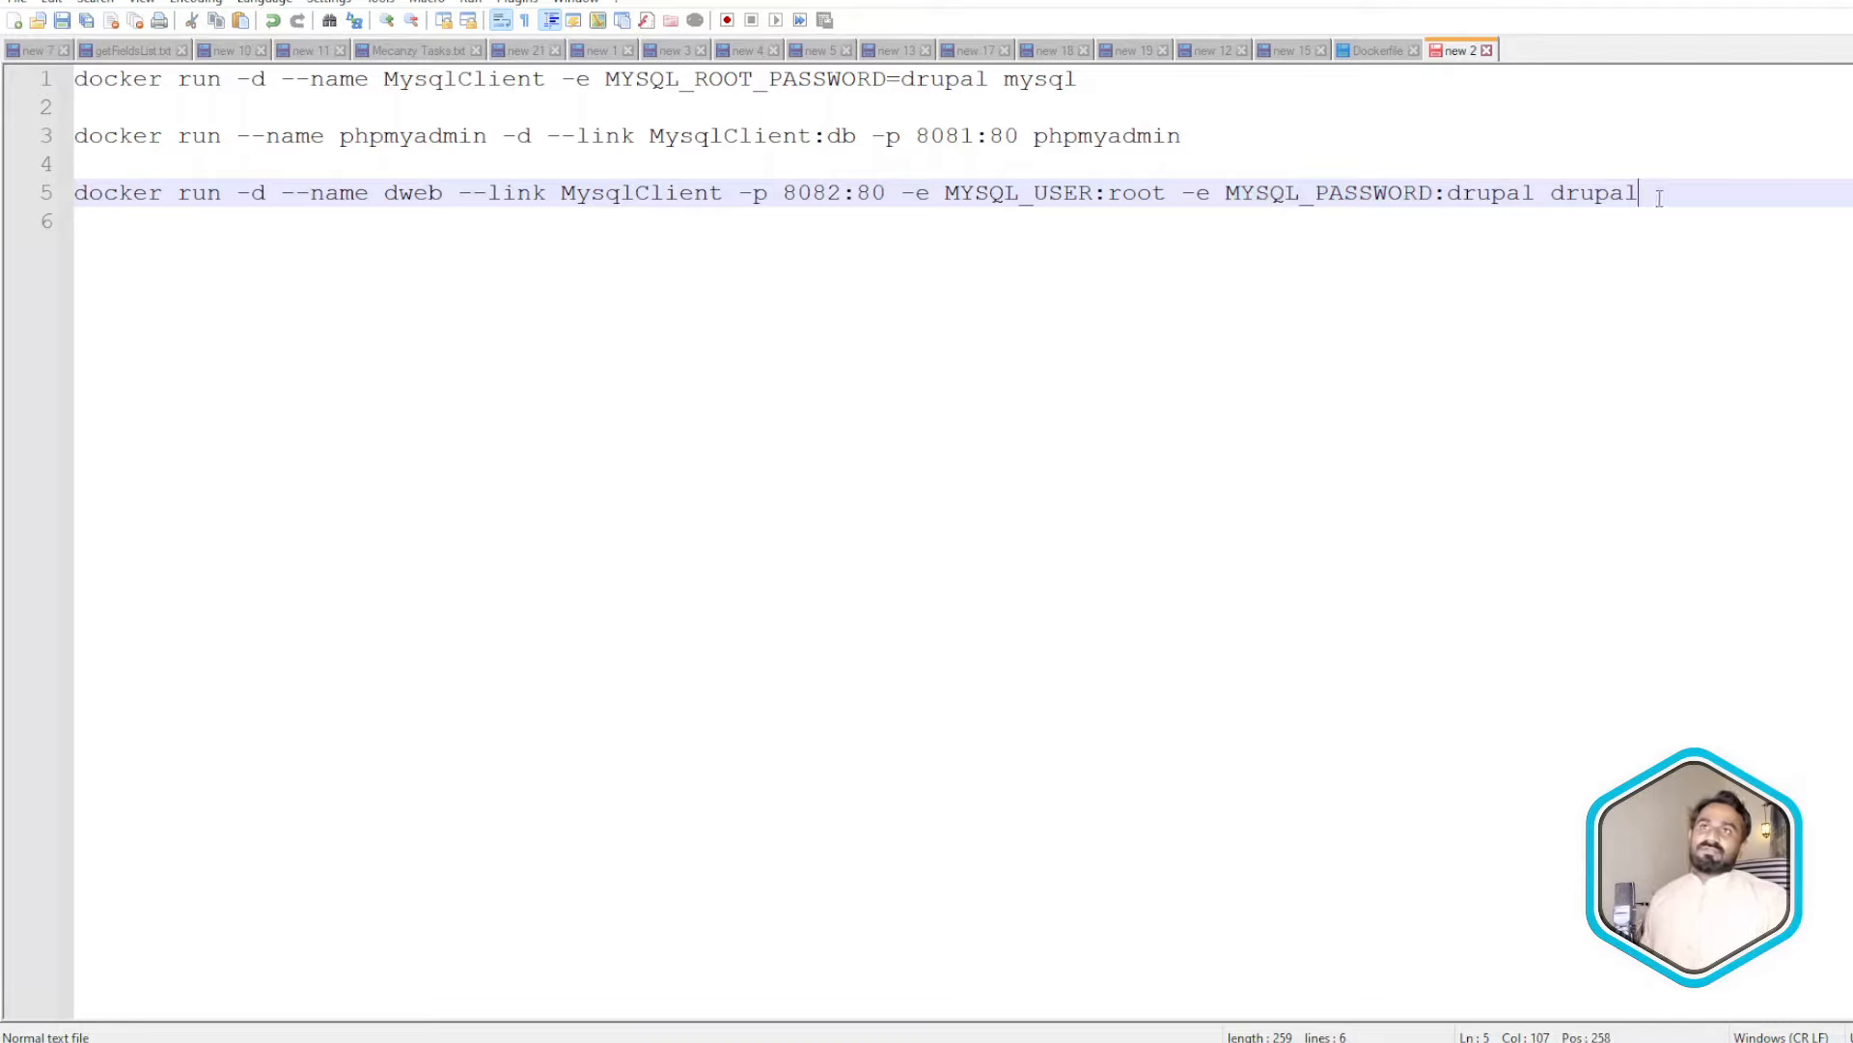
{"action": "double_click", "coordinate": [1598, 194]}
{"action": "left_click", "coordinate": [1707, 194]}
{"action": "double_click", "coordinate": [1622, 194]}
{"action": "left_click_drag", "start_coordinate": [1659, 194], "coordinate": [25, 202]}
- Copy the dweb Drupal command and run it in Git Bash, linking MysqlClient on port 8082
{"action": "key", "text": "ctrl+c"}
{"action": "key", "text": "alt+Tab"}
{"action": "right_click", "coordinate": [943, 333]}
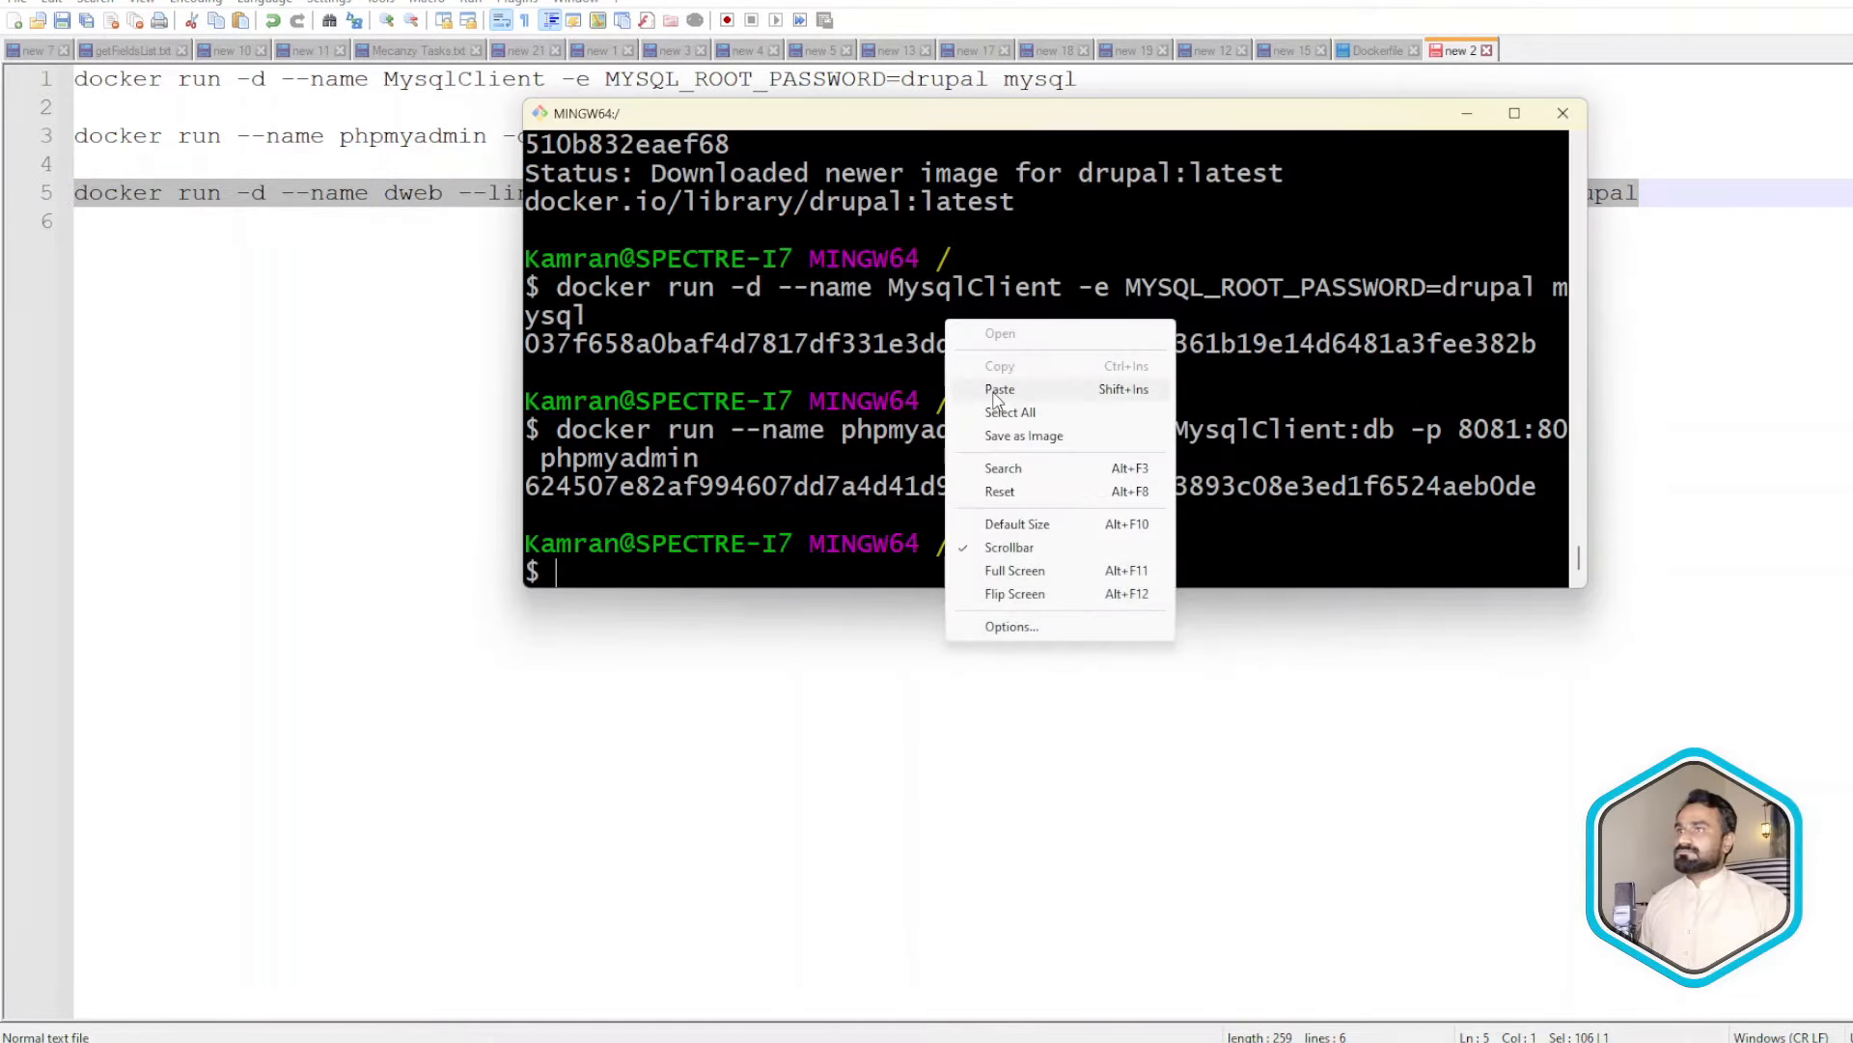
{"action": "left_click", "coordinate": [994, 385]}
{"action": "key", "text": "Return"}
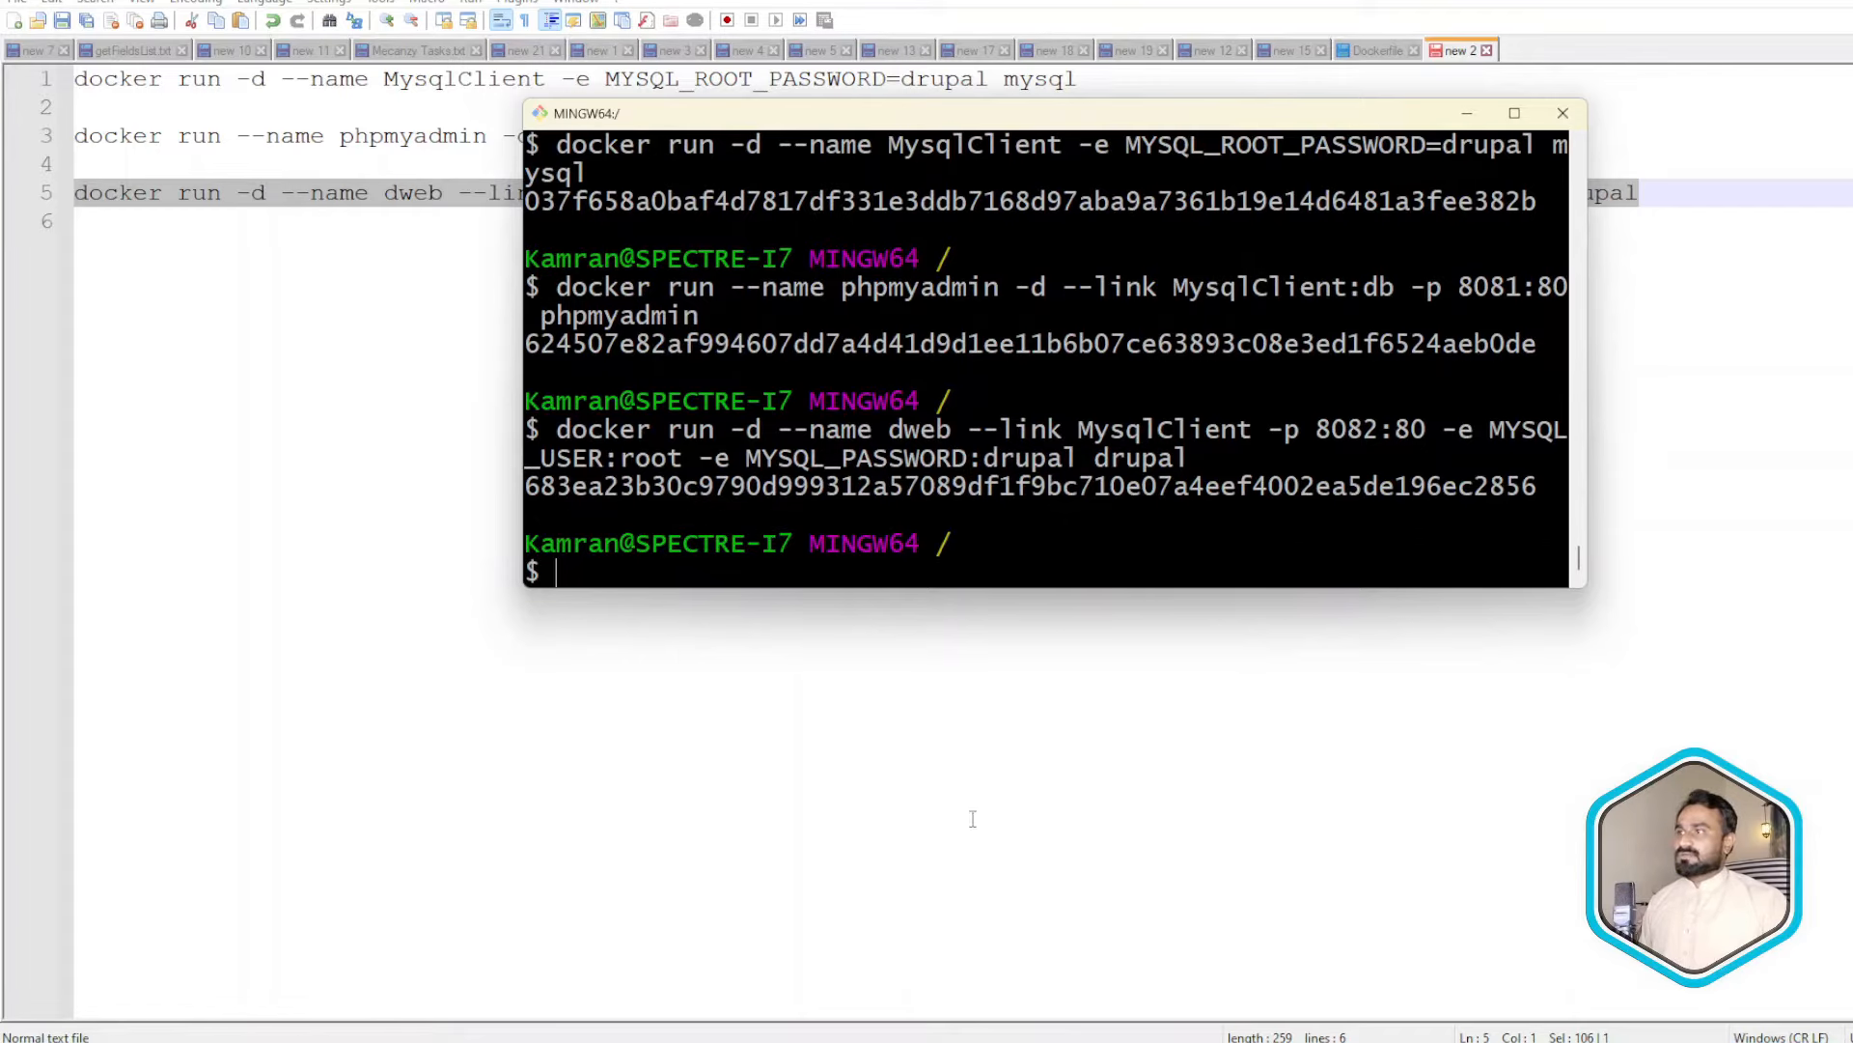
{"action": "key", "text": "alt+Tab"}
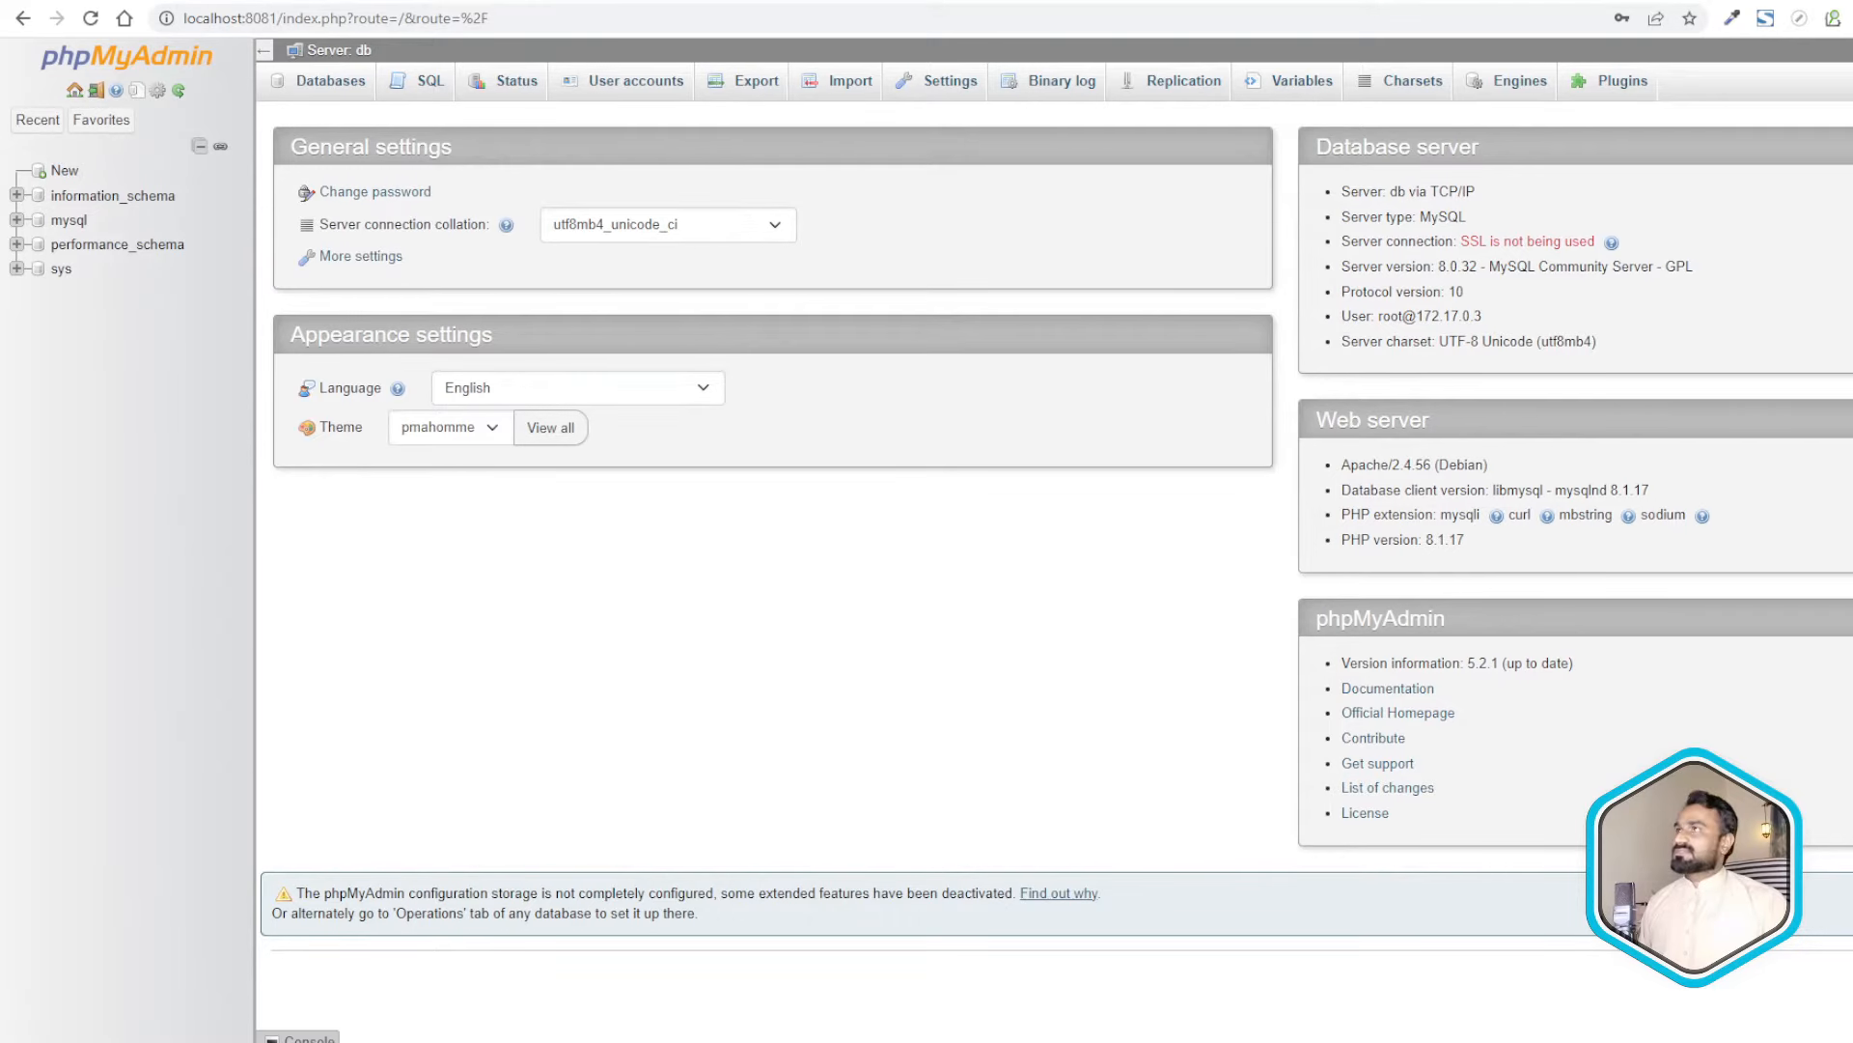
- Load localhost:8082 and accept English and the Standard profile in the Drupal installer
{"action": "key", "text": "ctrl+t"}
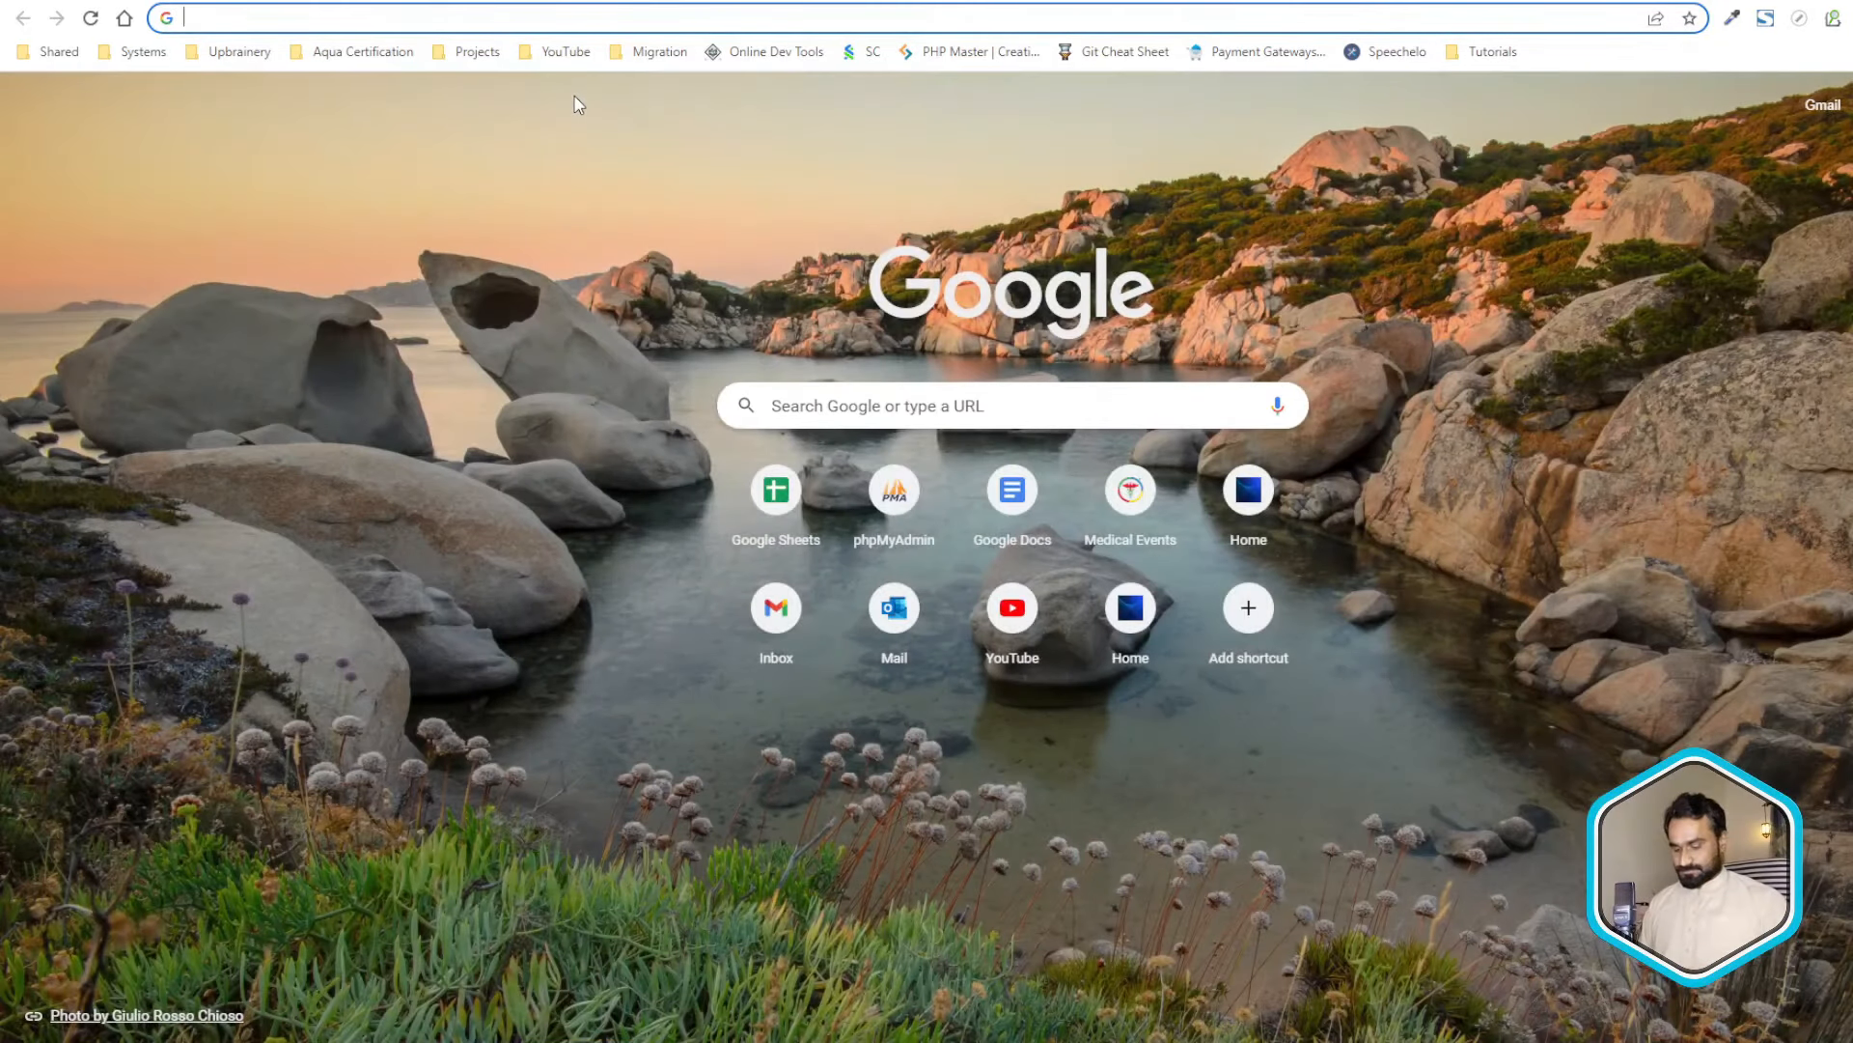
{"action": "type", "text": "lo"}
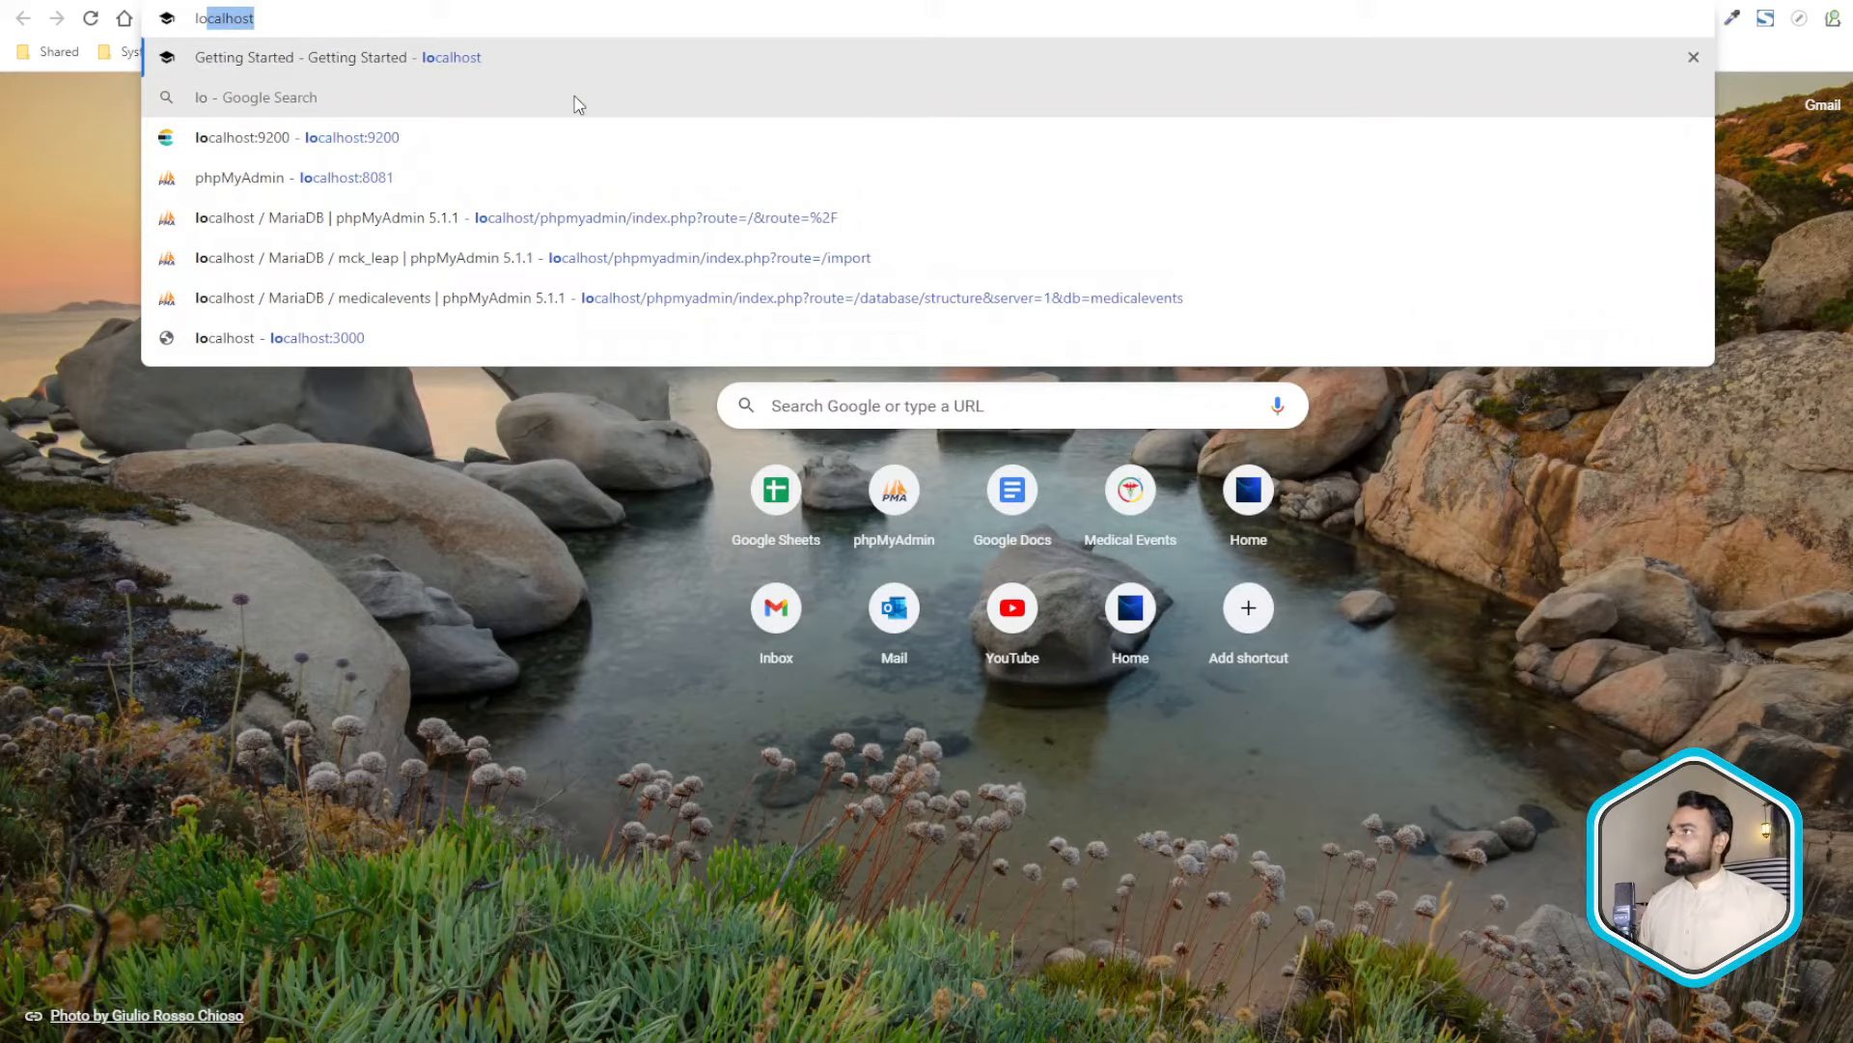
{"action": "type", "text": "calhost"}
{"action": "key", "text": "Down"}
{"action": "key", "text": "Down"}
{"action": "key", "text": "Down"}
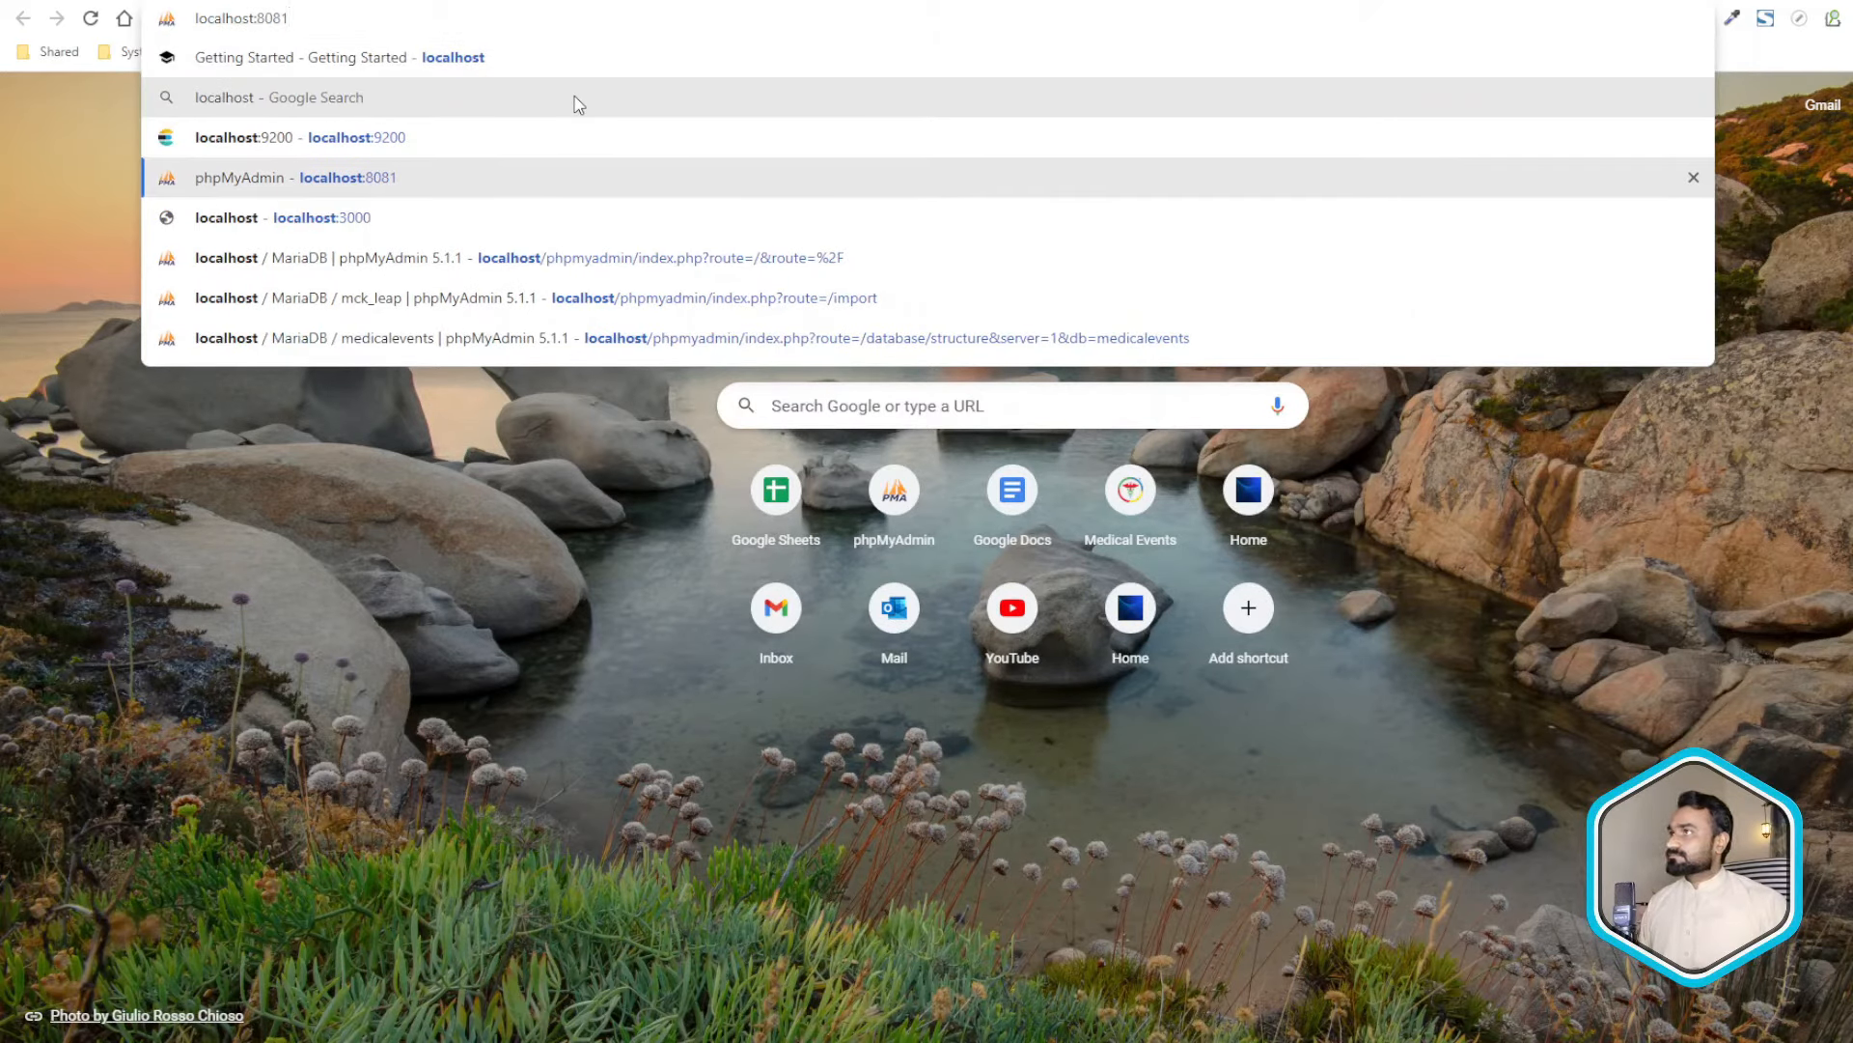
{"action": "key", "text": "BackSpace"}
{"action": "type", "text": "2"}
{"action": "key", "text": "Return"}
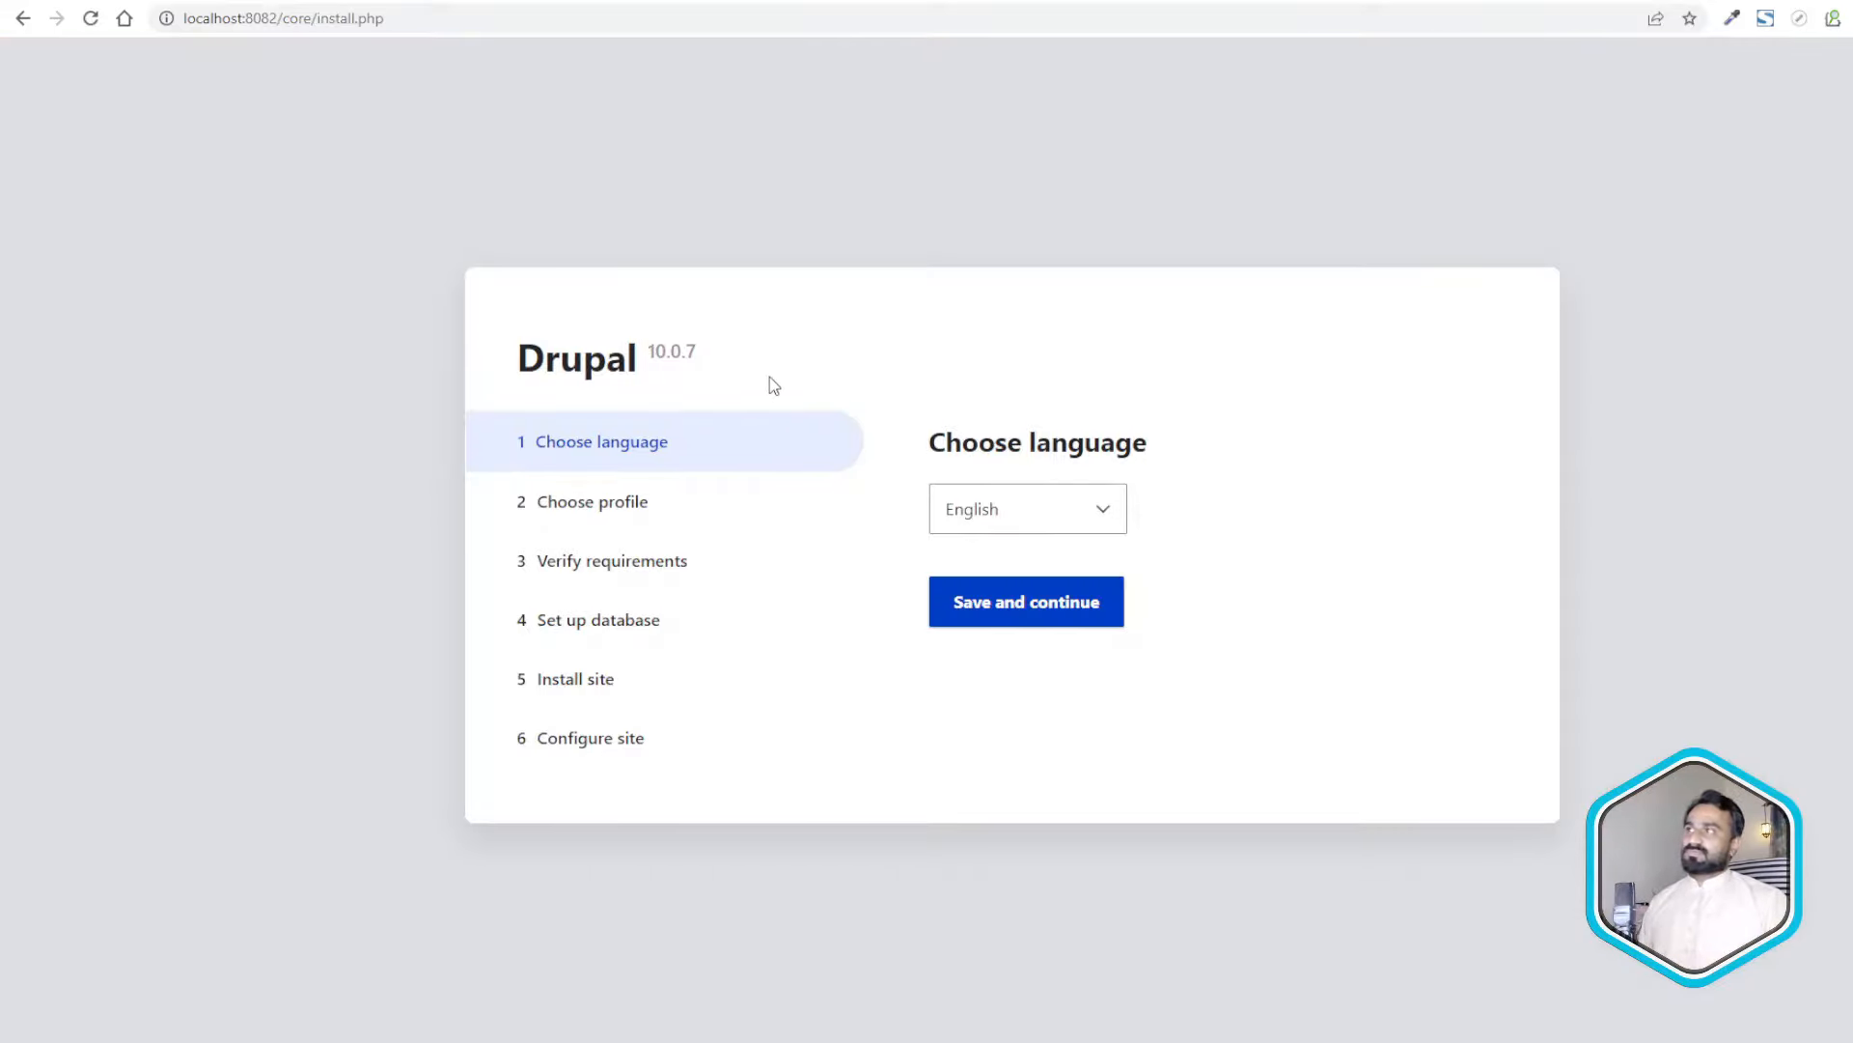
{"action": "left_click", "coordinate": [989, 618]}
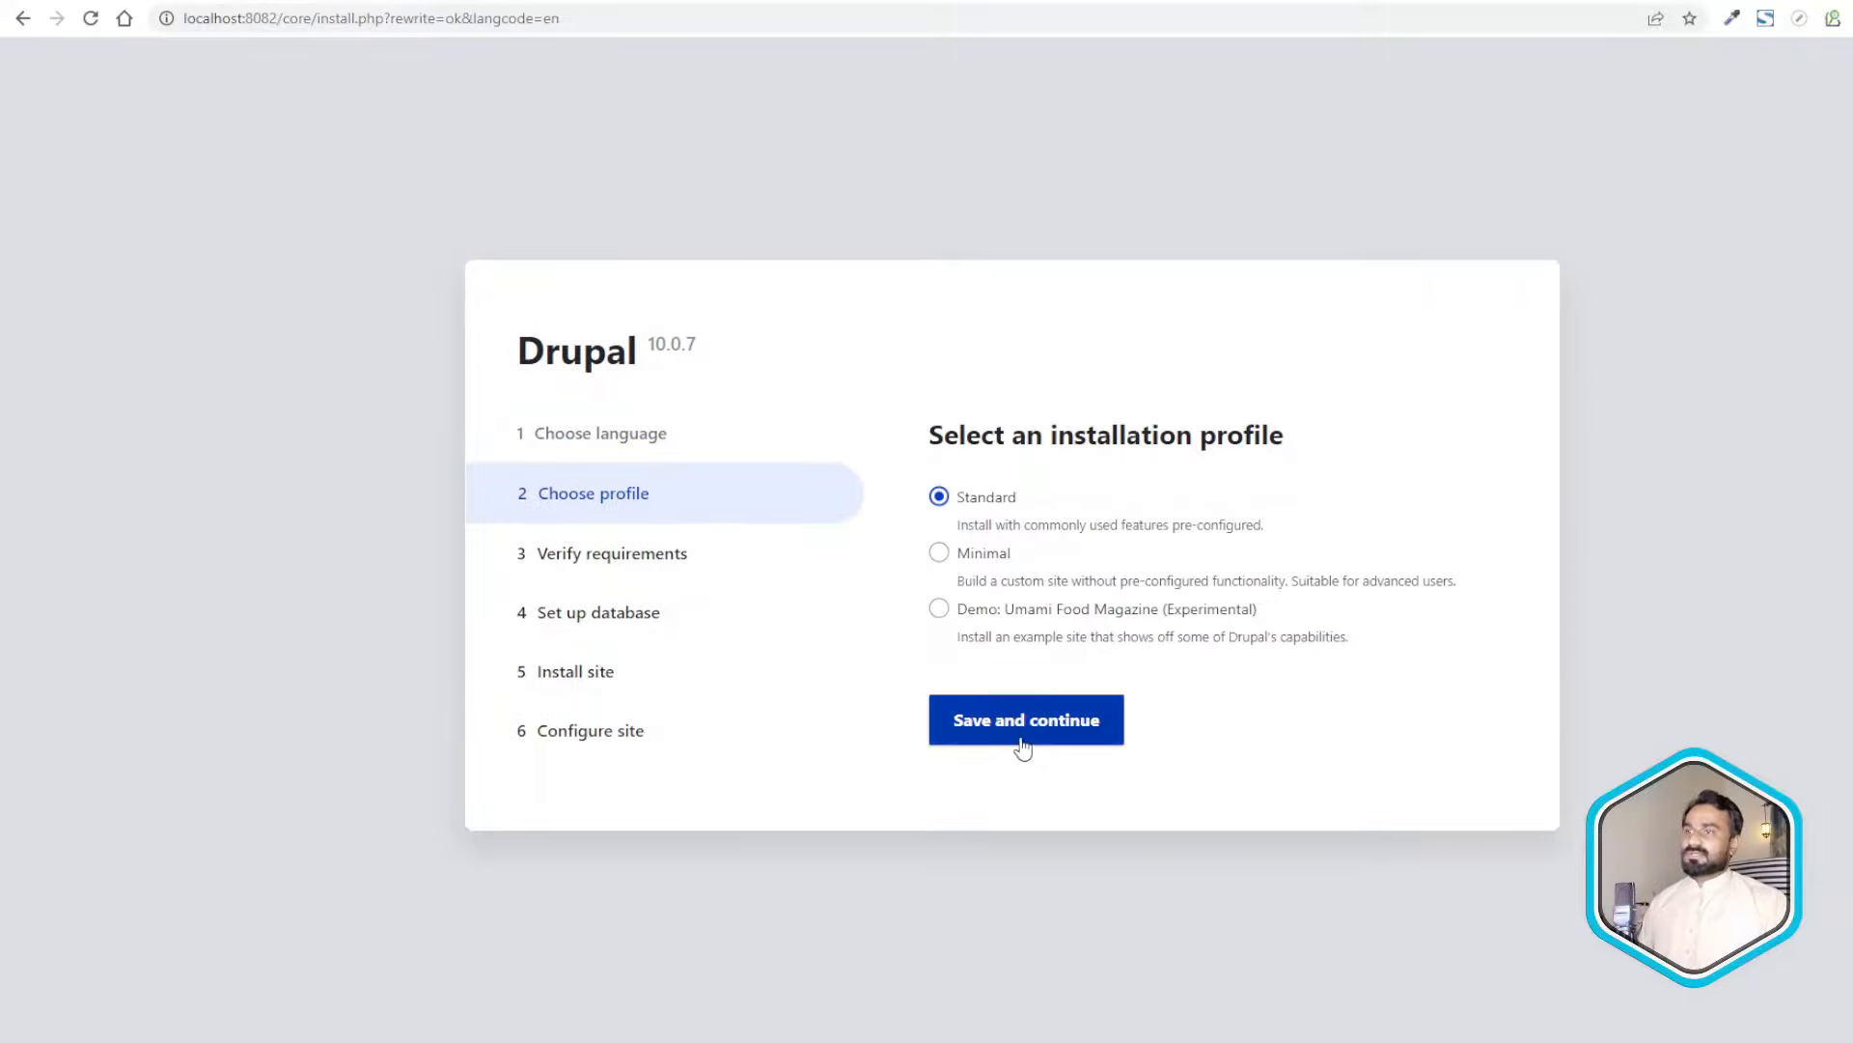
{"action": "left_click", "coordinate": [1019, 736]}
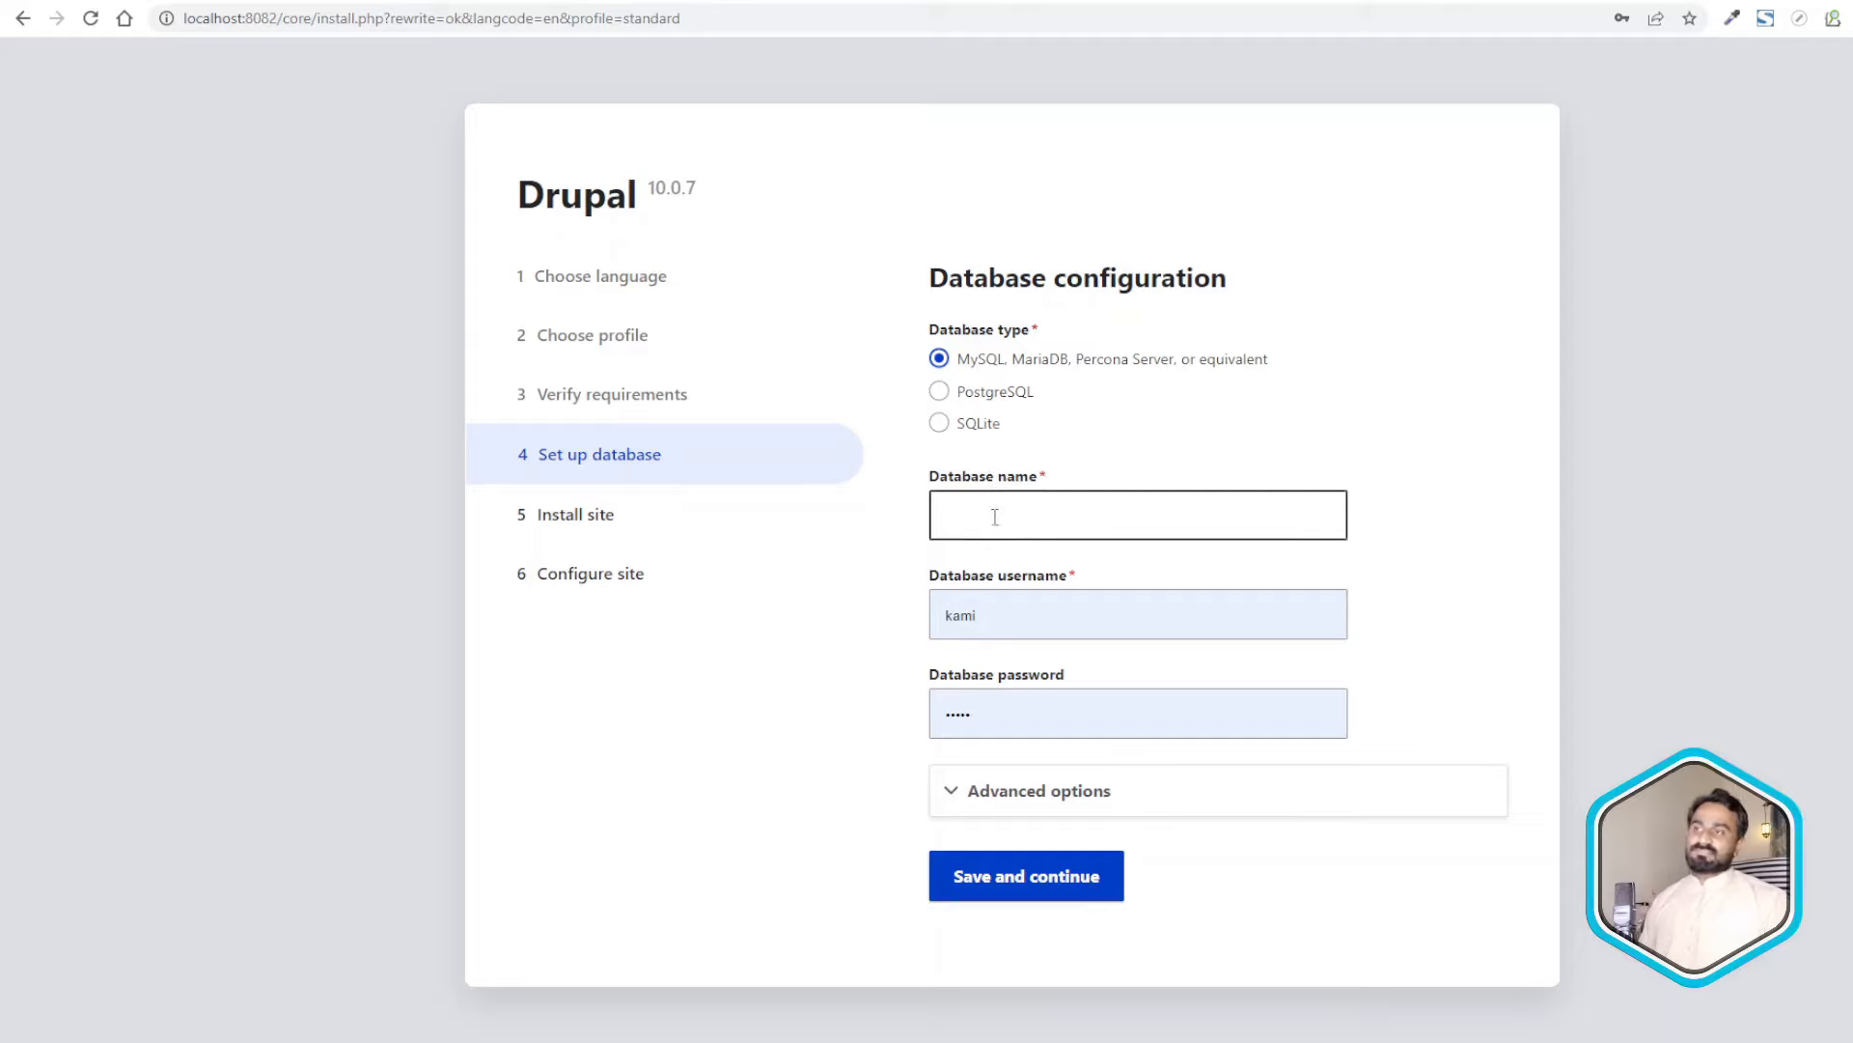
- Look up the database user root and the MYSQL_PASSWORD variable in the docker commands notes
{"action": "key", "text": "alt+Tab"}
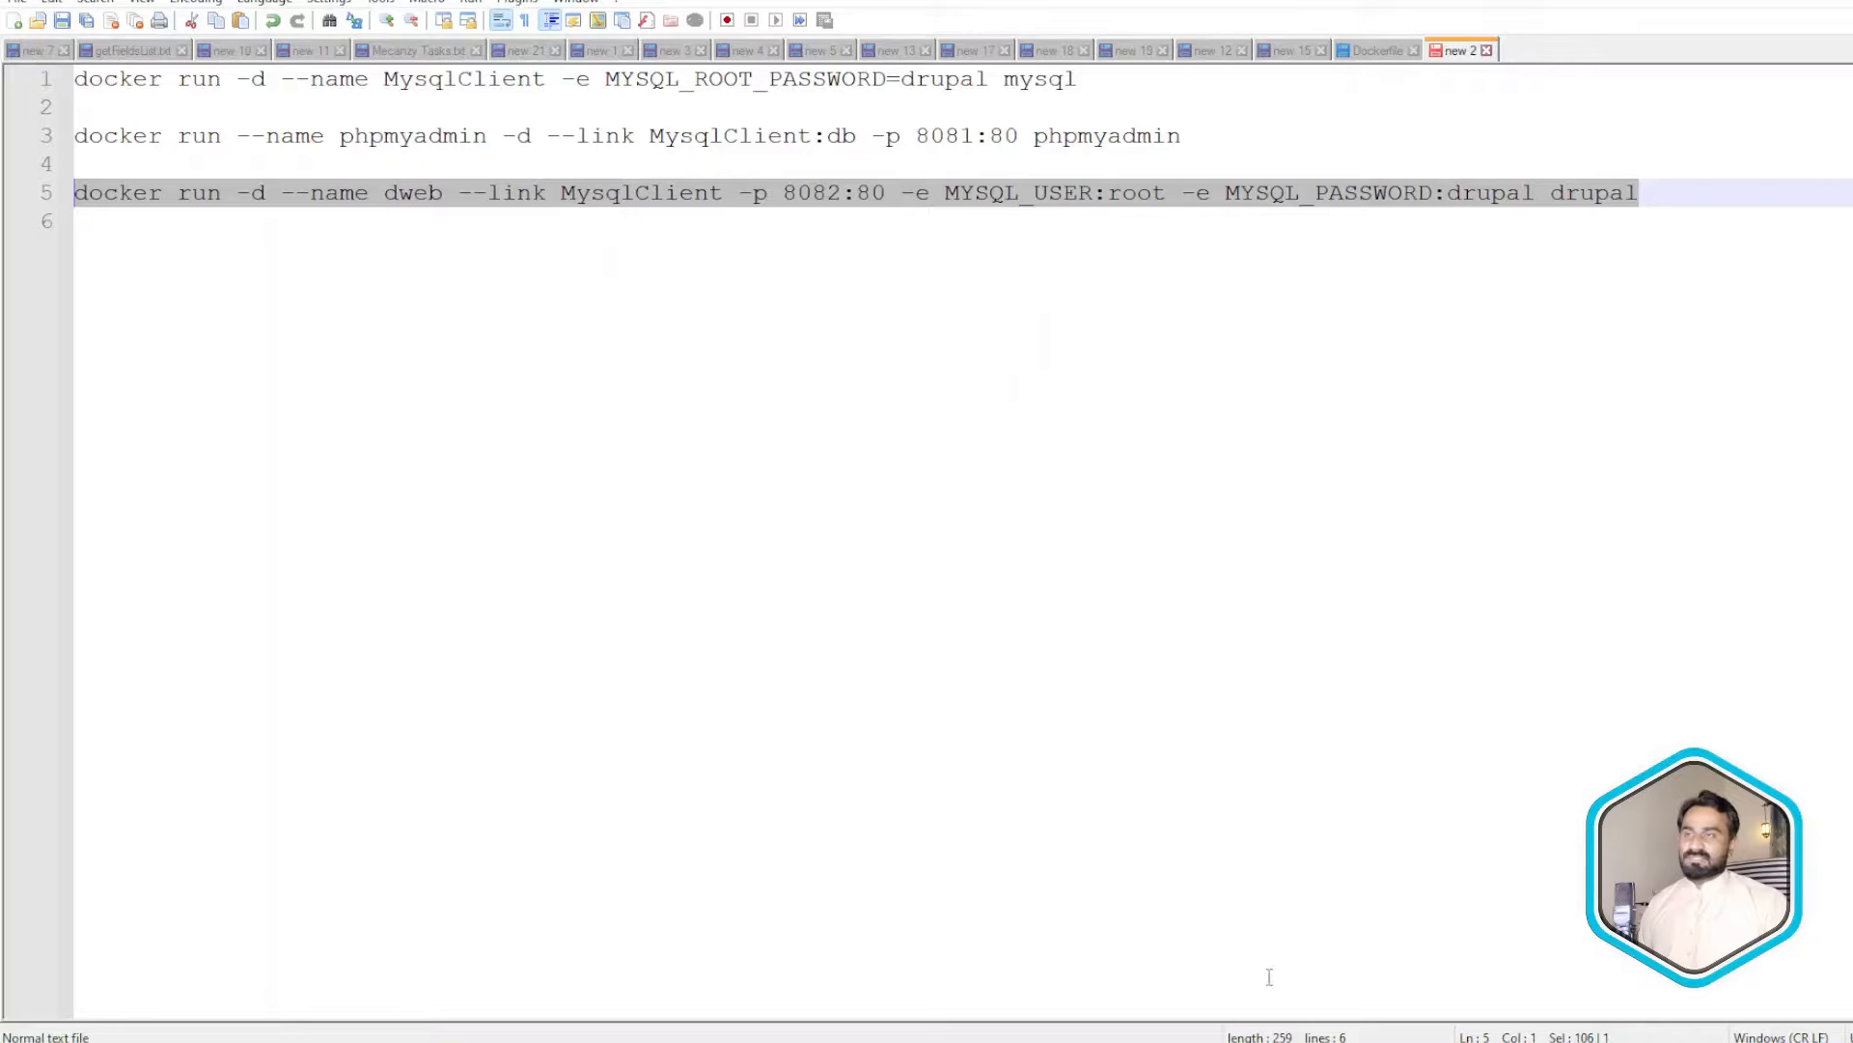
{"action": "double_click", "coordinate": [1131, 194]}
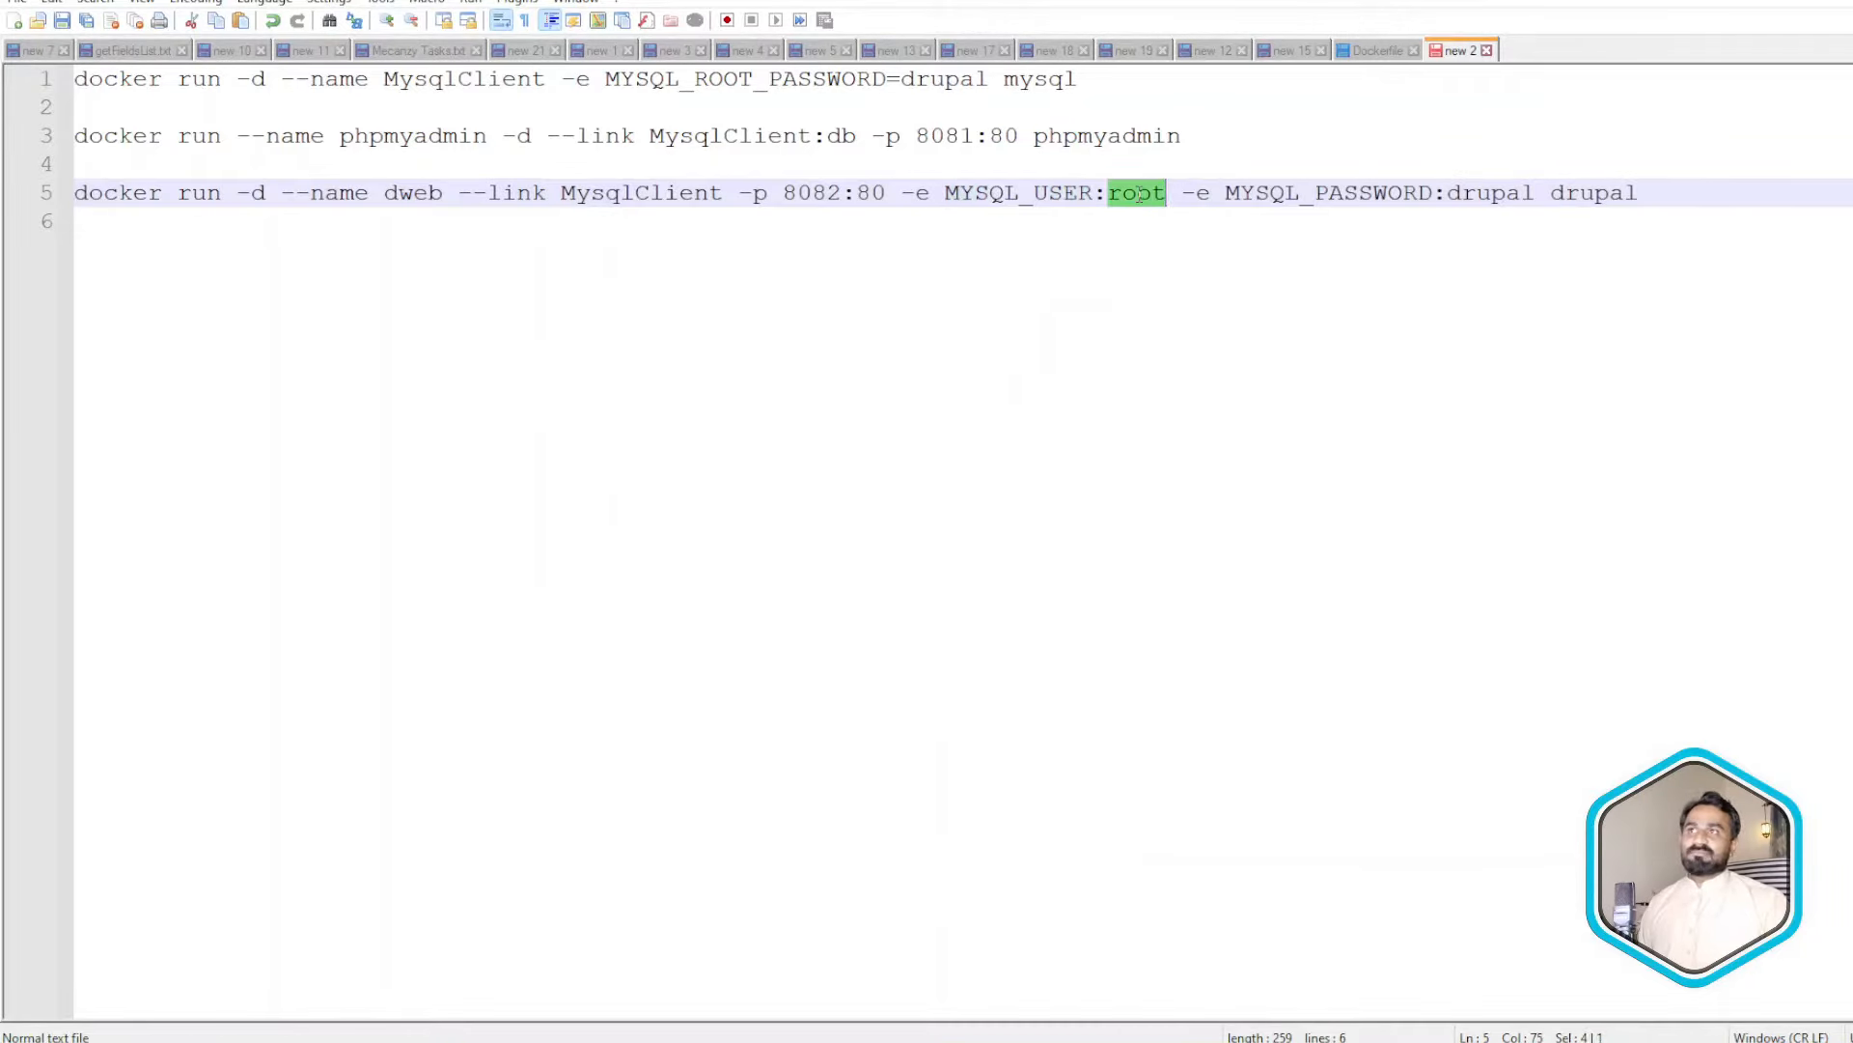
{"action": "double_click", "coordinate": [1341, 205]}
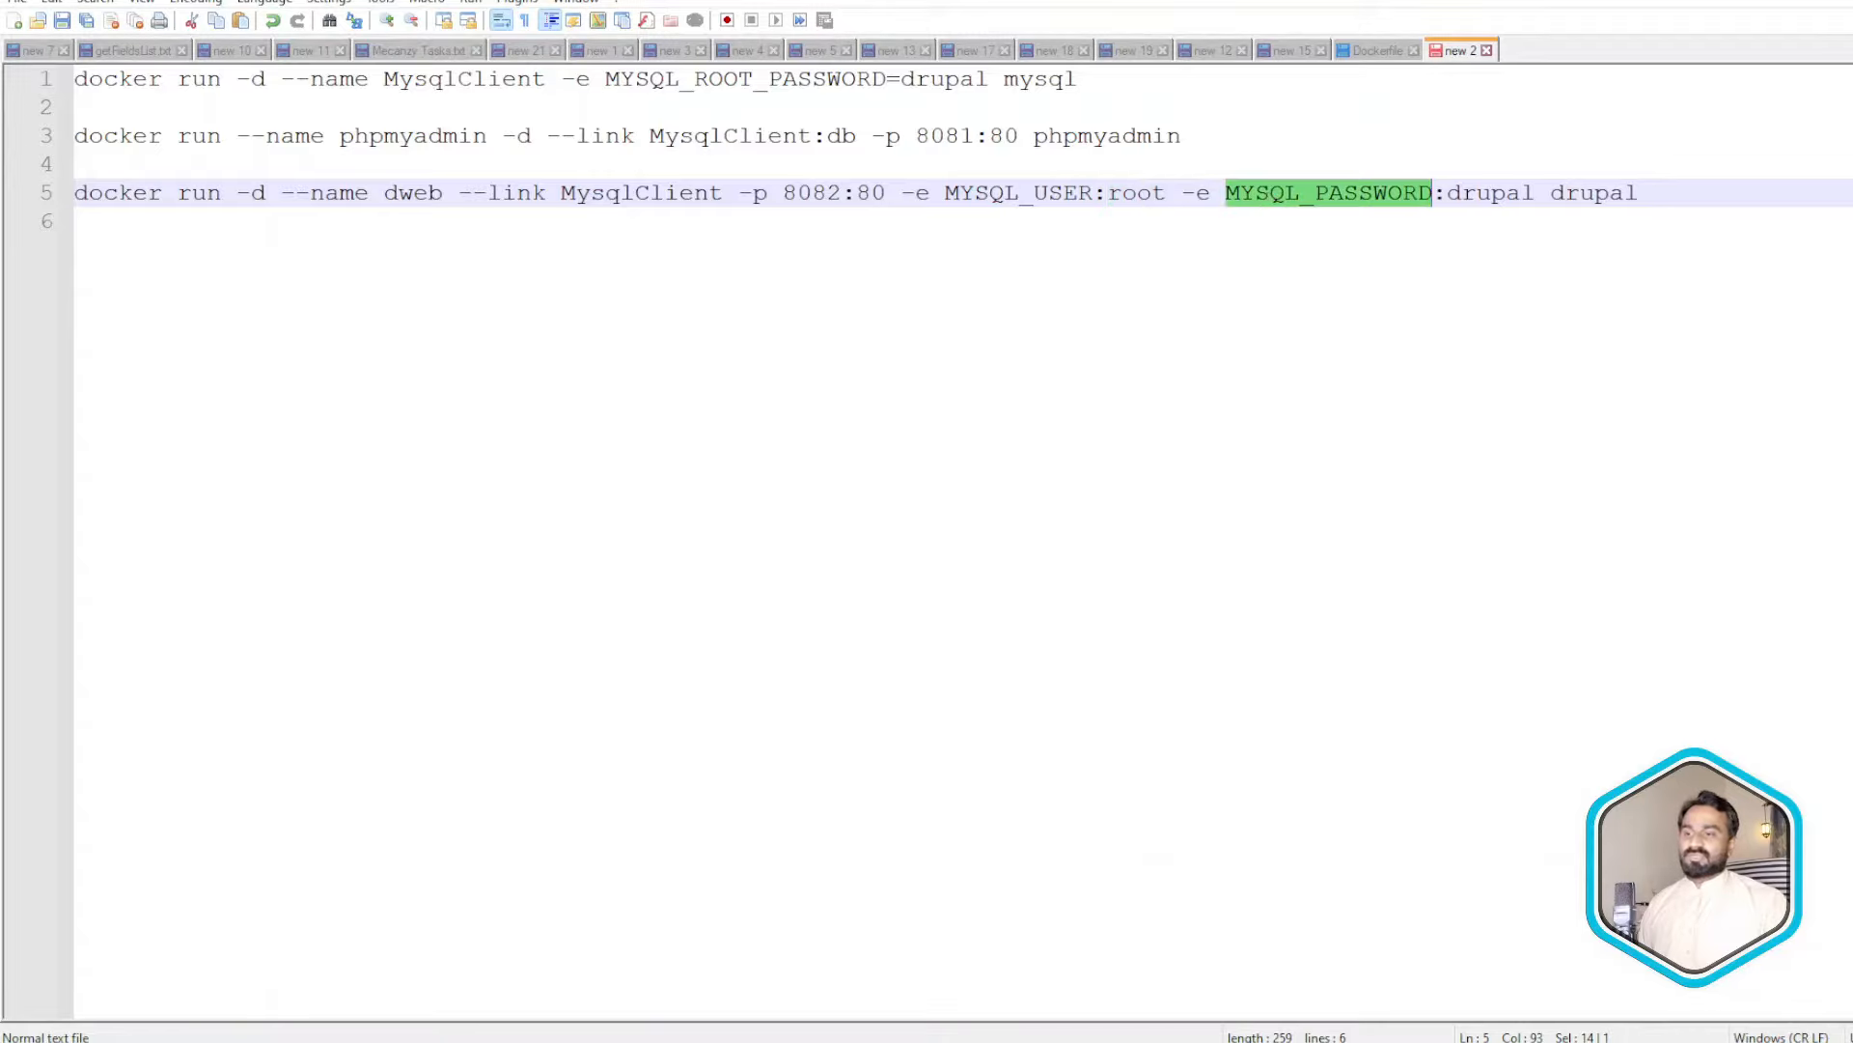
{"action": "key", "text": "alt+Tab"}
- Leave the Drupal database name field empty and switch to the phpMyAdmin tab
{"action": "left_click", "coordinate": [1016, 534]}
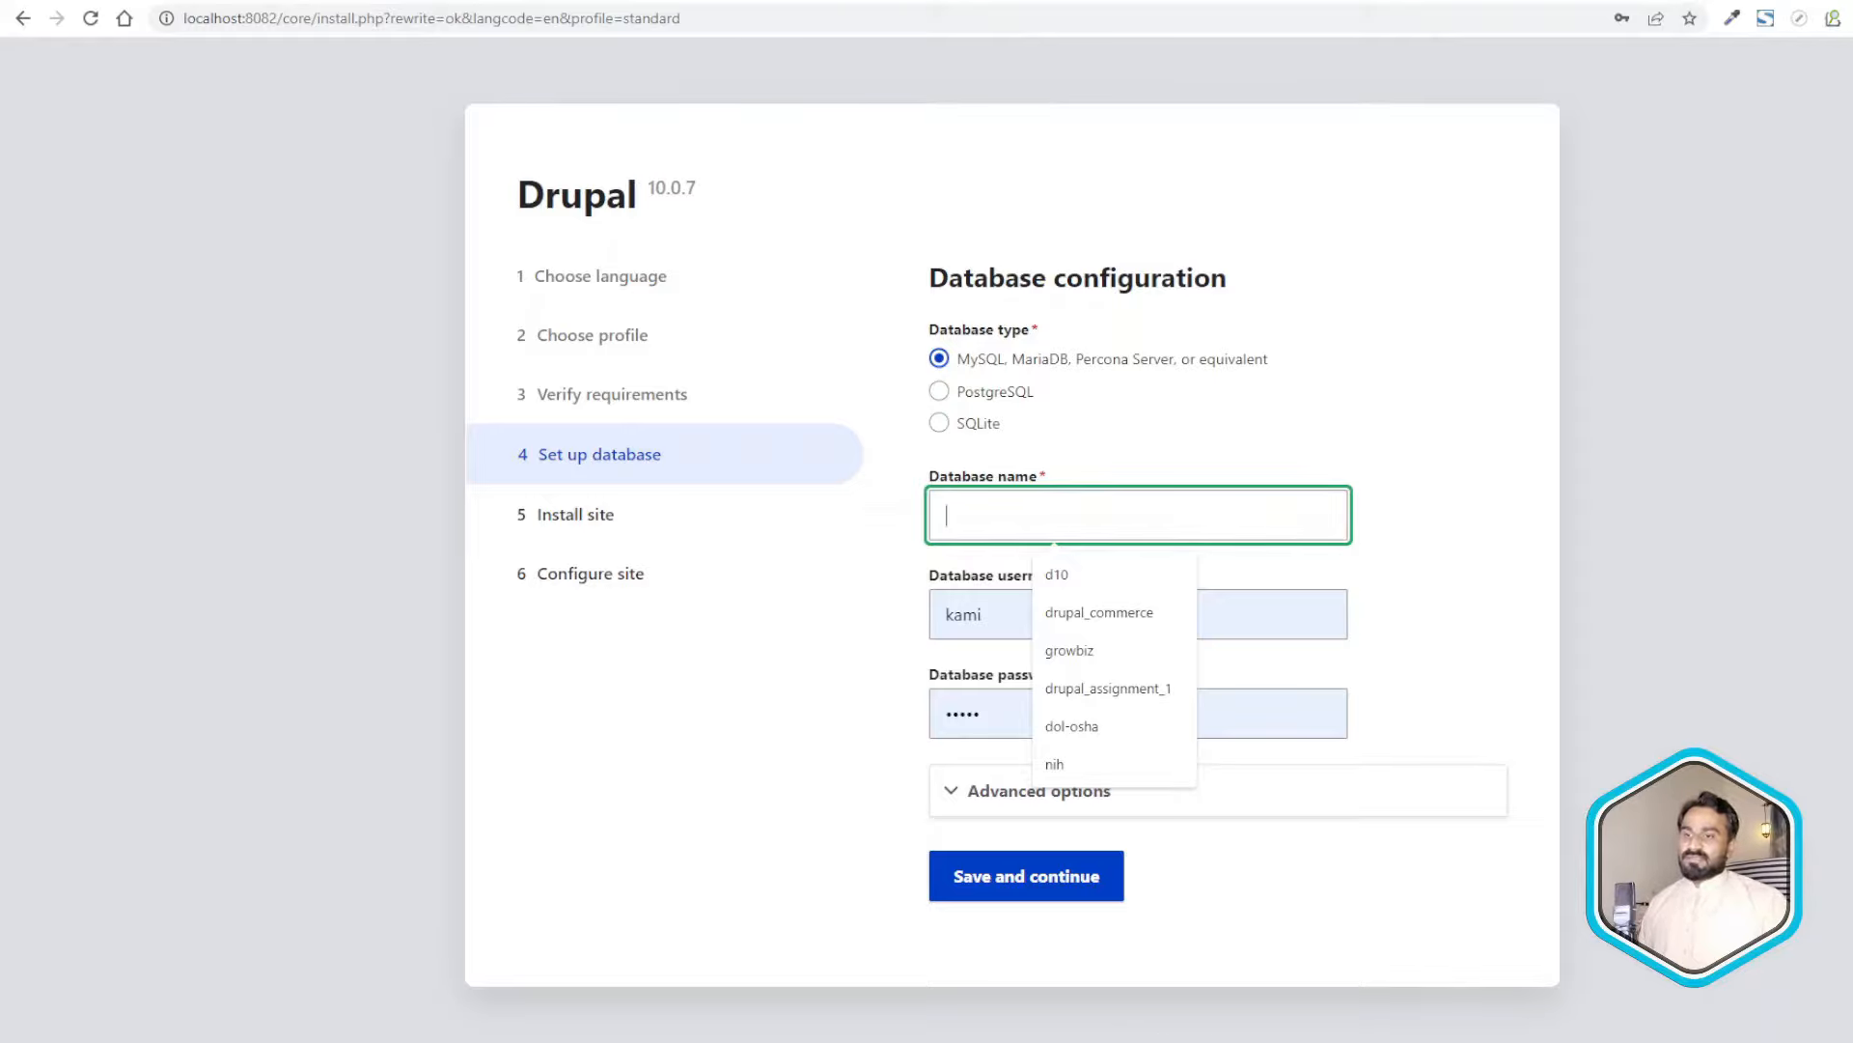
{"action": "mouse_move", "coordinate": [1294, 1041]}
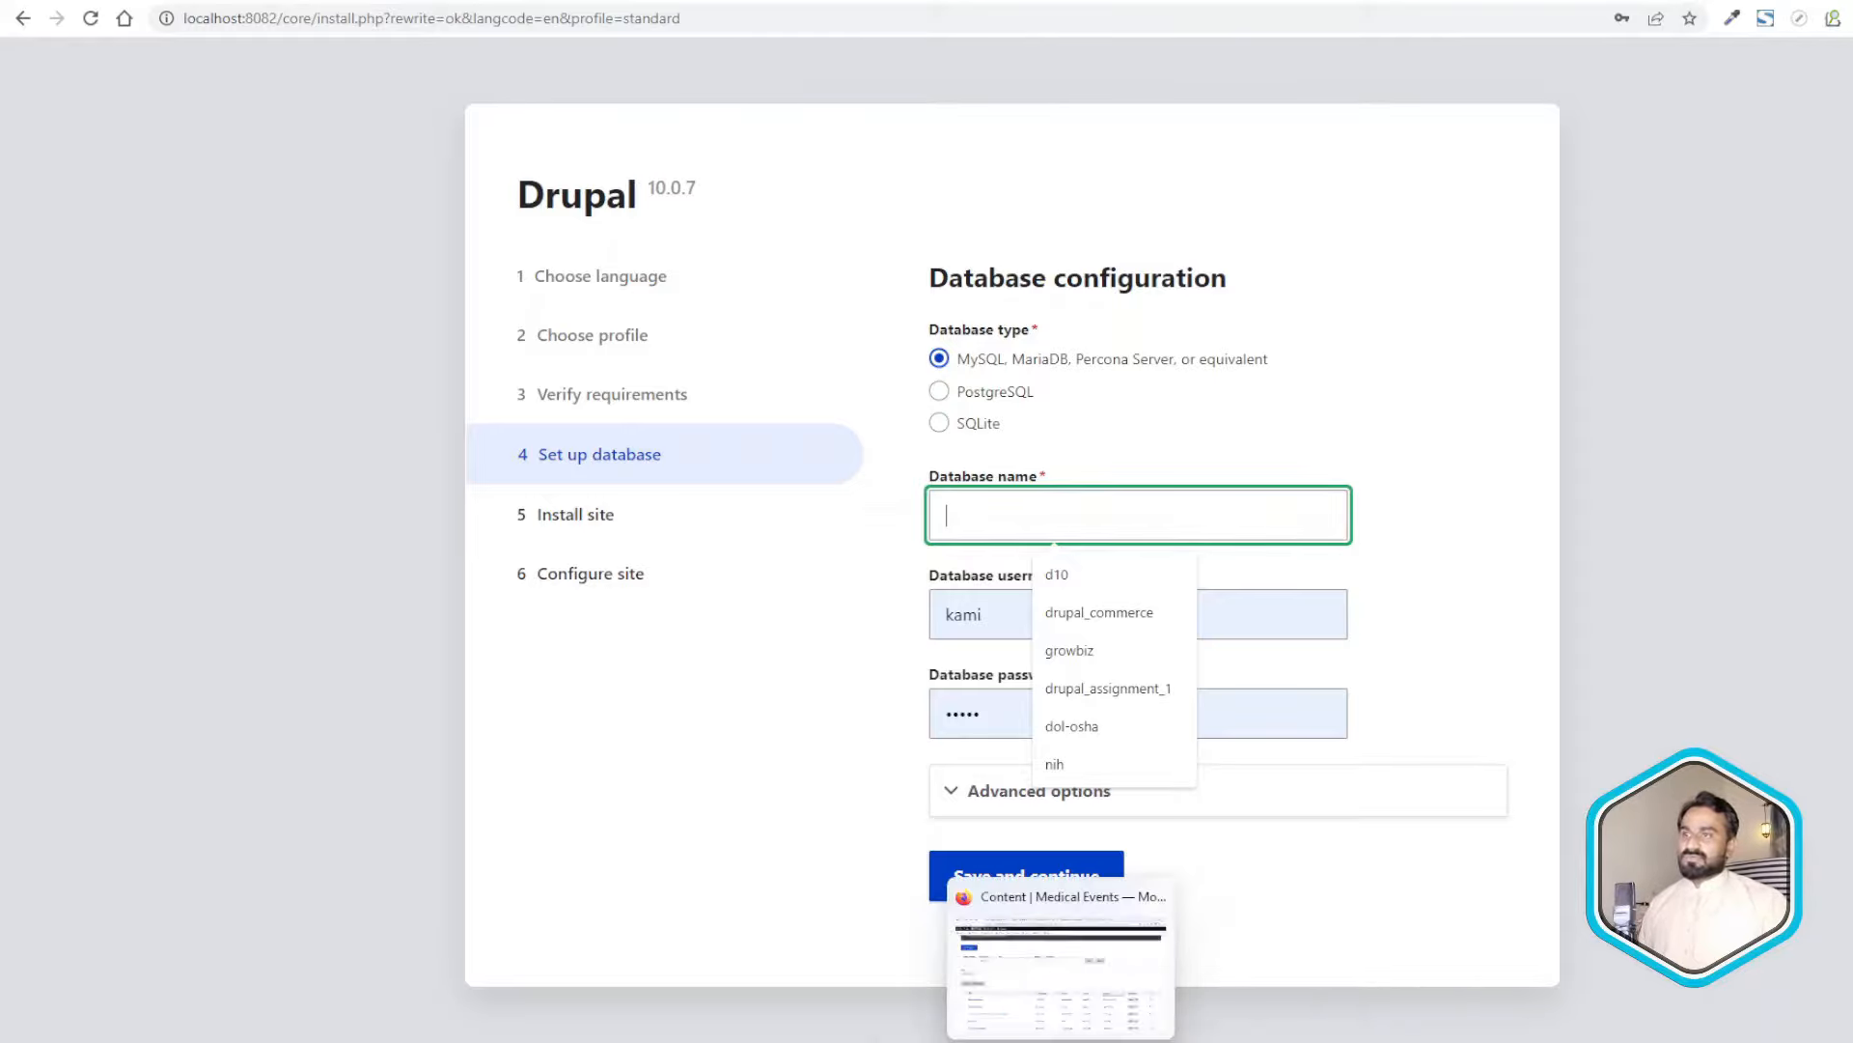
{"action": "left_click", "coordinate": [1008, 1041]}
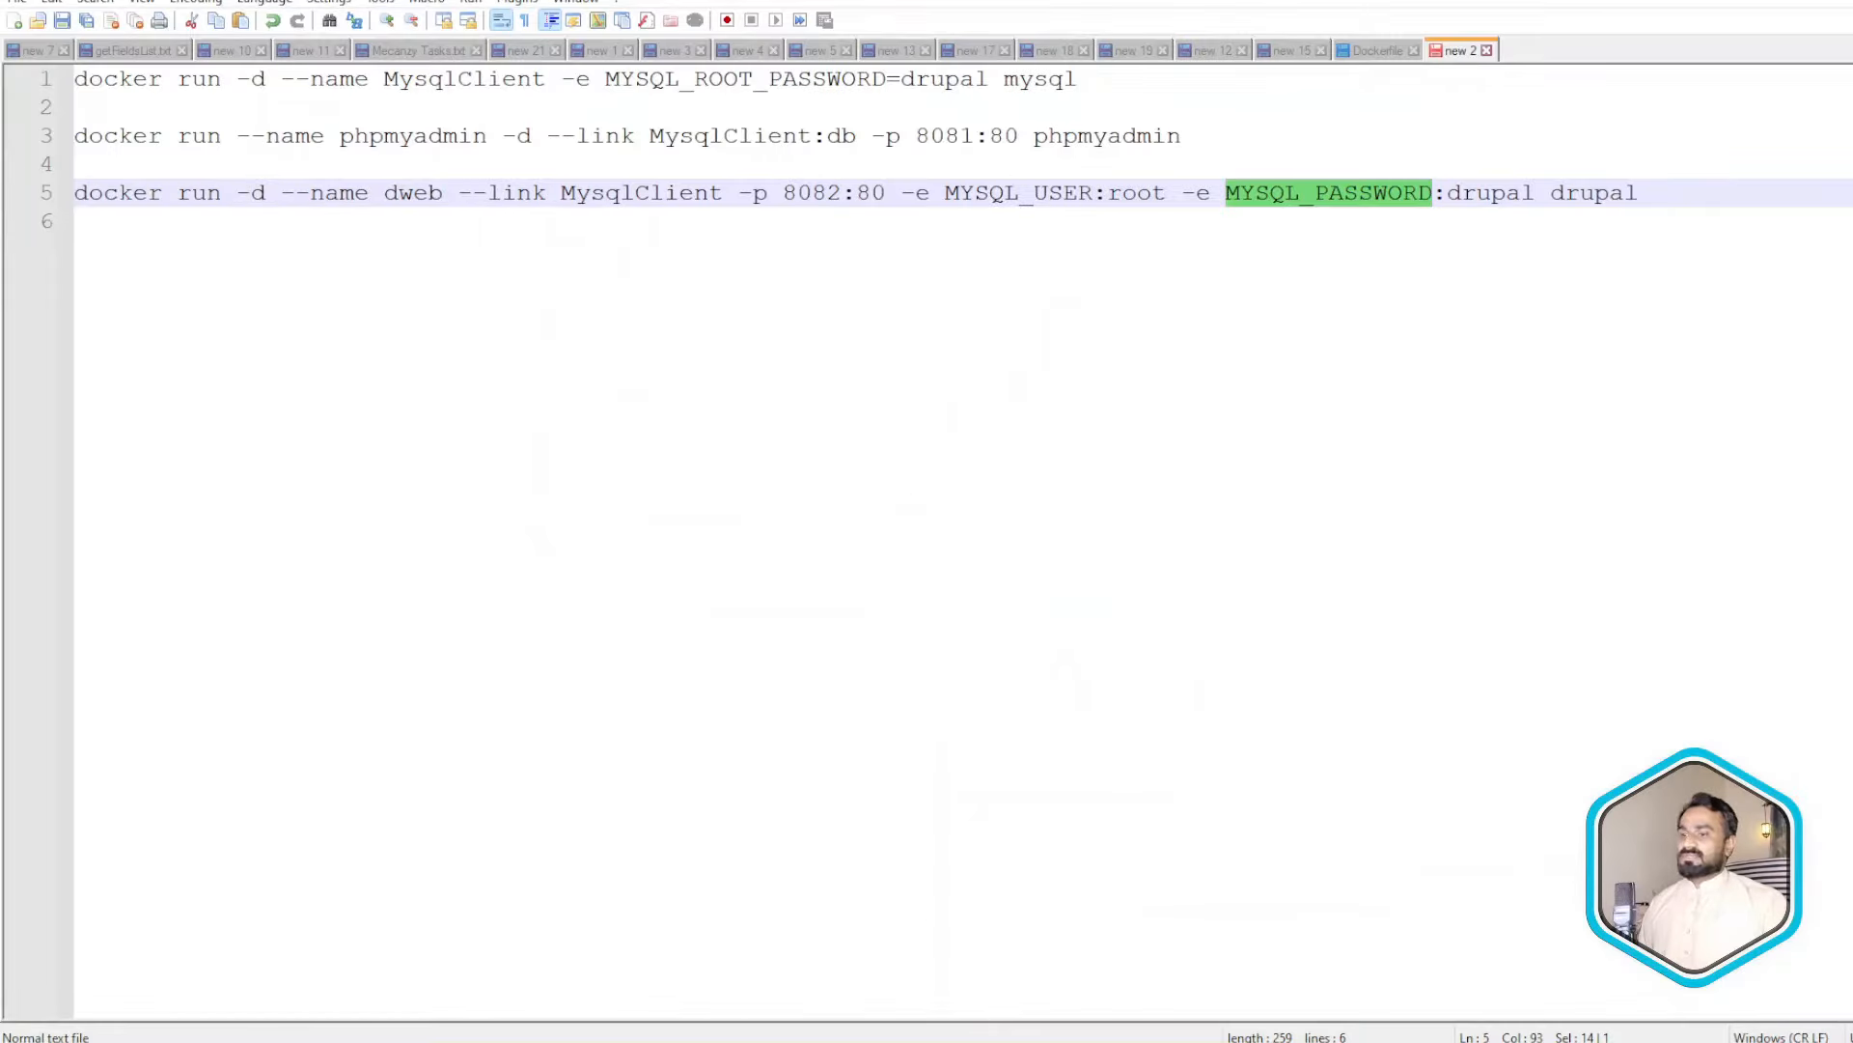
{"action": "mouse_move", "coordinate": [1014, 1041]}
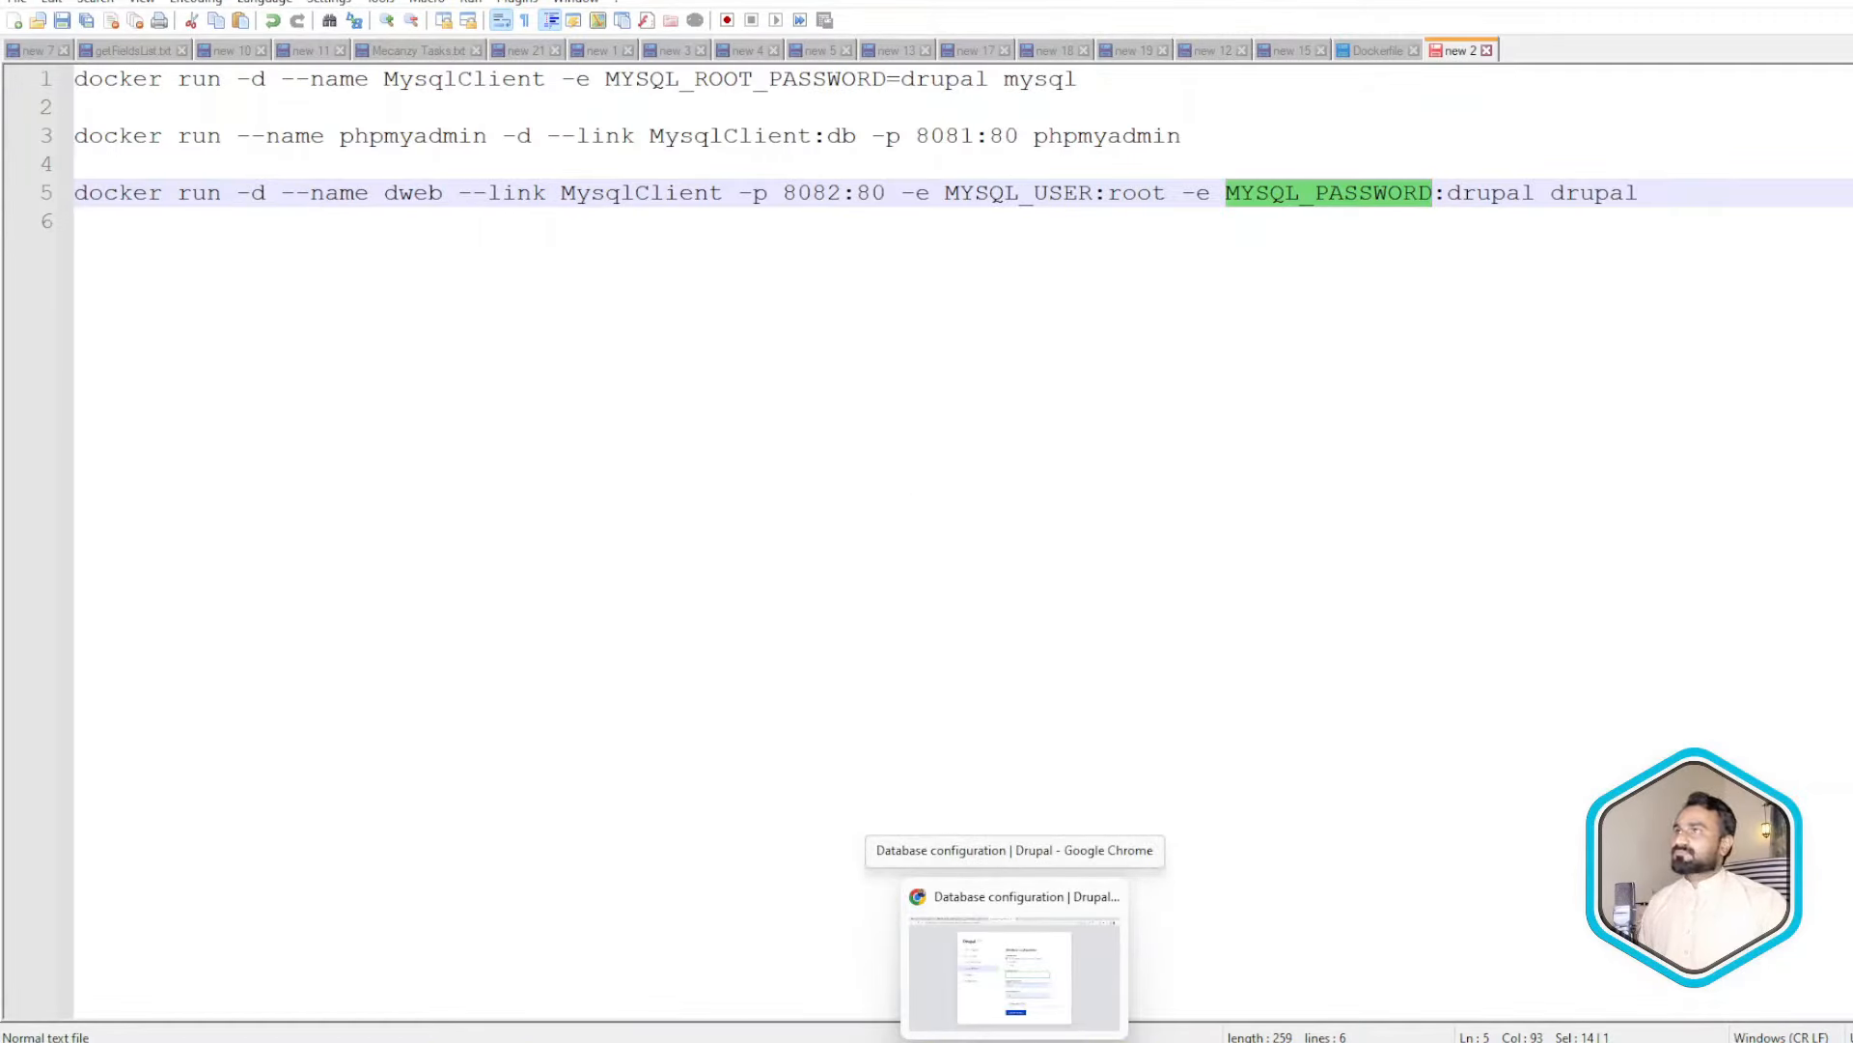
{"action": "left_click", "coordinate": [1014, 975]}
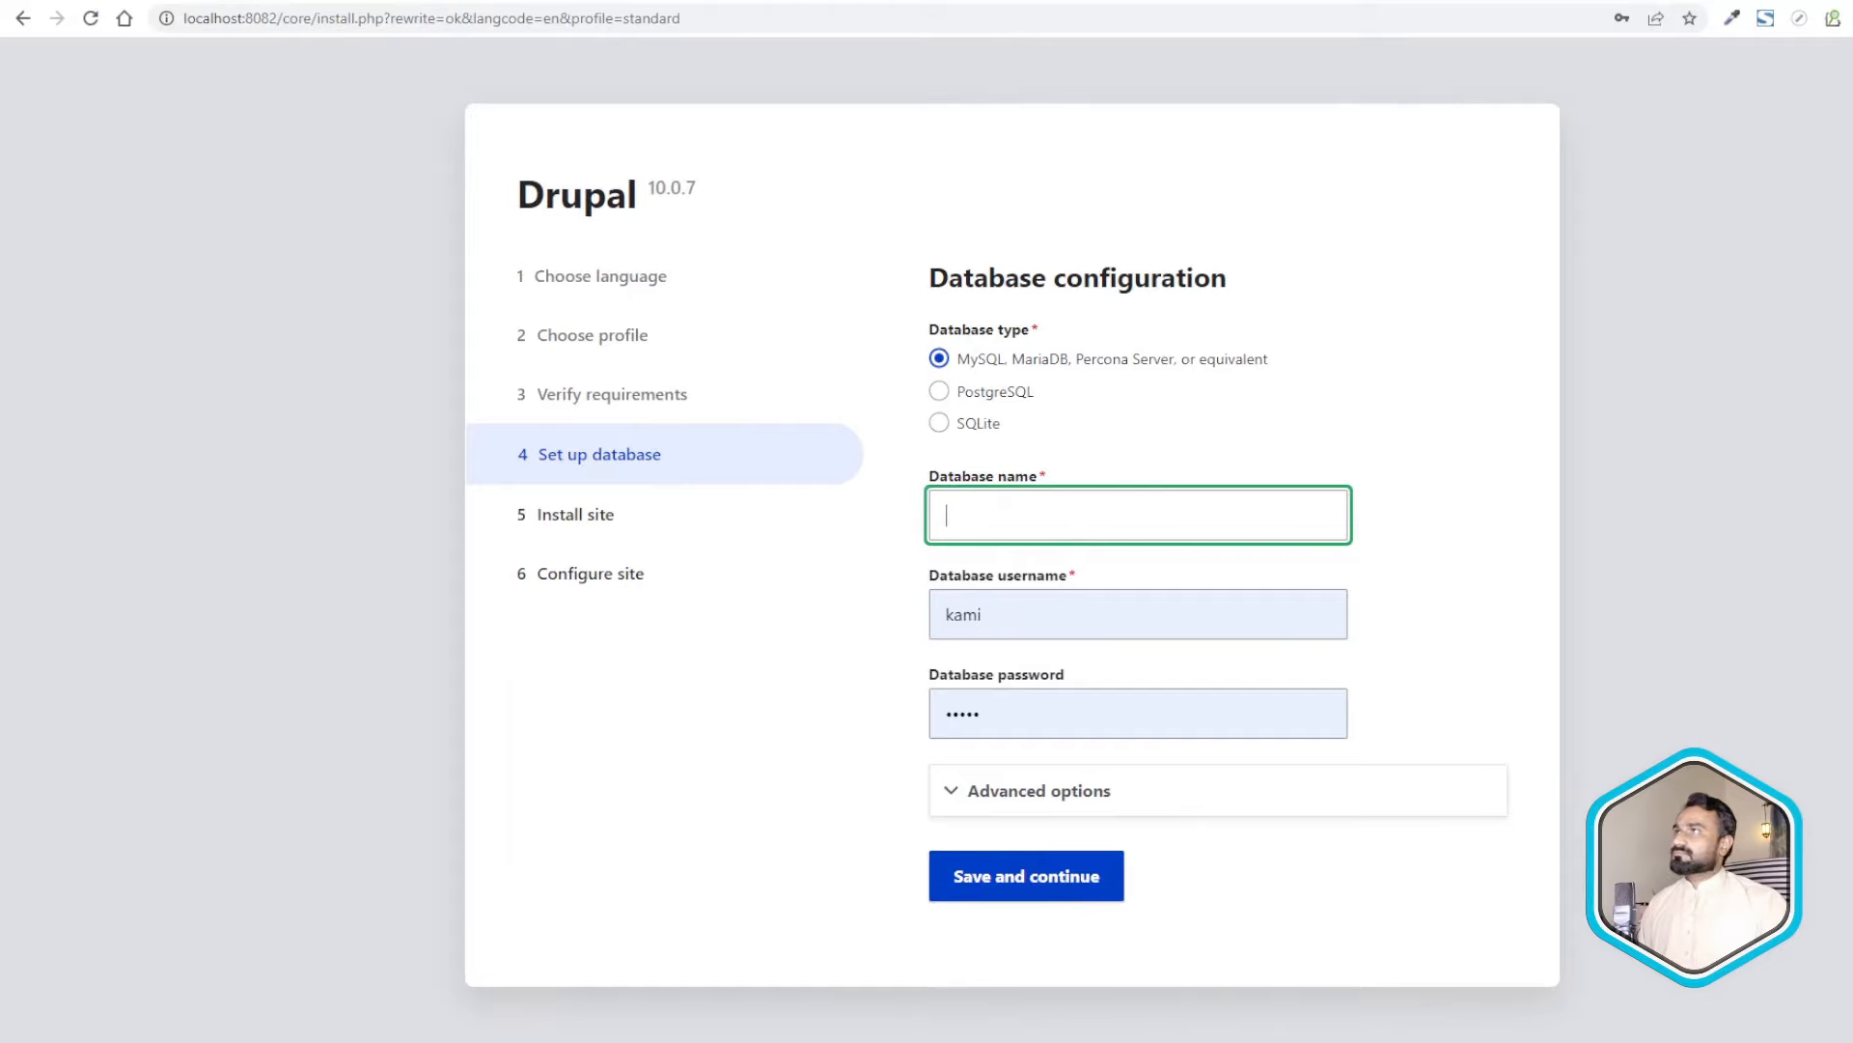
{"action": "left_click", "coordinate": [367, 1]}
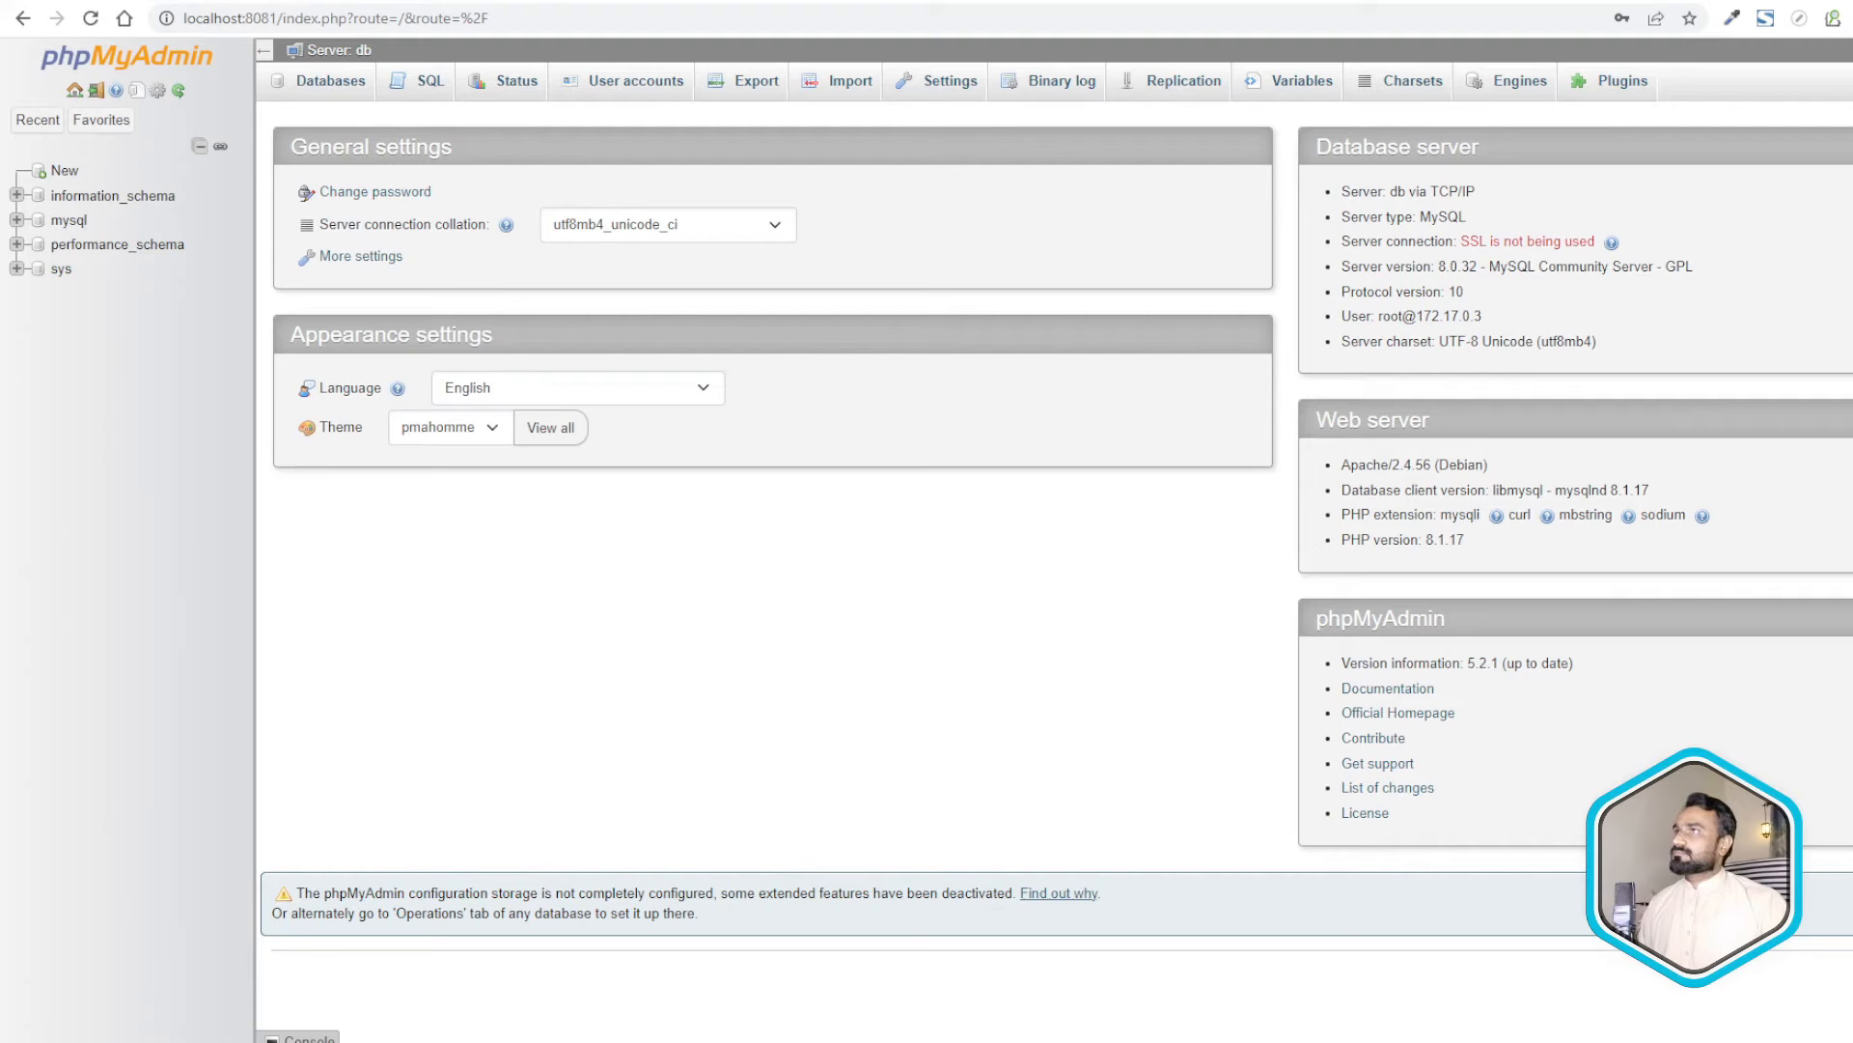
- Create a database named d10 in phpMyAdmin, then return to the Drupal installer tab
{"action": "left_click", "coordinate": [64, 174]}
{"action": "left_click", "coordinate": [362, 259]}
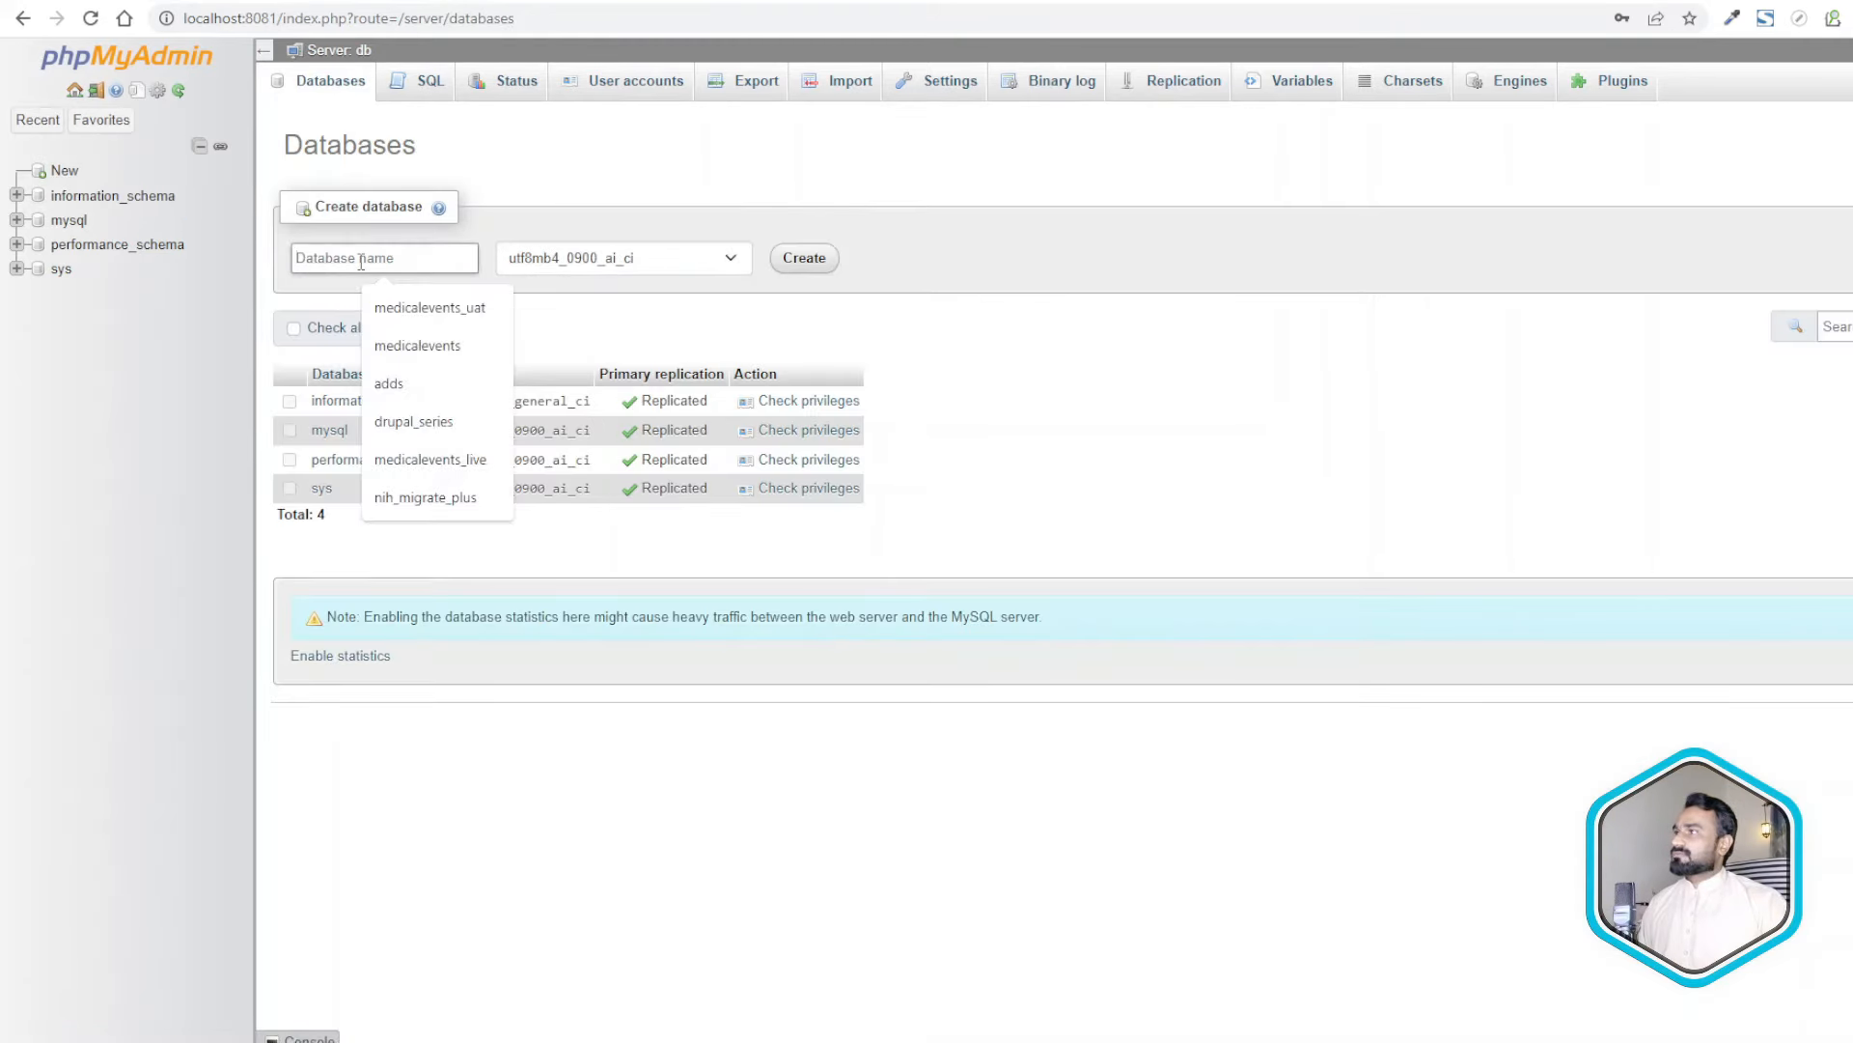
{"action": "type", "text": "d10"}
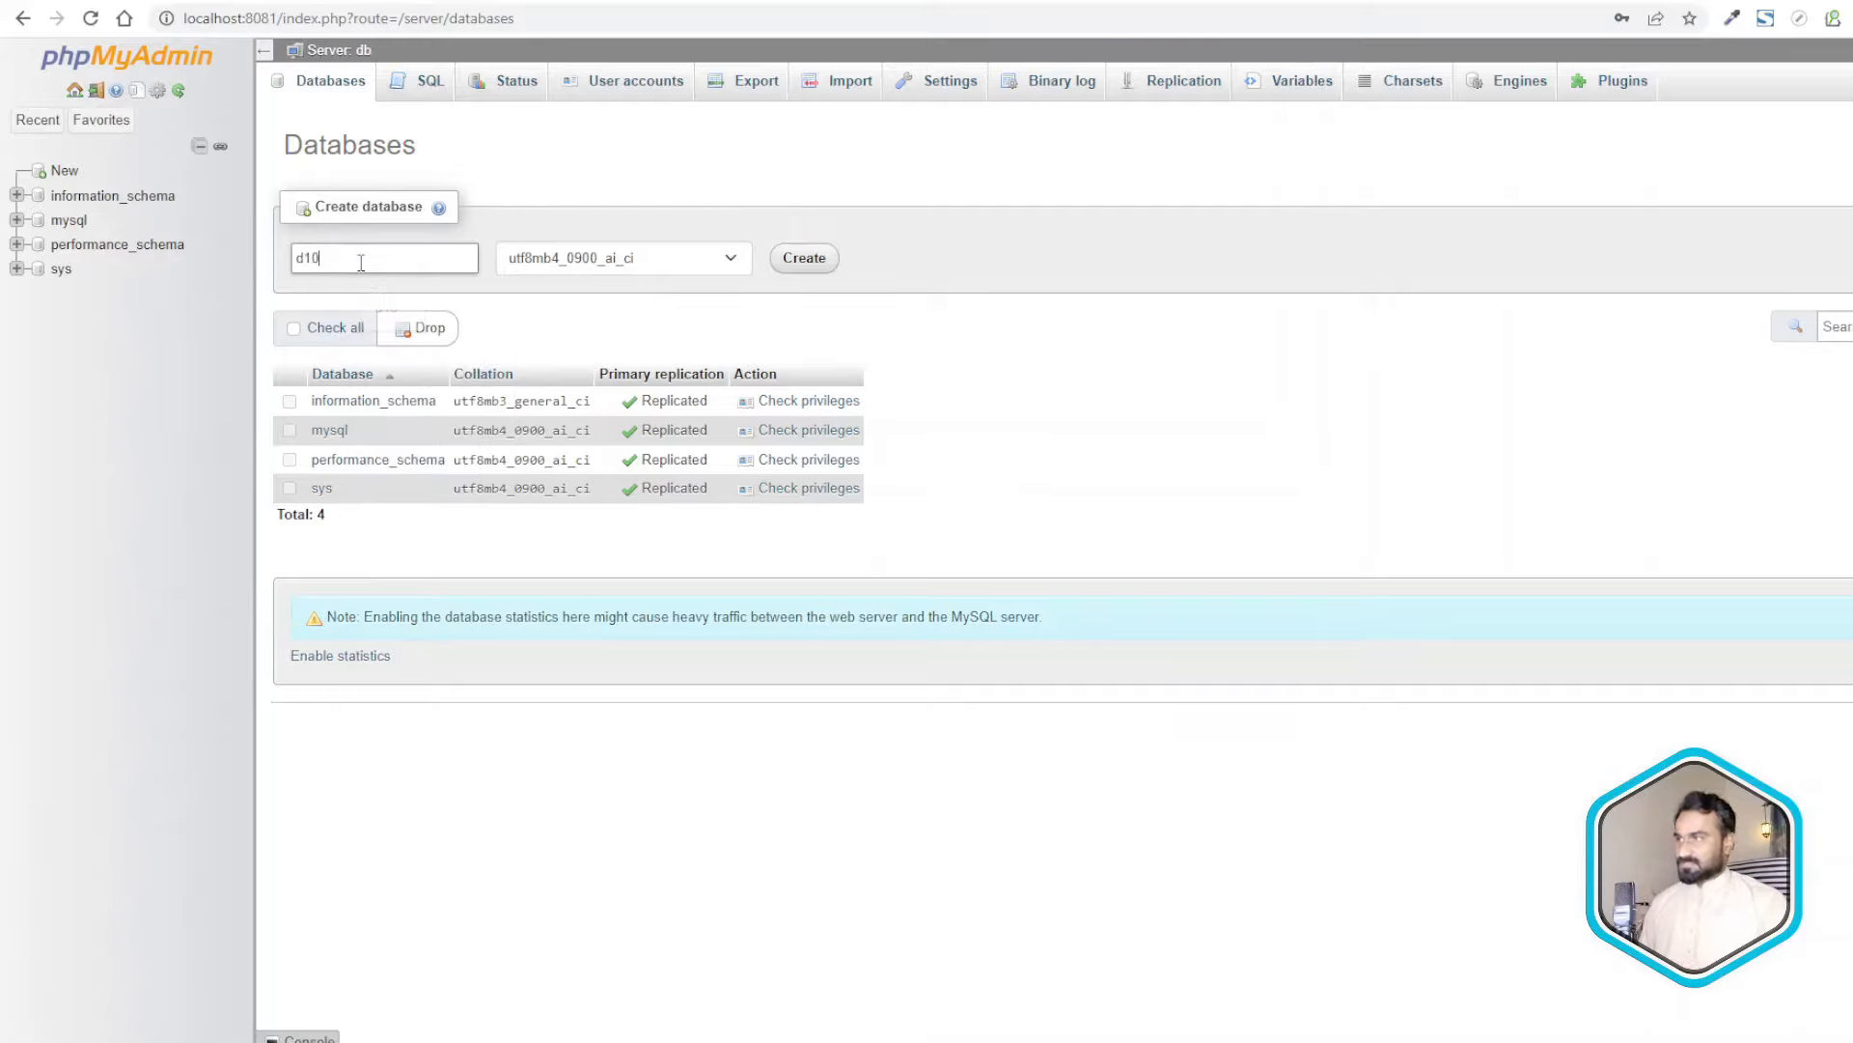
{"action": "left_click", "coordinate": [809, 259]}
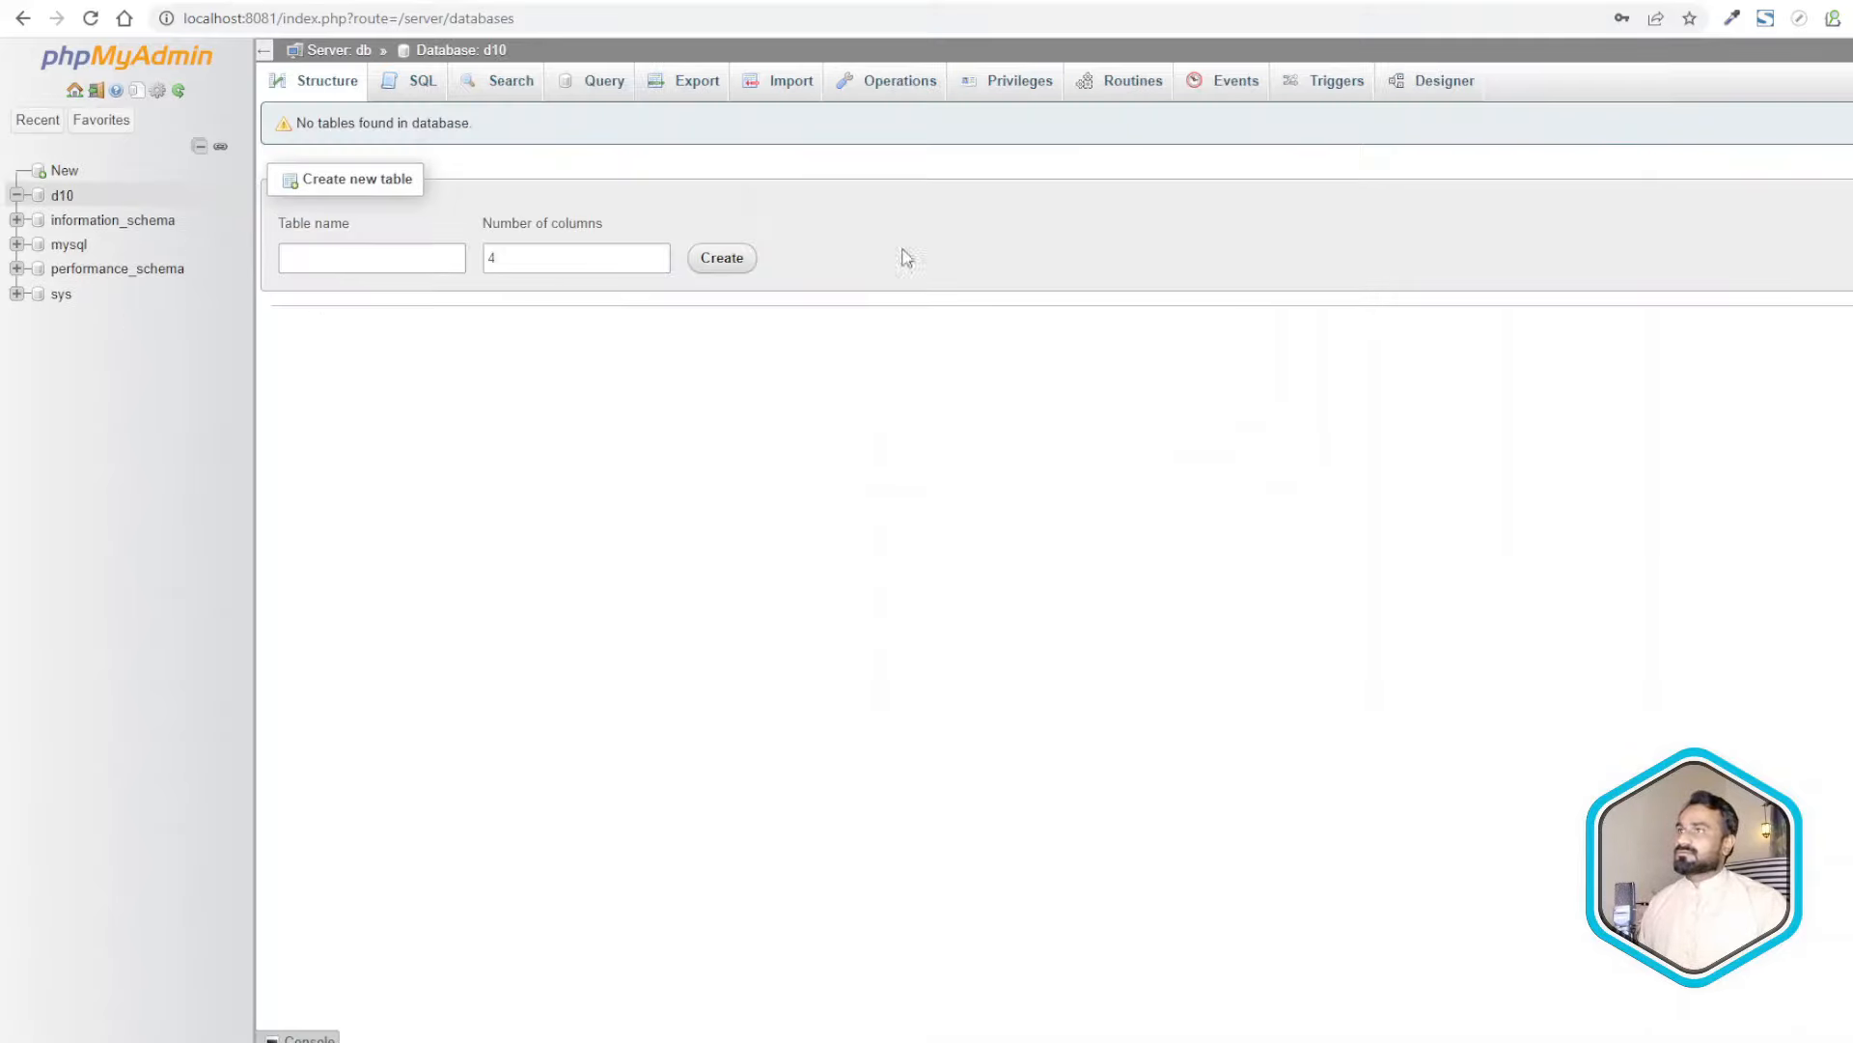
{"action": "left_click", "coordinate": [599, 1]}
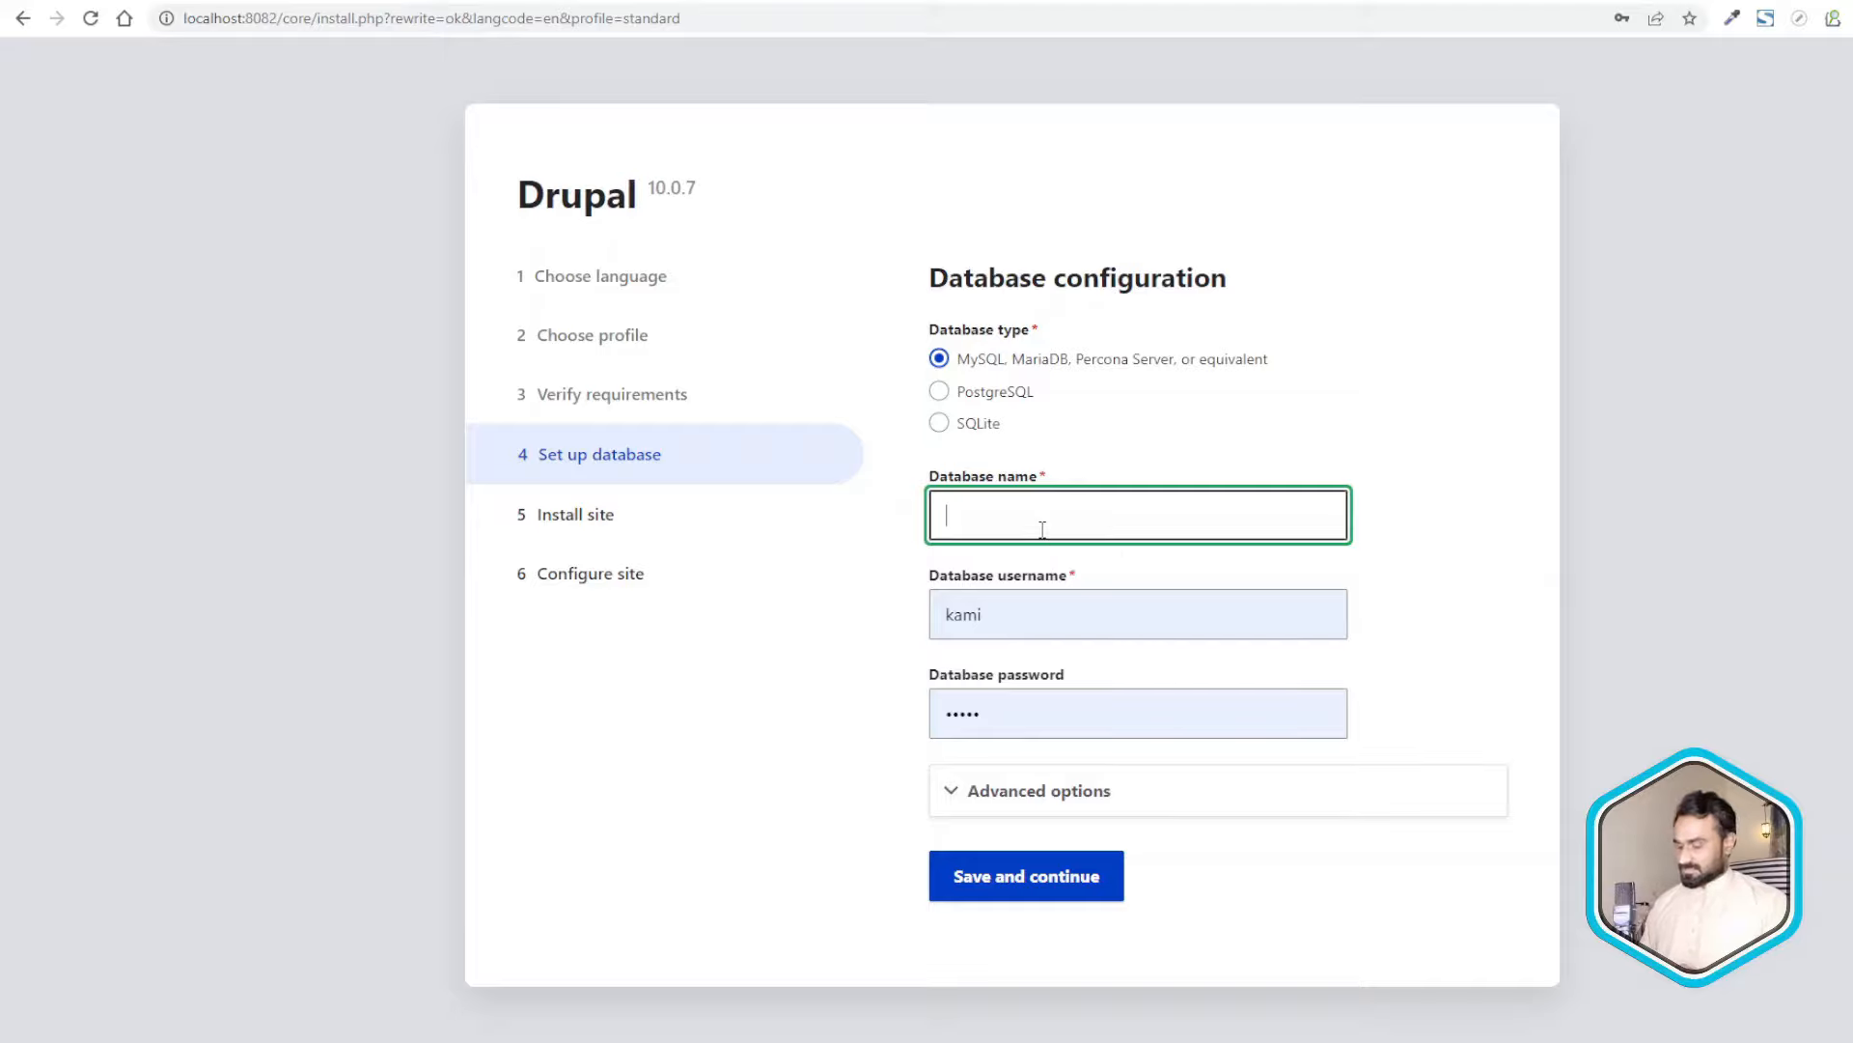
- Enter database name d10, username root and the MySQL password, then submit the database form
{"action": "type", "text": "d10"}
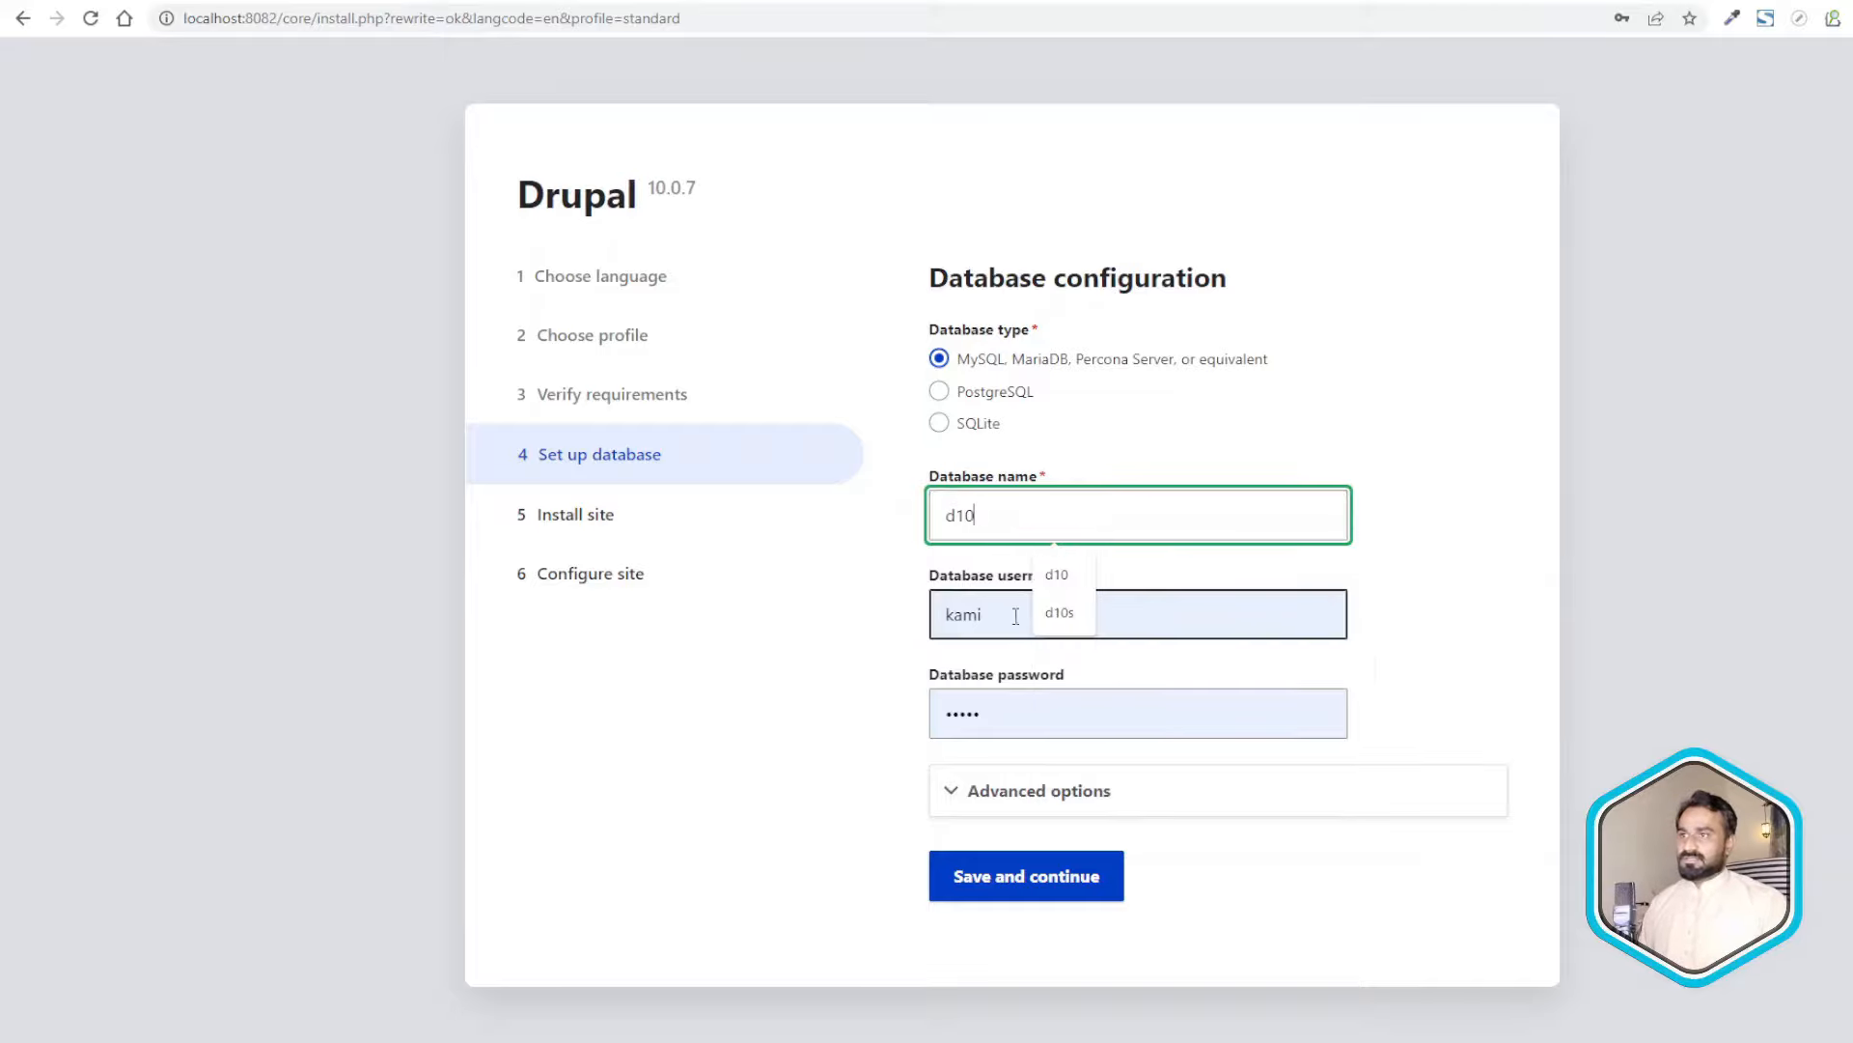
{"action": "key", "text": "Tab"}
{"action": "type", "text": "root"}
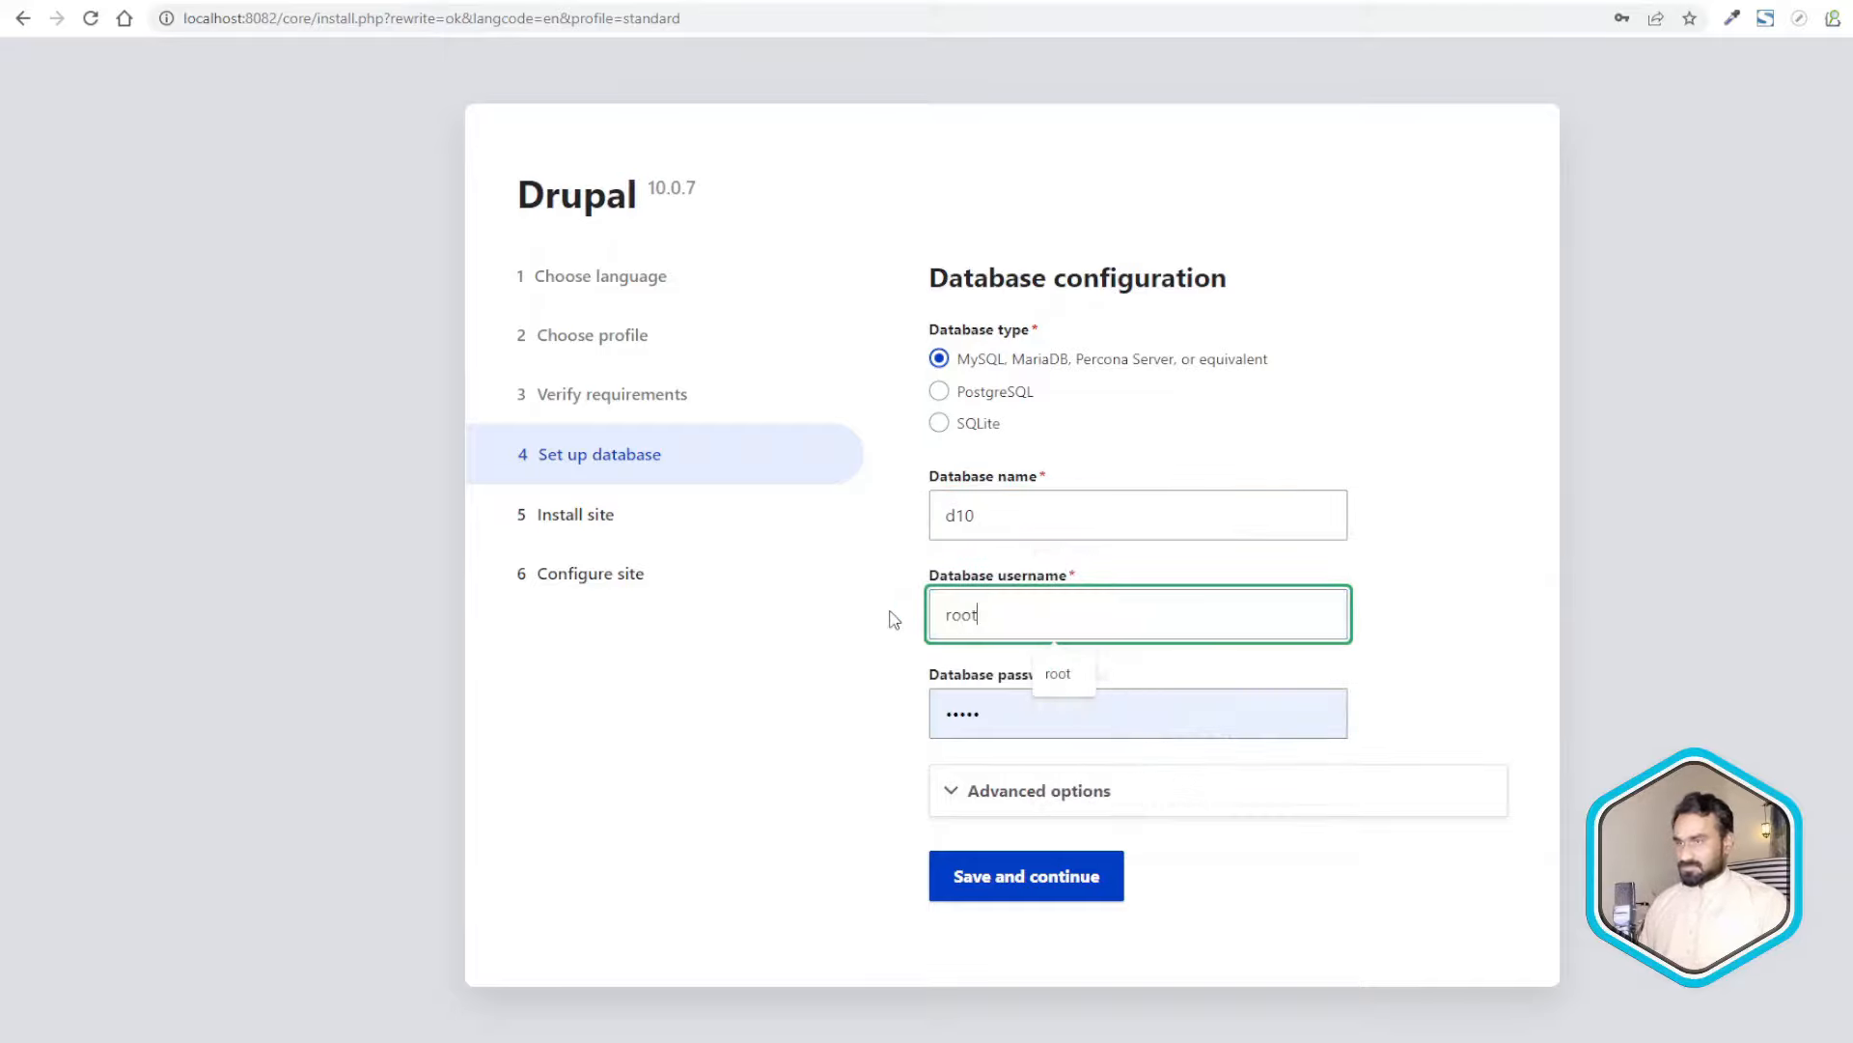
{"action": "key", "text": "Tab"}
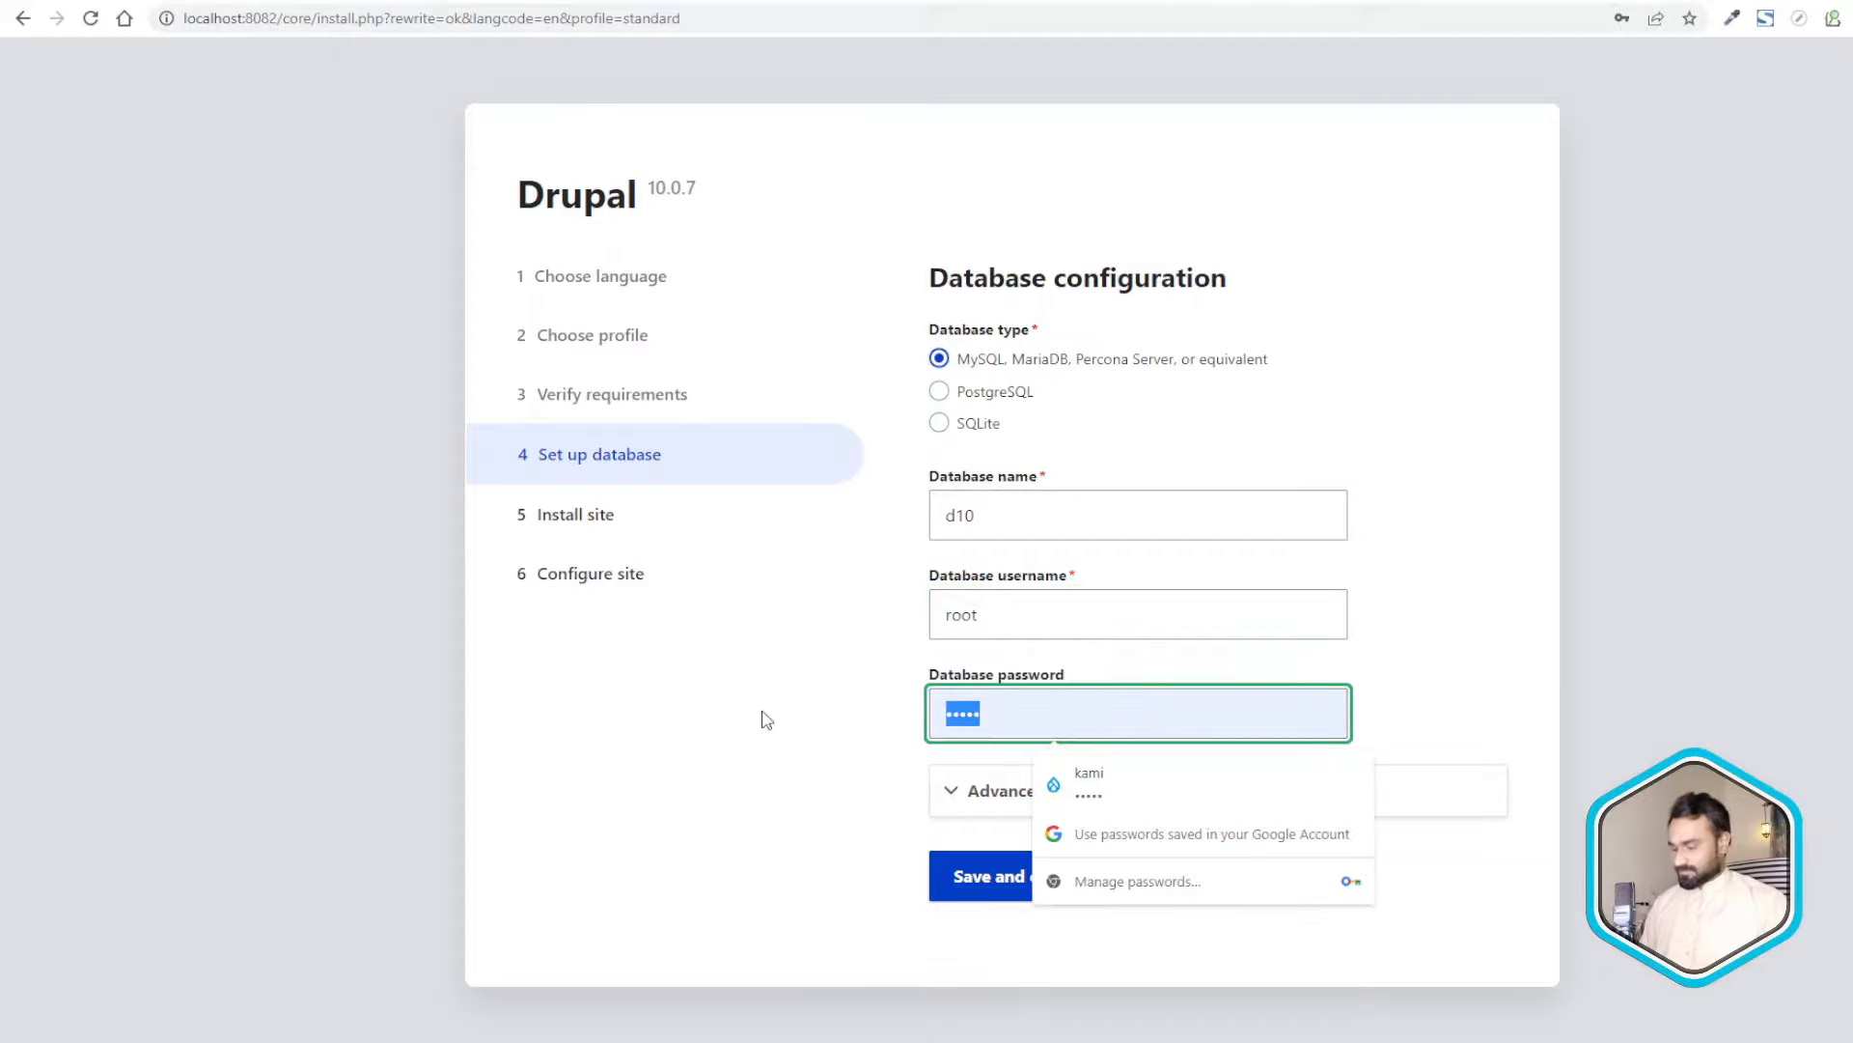
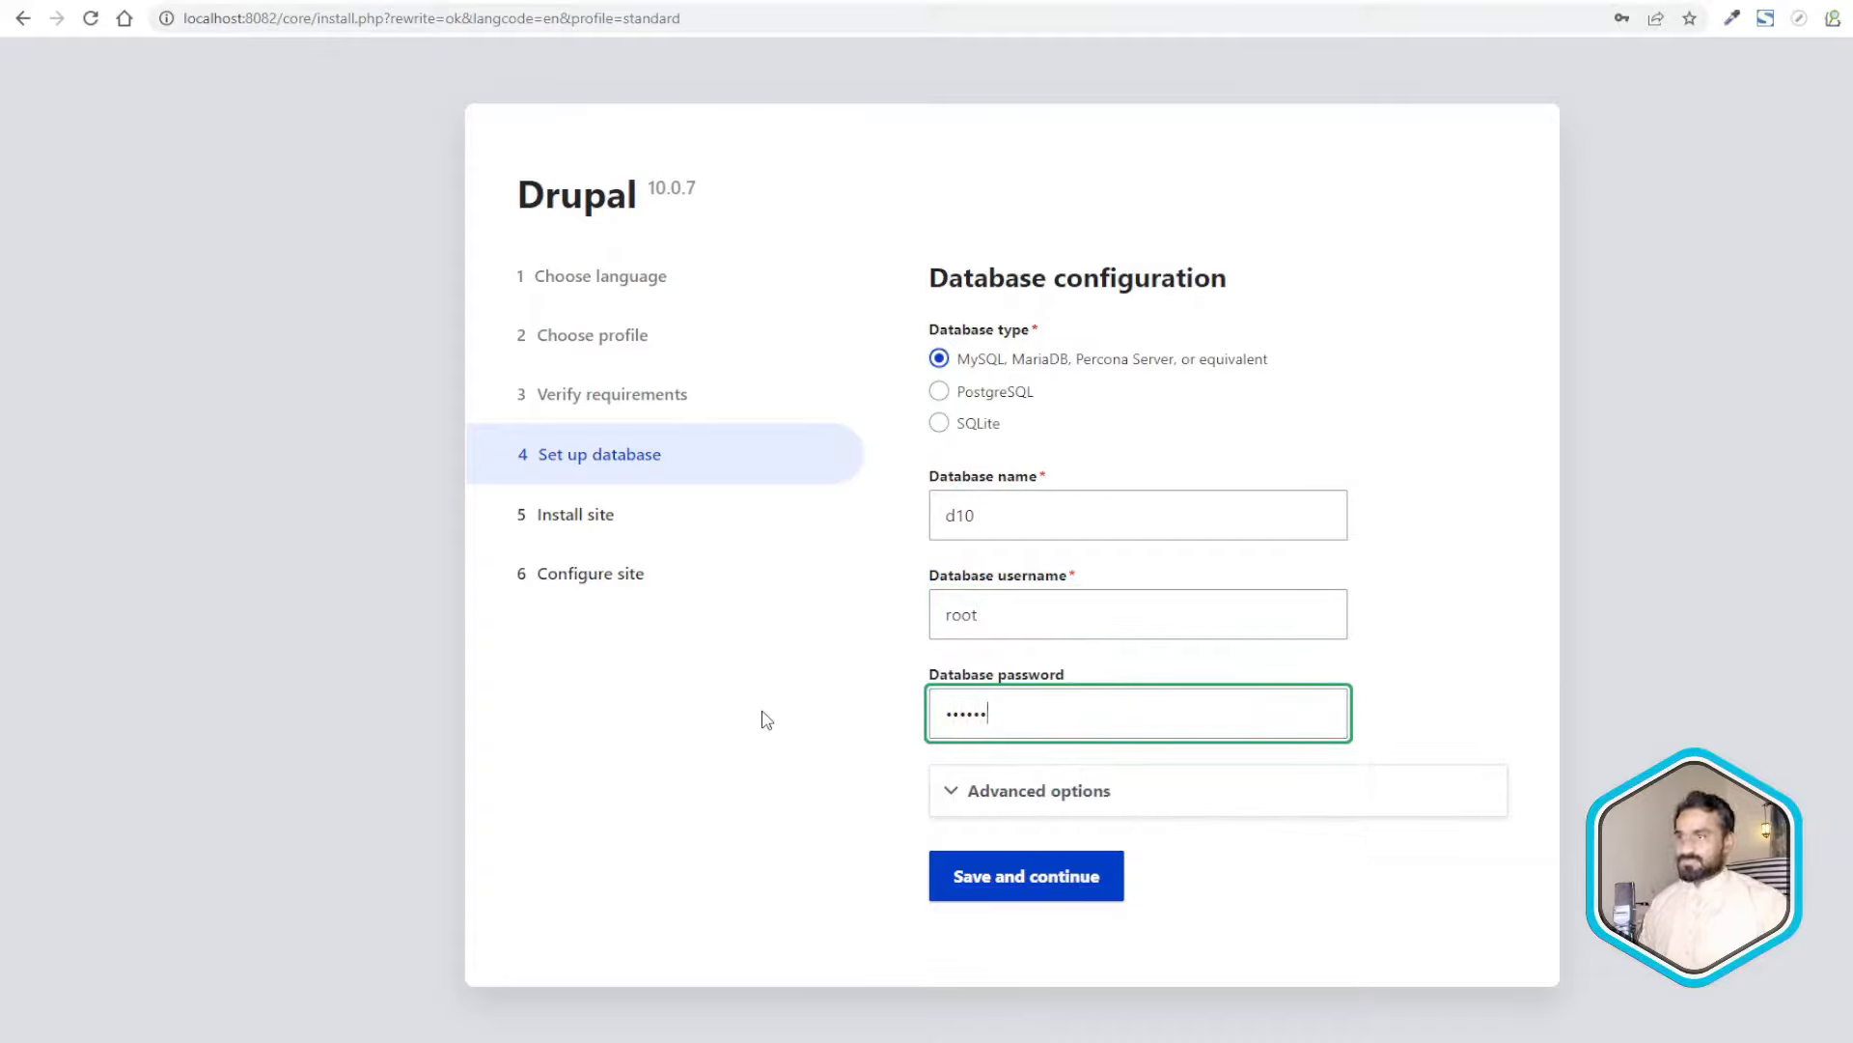
{"action": "key", "text": "alt+Tab"}
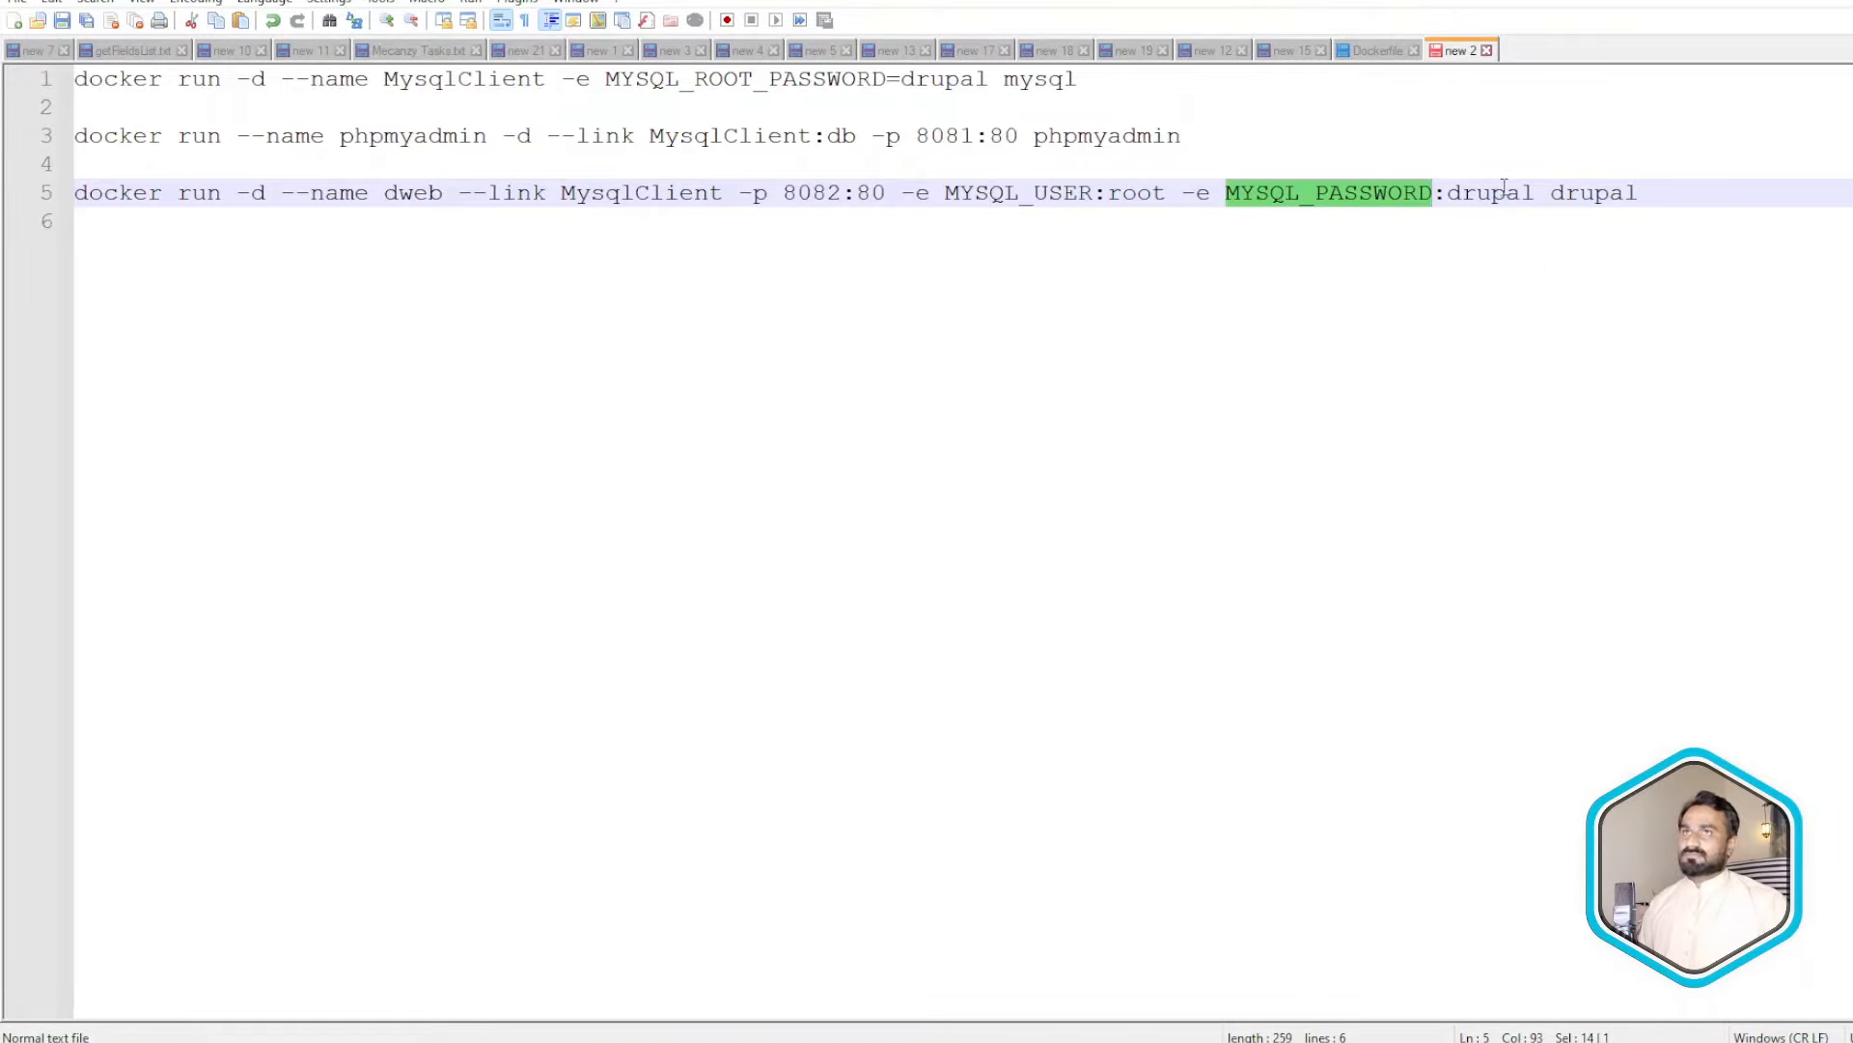
{"action": "key", "text": "alt+Tab"}
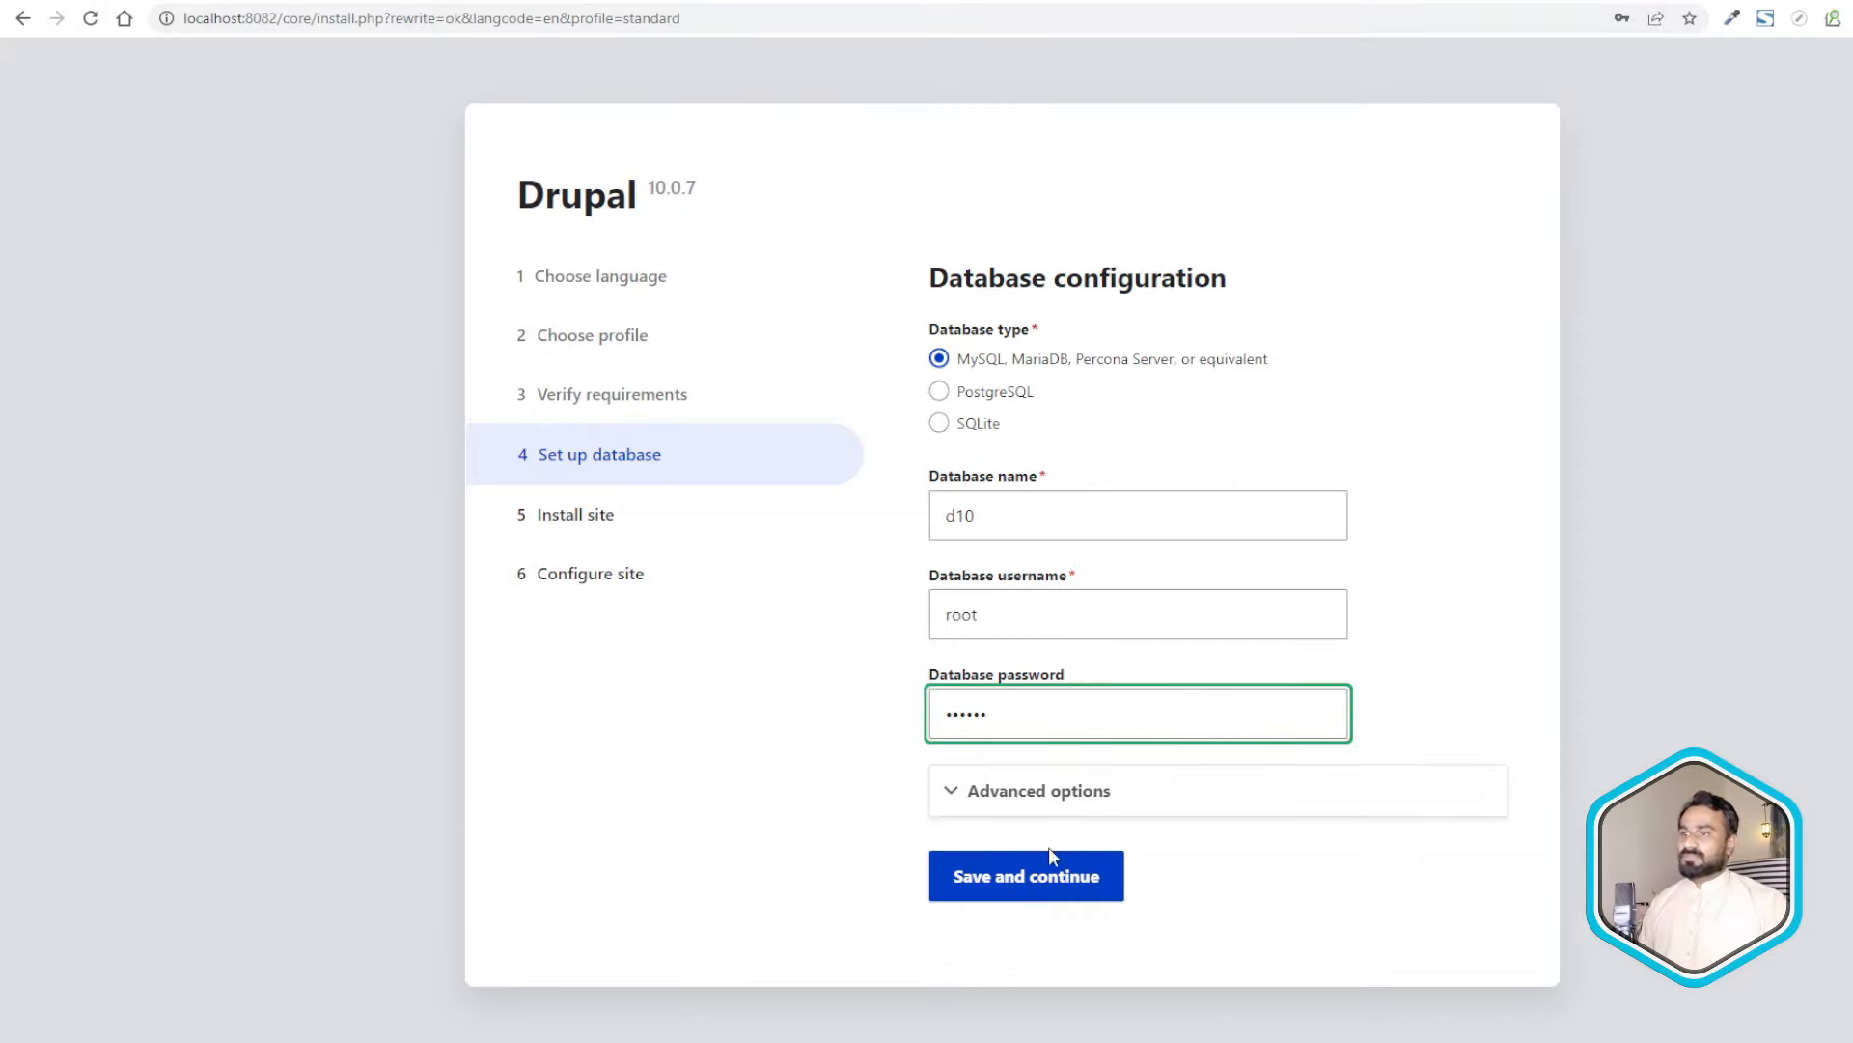
{"action": "left_click", "coordinate": [1050, 876]}
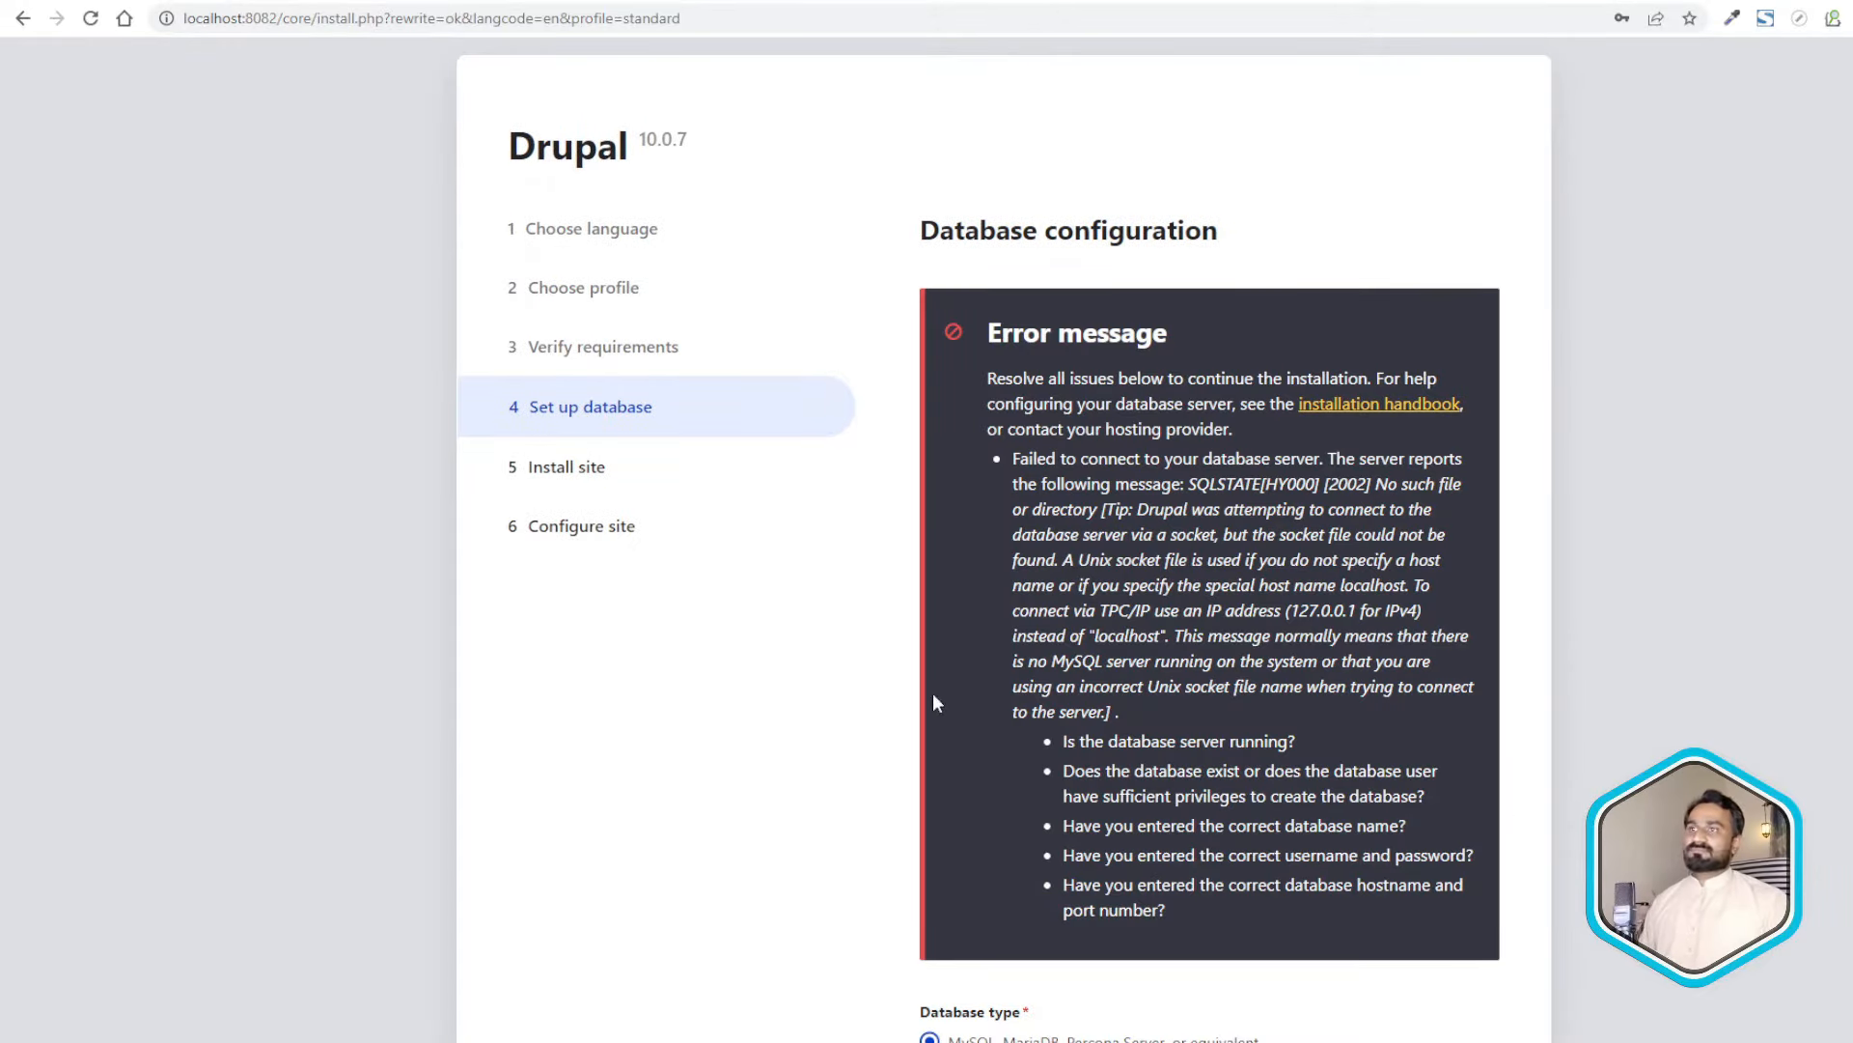
- Read the SQLSTATE[HY000] [2002] connection error reported for host localhost
{"action": "scroll", "coordinate": [1051, 289], "scroll_direction": "down", "scroll_amount": 2}
{"action": "scroll", "coordinate": [1170, 333], "scroll_direction": "down", "scroll_amount": 5}
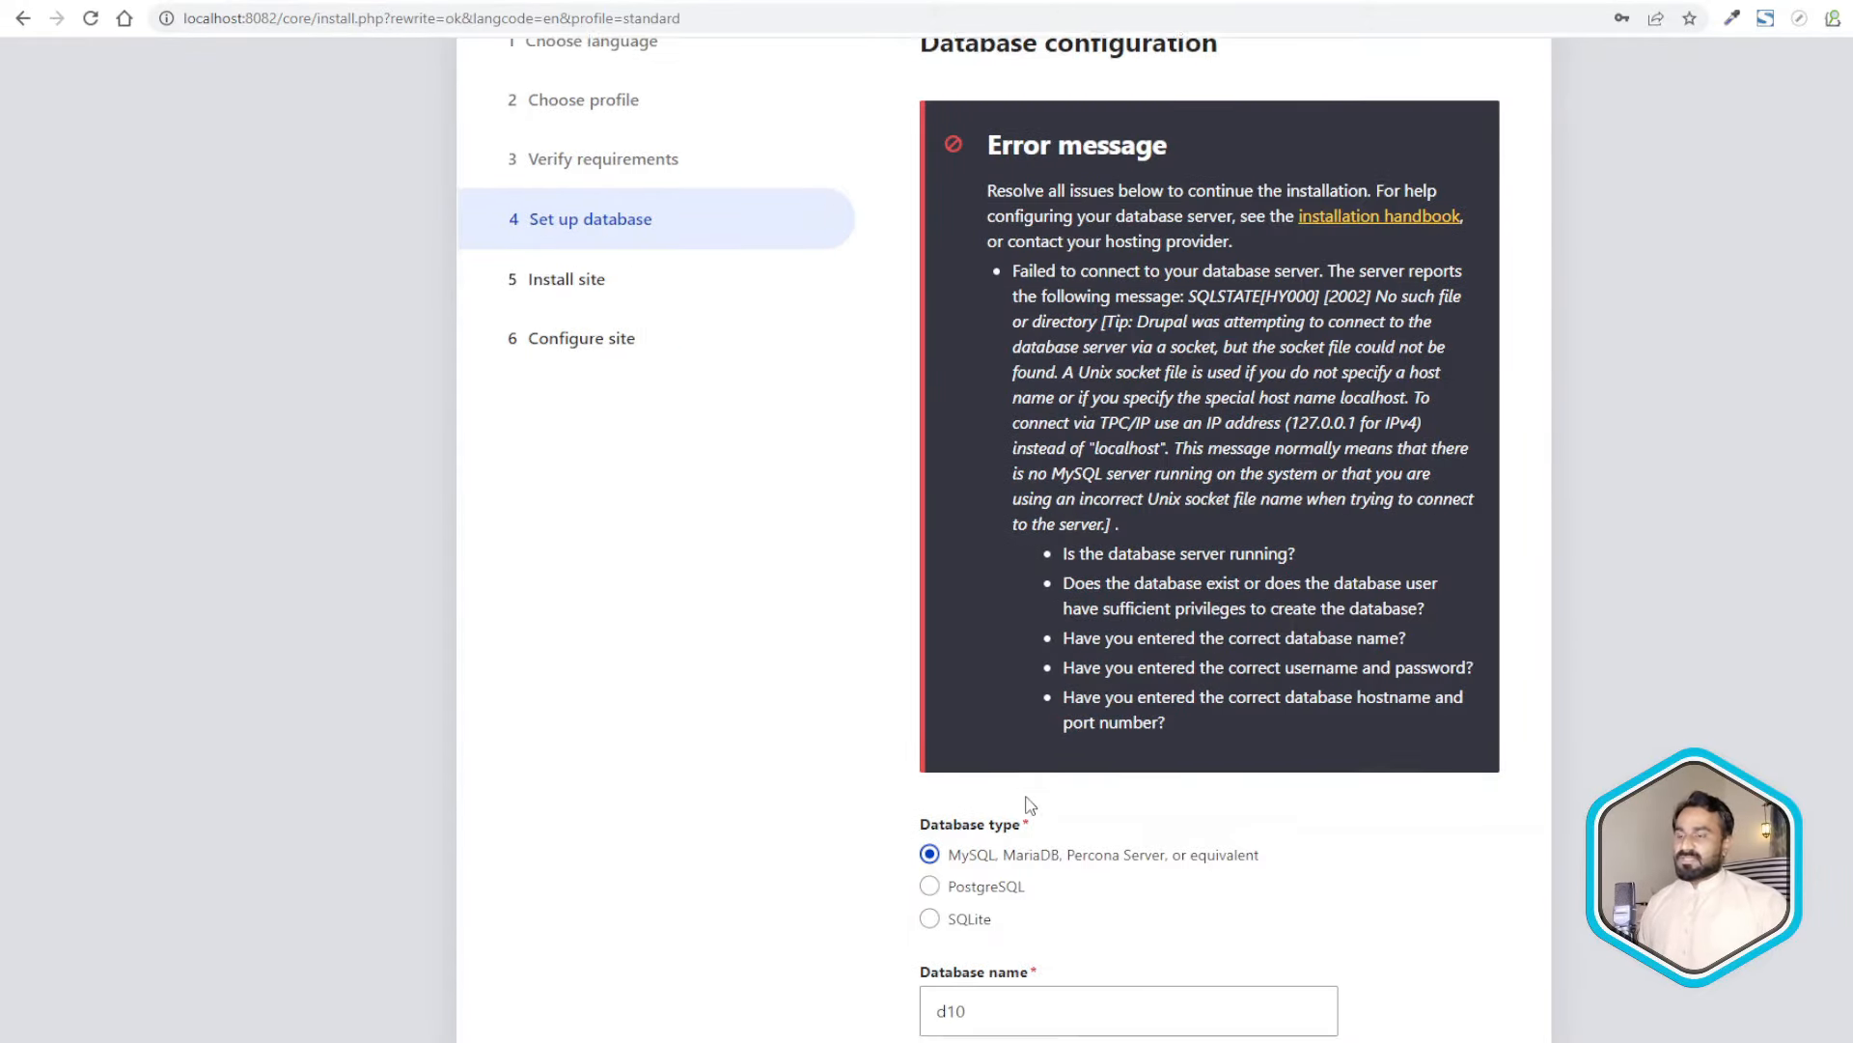
{"action": "scroll", "coordinate": [1170, 321], "scroll_direction": "up", "scroll_amount": 4}
{"action": "left_click_drag", "start_coordinate": [1085, 175], "coordinate": [1162, 472]}
{"action": "left_click", "coordinate": [1162, 472]}
{"action": "scroll", "coordinate": [1159, 521], "scroll_direction": "up", "scroll_amount": 2}
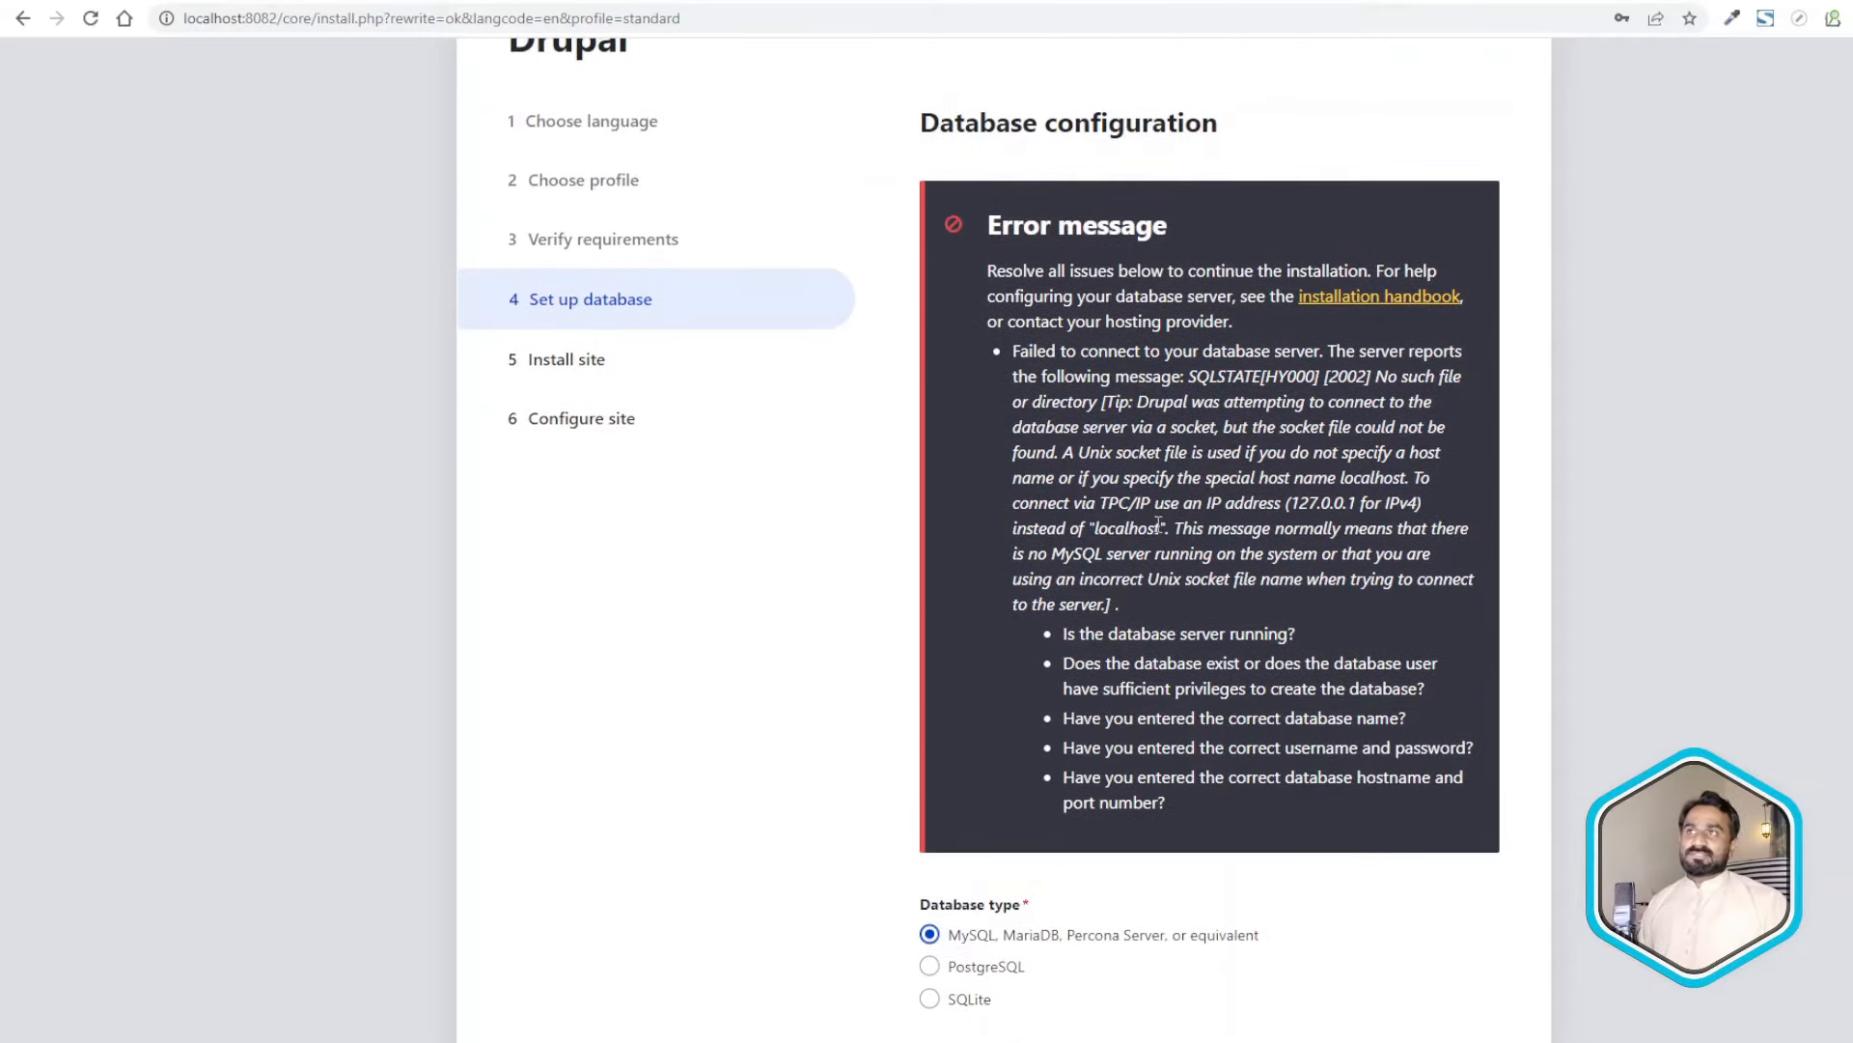
{"action": "scroll", "coordinate": [1134, 432], "scroll_direction": "down", "scroll_amount": 5}
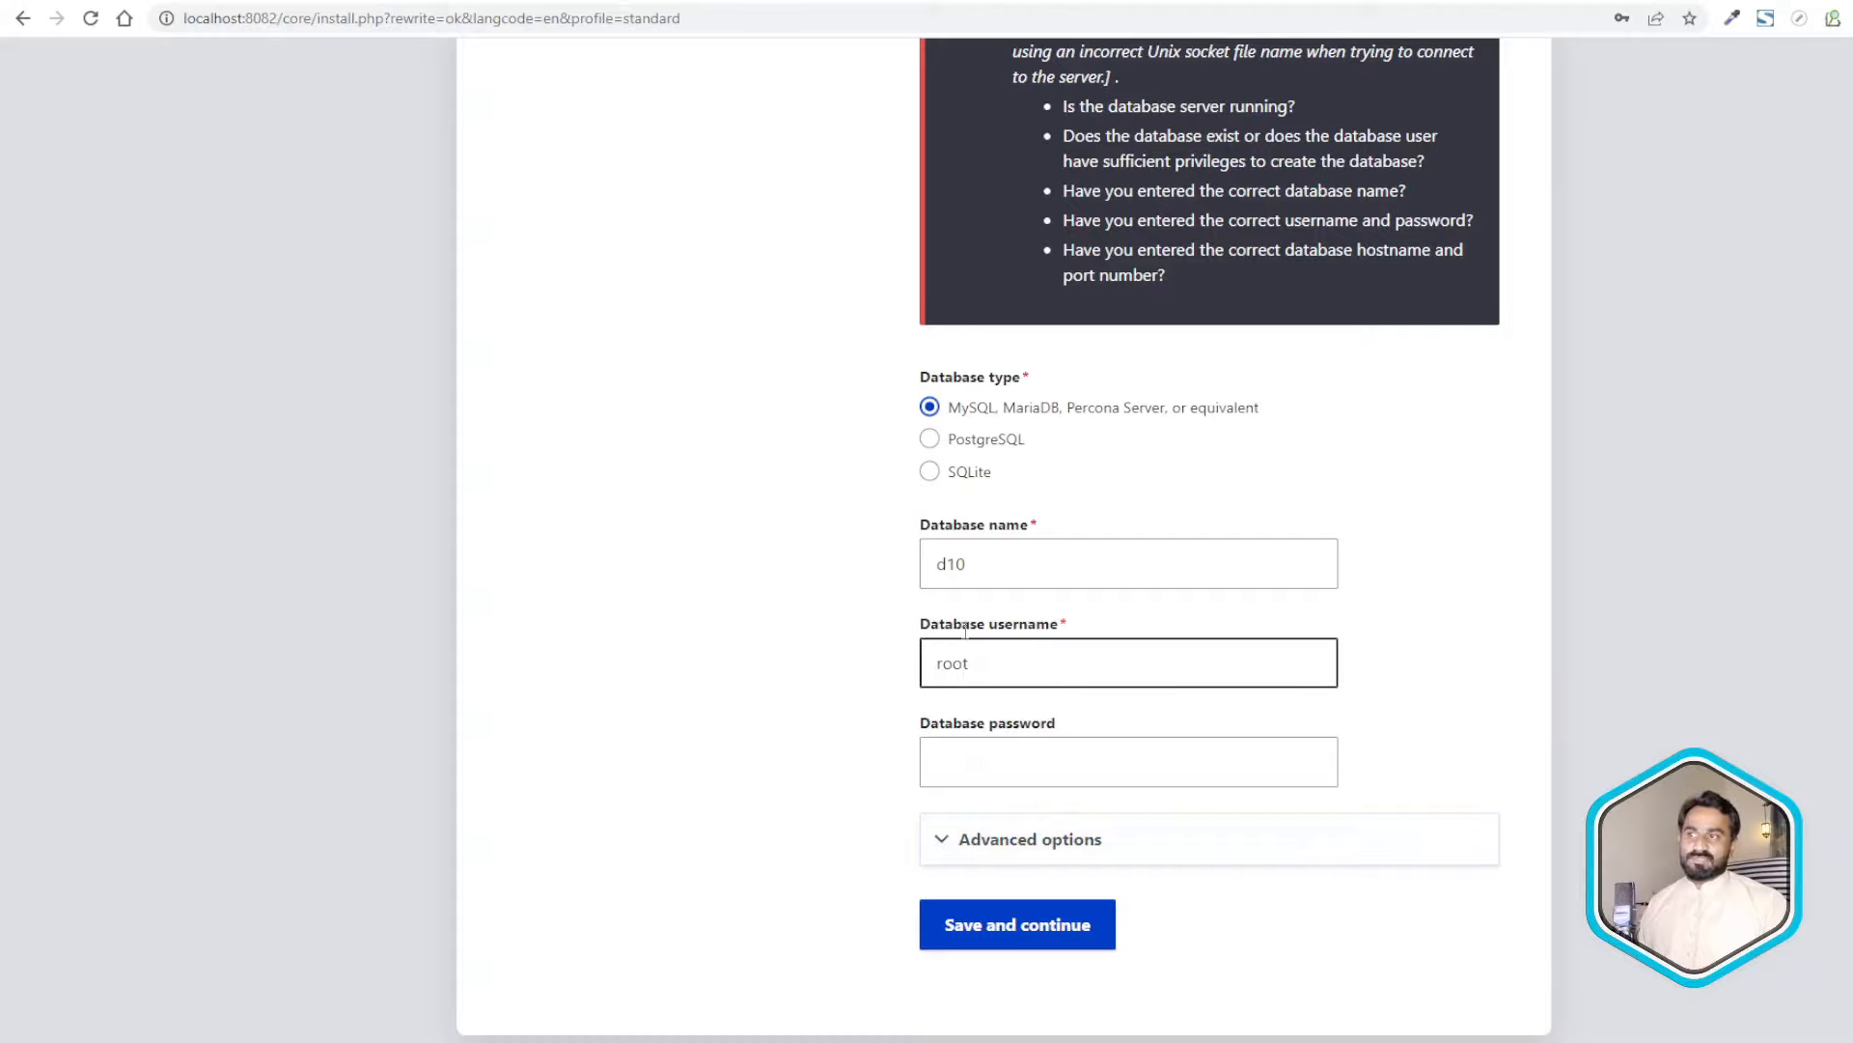
- Expand Advanced options and select the localhost Host value
{"action": "left_click", "coordinate": [971, 850]}
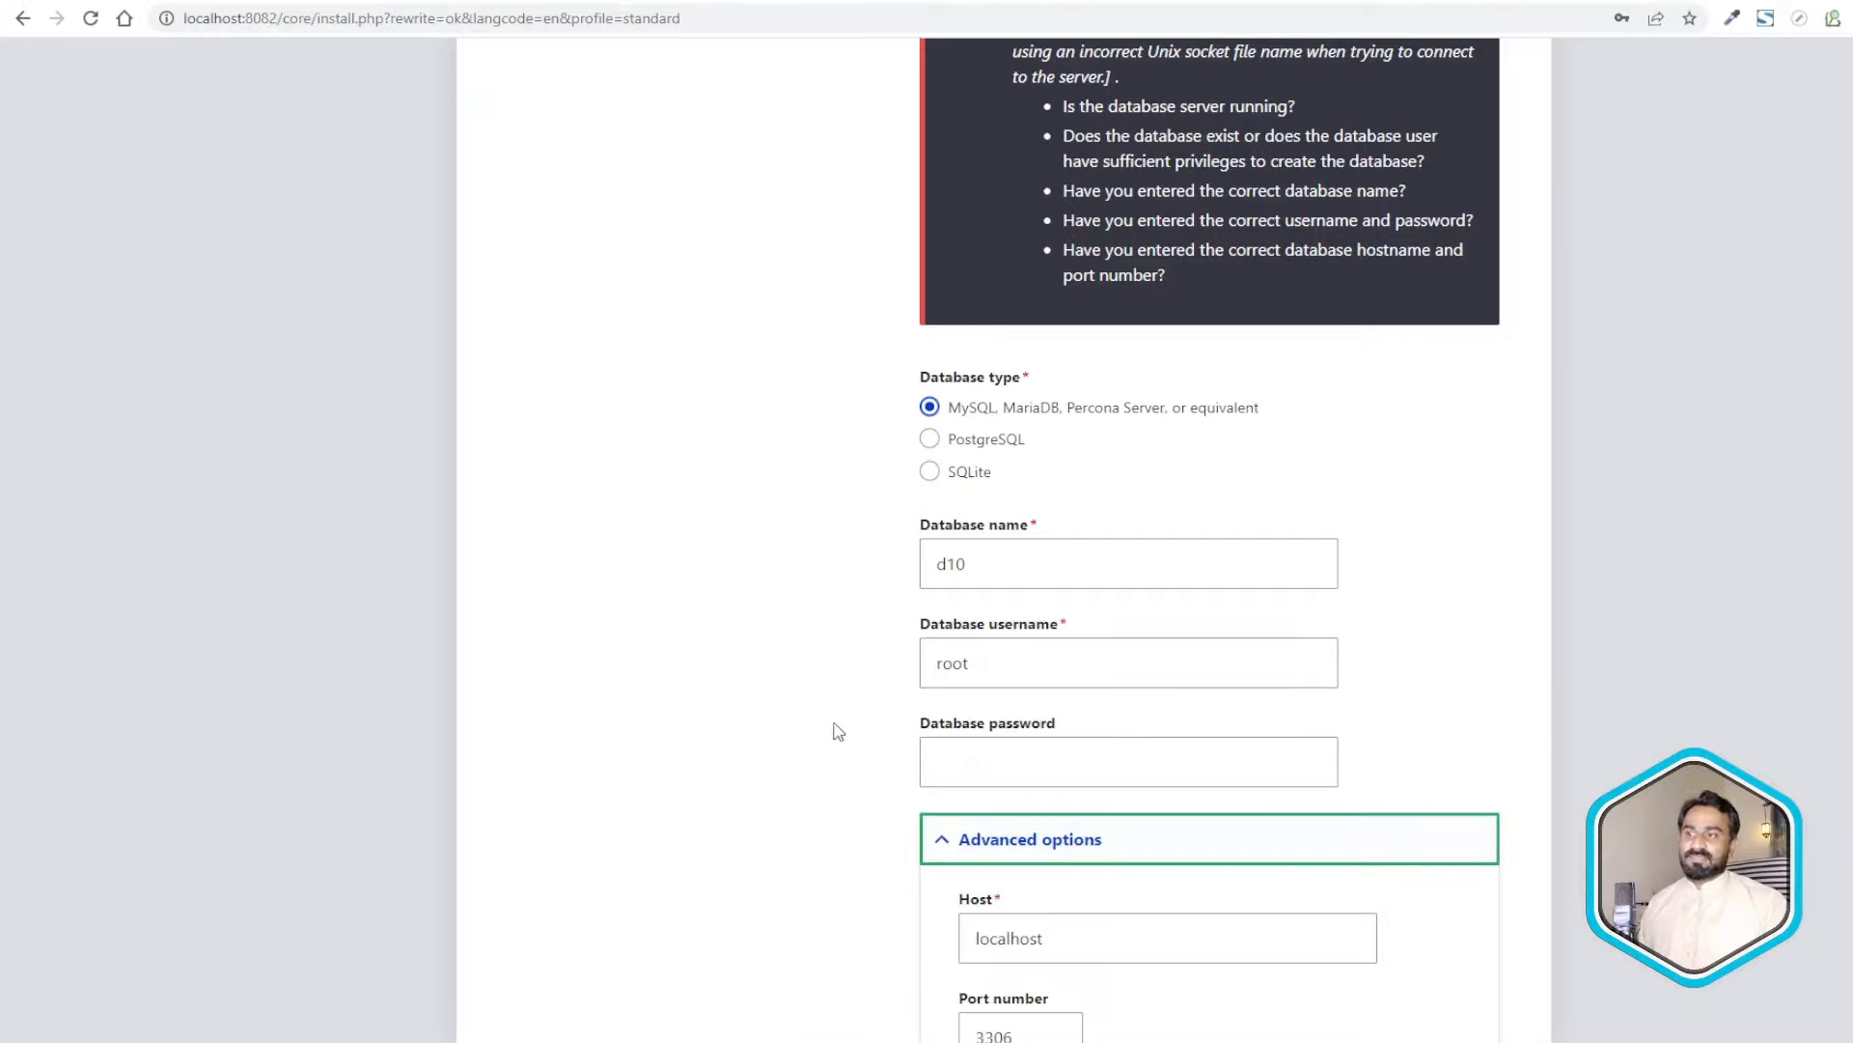
{"action": "scroll", "coordinate": [840, 705], "scroll_direction": "down", "scroll_amount": 4}
{"action": "double_click", "coordinate": [1070, 586]}
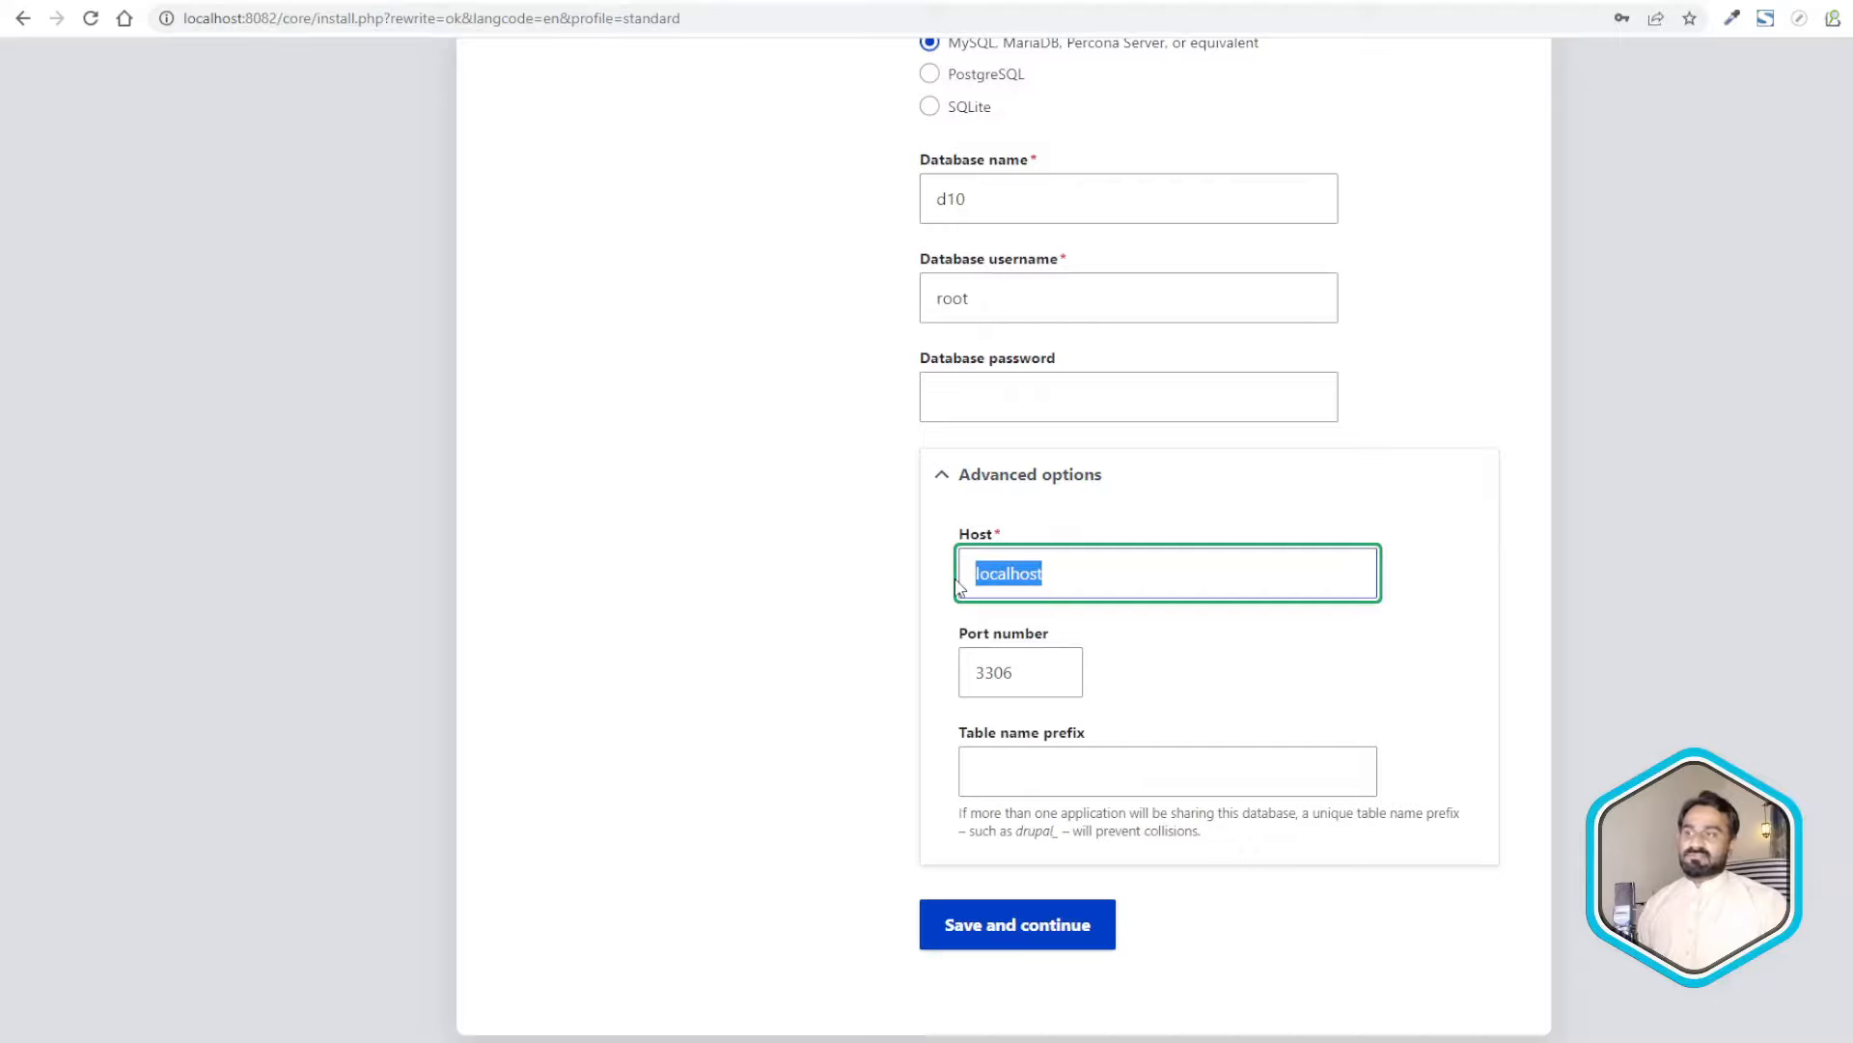
- Replace the database host localhost with the MysqlClient container name copied from Docker Desktop
{"action": "left_click", "coordinate": [1027, 583]}
{"action": "double_click", "coordinate": [1027, 582]}
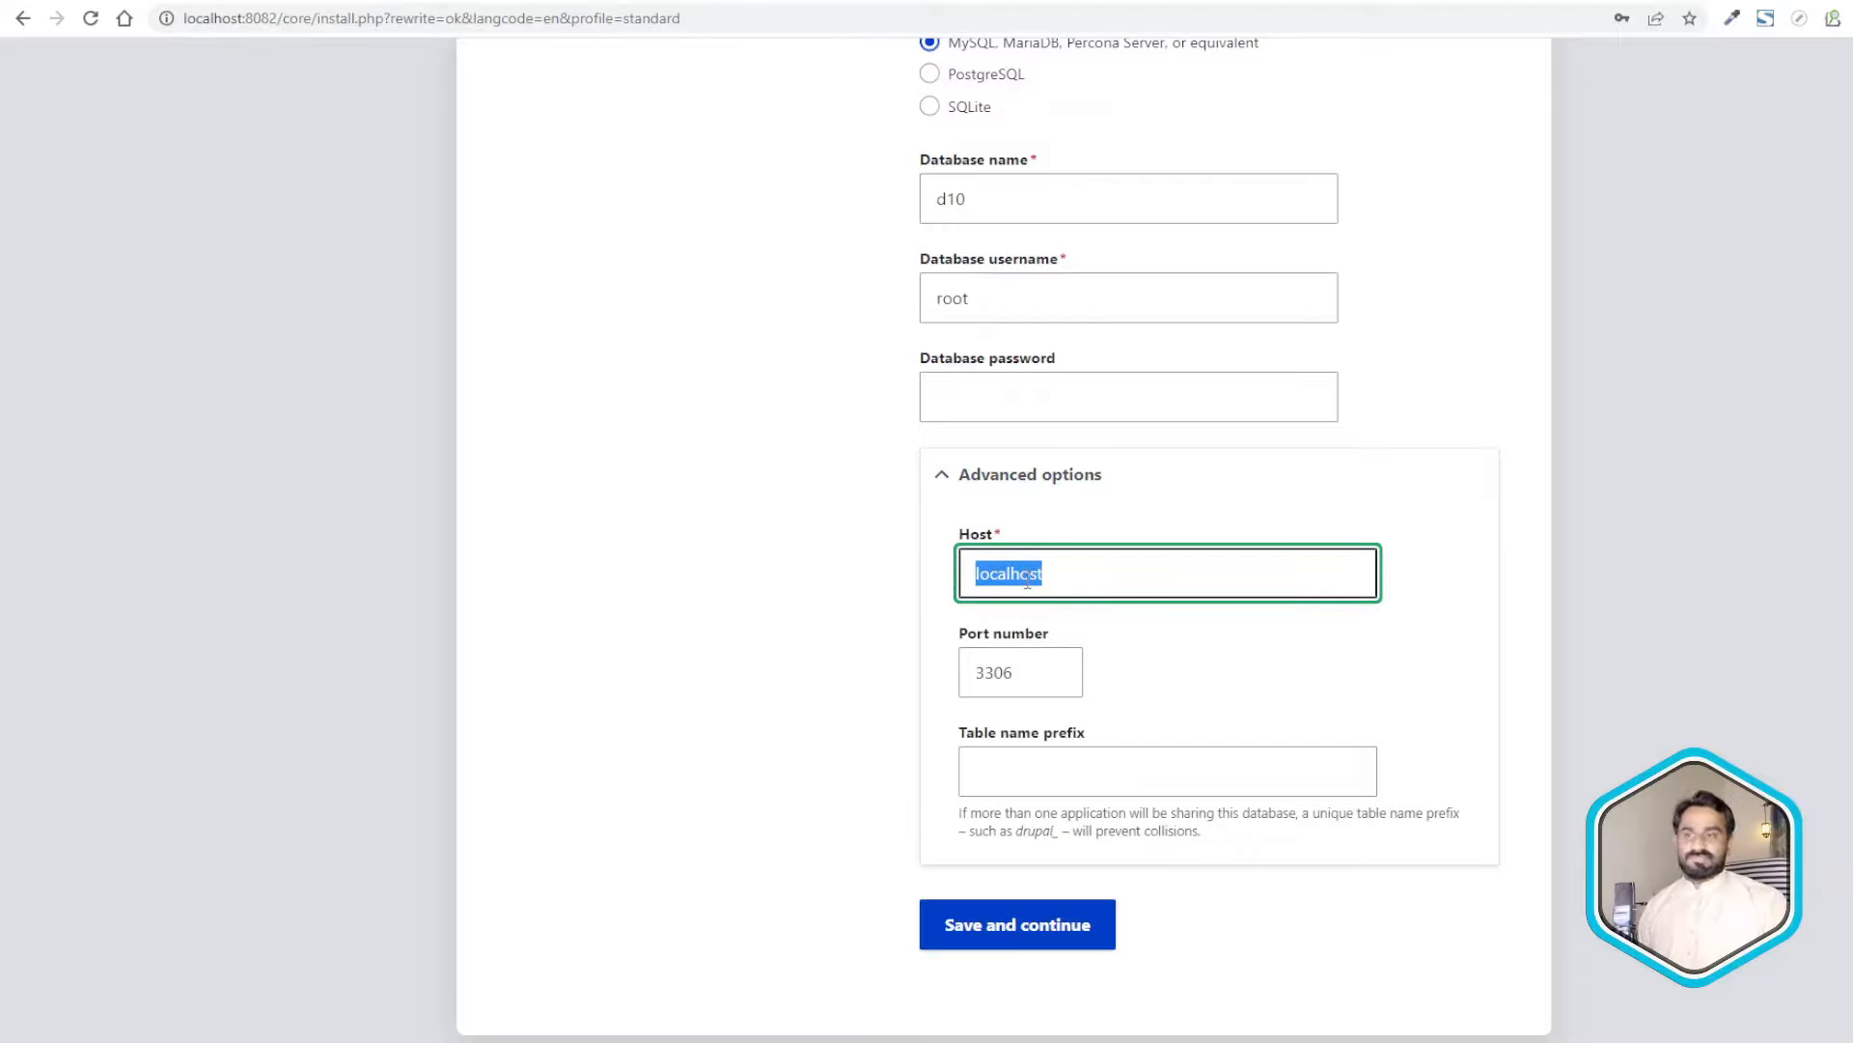
{"action": "key", "text": "alt+Tab"}
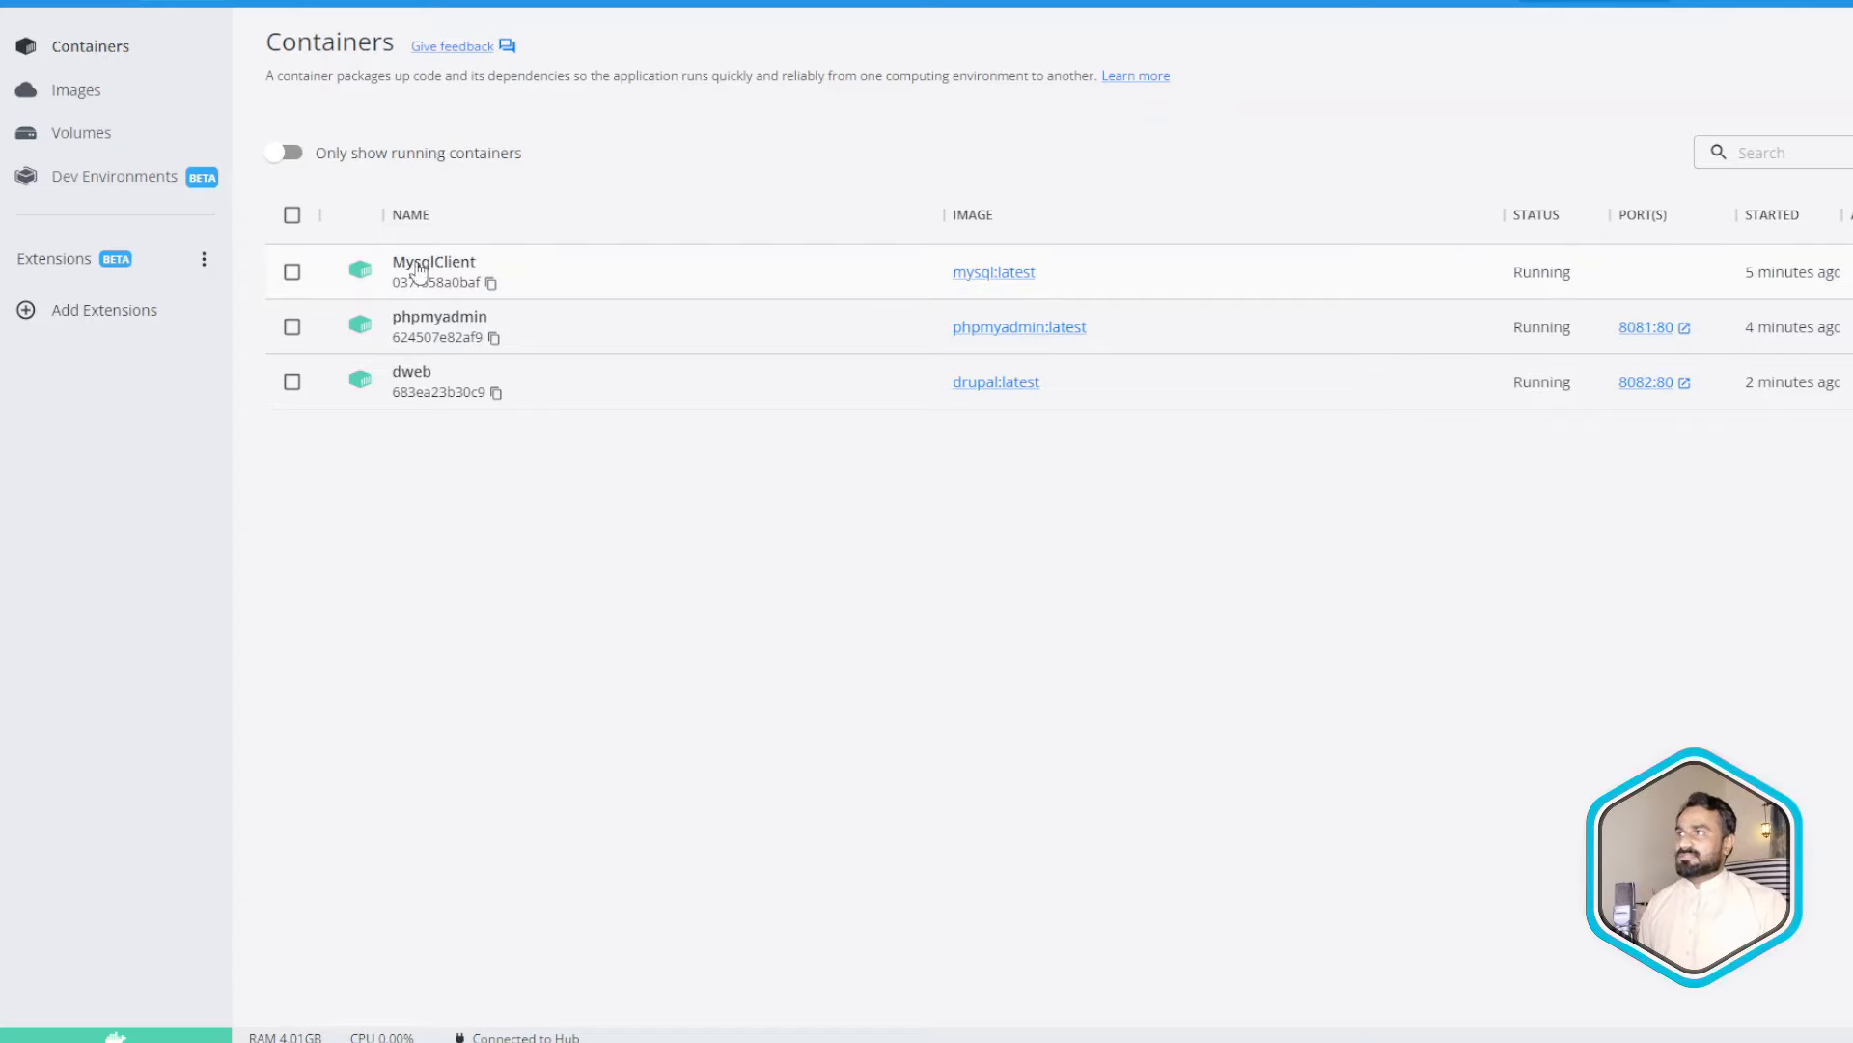
{"action": "left_click_drag", "start_coordinate": [384, 264], "coordinate": [567, 274]}
{"action": "left_click", "coordinate": [569, 274]}
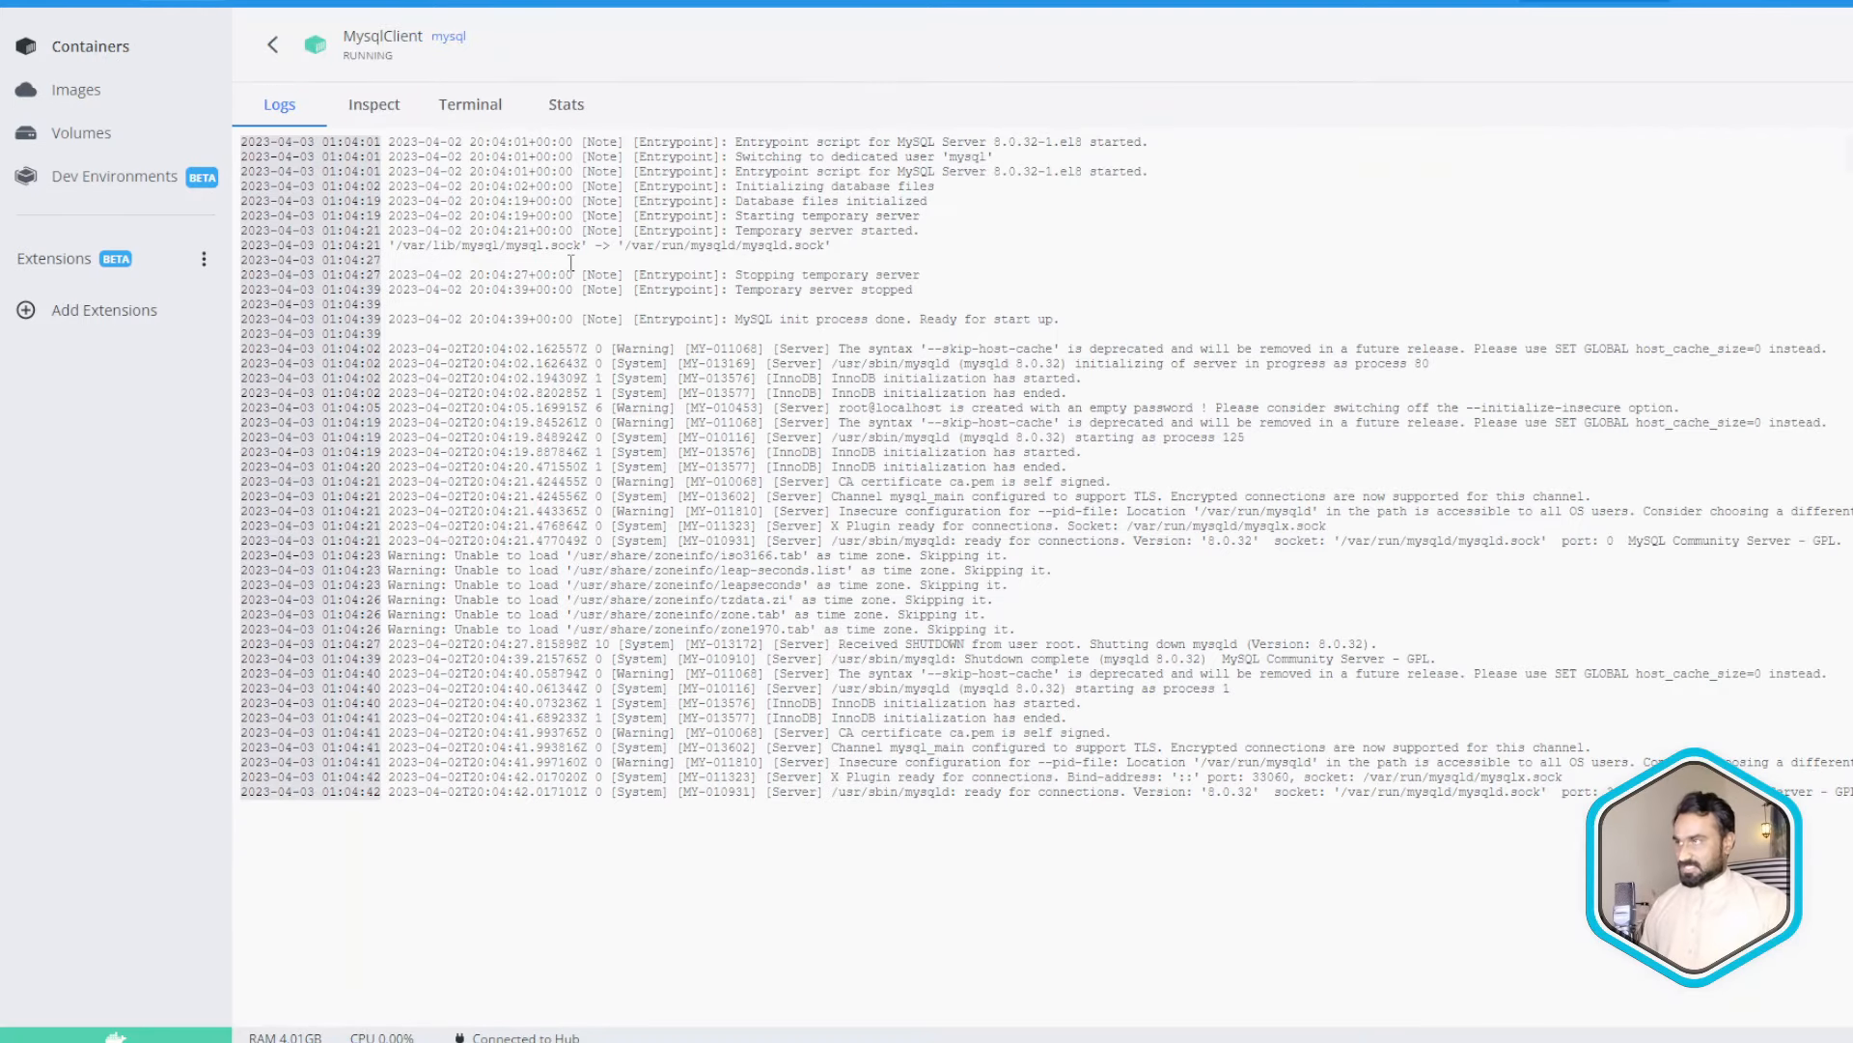
{"action": "double_click", "coordinate": [402, 36]}
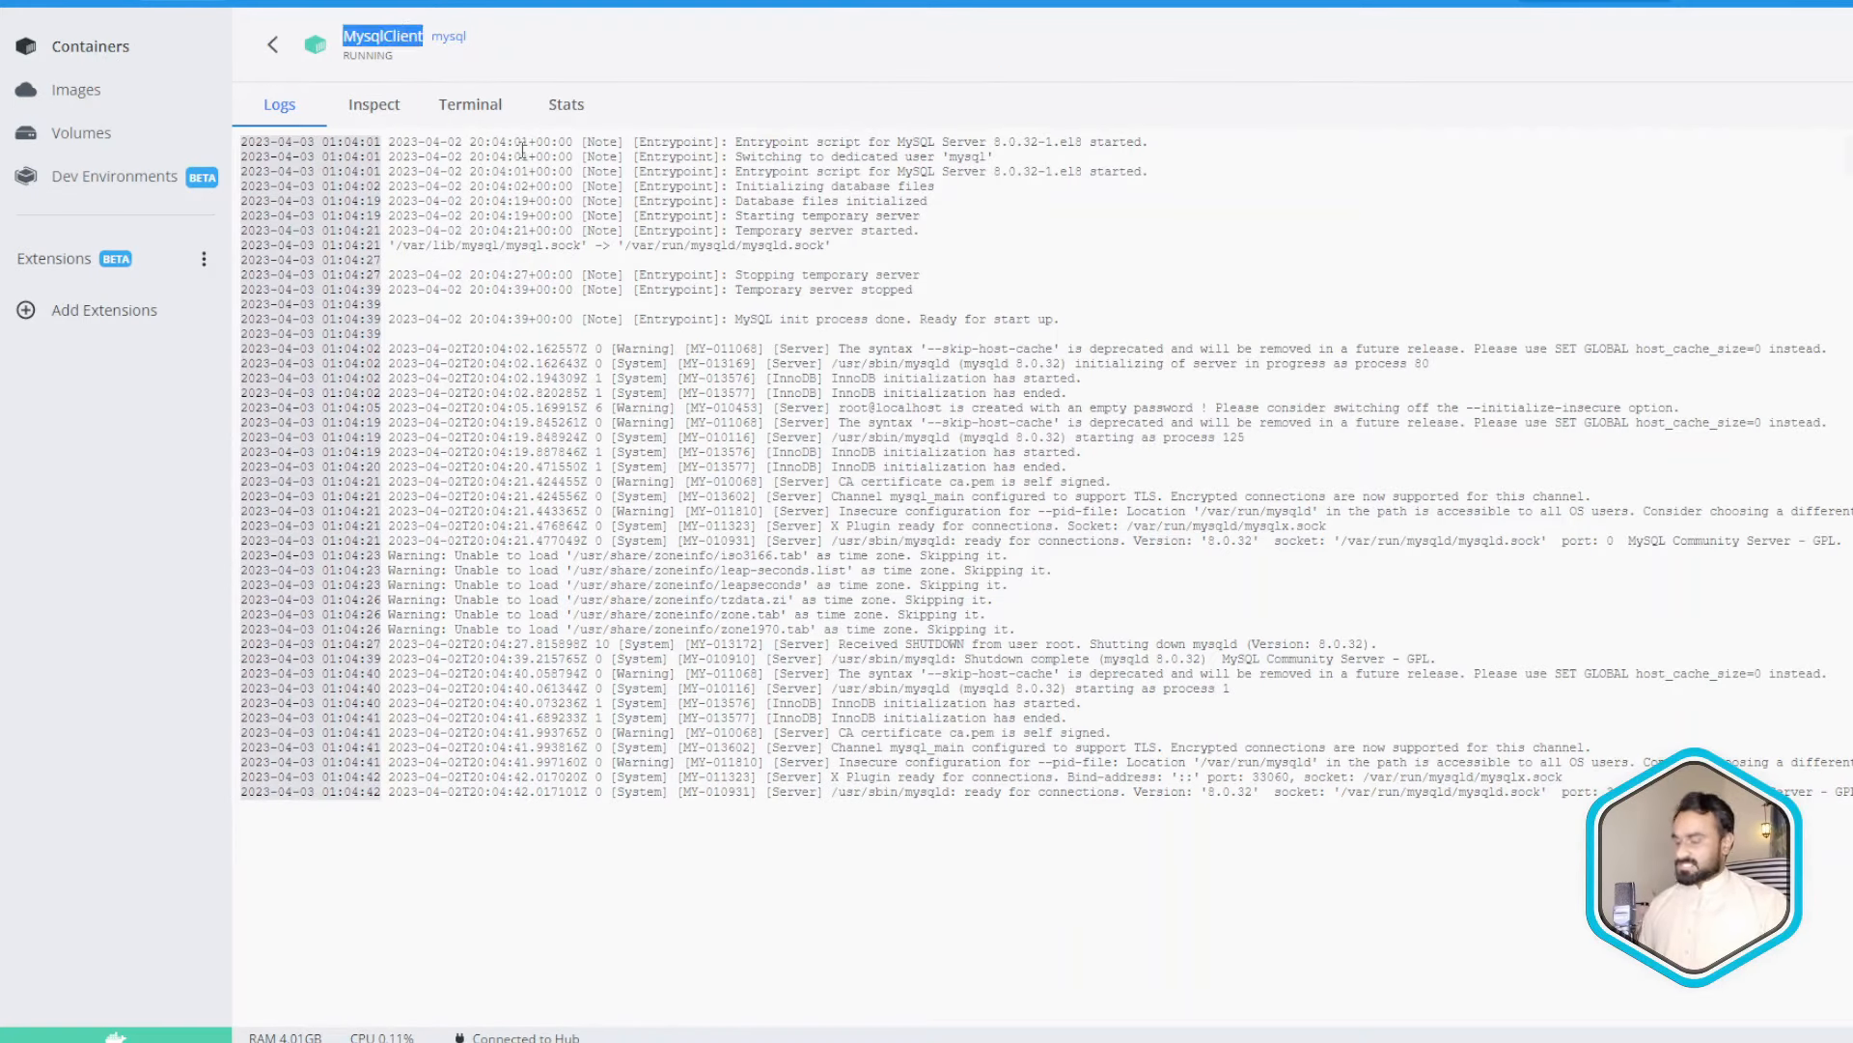
{"action": "key", "text": "ctrl+c"}
{"action": "key", "text": "alt+Tab"}
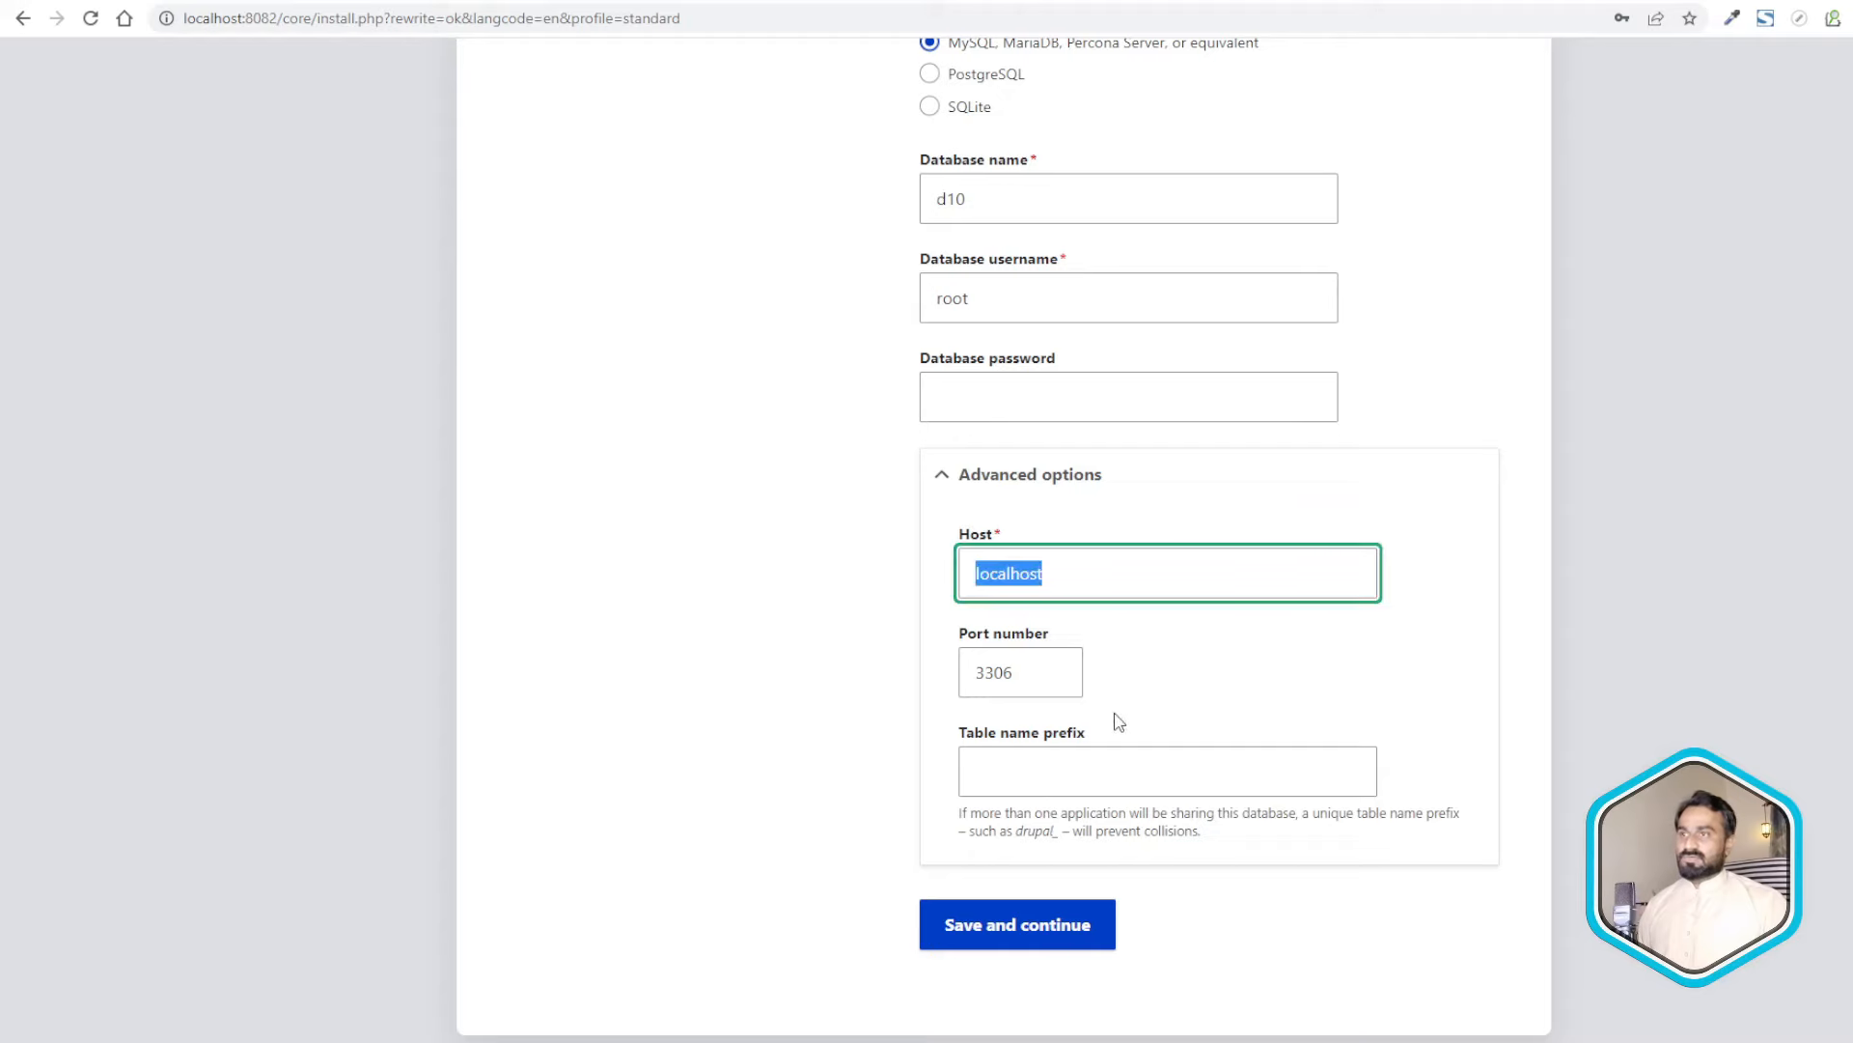
{"action": "key", "text": "ctrl+v"}
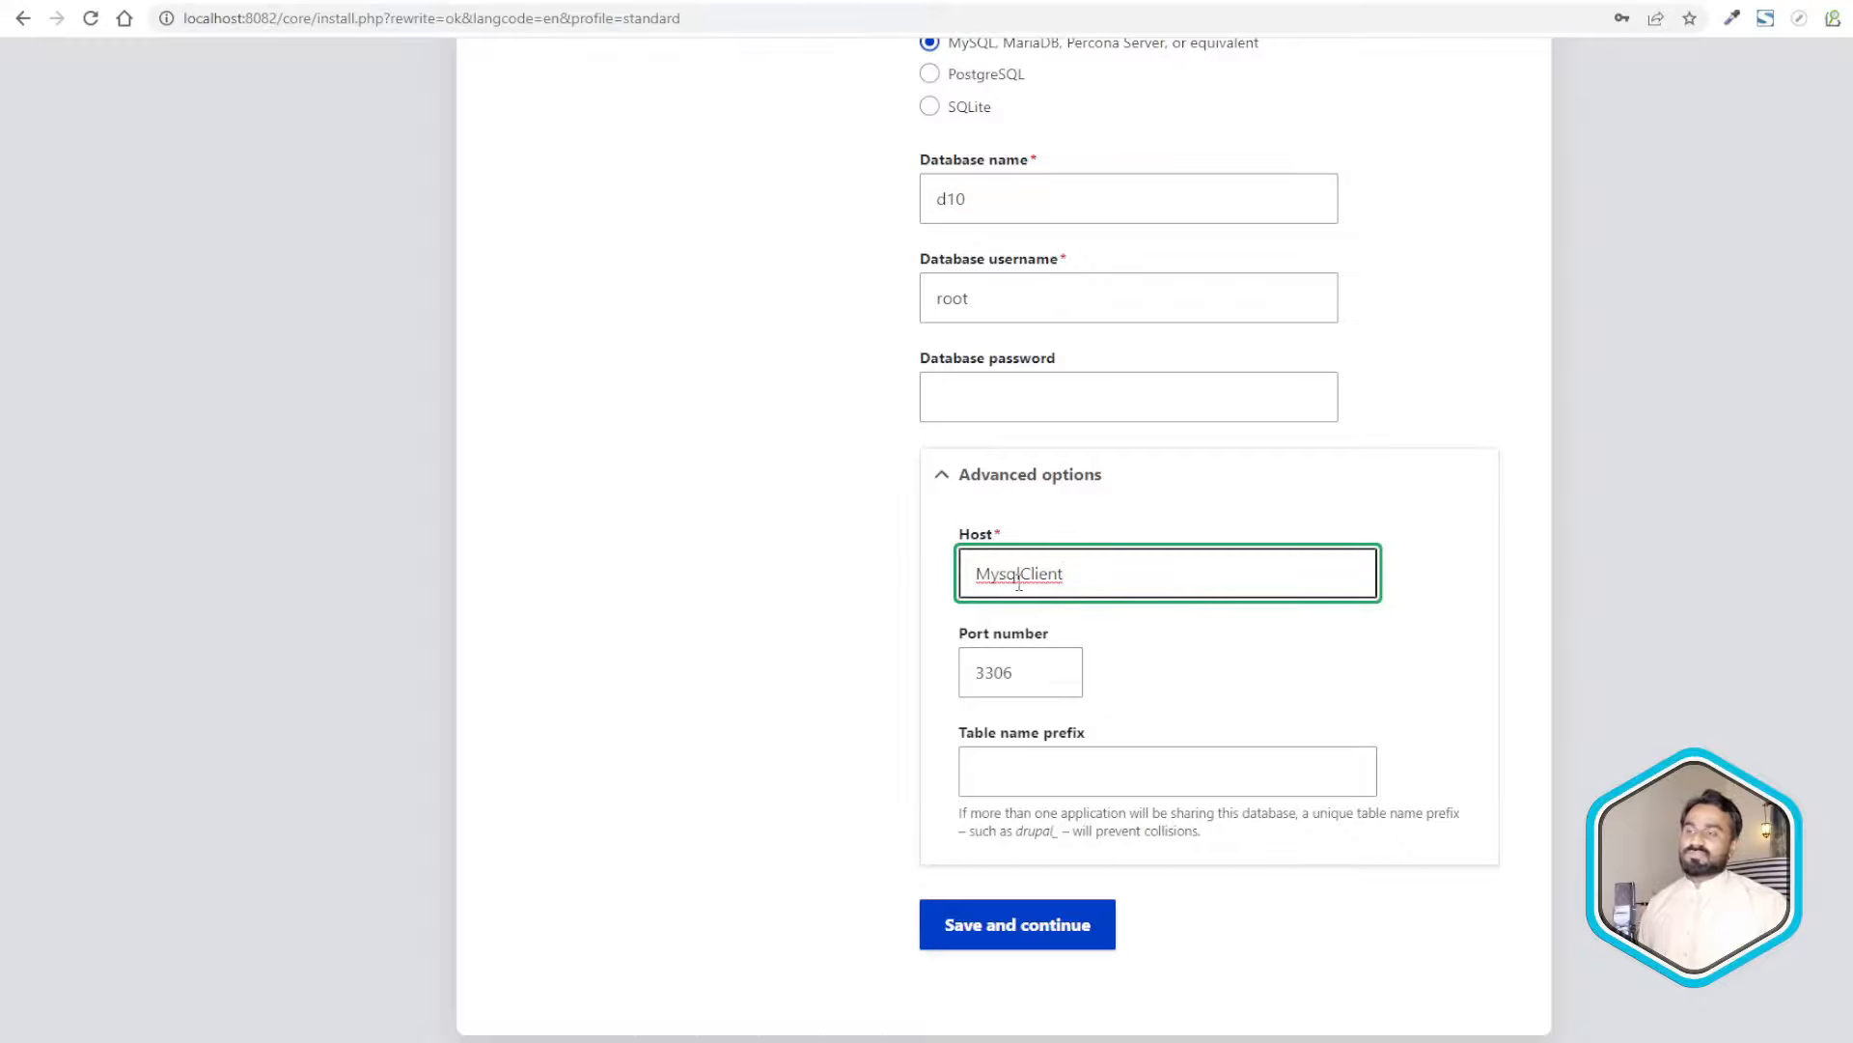
- Supply the database password, resubmit, decline Chrome's password saving and let the installation finish
{"action": "left_click", "coordinate": [1062, 905]}
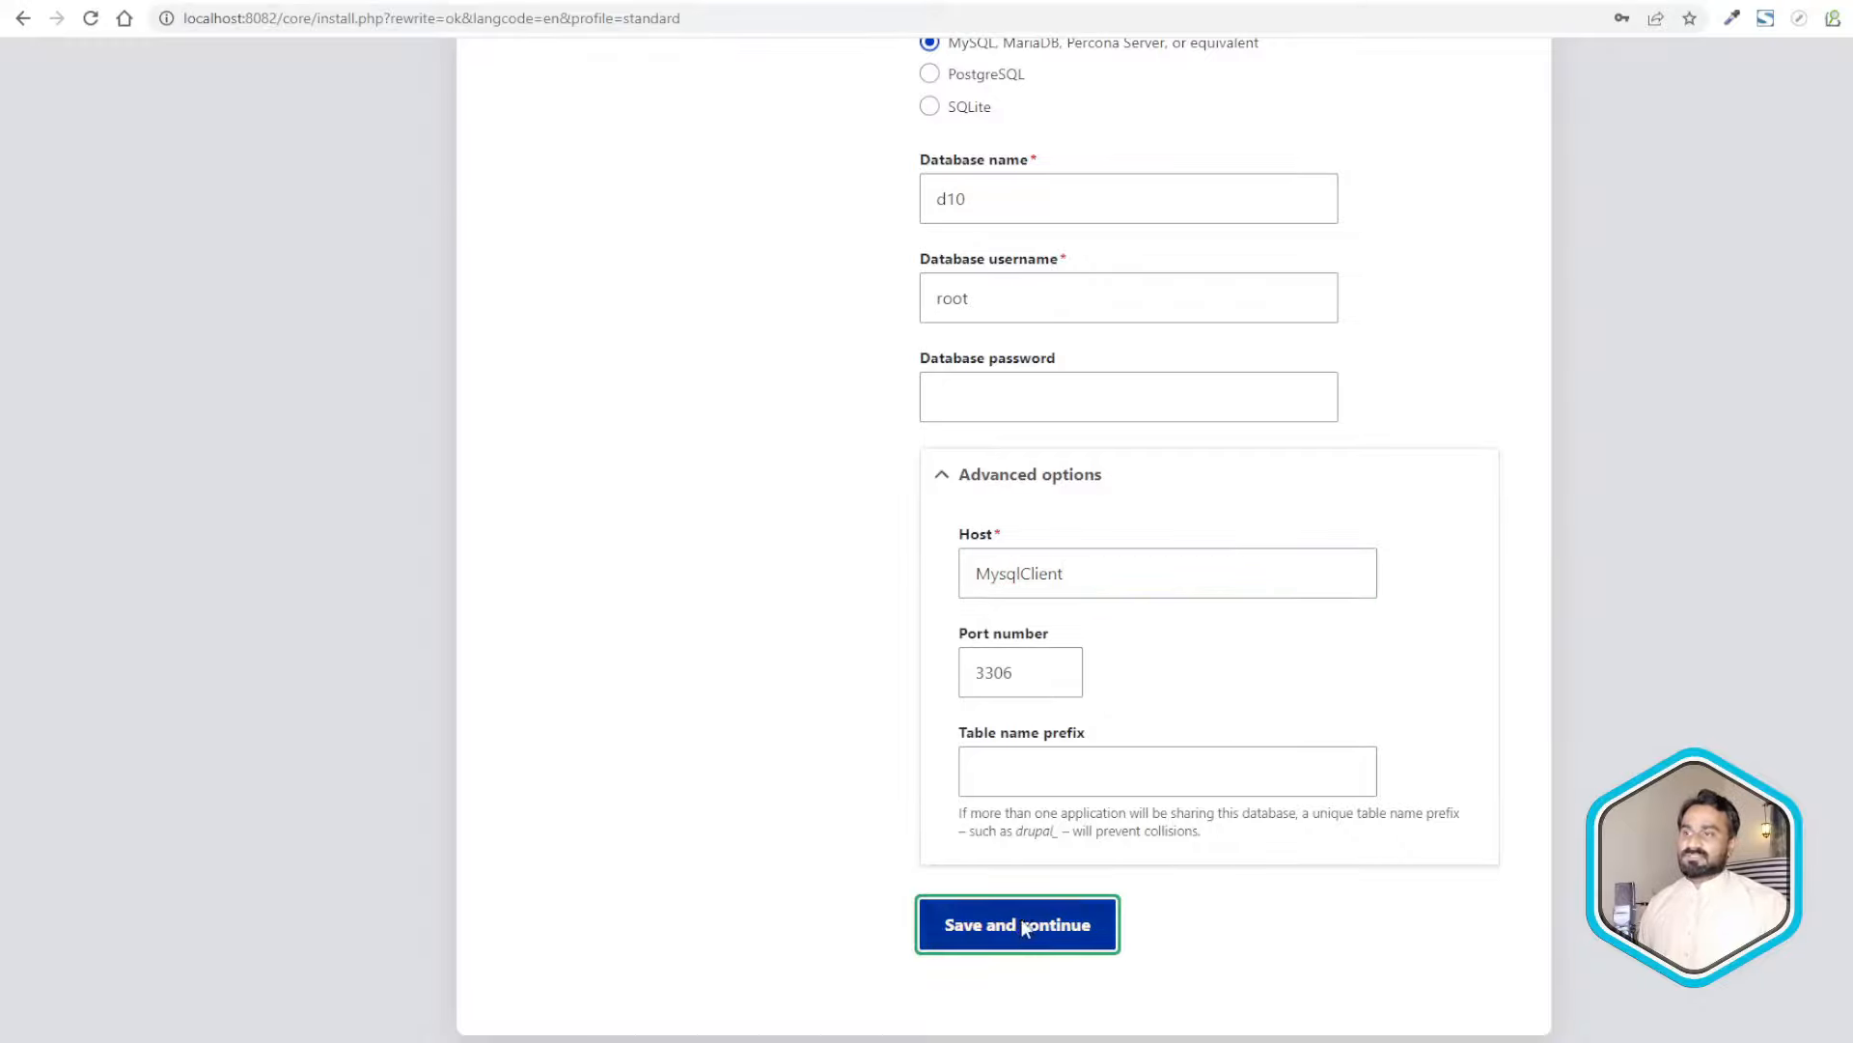
{"action": "scroll", "coordinate": [1022, 731], "scroll_direction": "down", "scroll_amount": 4}
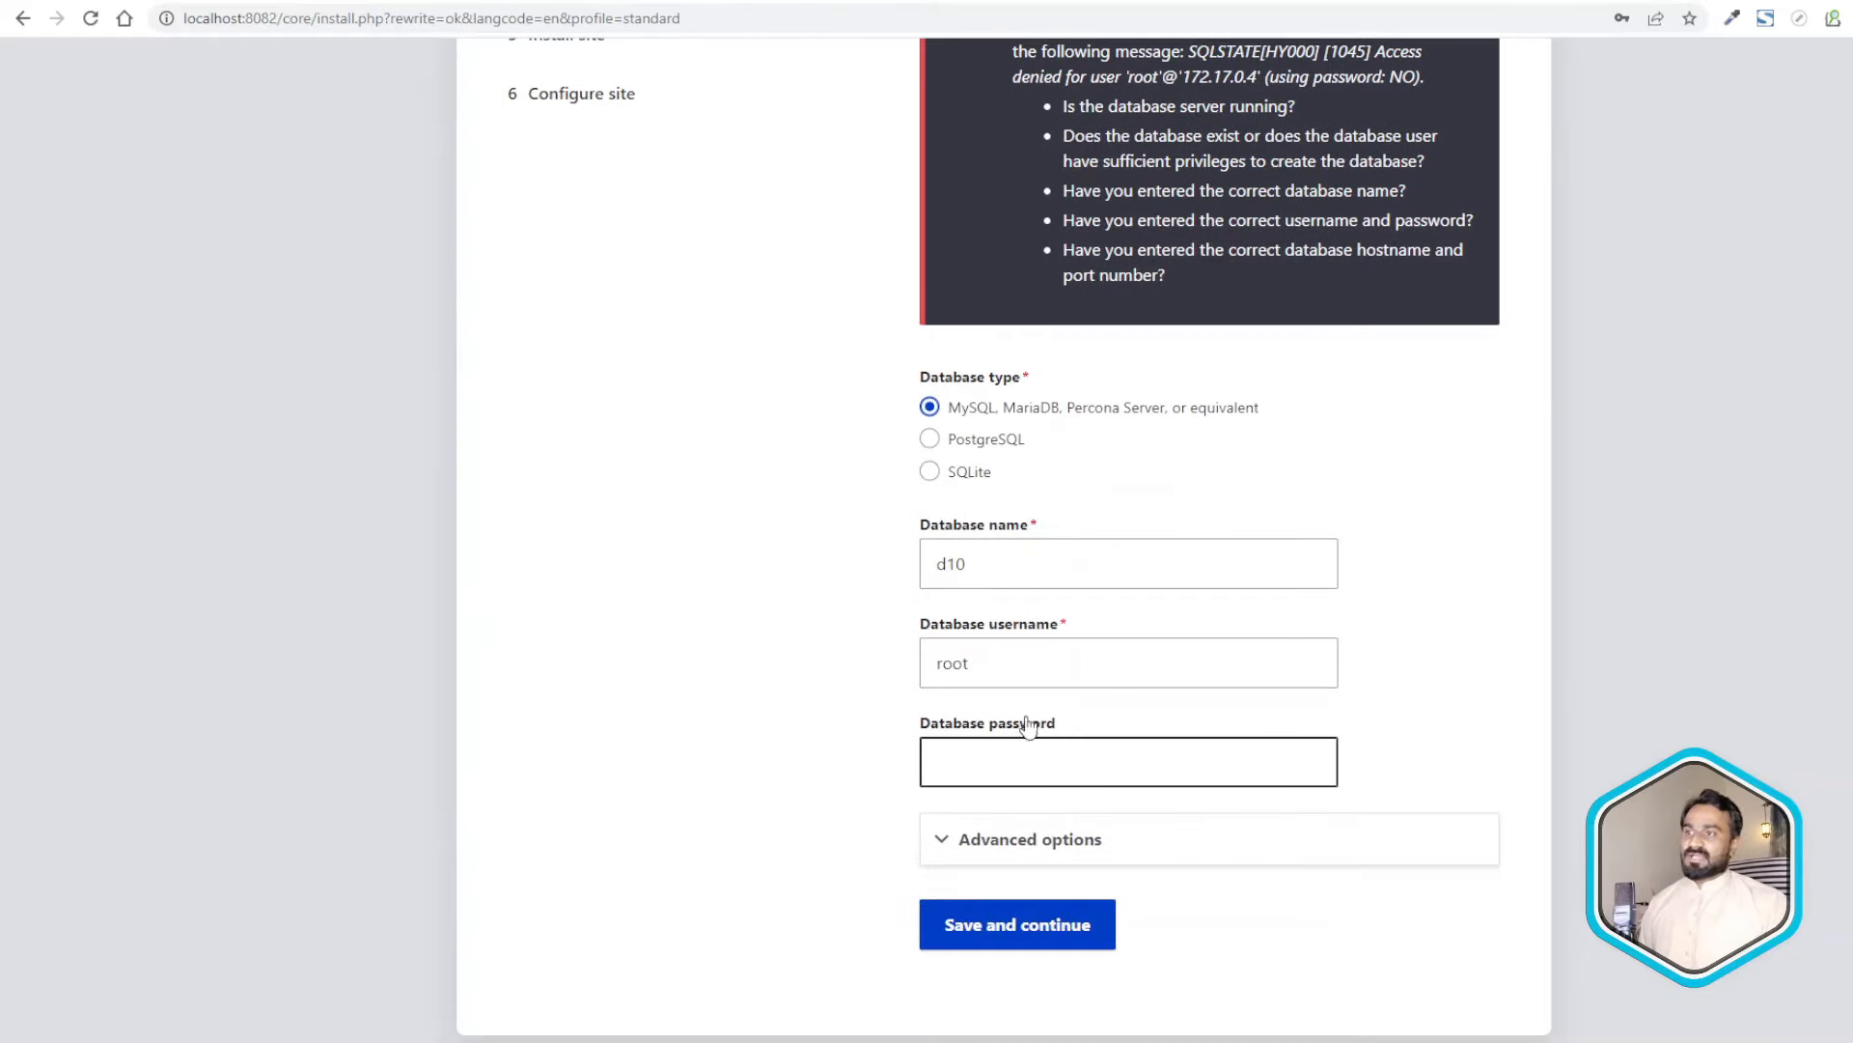
{"action": "left_click", "coordinate": [948, 757]}
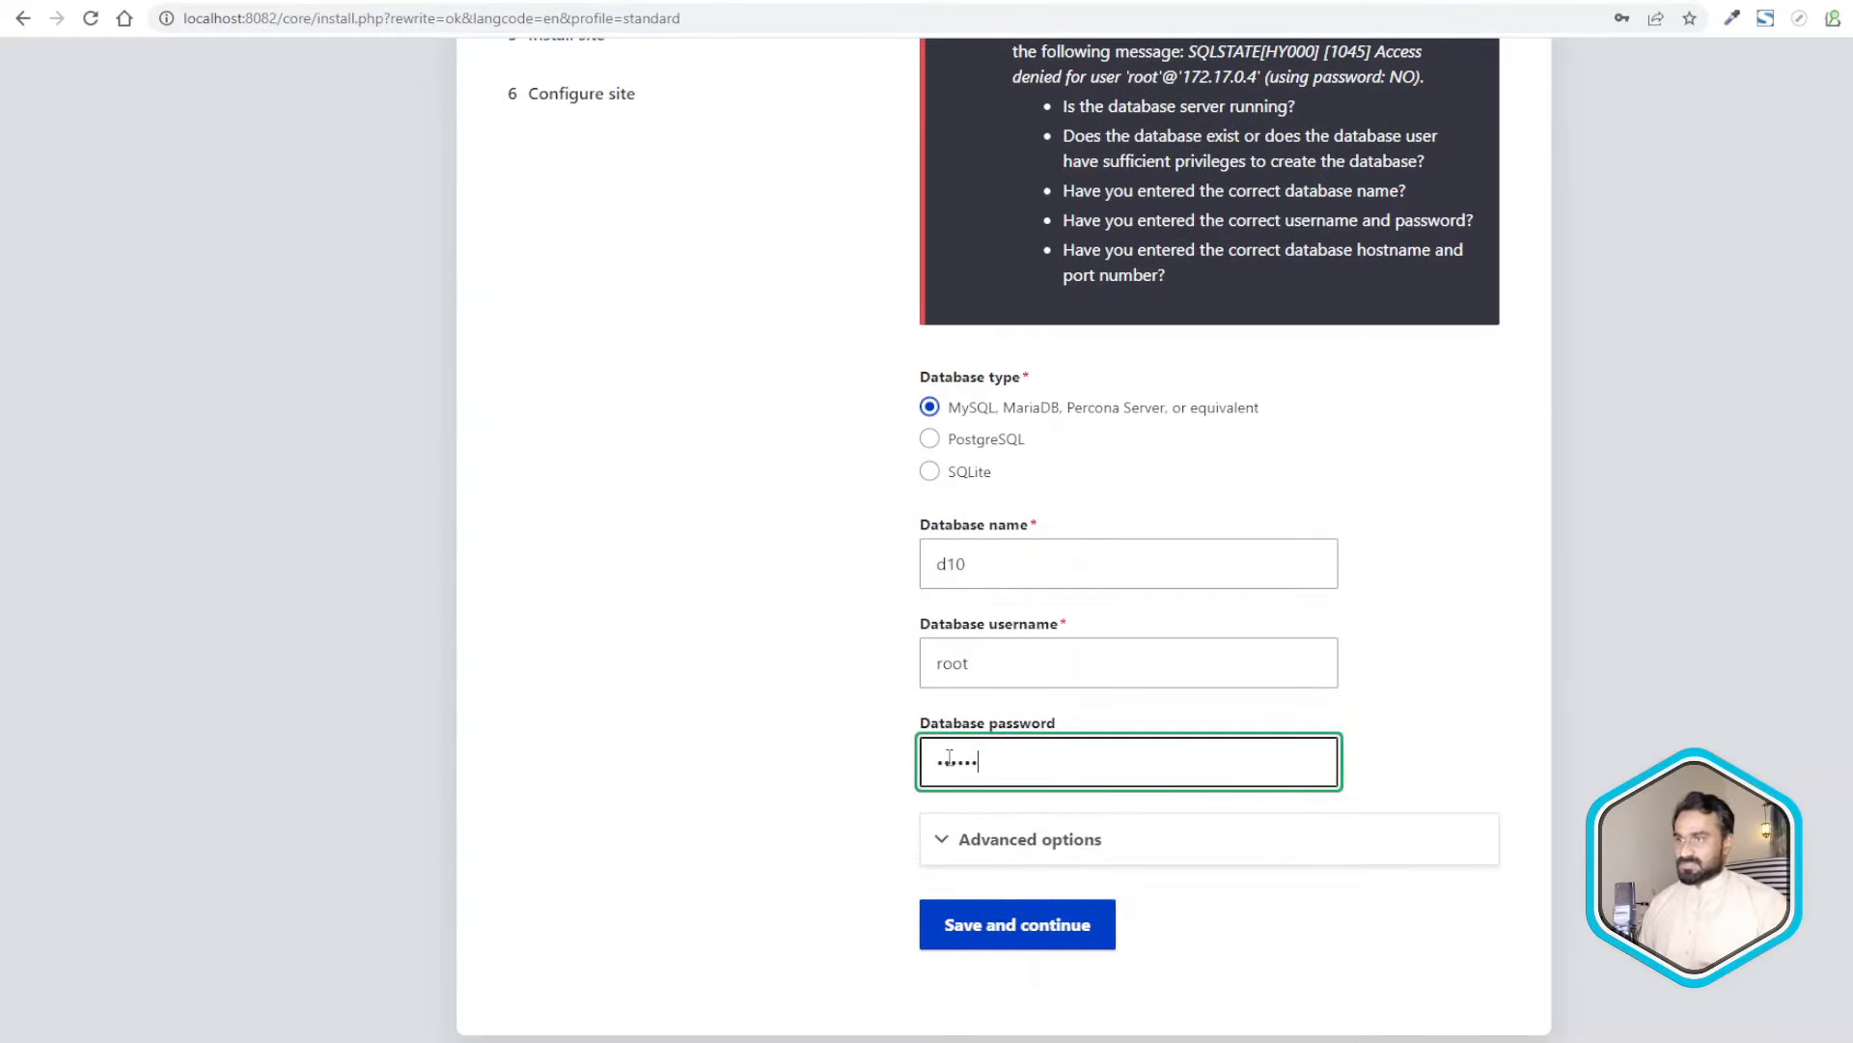
{"action": "left_click", "coordinate": [1019, 927]}
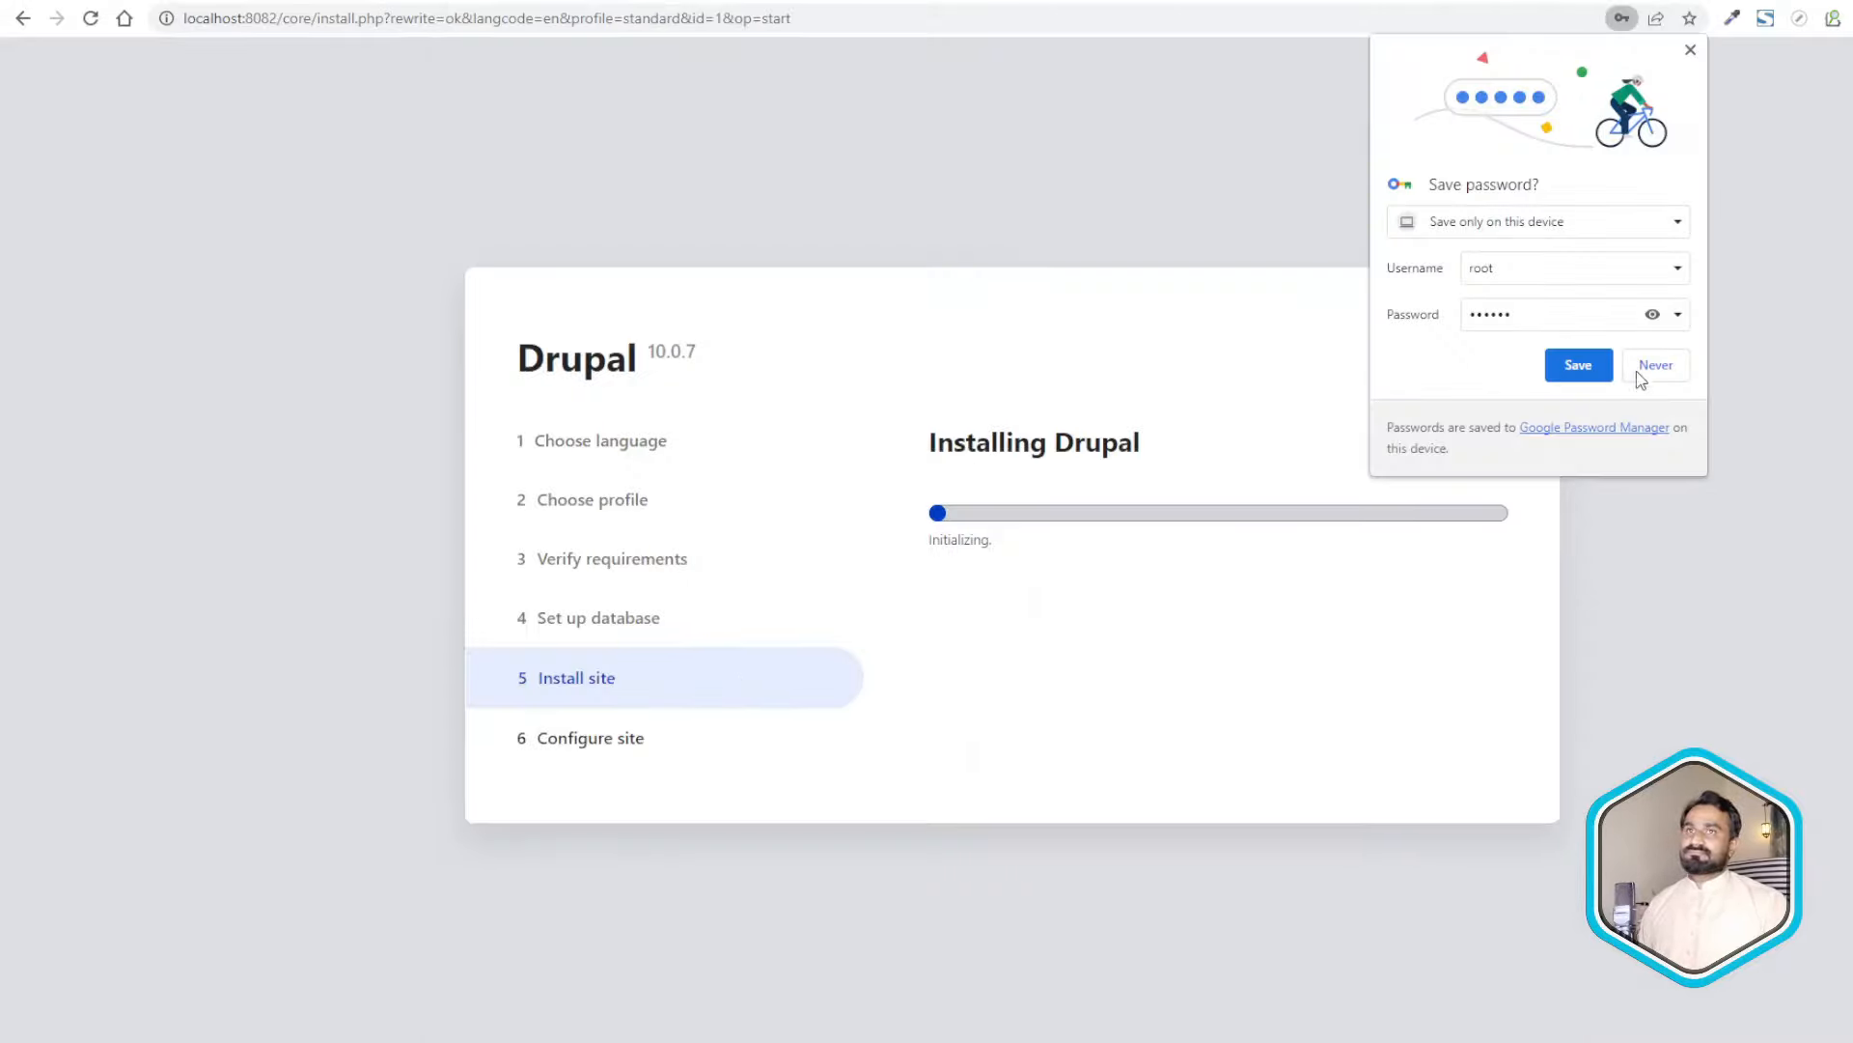
{"action": "left_click", "coordinate": [1638, 373]}
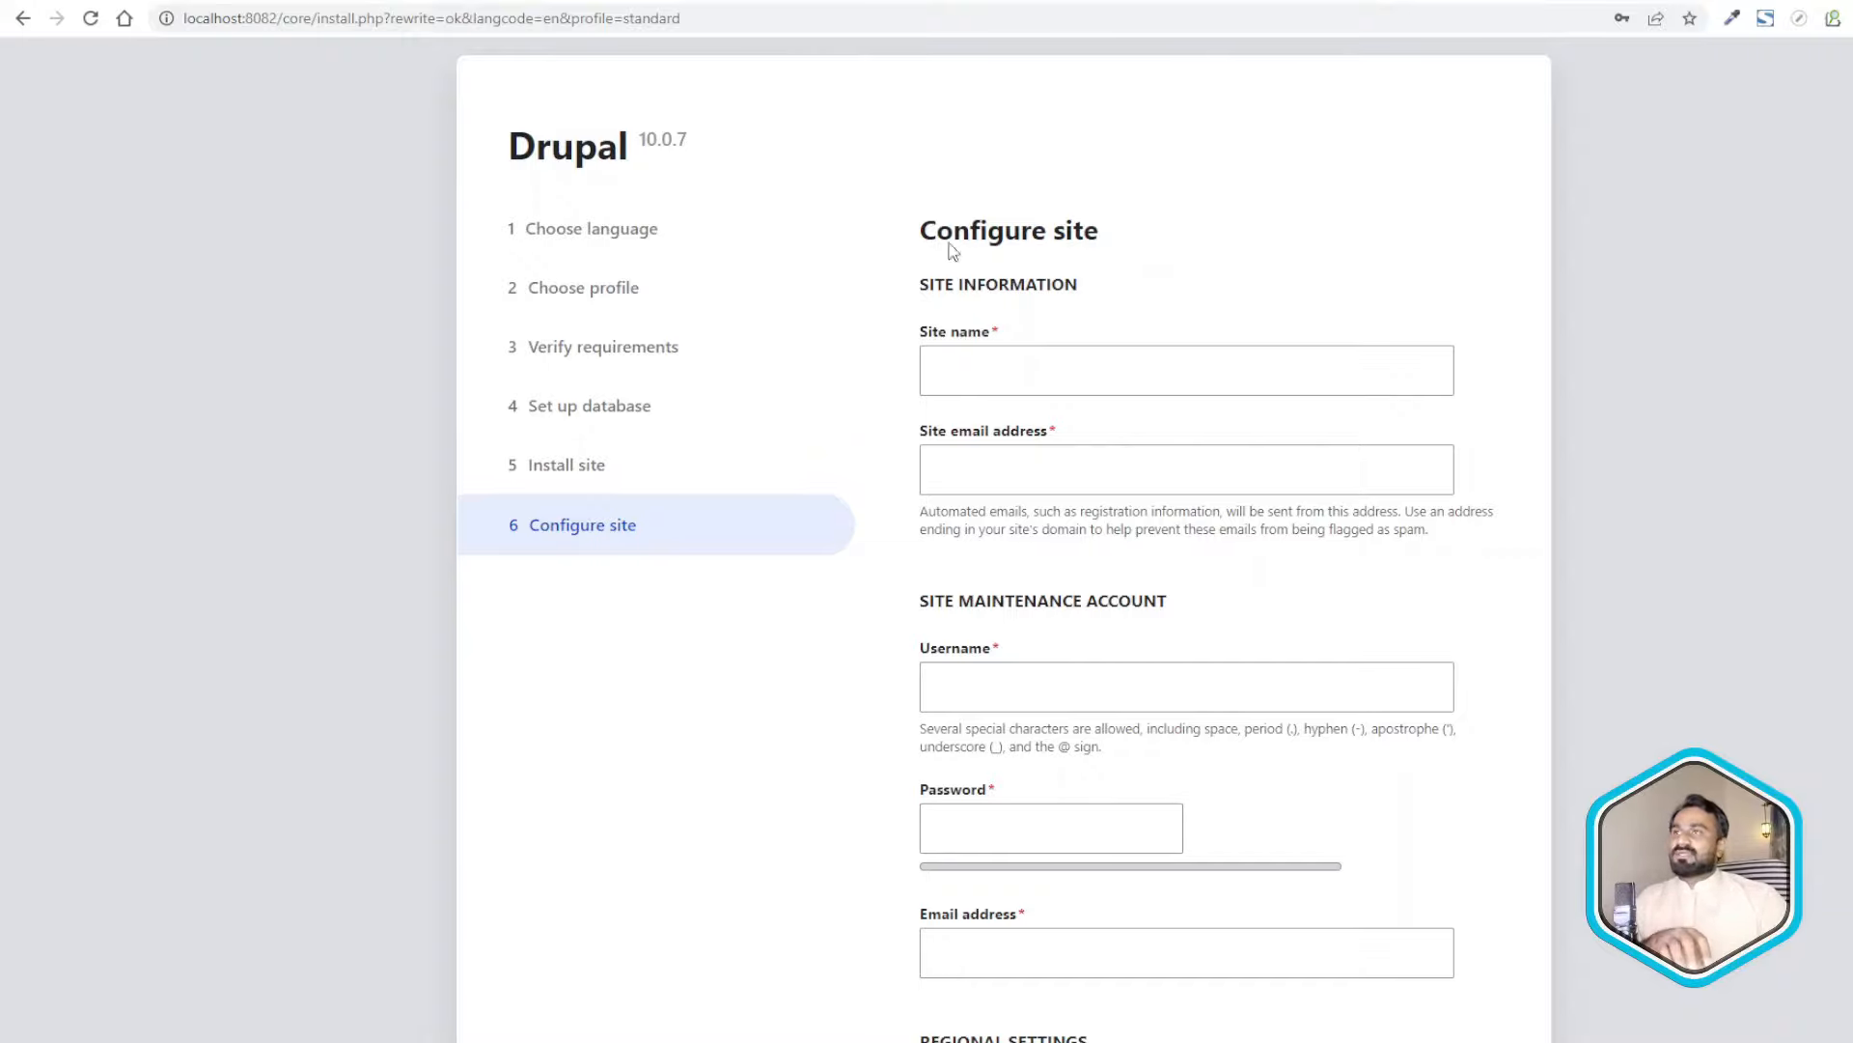
{"action": "key", "text": "ctrl+Tab"}
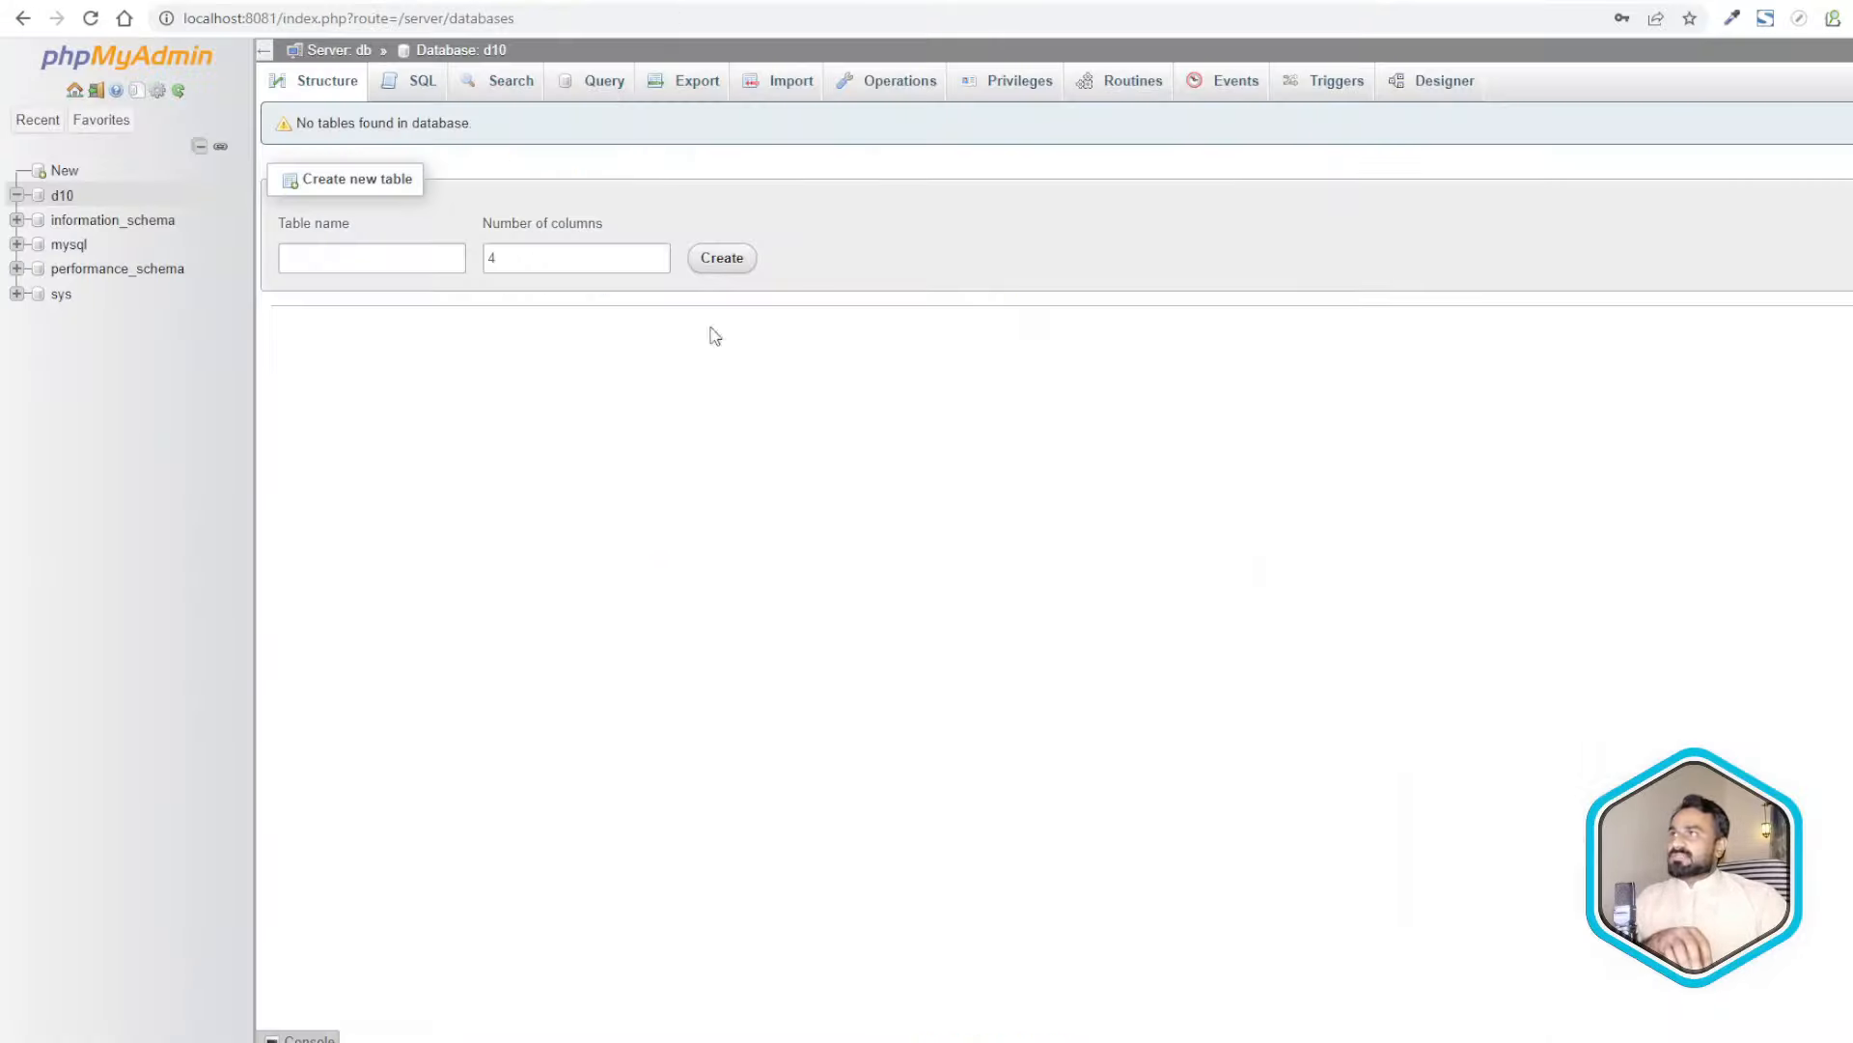
- Open the d10 database in phpMyAdmin and scroll through its 59 Drupal tables
{"action": "left_click", "coordinate": [60, 196]}
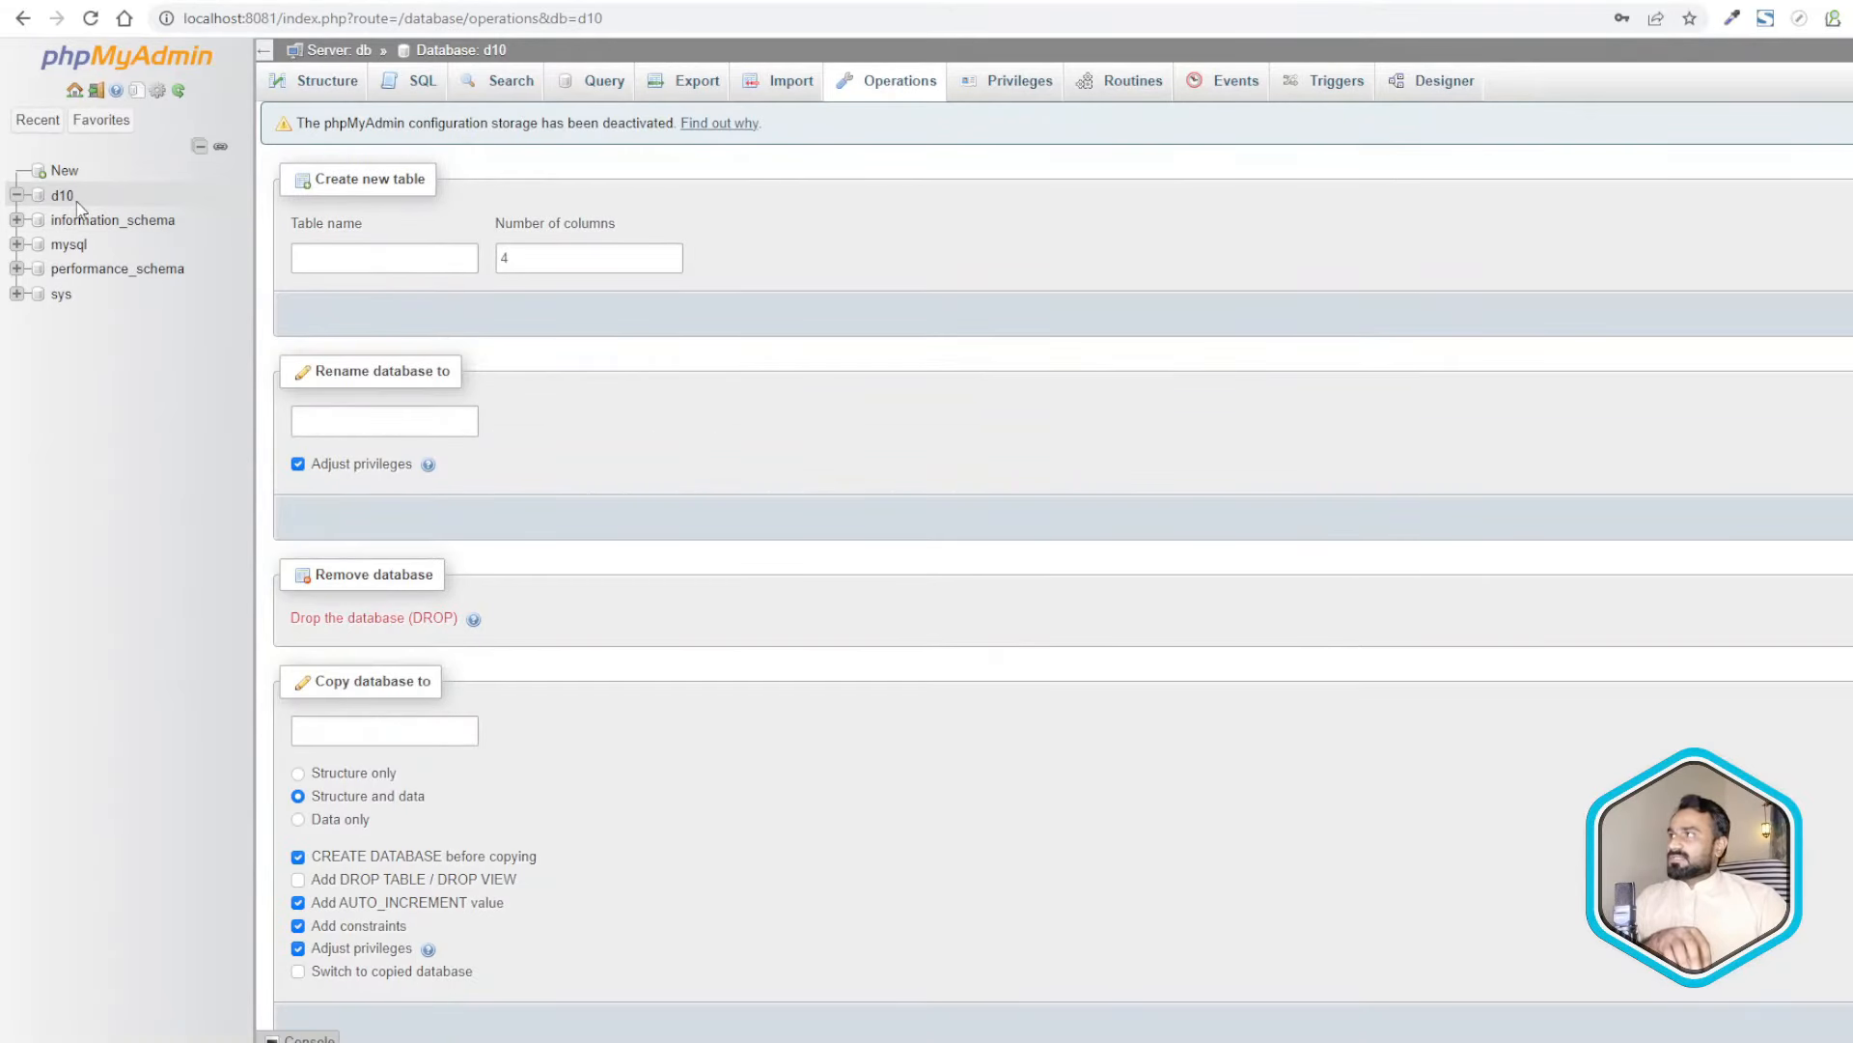
{"action": "scroll", "coordinate": [441, 634], "scroll_direction": "down", "scroll_amount": 15}
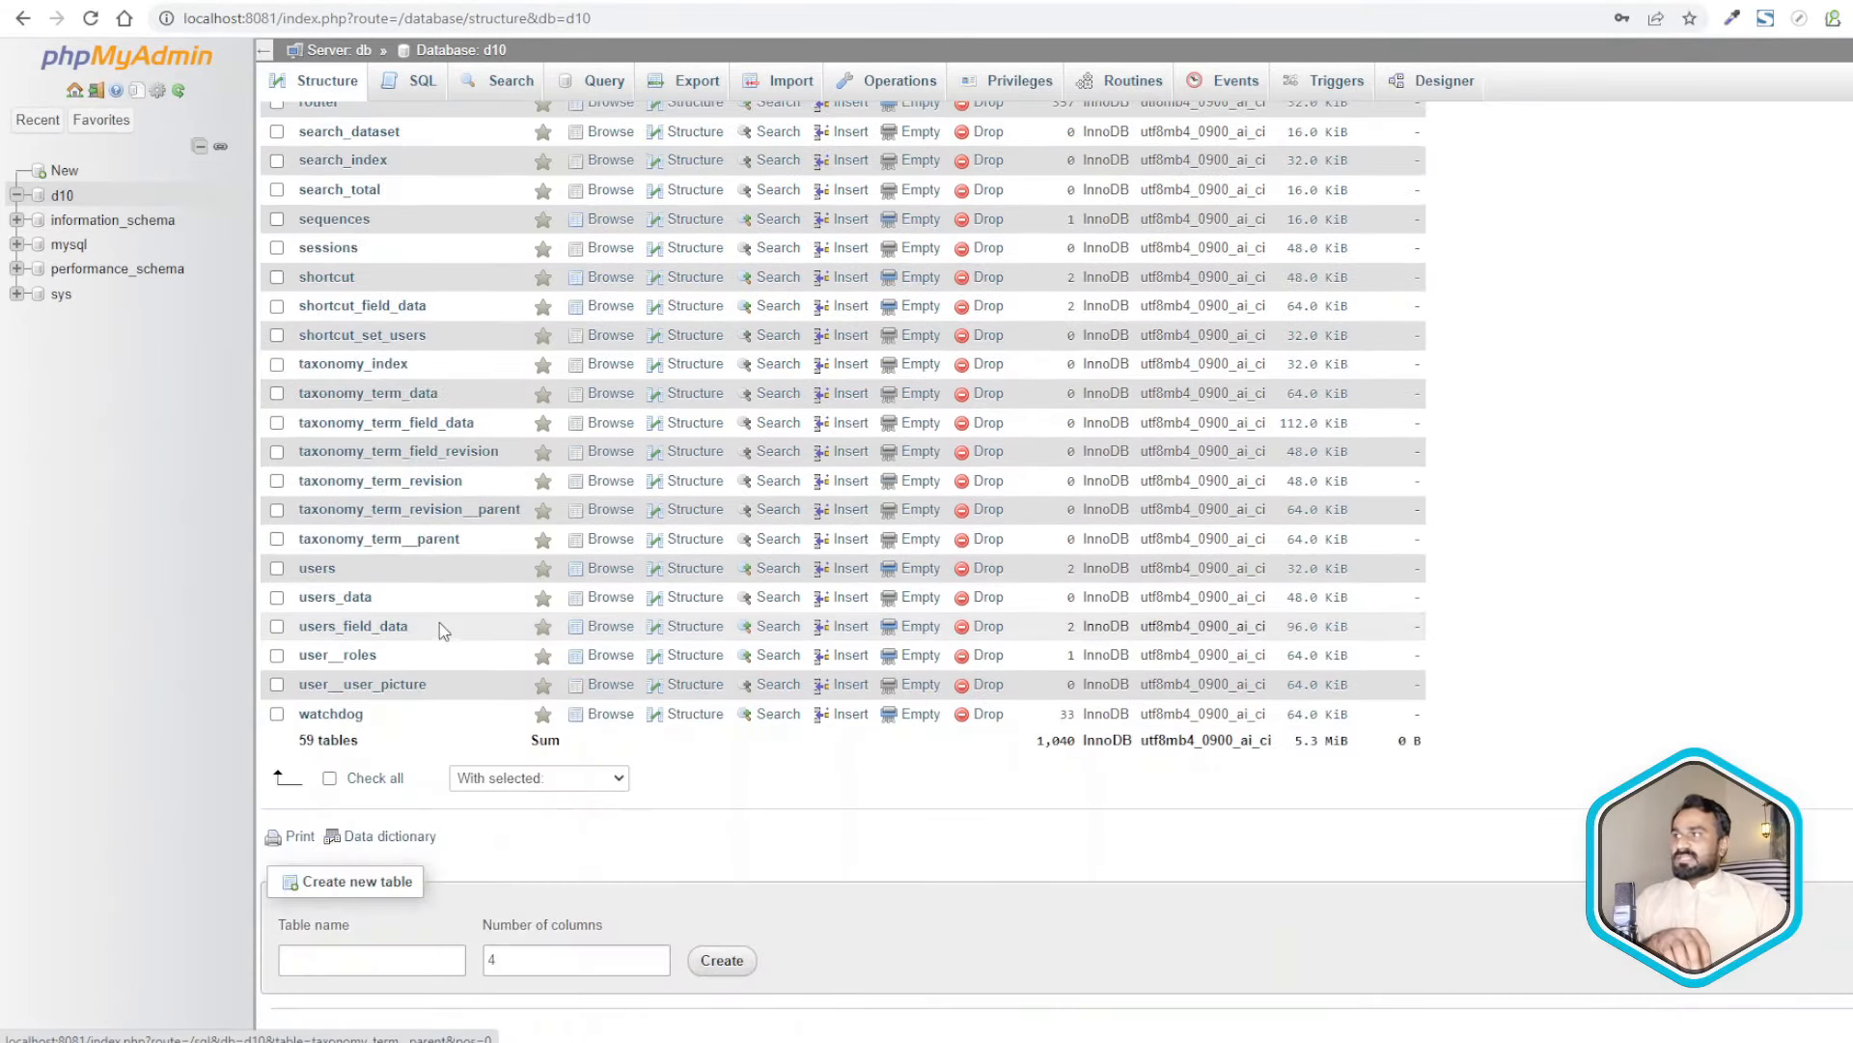
{"action": "scroll", "coordinate": [441, 634], "scroll_direction": "up", "scroll_amount": 15}
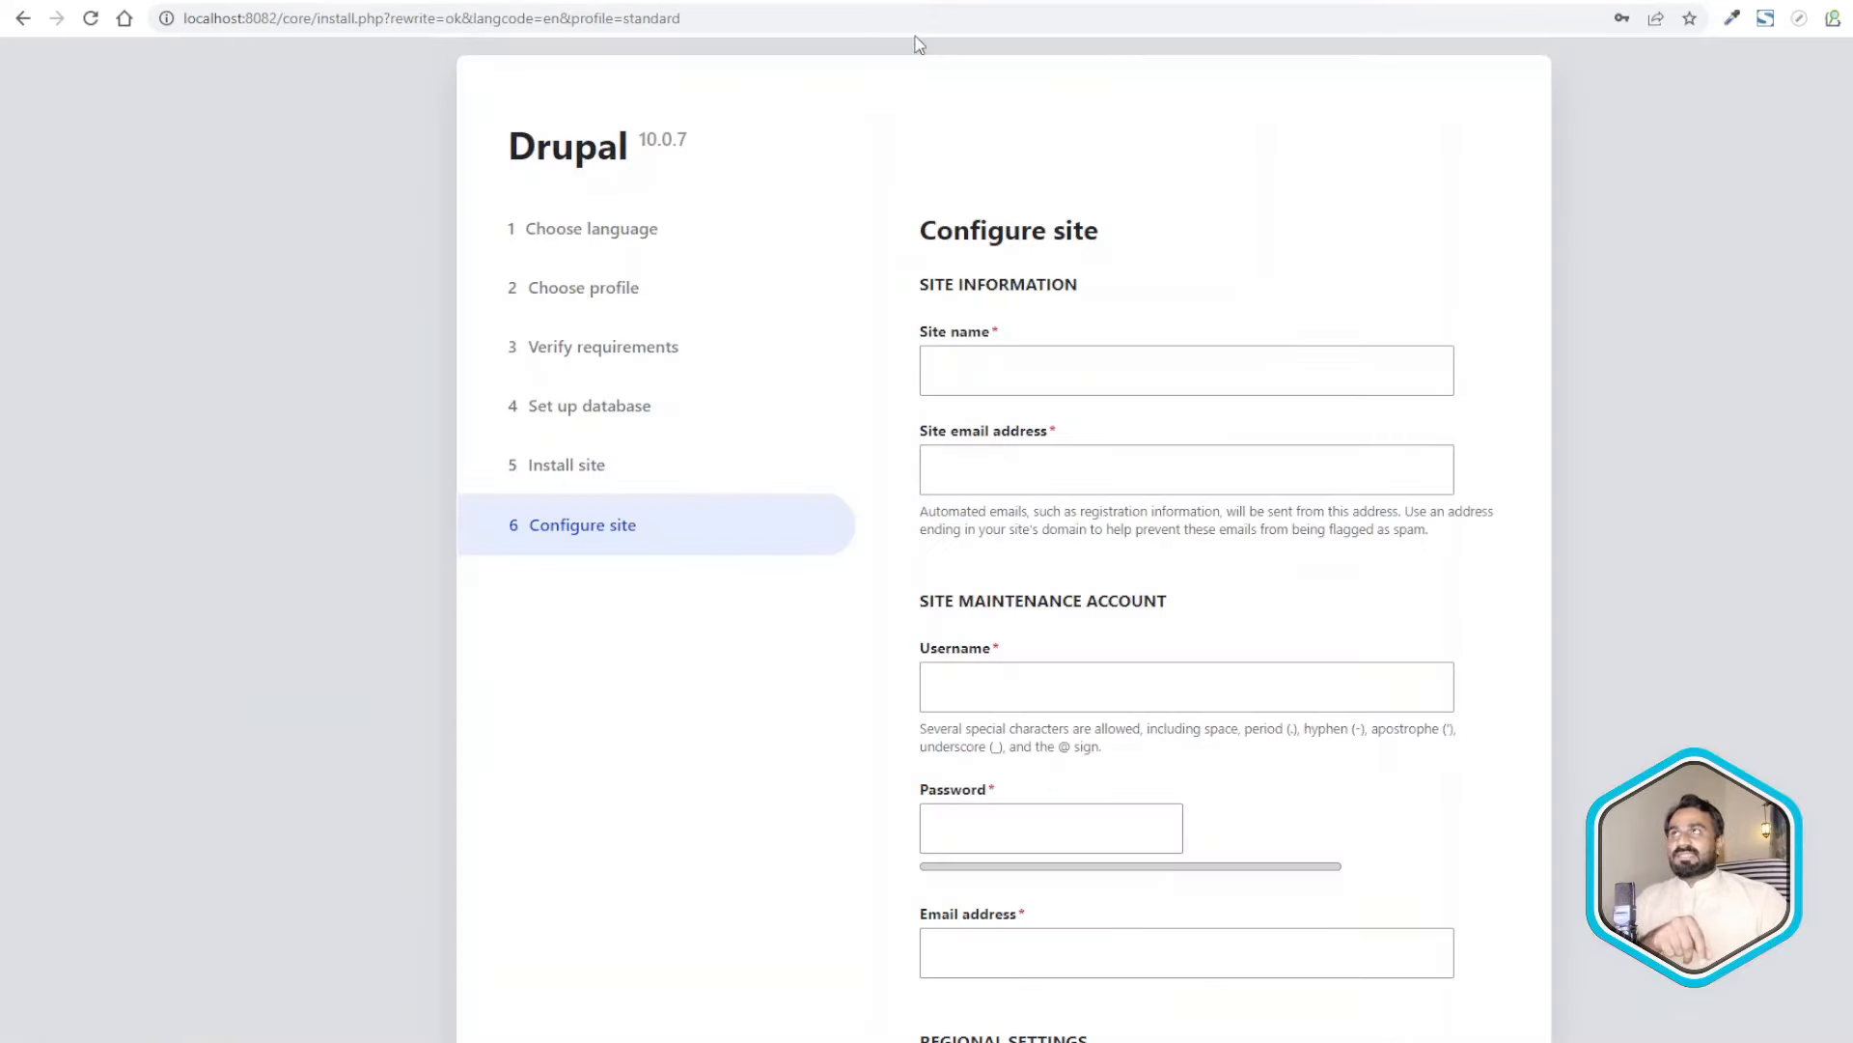
- Back on the Configure site form, set the site name to Drupal Commerce
{"action": "left_click", "coordinate": [1116, 468]}
{"action": "left_click", "coordinate": [1033, 377]}
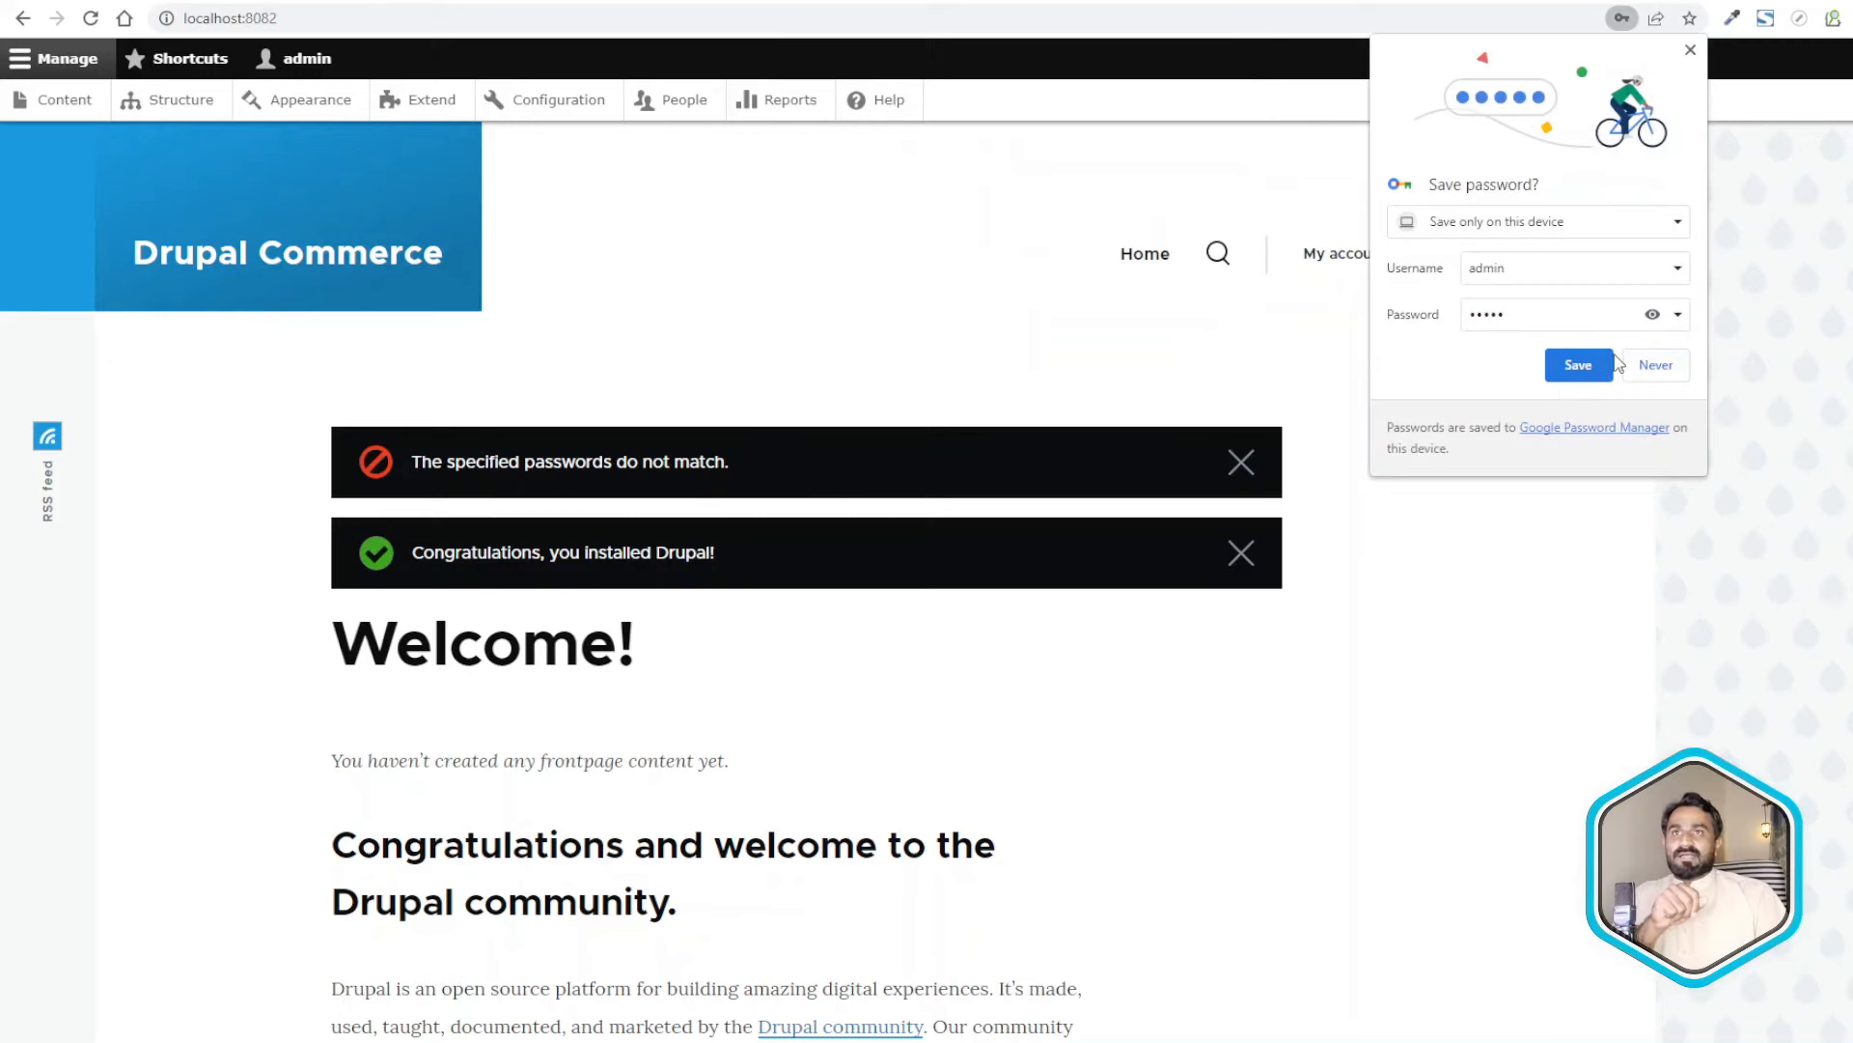
{"action": "left_click", "coordinate": [1365, 558]}
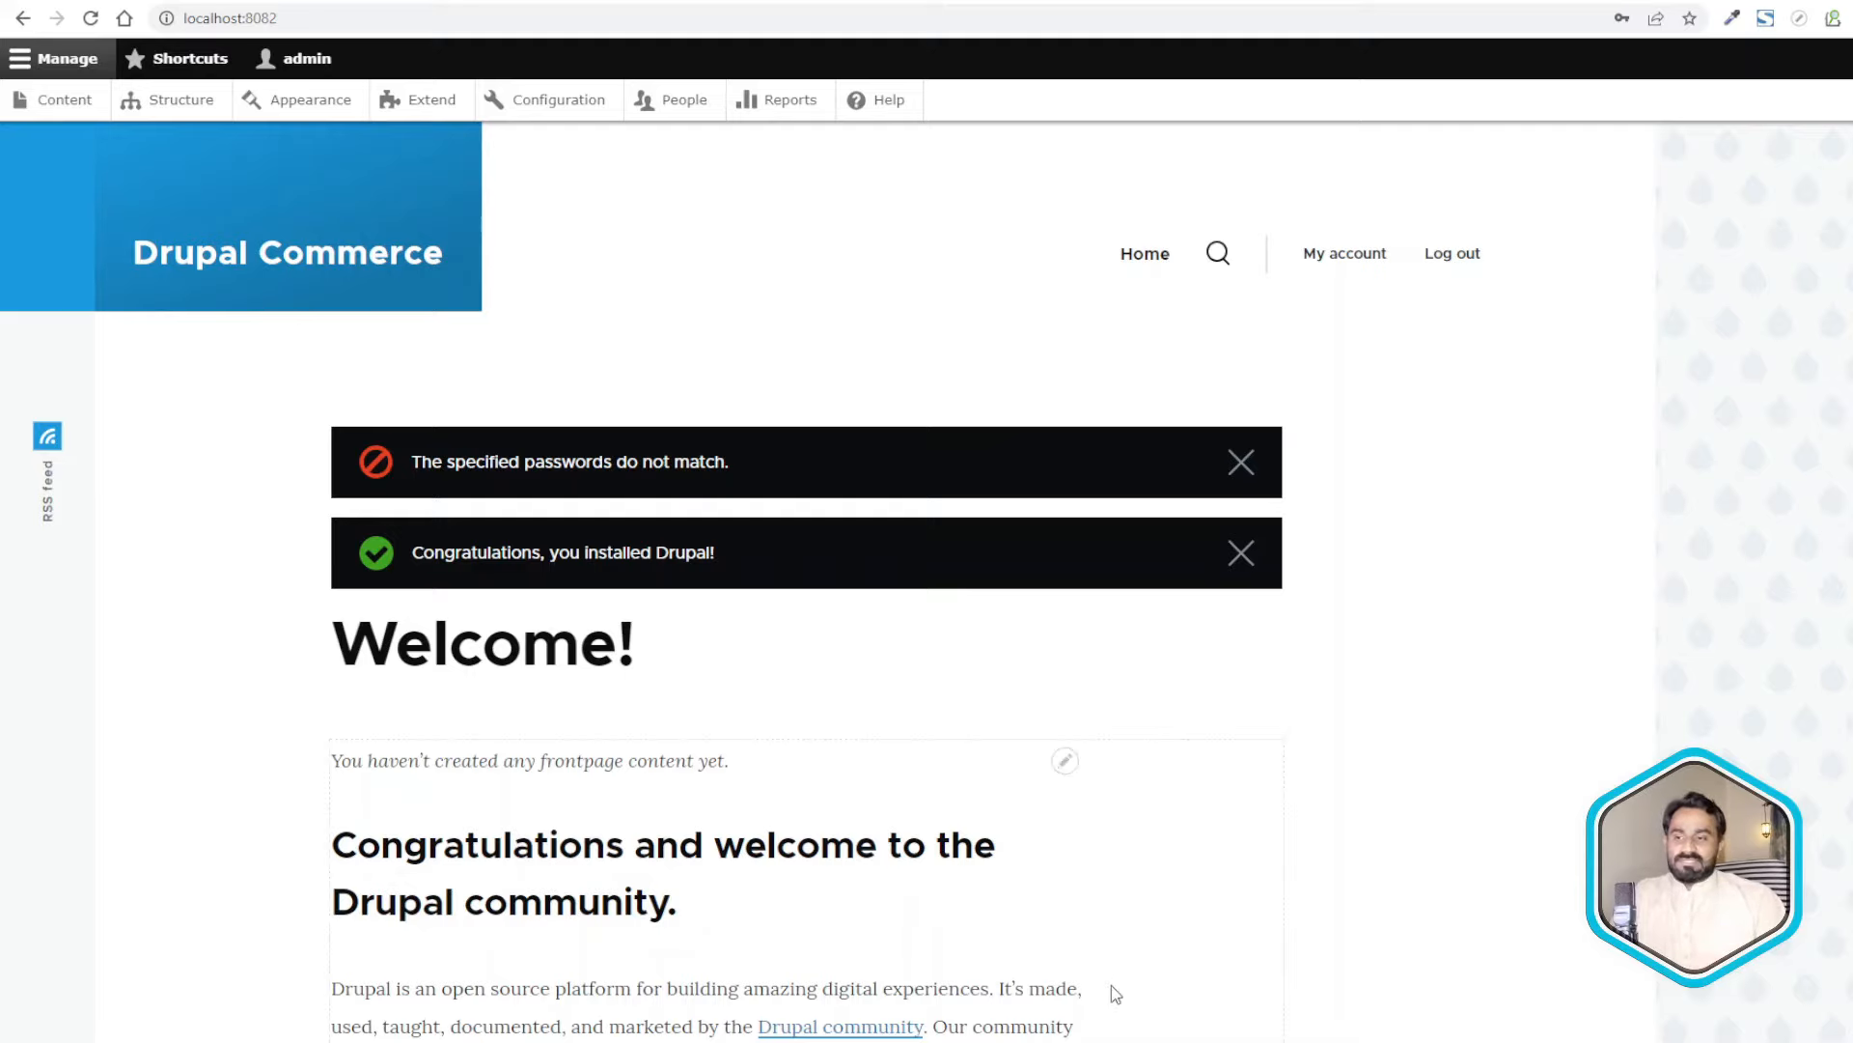
- In Notepad++, pick out the dweb command's 8082:80 port mapping on line 5
{"action": "mouse_move", "coordinate": [1154, 1042]}
{"action": "left_click", "coordinate": [1293, 1042]}
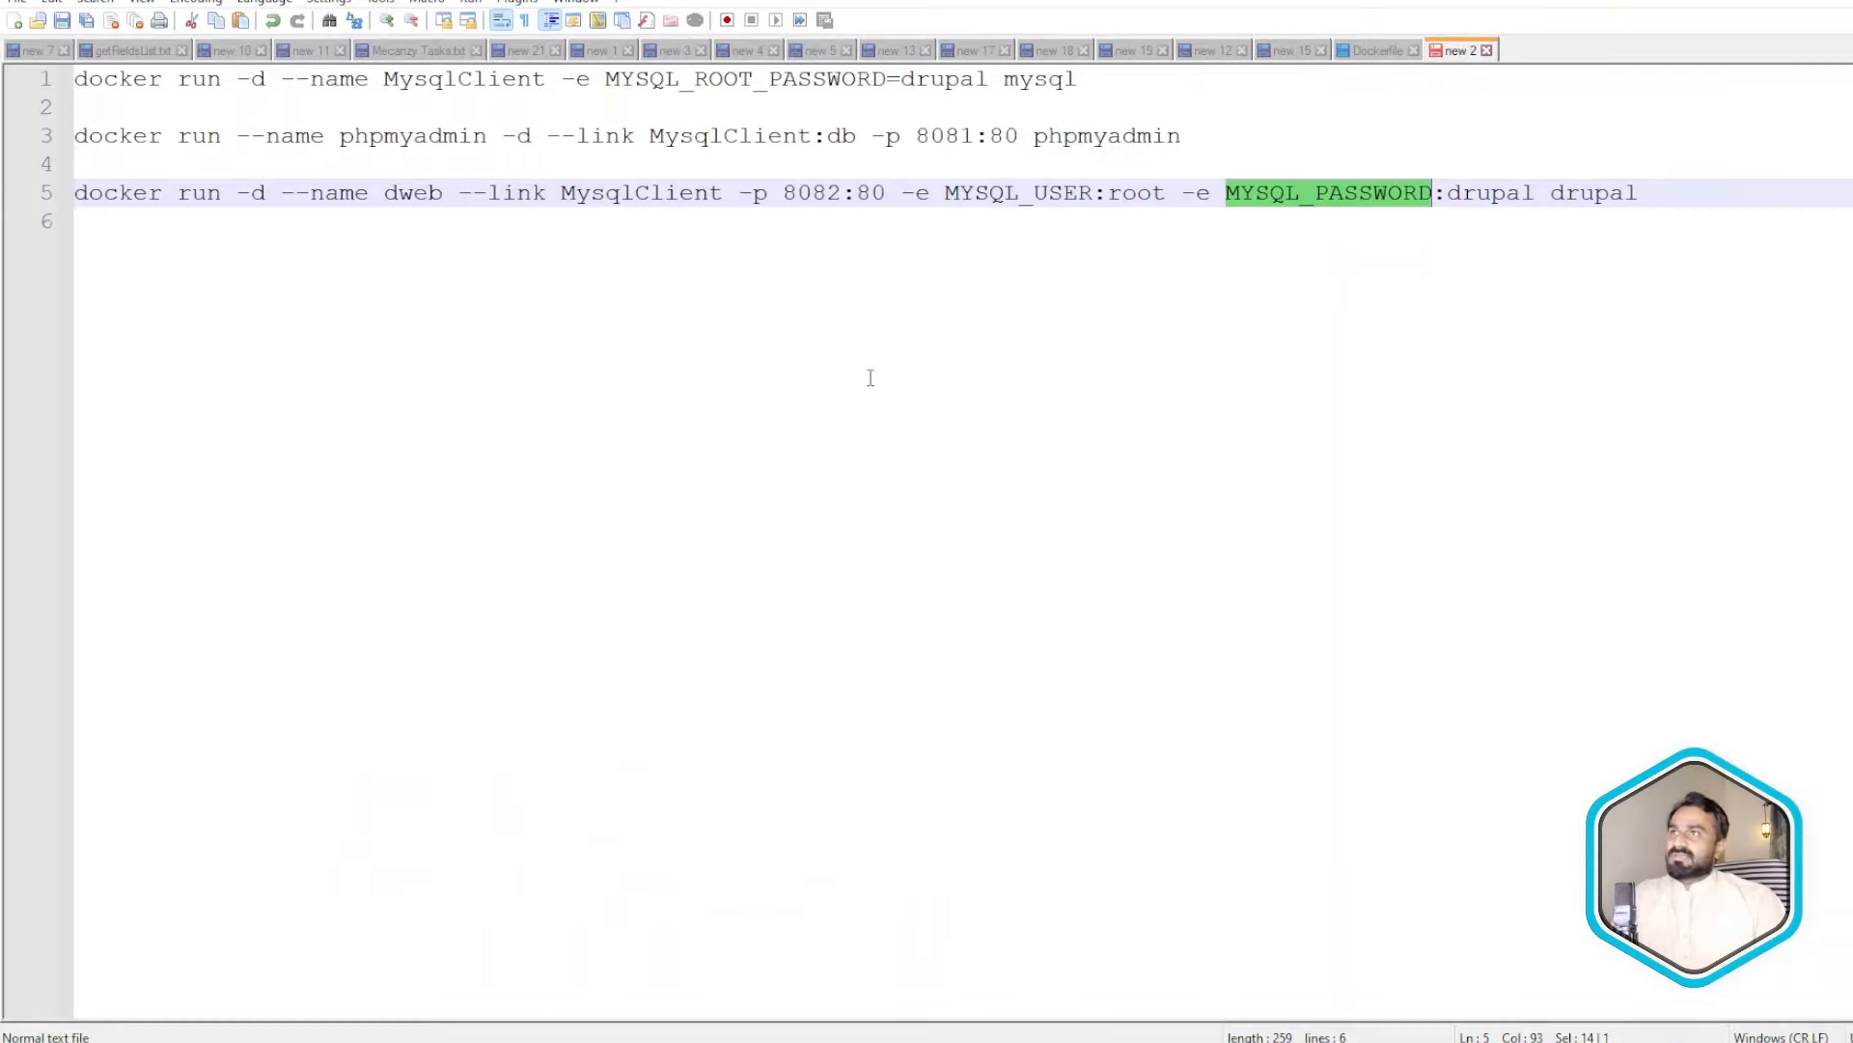
{"action": "left_click_drag", "start_coordinate": [783, 192], "coordinate": [884, 195]}
{"action": "left_click", "coordinate": [859, 194]}
{"action": "double_click", "coordinate": [861, 194]}
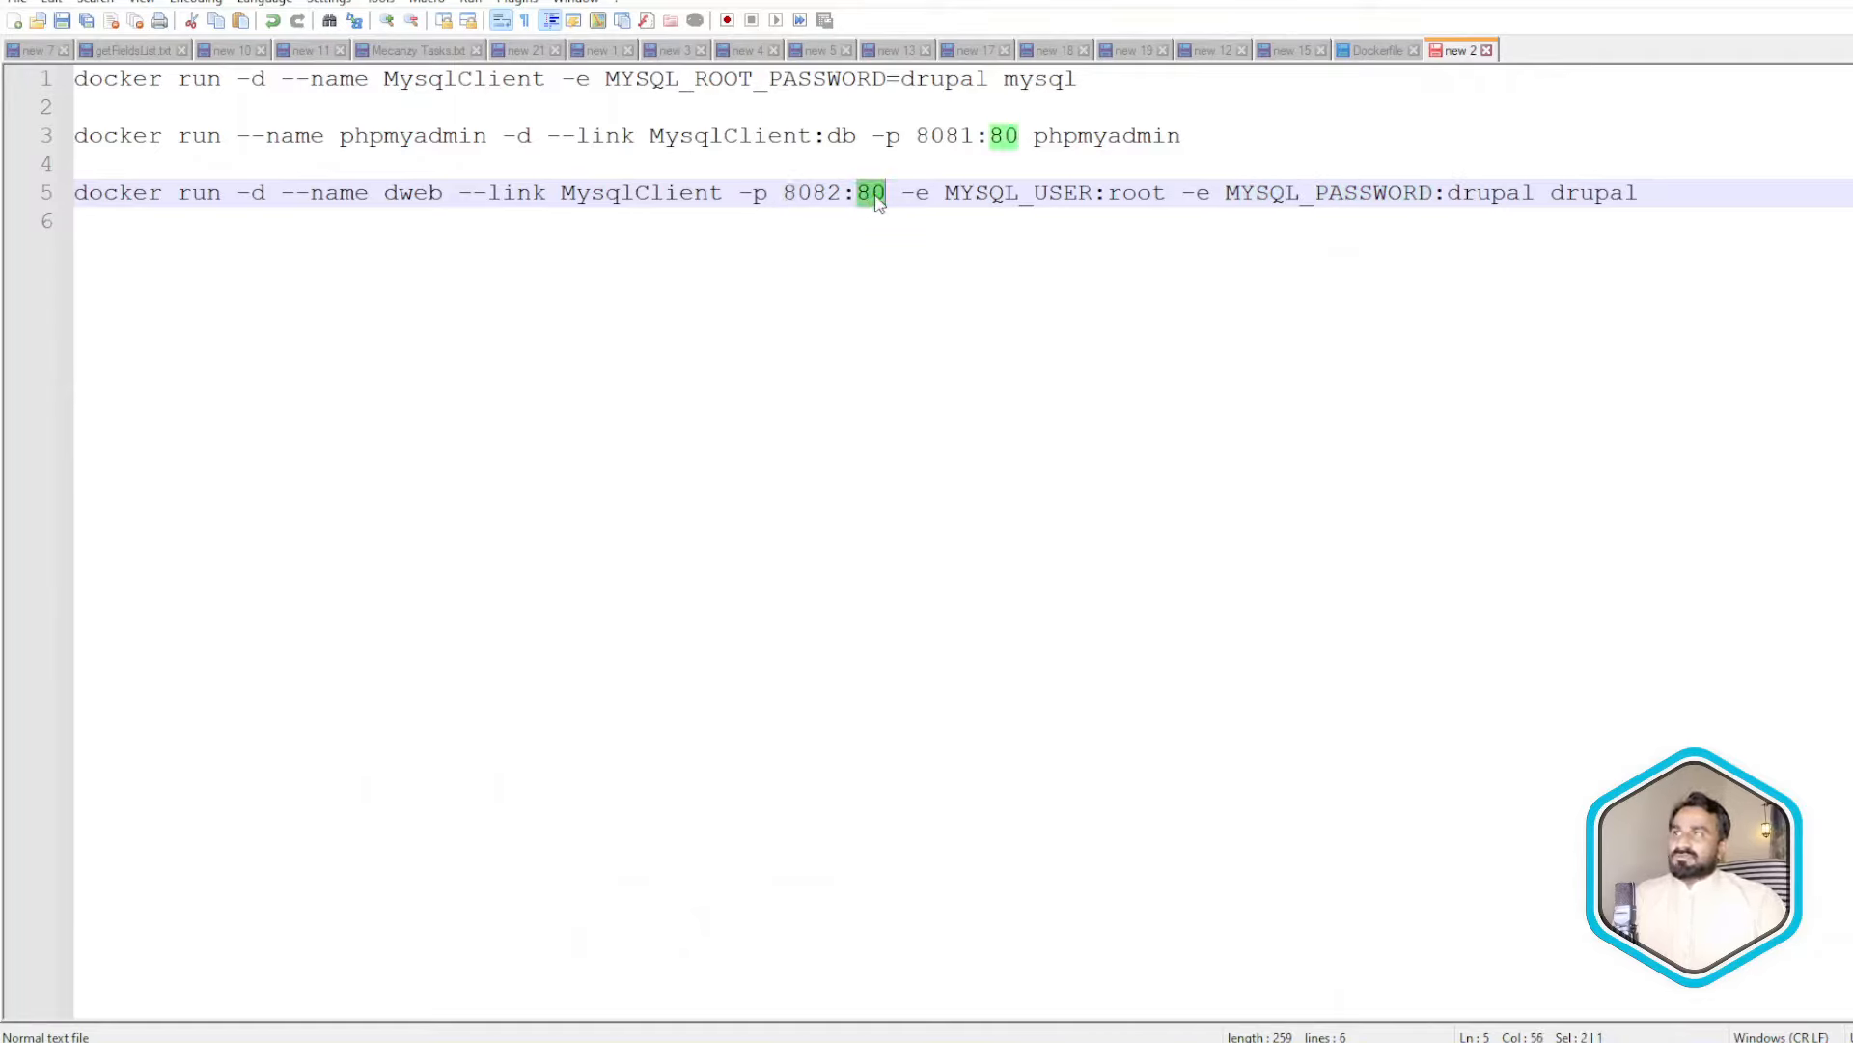
{"action": "double_click", "coordinate": [796, 192]}
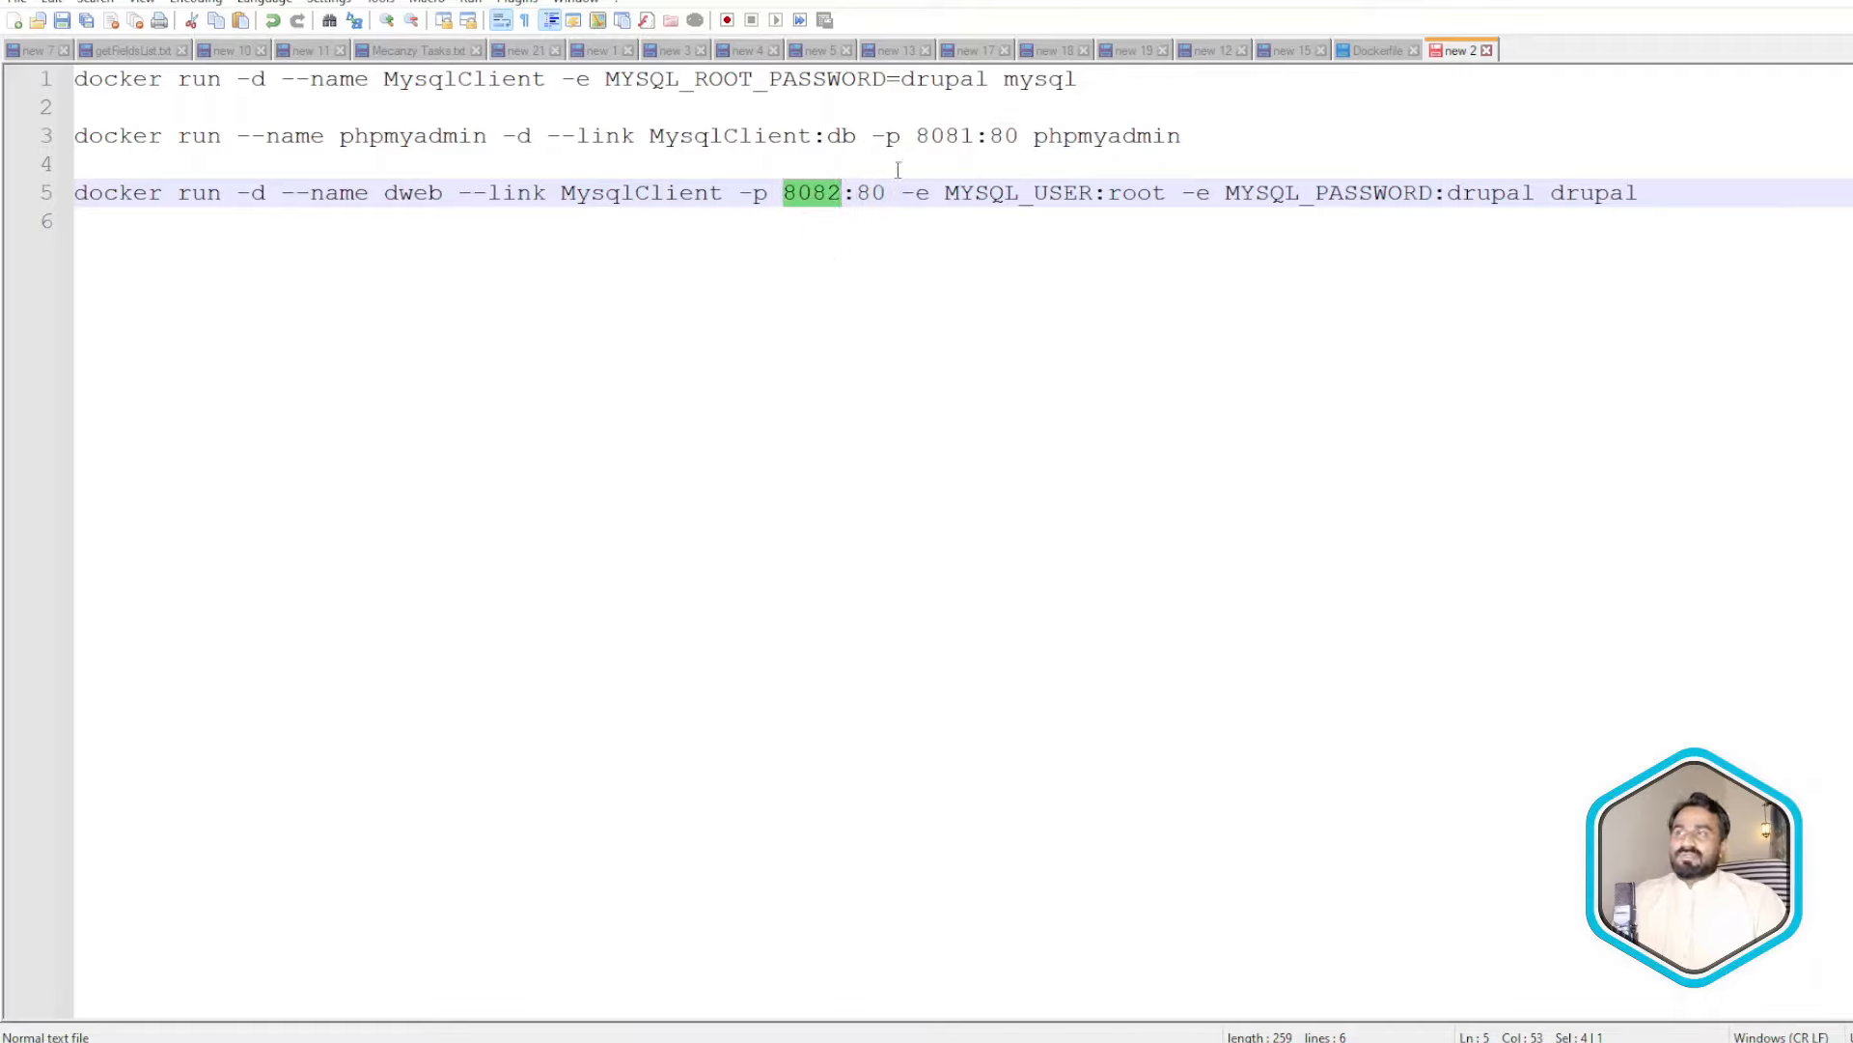
{"action": "left_click", "coordinate": [1687, 195]}
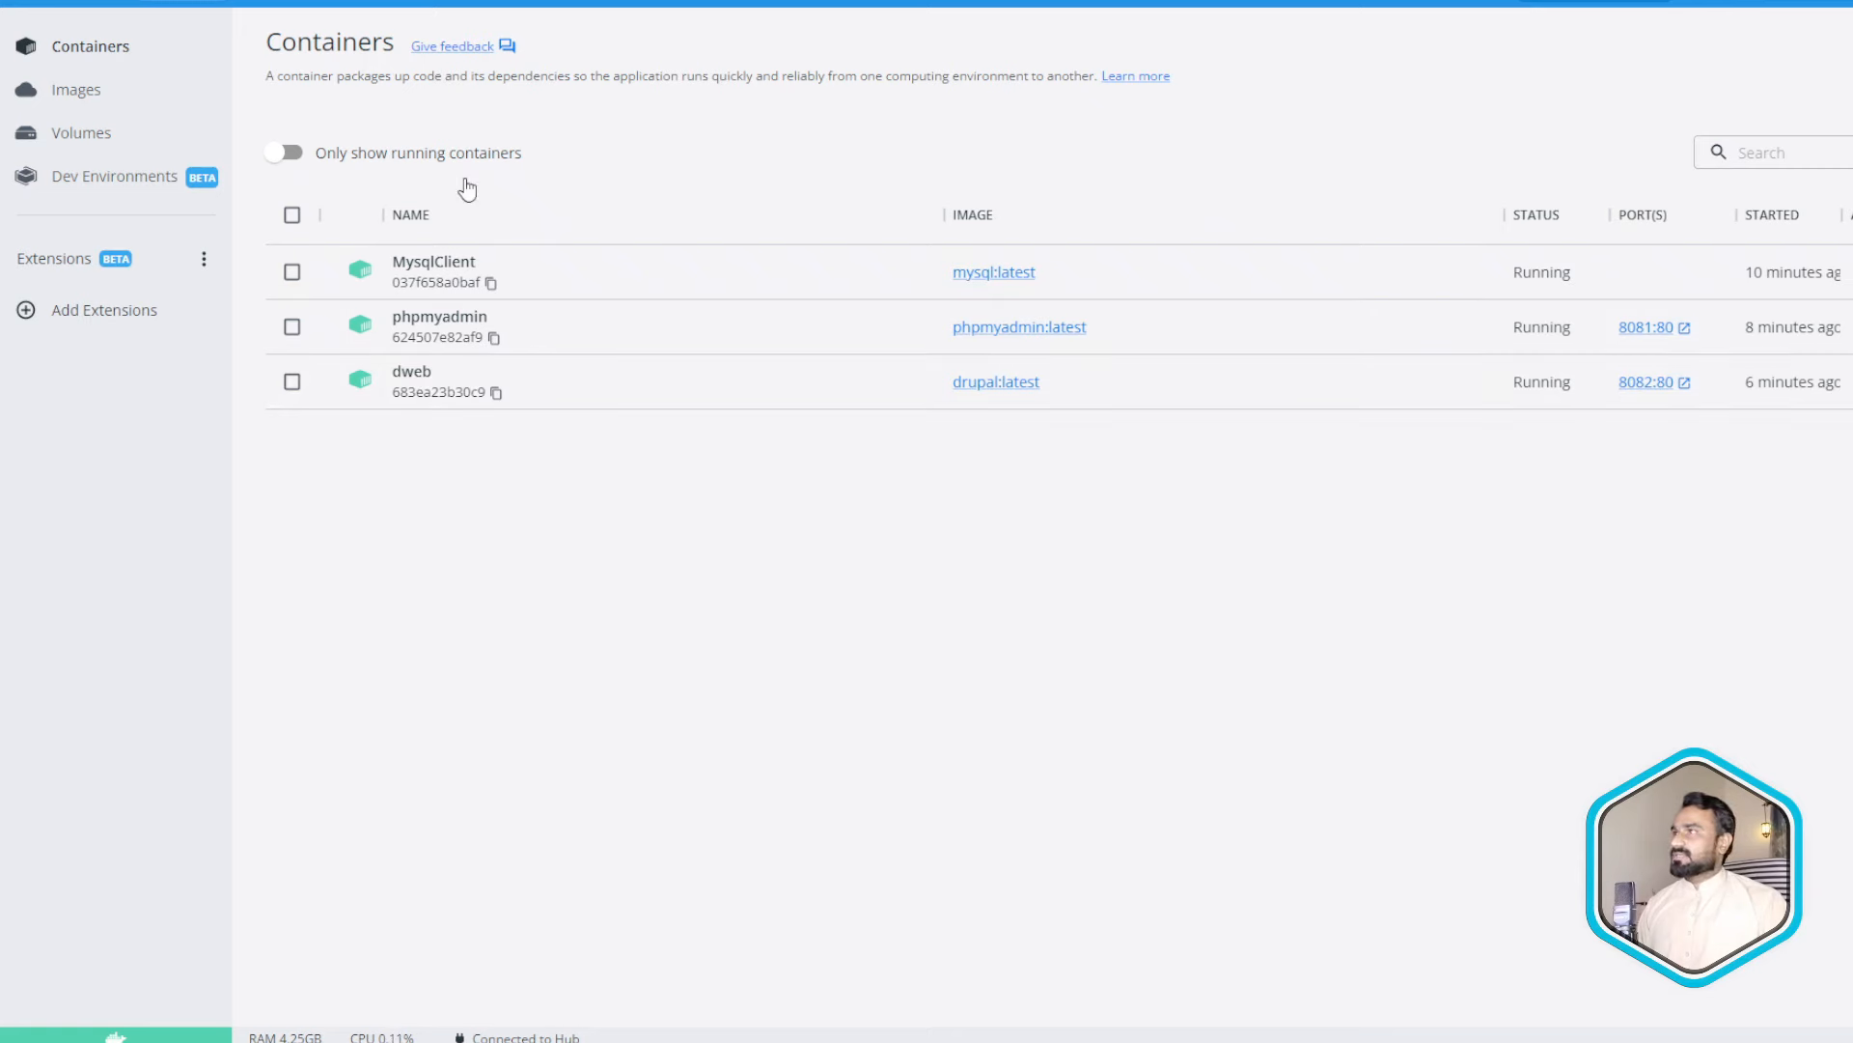
- Open the dweb container's details and look over its Apache log lines
{"action": "left_click", "coordinate": [407, 381]}
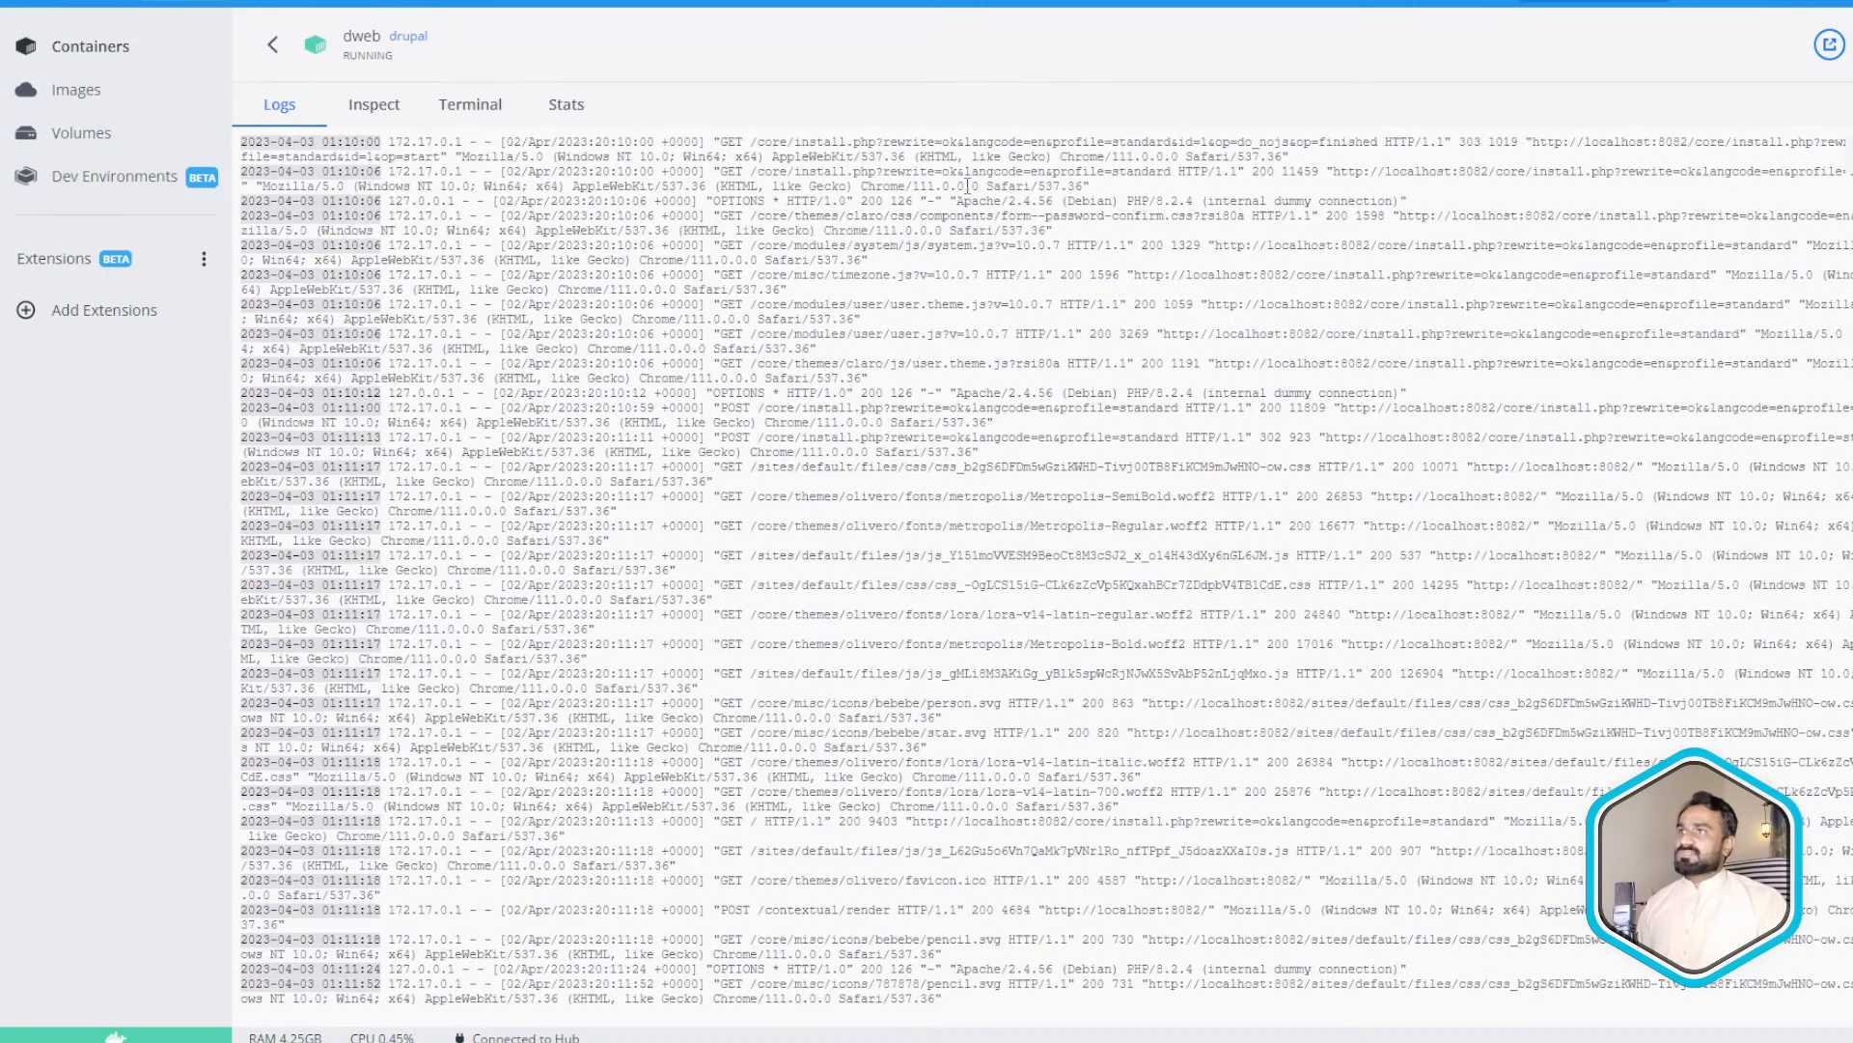
{"action": "left_click_drag", "start_coordinate": [780, 320], "coordinate": [835, 693]}
{"action": "left_click", "coordinate": [835, 693]}
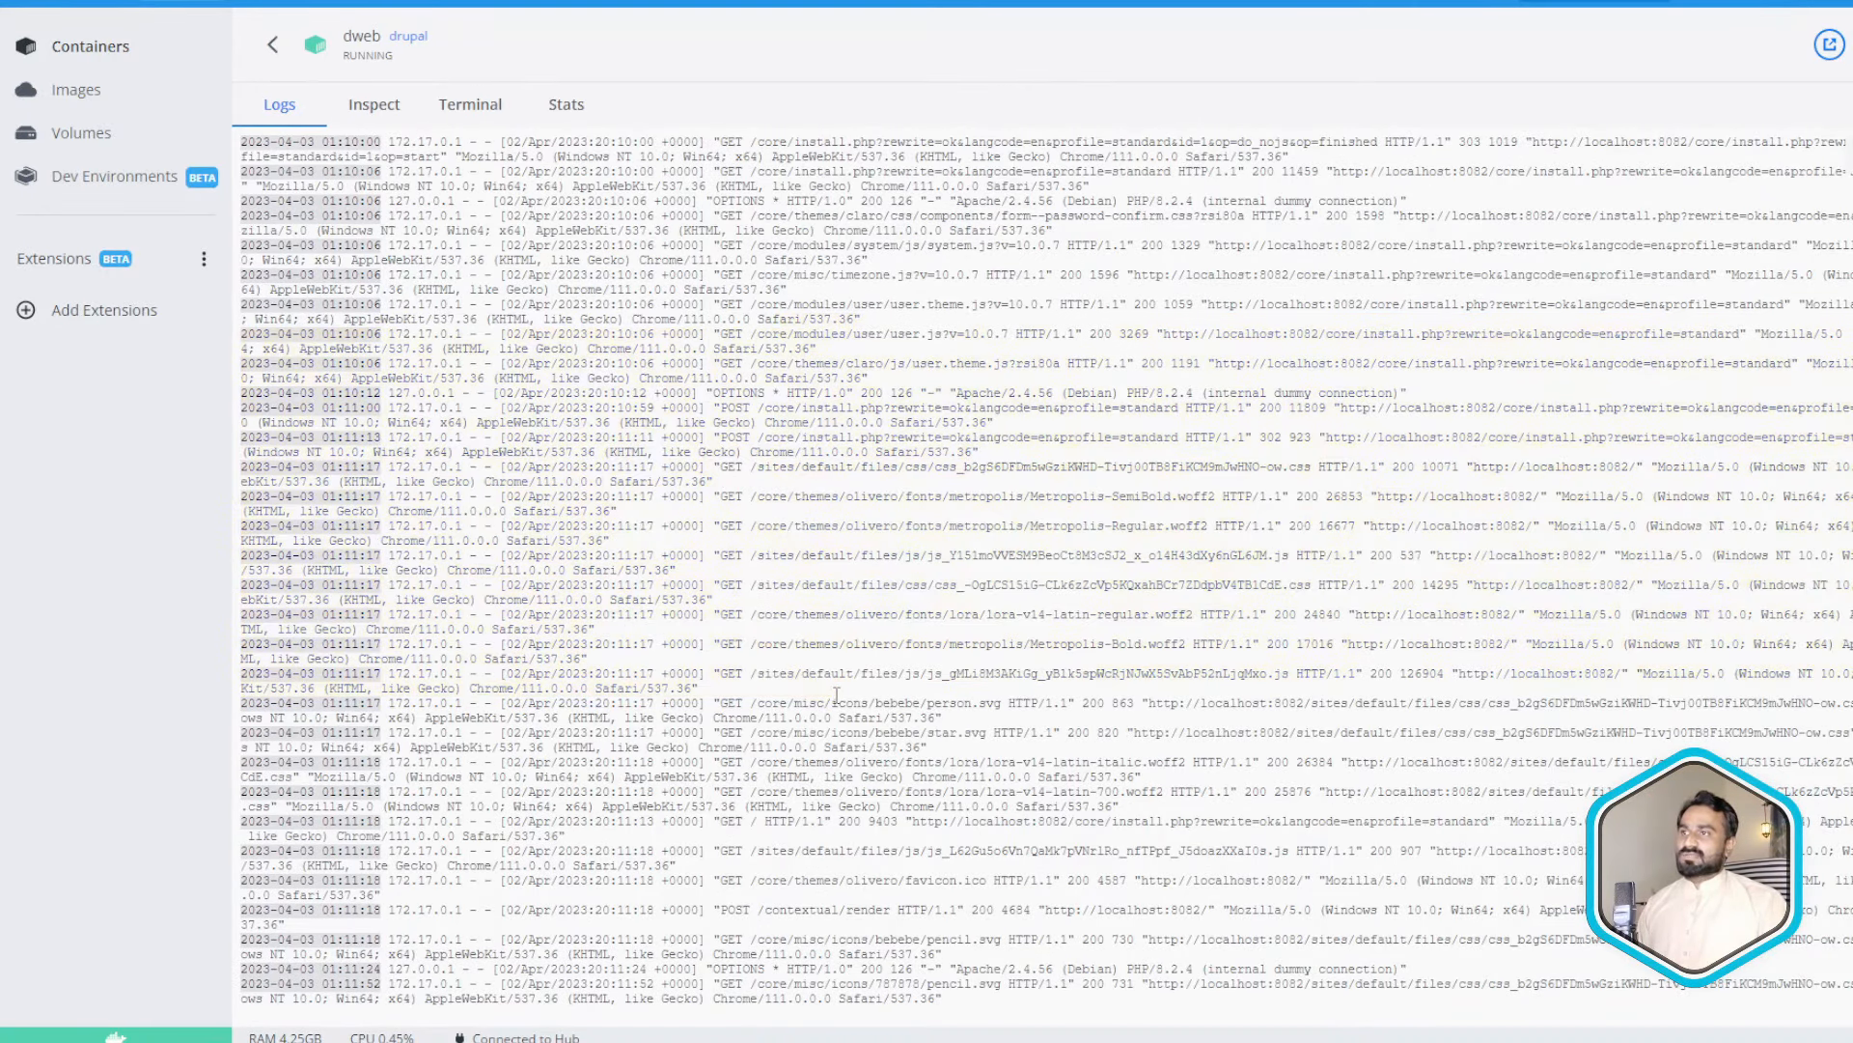
{"action": "left_click_drag", "start_coordinate": [755, 526], "coordinate": [1245, 527]}
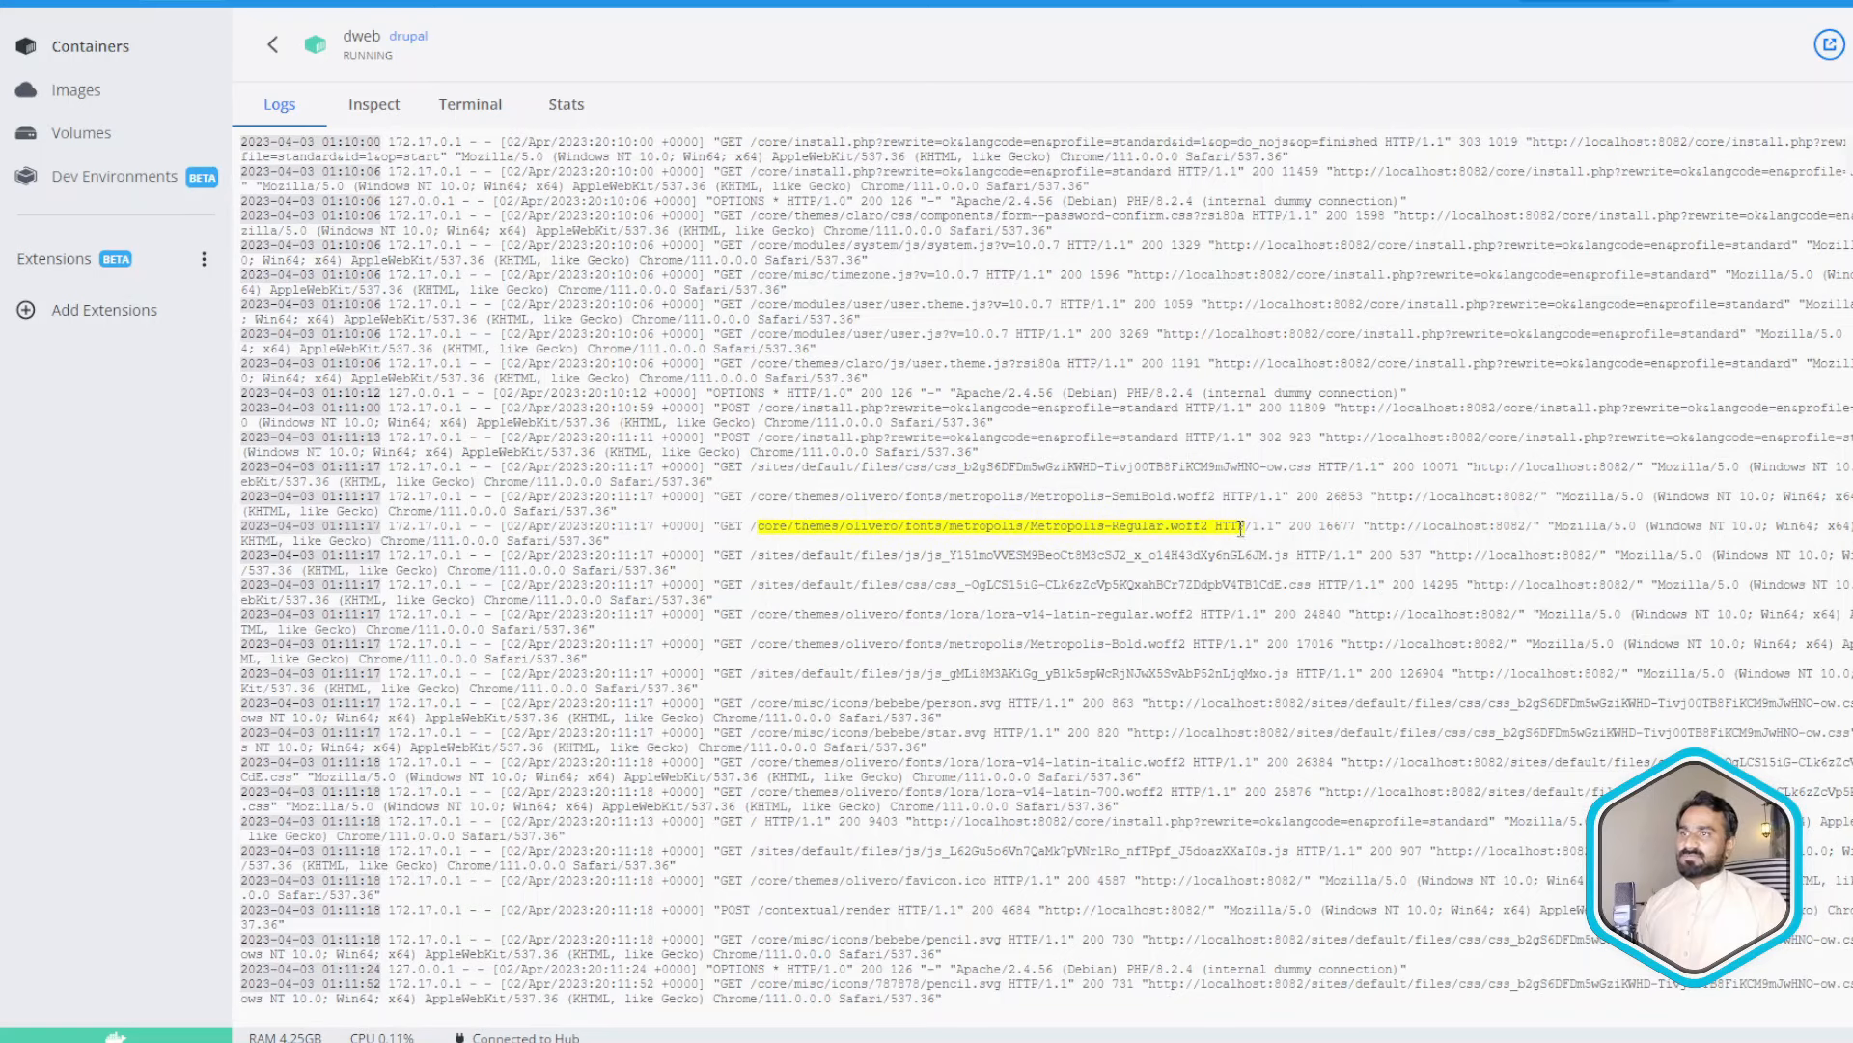
{"action": "scroll", "coordinate": [827, 396], "scroll_direction": "up", "scroll_amount": 10}
- View the container's environment variables and highlight /opt/drupal in the PATH value
{"action": "left_click", "coordinate": [394, 120]}
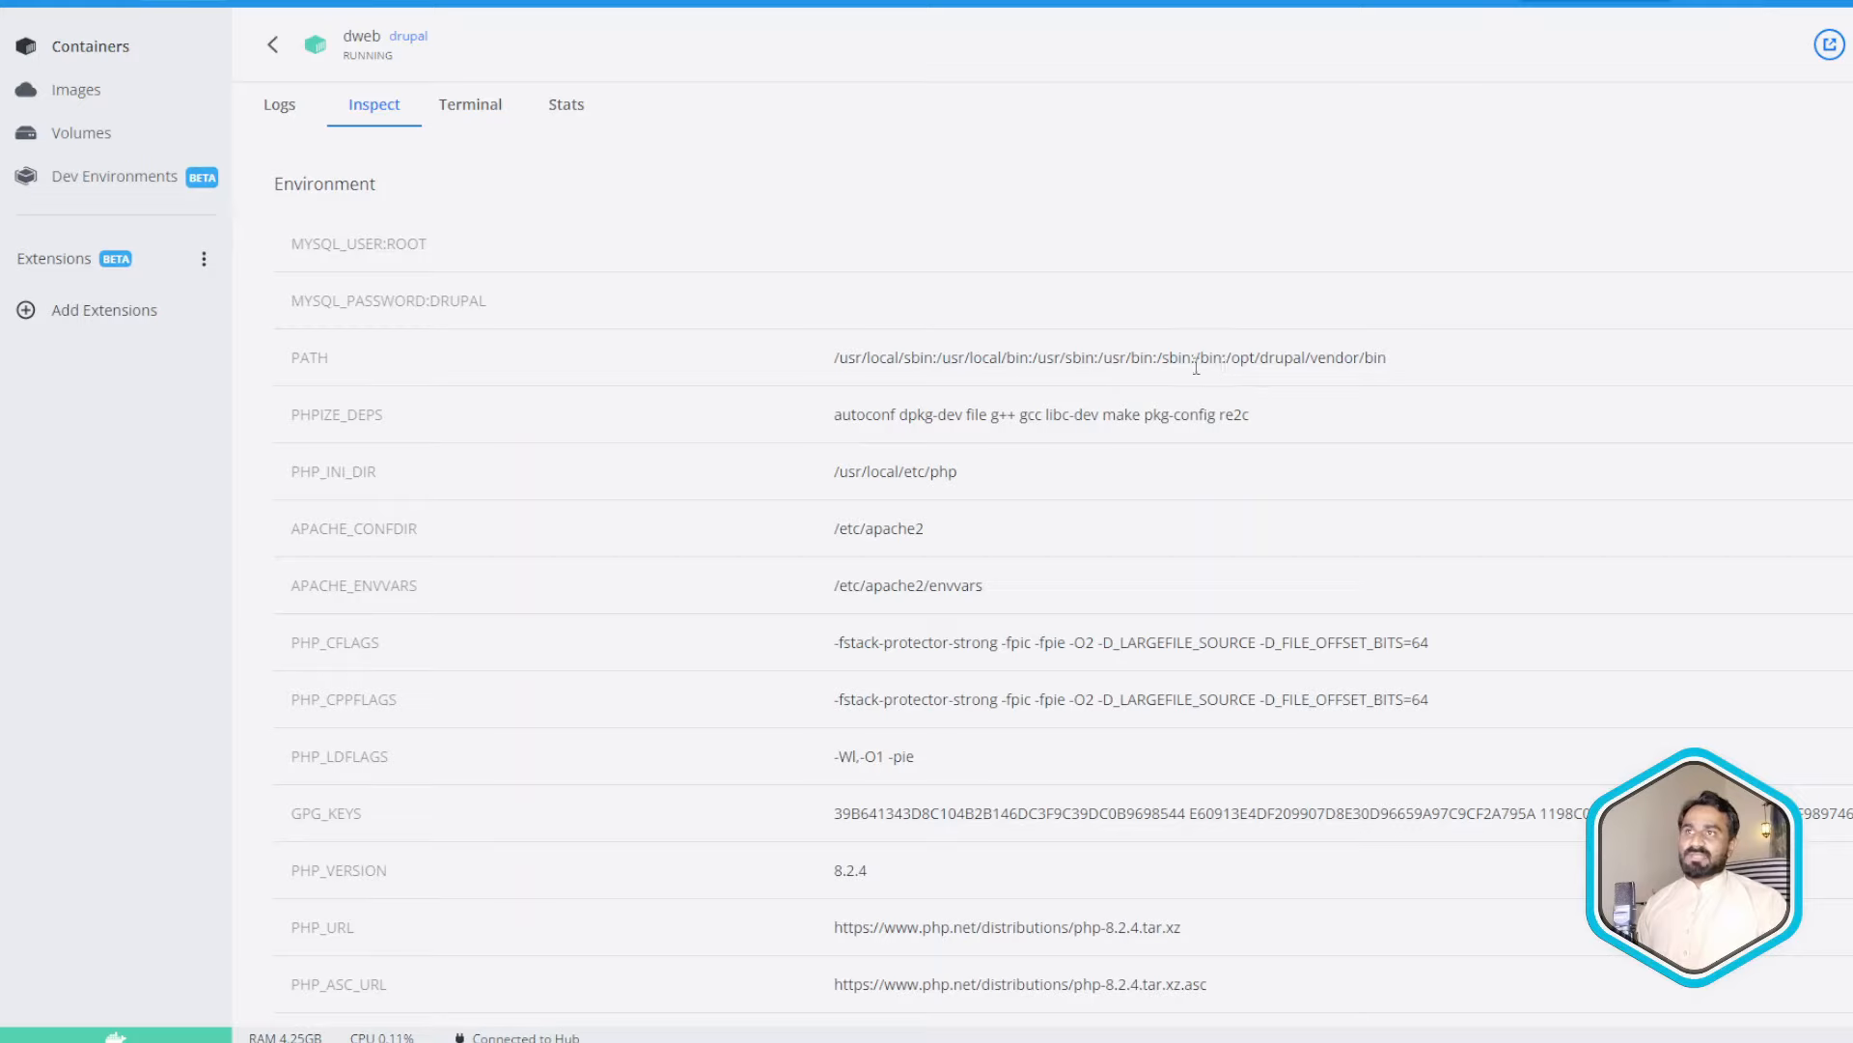
{"action": "left_click_drag", "start_coordinate": [1223, 359], "coordinate": [1387, 359]}
{"action": "double_click", "coordinate": [1284, 359]}
{"action": "double_click", "coordinate": [1341, 359]}
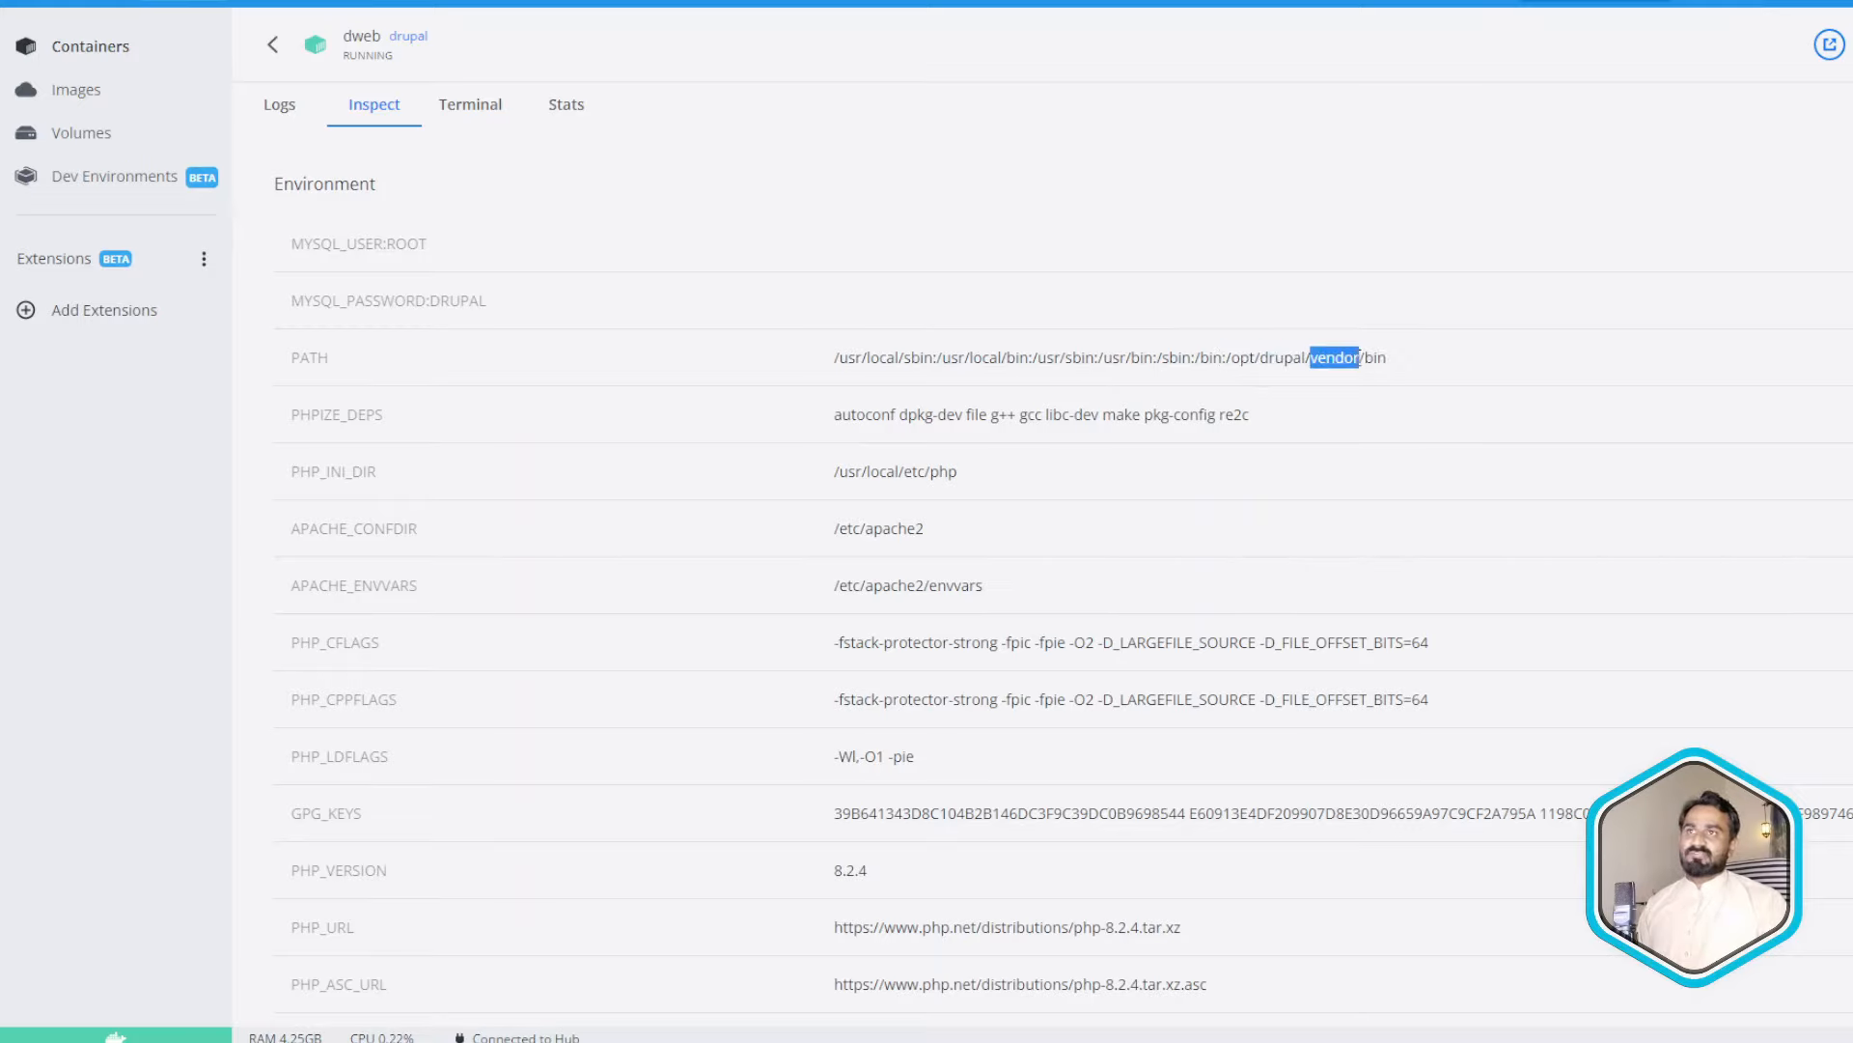
{"action": "left_click", "coordinate": [1402, 360]}
{"action": "left_click_drag", "start_coordinate": [1226, 359], "coordinate": [1292, 365]}
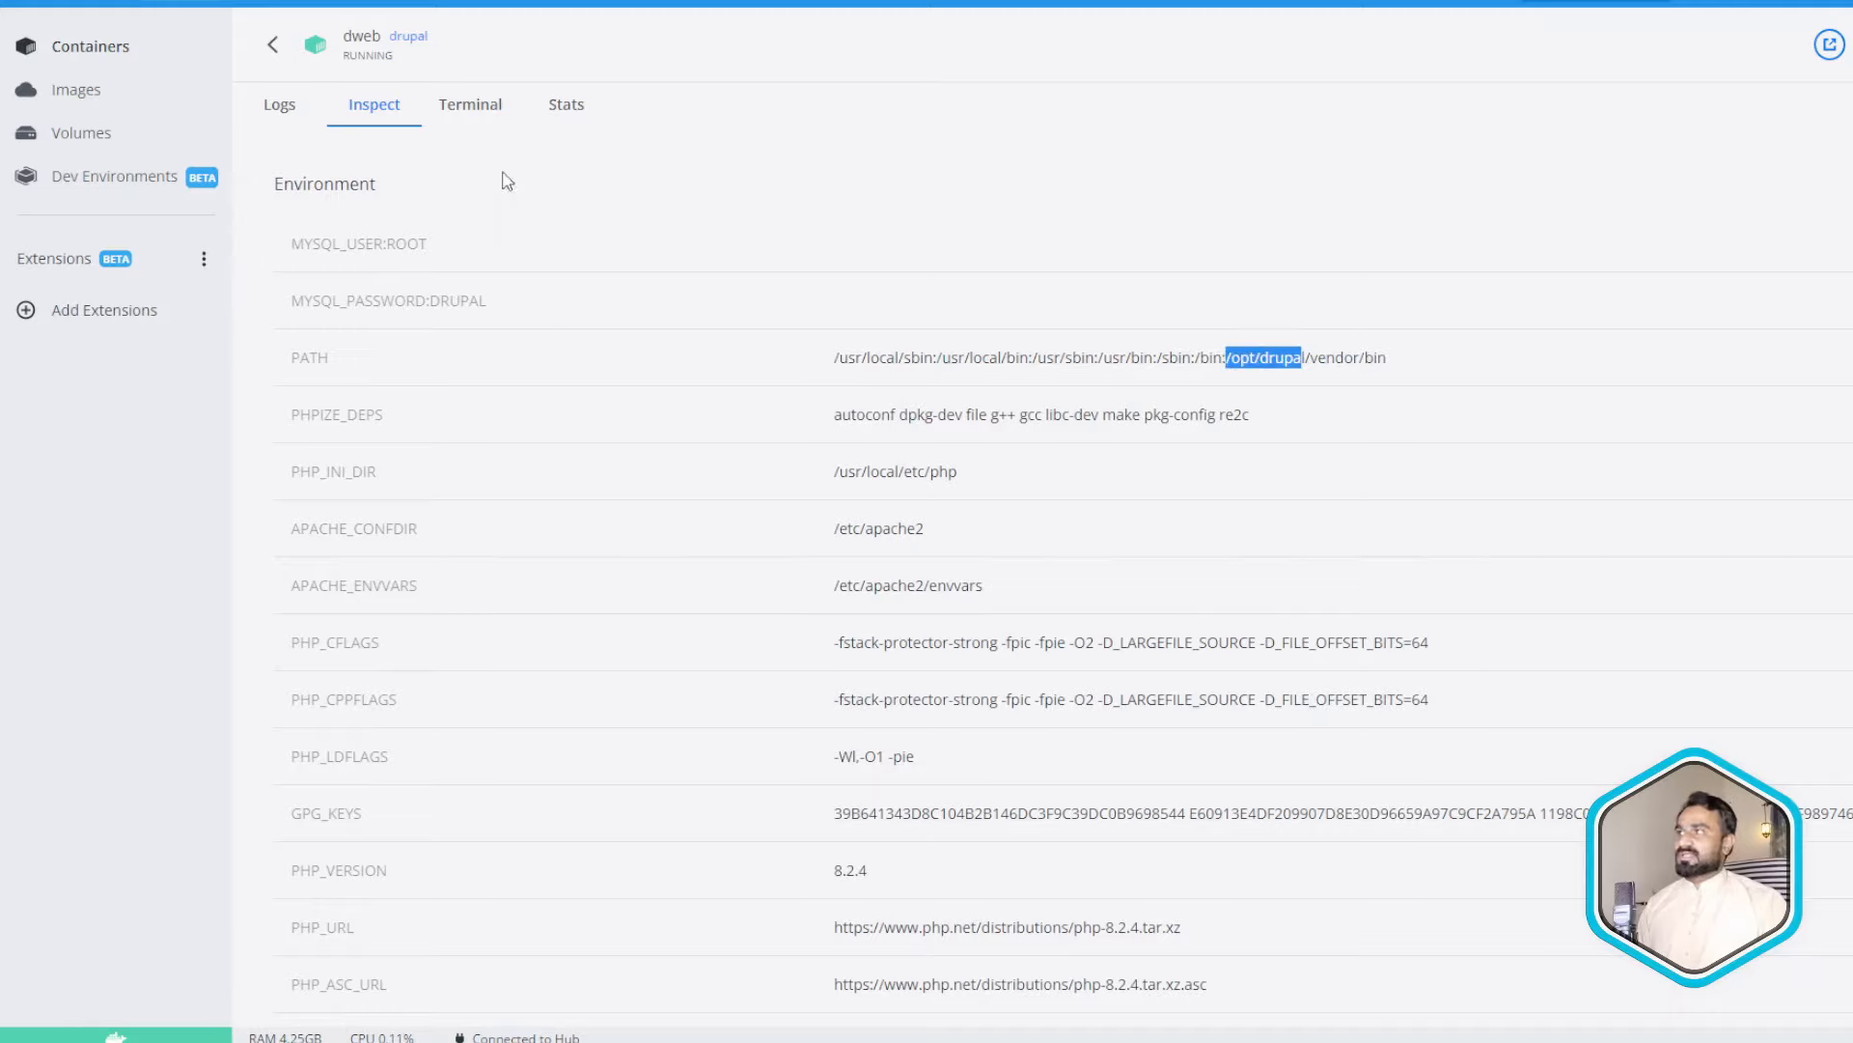
- Open the dweb container terminal, try cd opt and list the current folder
{"action": "left_click", "coordinate": [473, 104]}
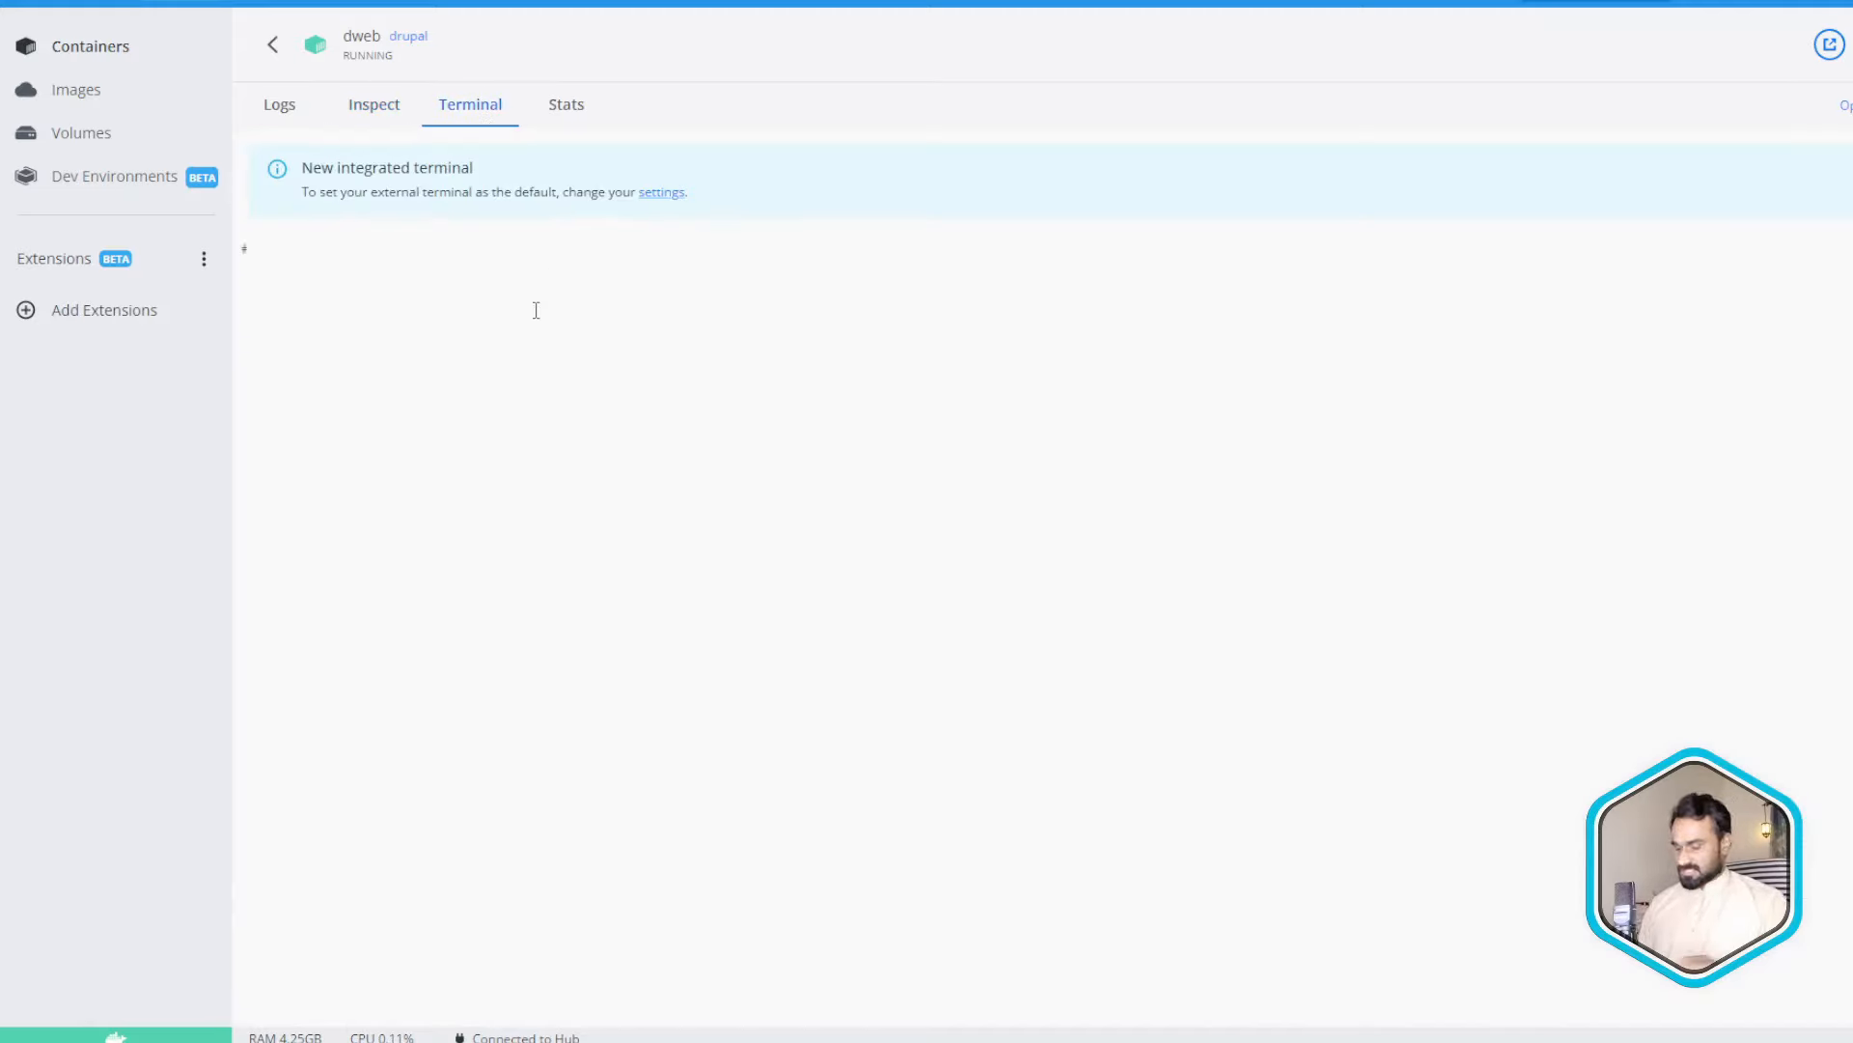
{"action": "type", "text": "cd opt"}
{"action": "key", "text": "Return"}
{"action": "type", "text": "ls"}
{"action": "key", "text": "Return"}
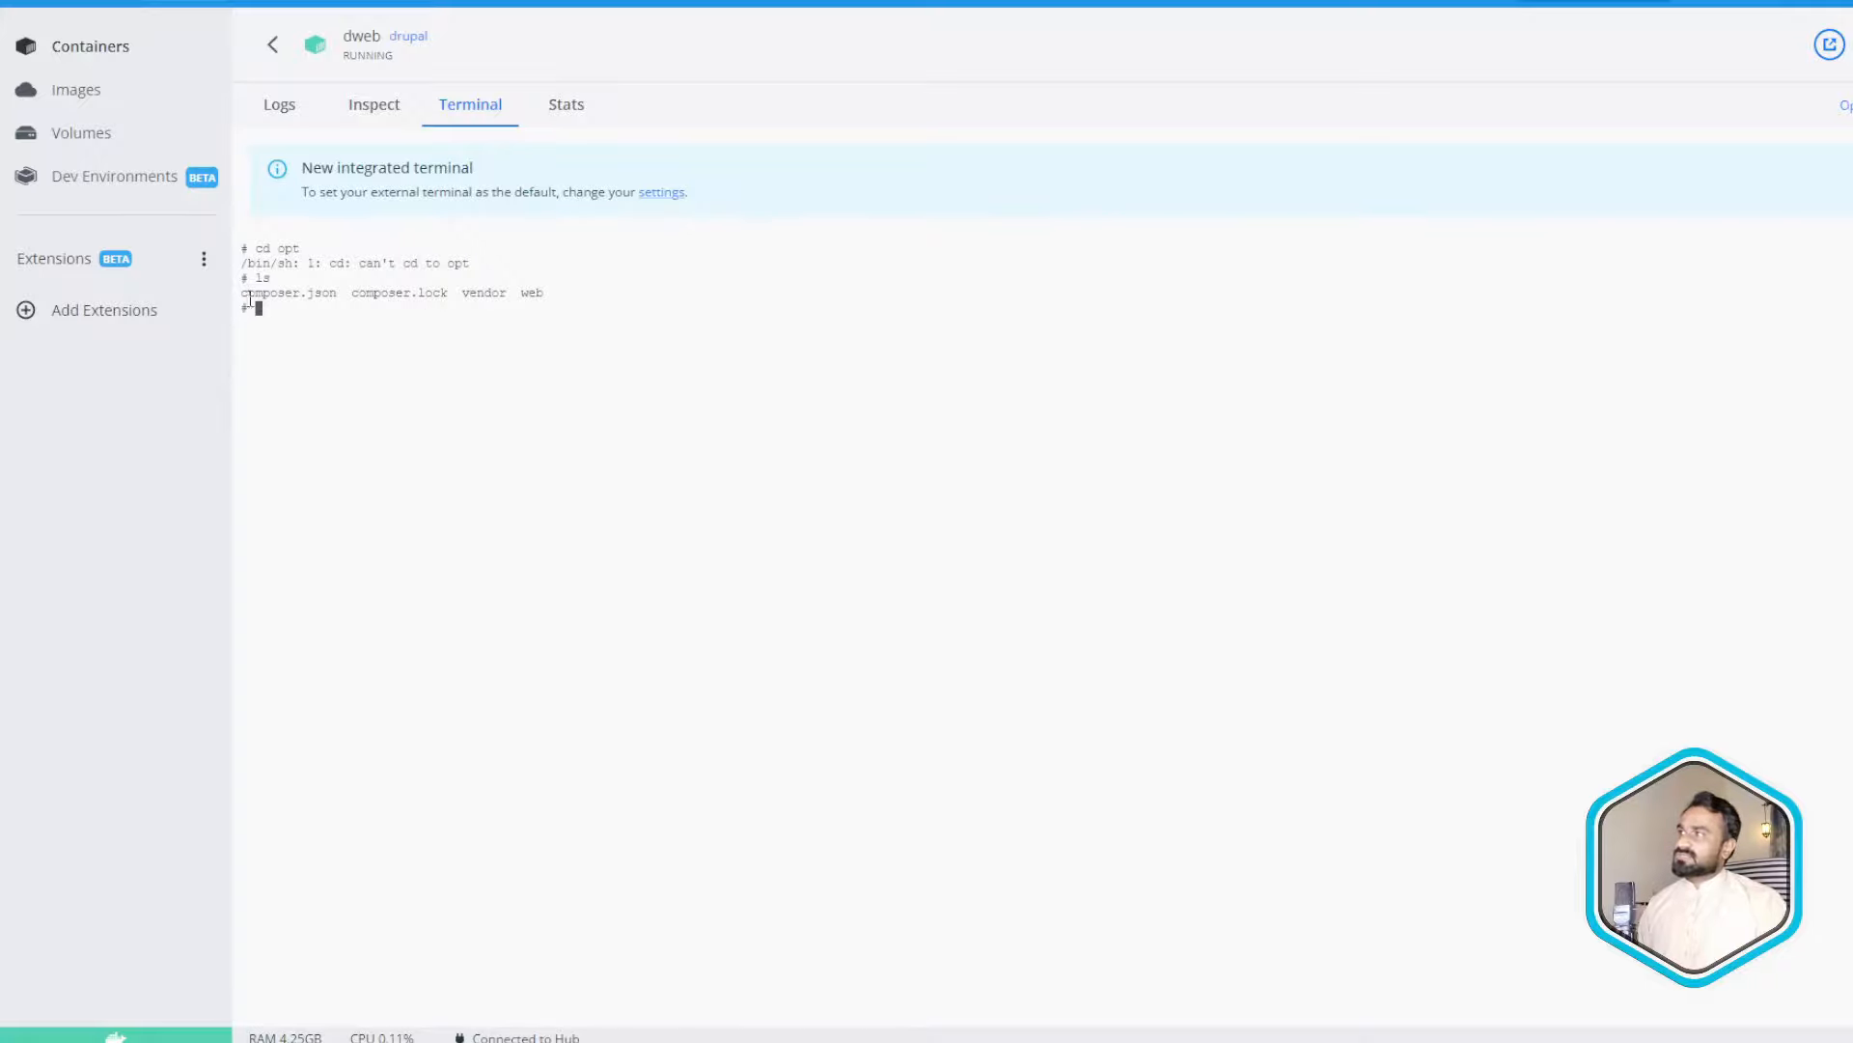
{"action": "left_click_drag", "start_coordinate": [249, 301], "coordinate": [566, 293]}
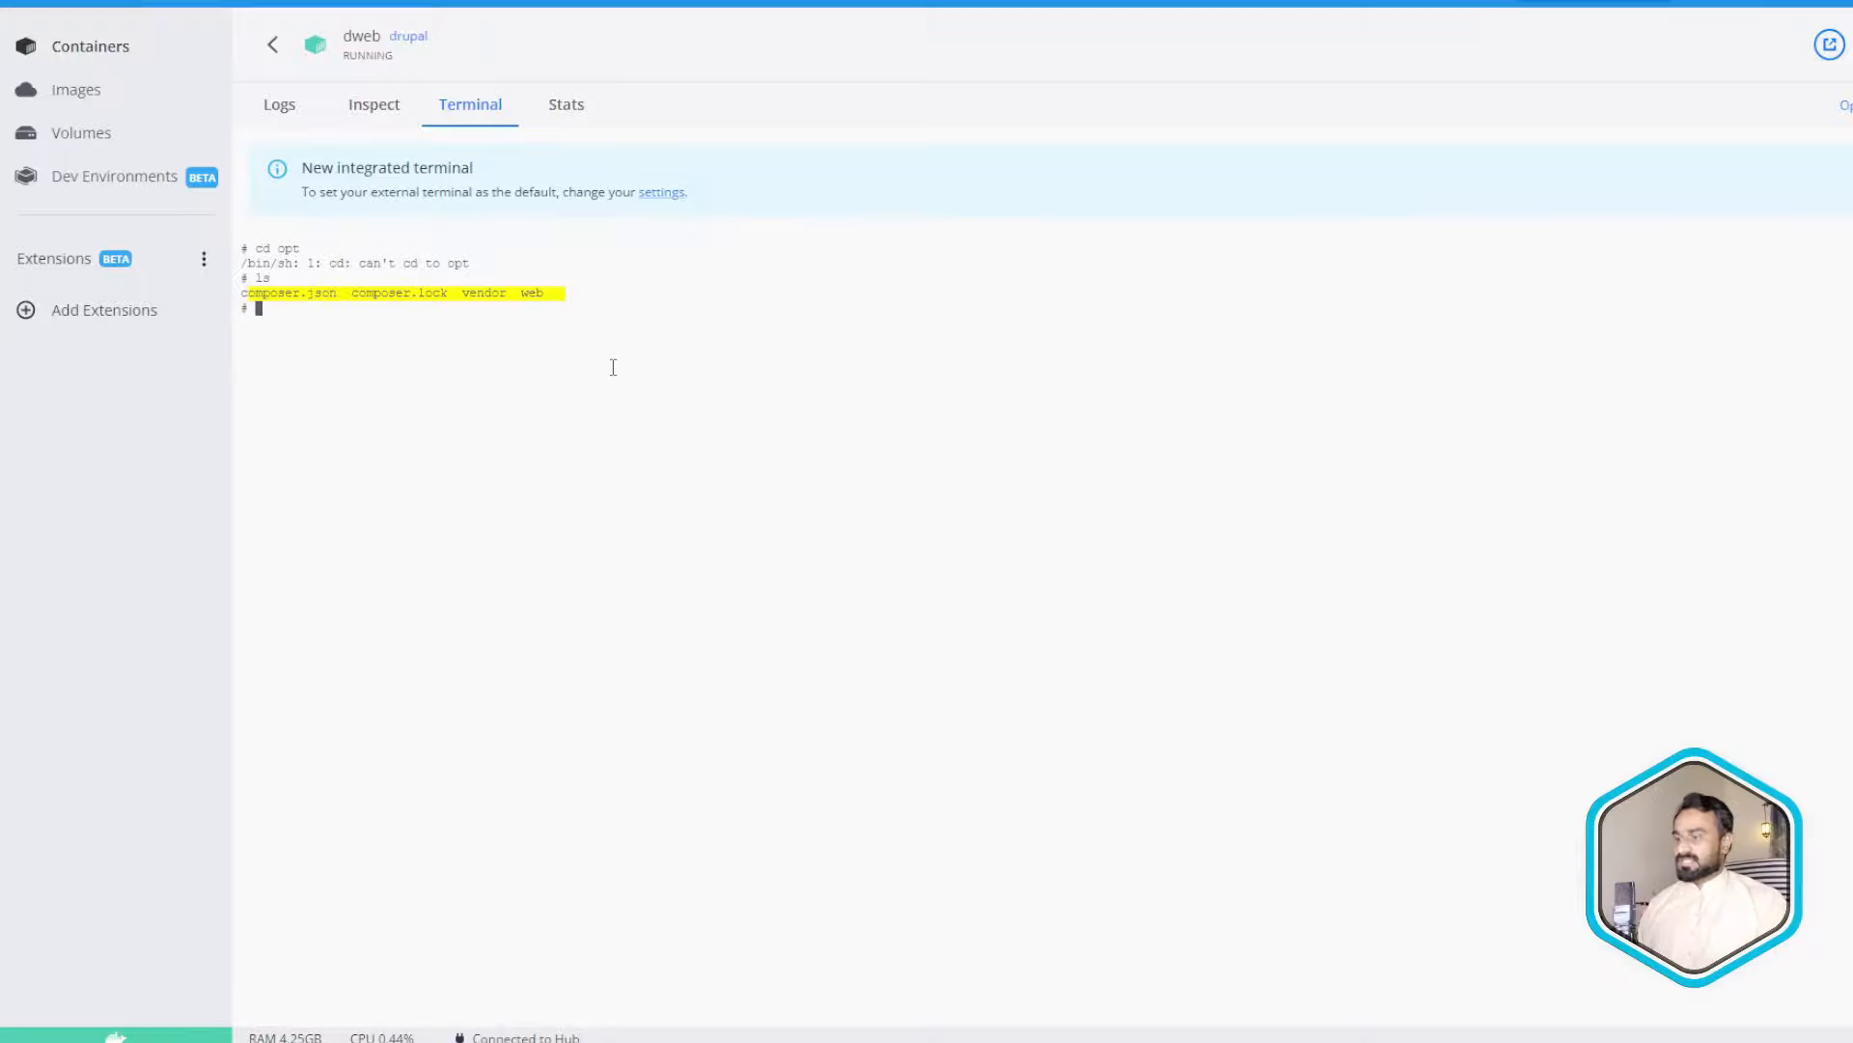
- Move into /opt/drupal, list its contents and print the working directory with pwd
{"action": "type", "text": "cd /opt"}
{"action": "key", "text": "Return"}
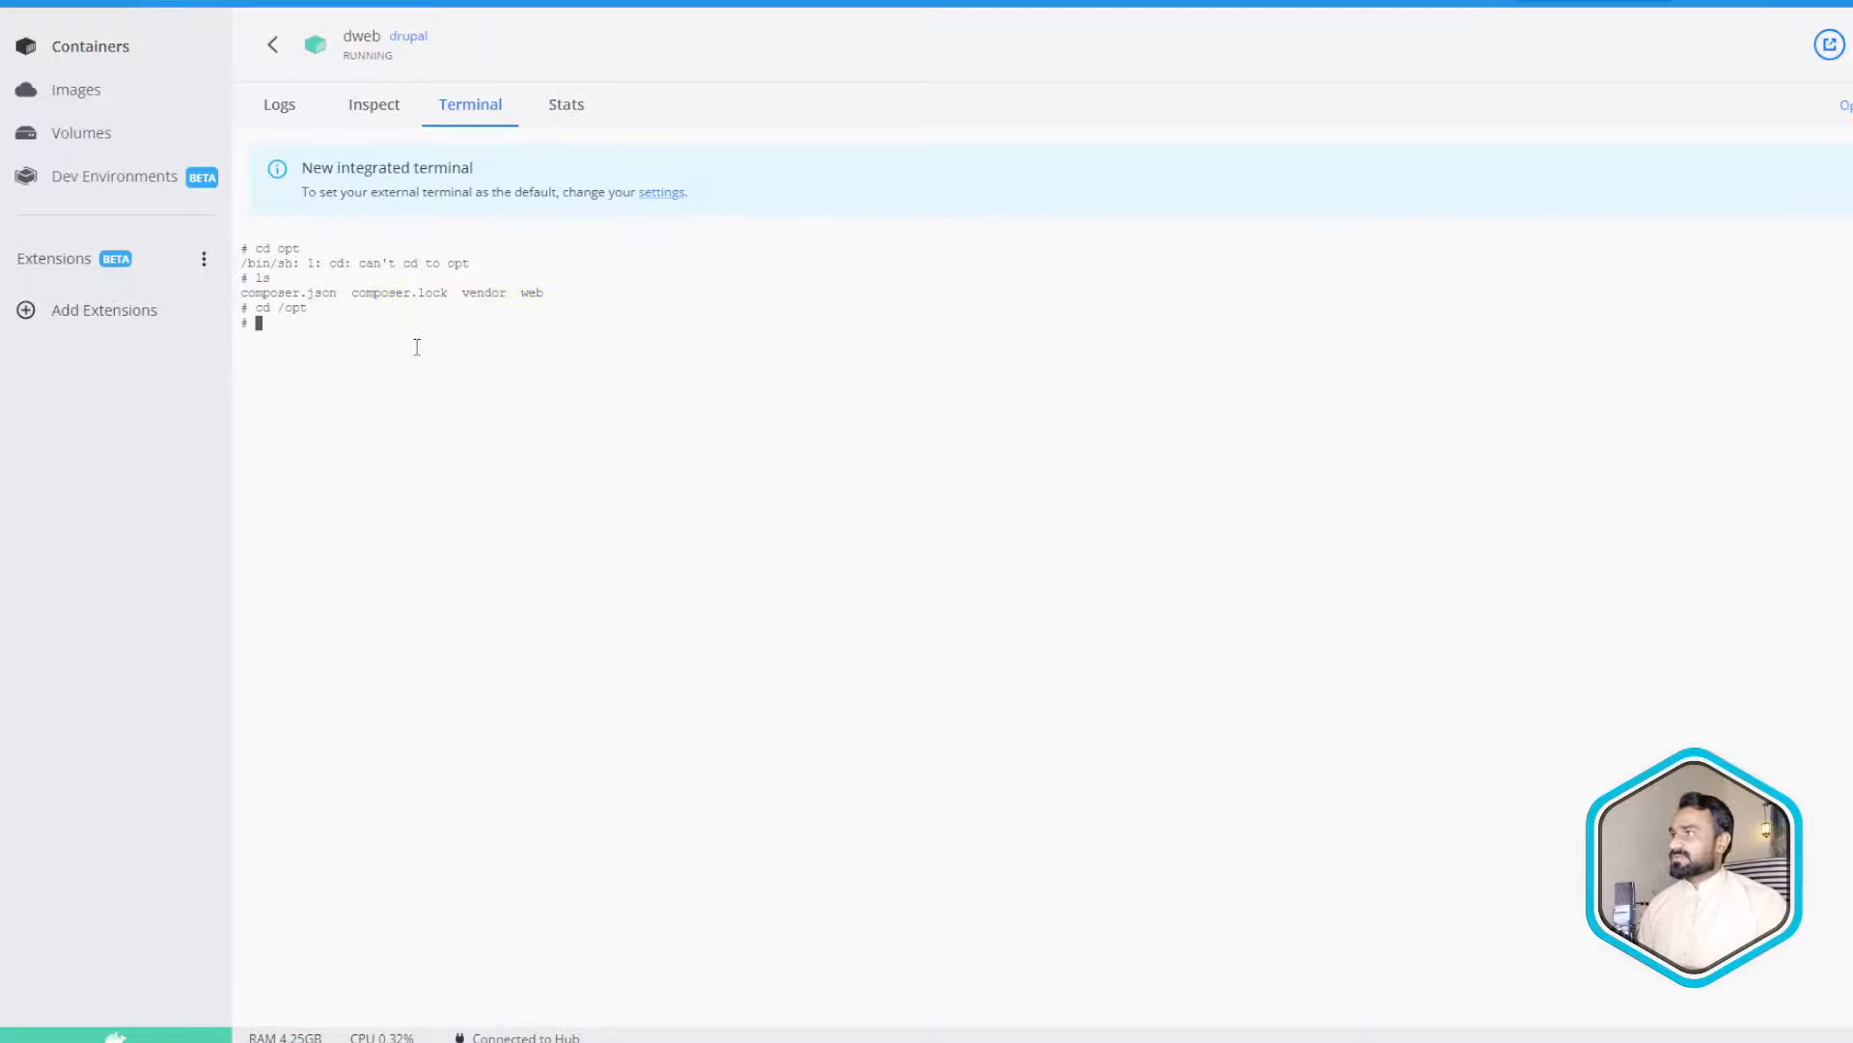
{"action": "type", "text": "ls"}
{"action": "key", "text": "Return"}
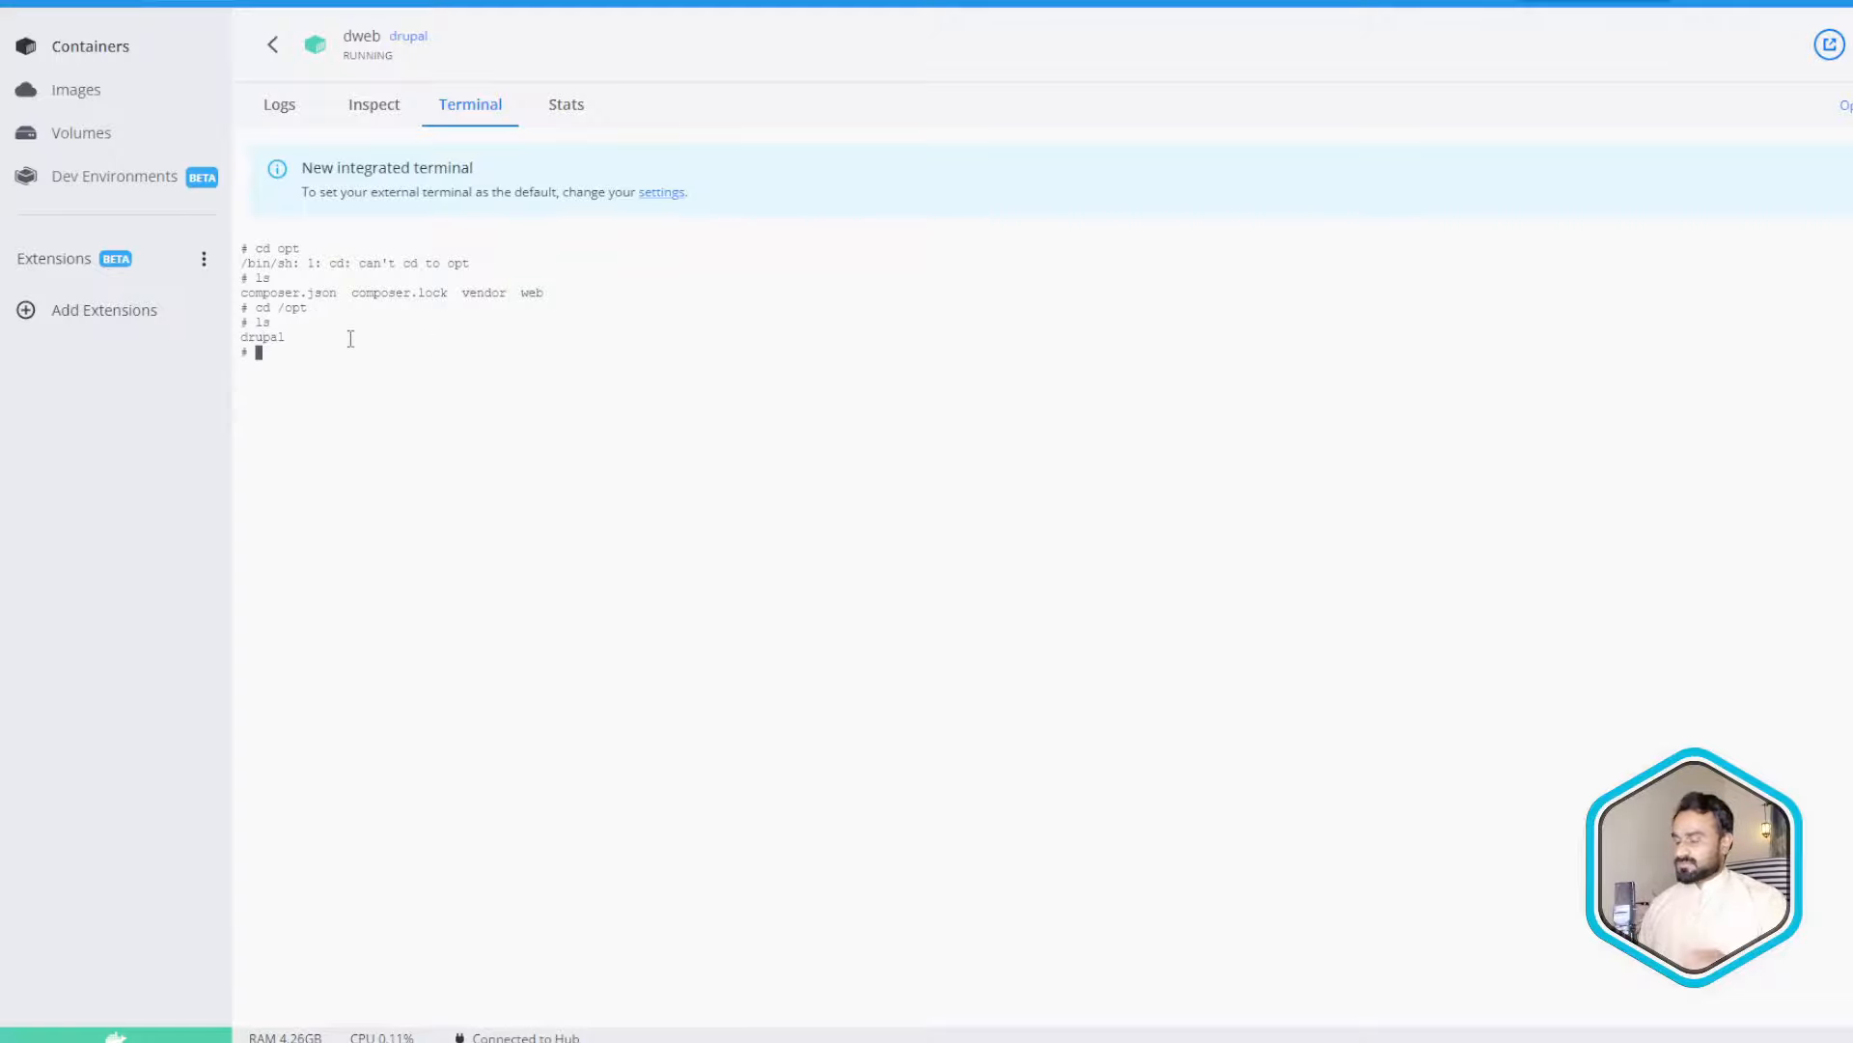
{"action": "type", "text": "cd drupal # "}
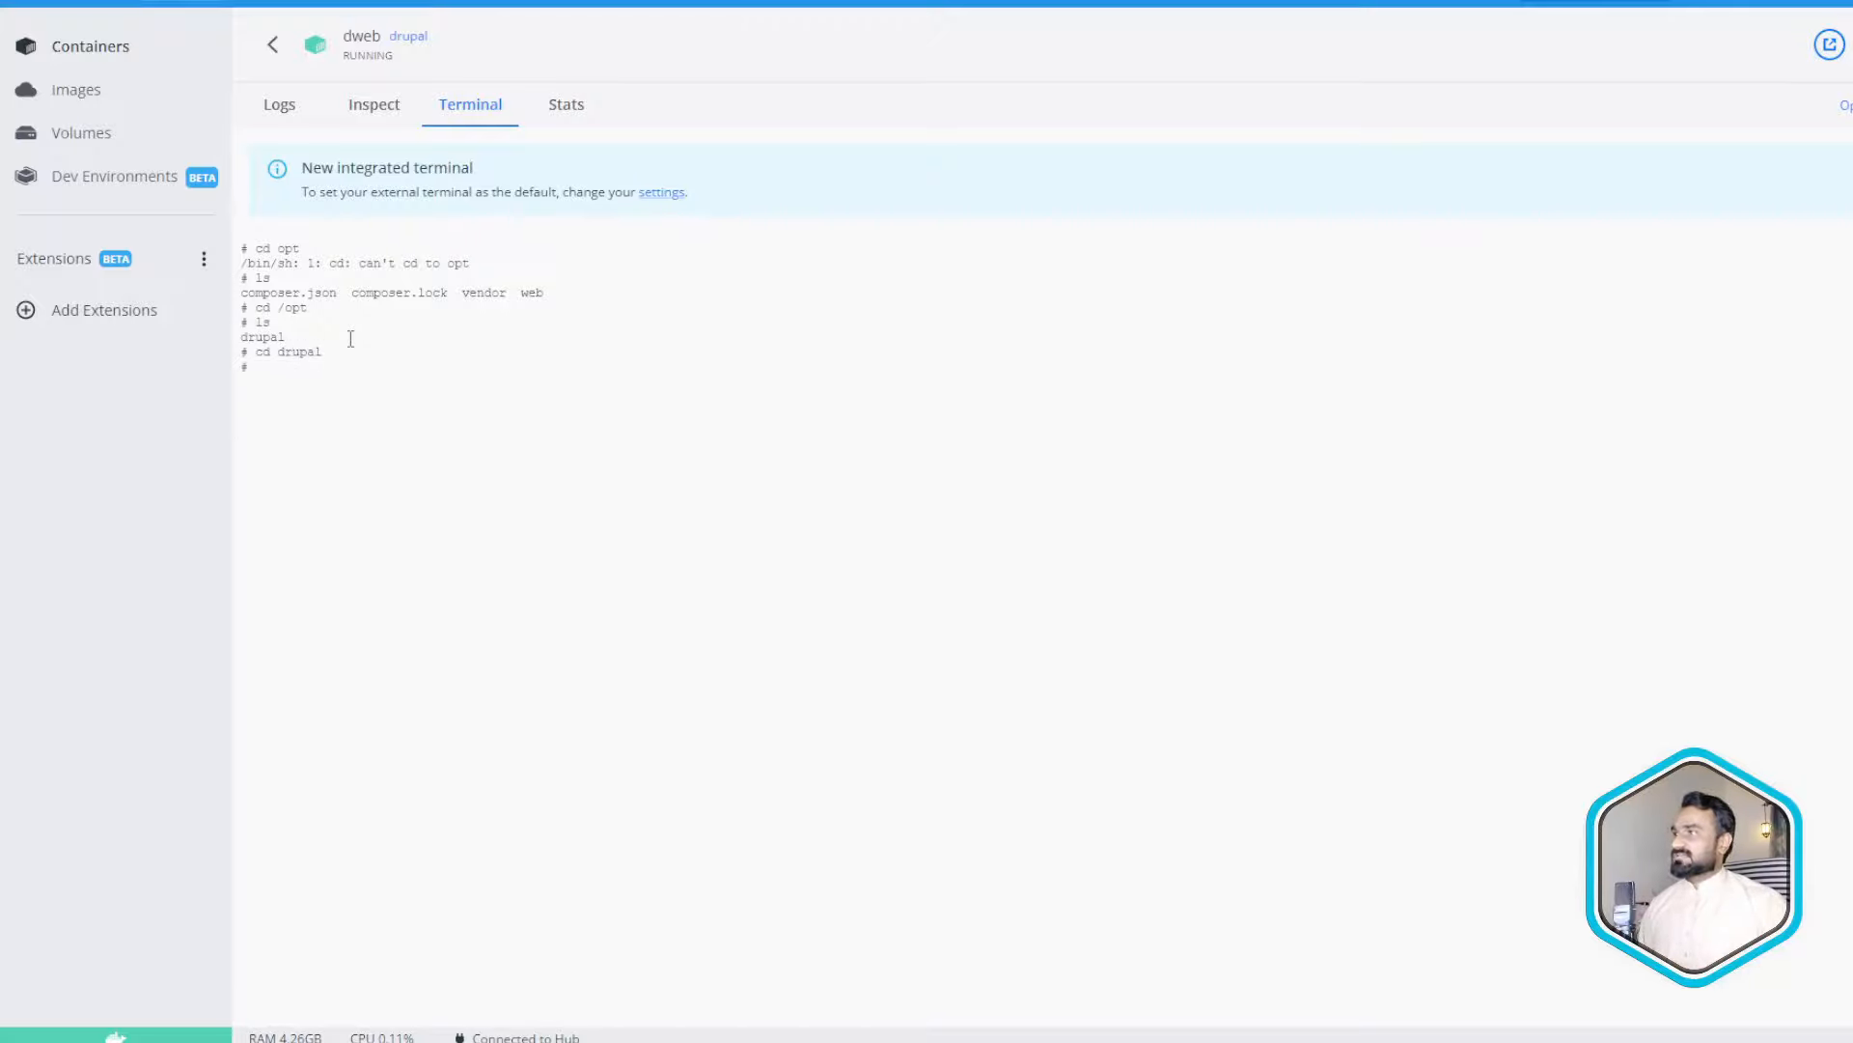
{"action": "type", "text": "ls"}
{"action": "key", "text": "Return"}
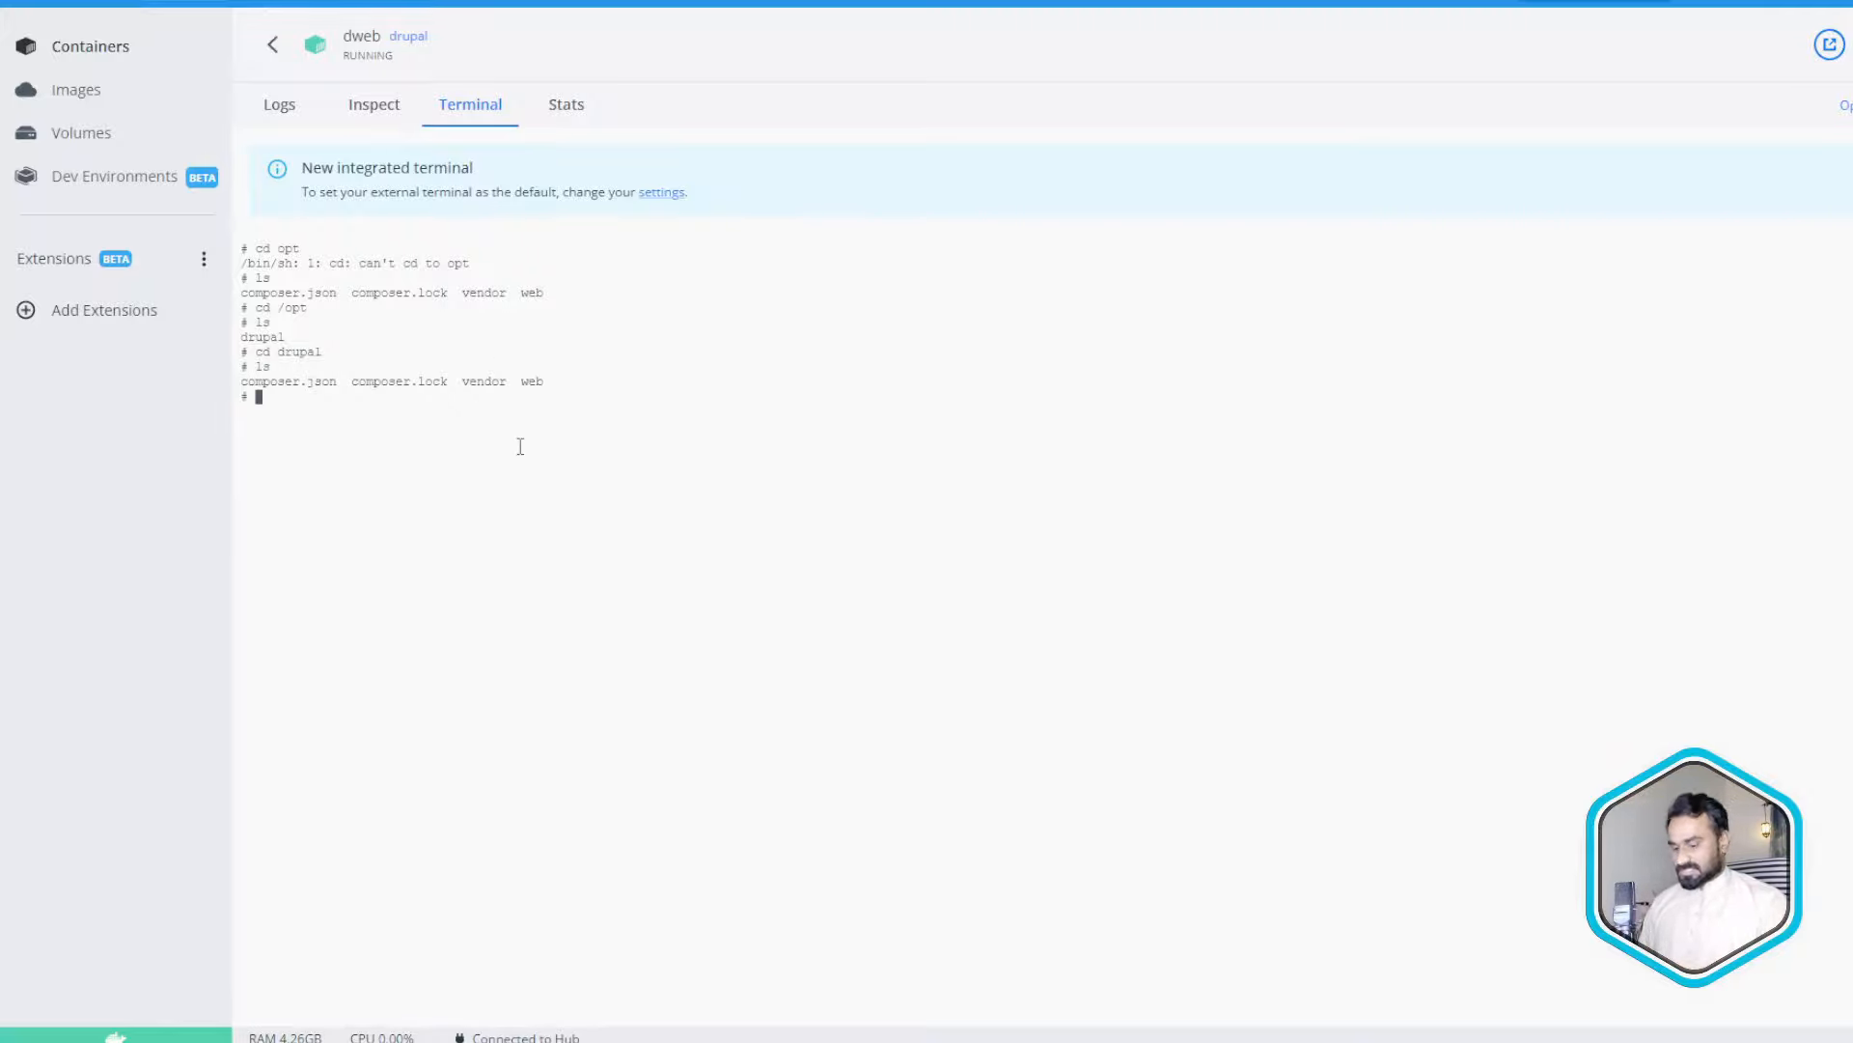
{"action": "type", "text": "pwd"}
{"action": "key", "text": "Return"}
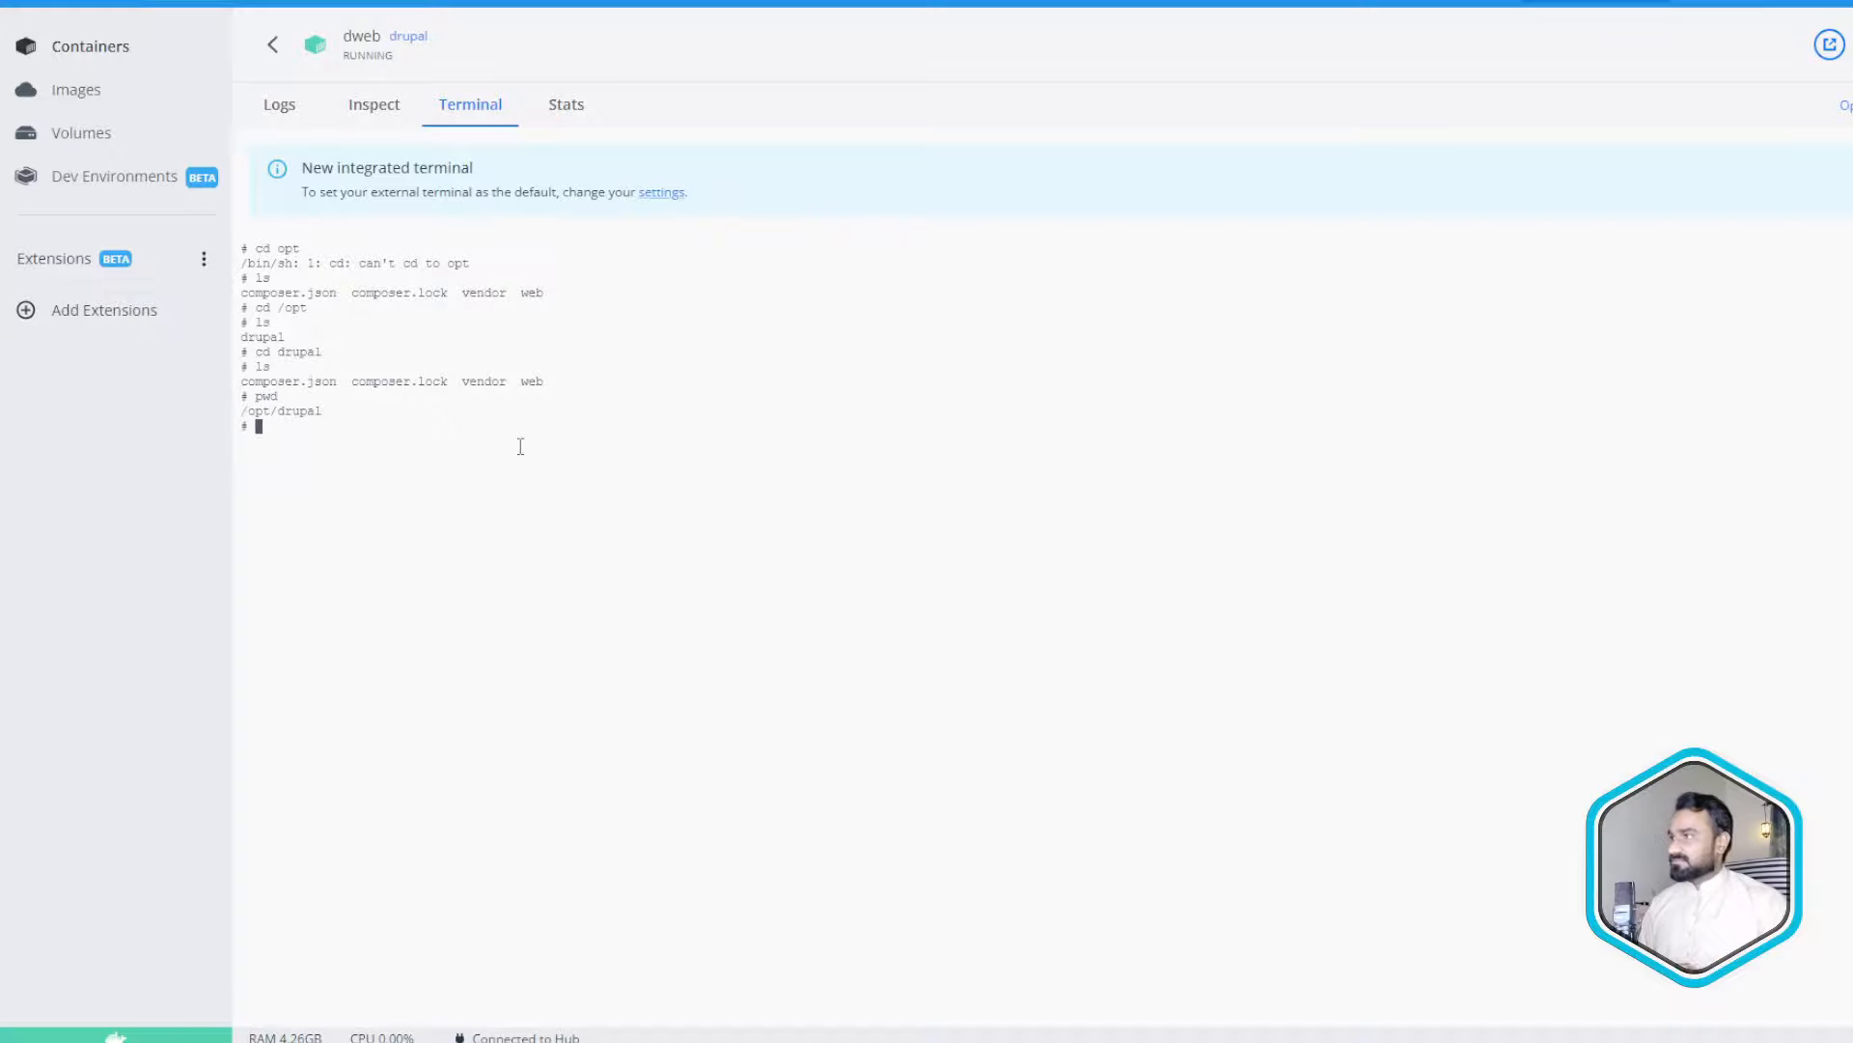